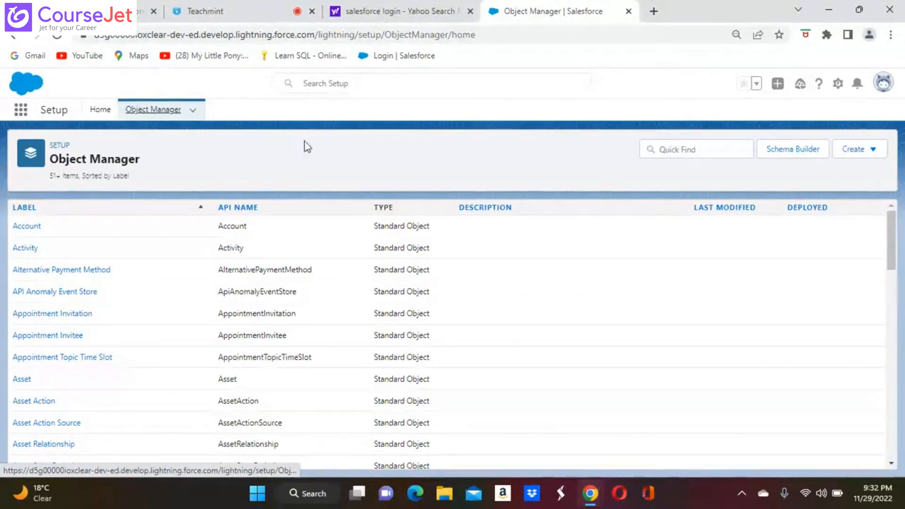
Step: Open the Swiggy Order object from Object Manager's recent items and show its Validation Rules
click(28, 231)
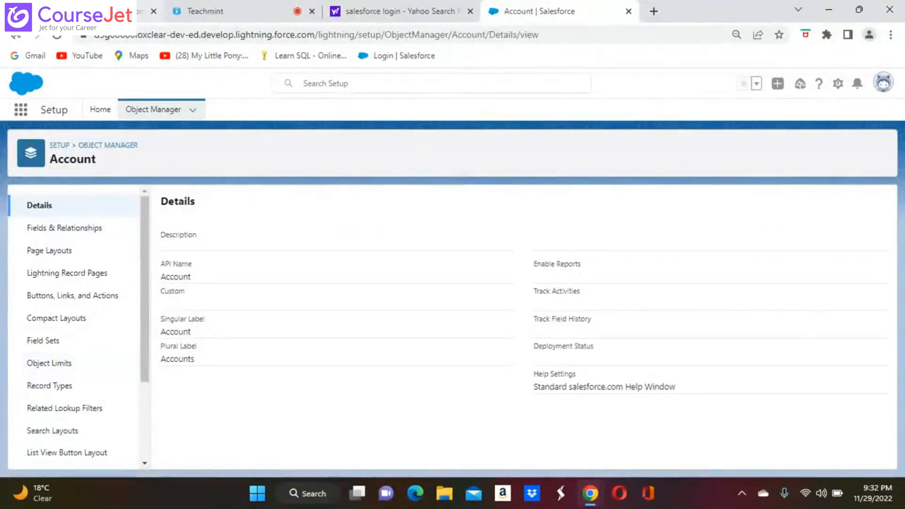
click(15, 35)
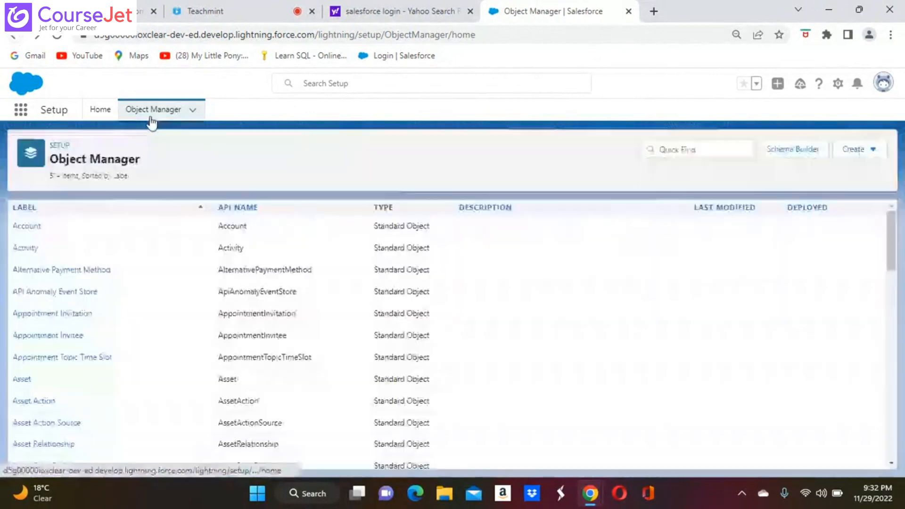
click(195, 112)
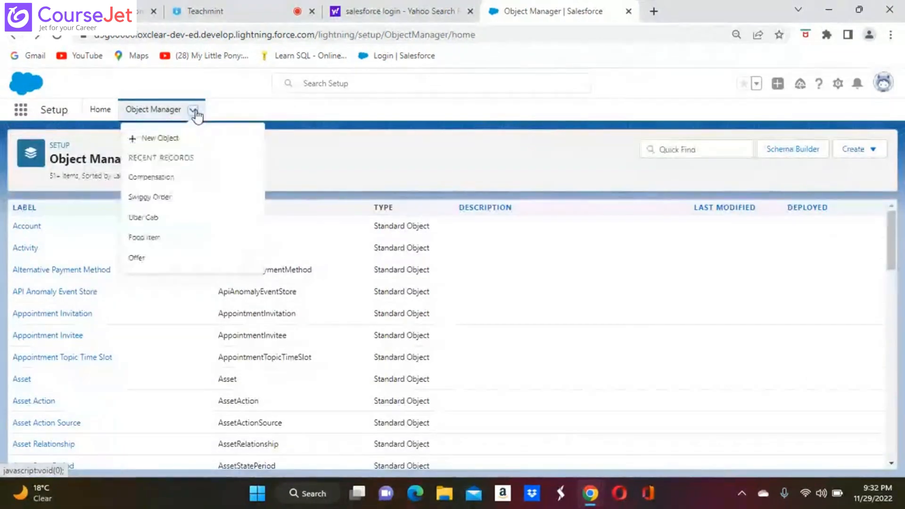
click(167, 202)
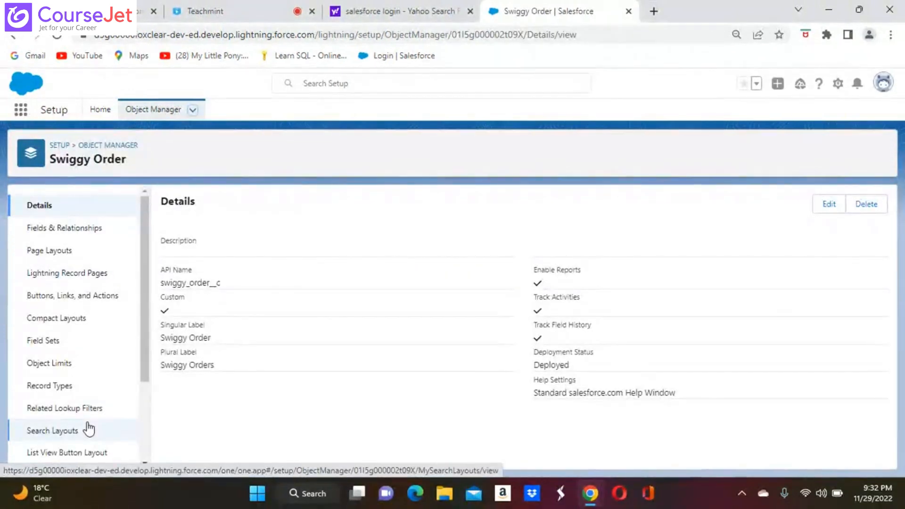
scroll(89, 430, down, 3)
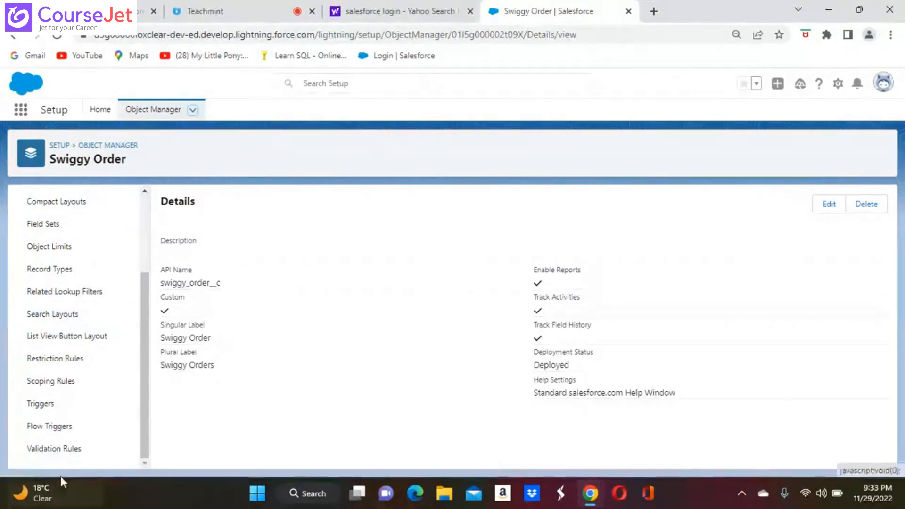
click(75, 449)
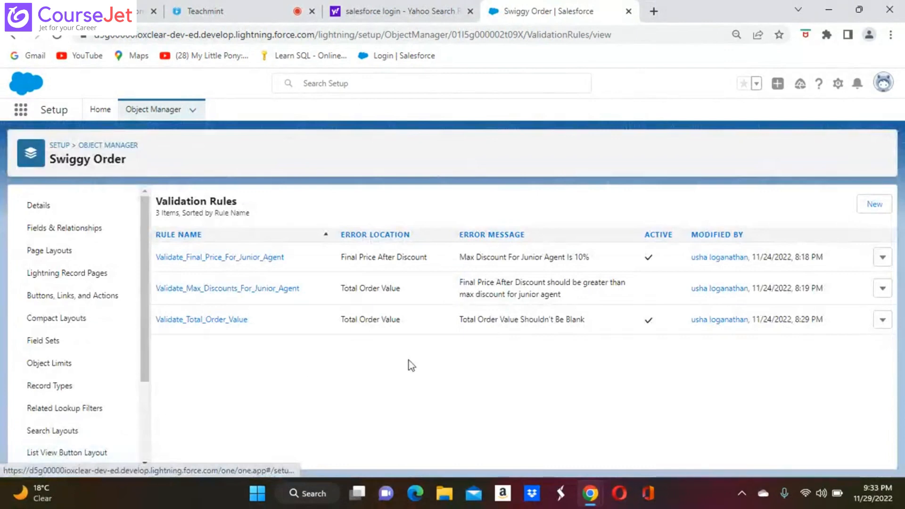
Step: Start a new Swiggy Order validation rule, typing 'Validate' as the rule name then erasing it
click(874, 204)
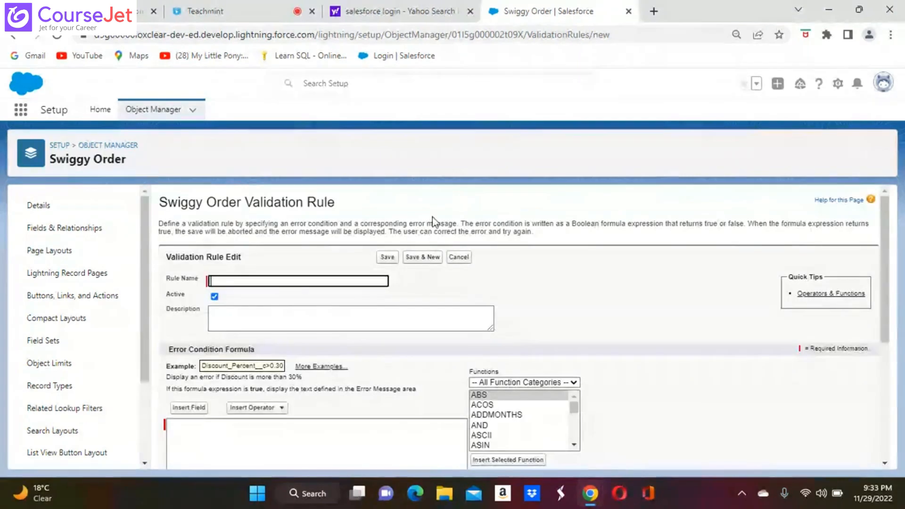
click(242, 282)
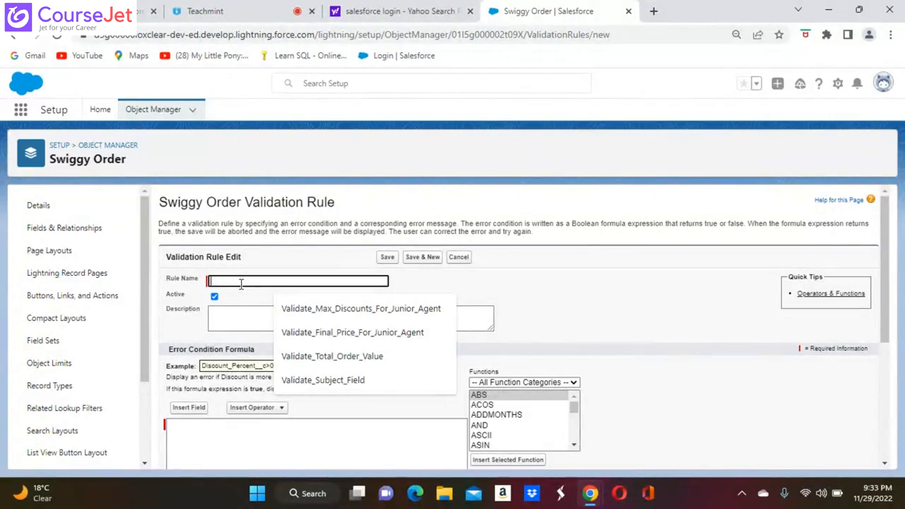
text(Validat)
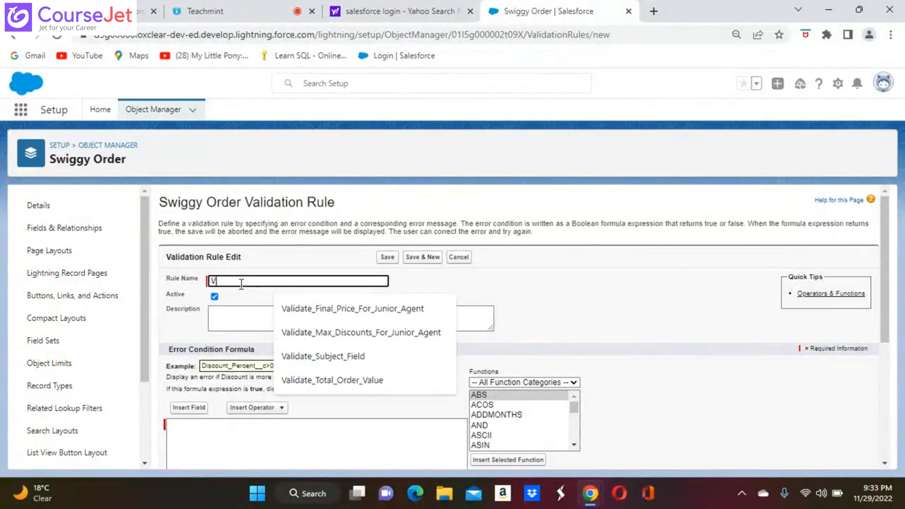
text(e)
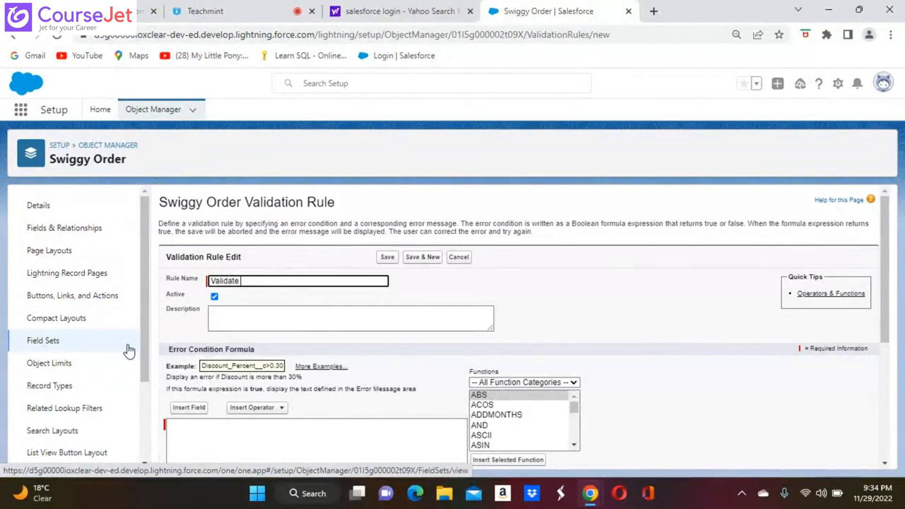
key(BackSpace)
key(BackSpace)
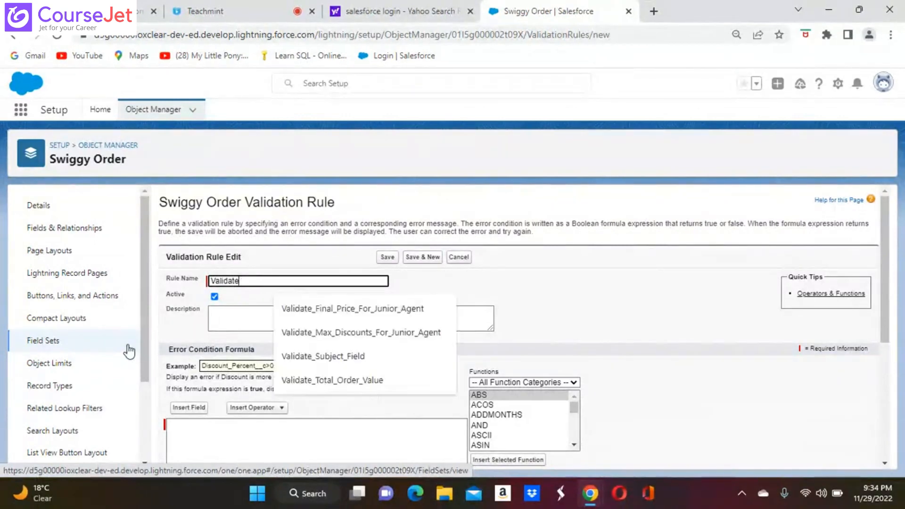
key(BackSpace)
key(BackSpace)
key(BackSpace)
key(BackSpace)
key(BackSpace)
key(BackSpace)
key(BackSpace)
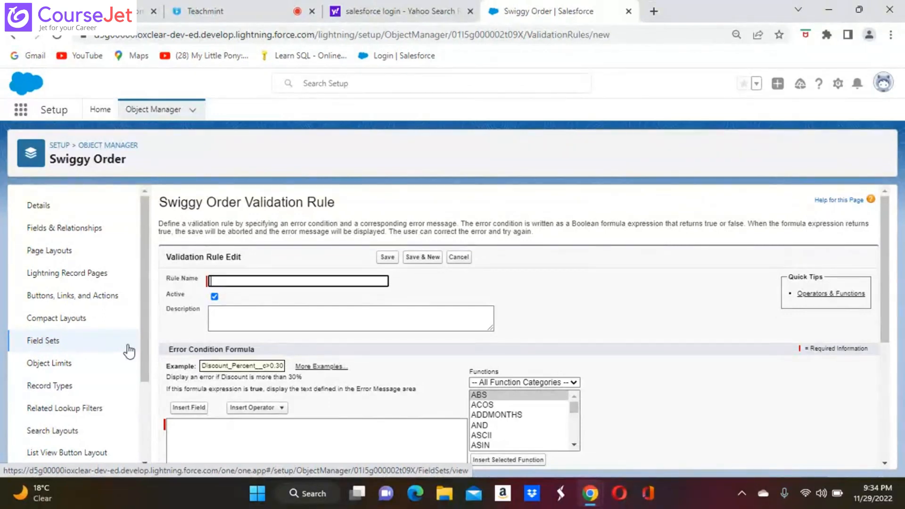
Step: Enter 'Validate Priority' in the Rule Name field
click(233, 283)
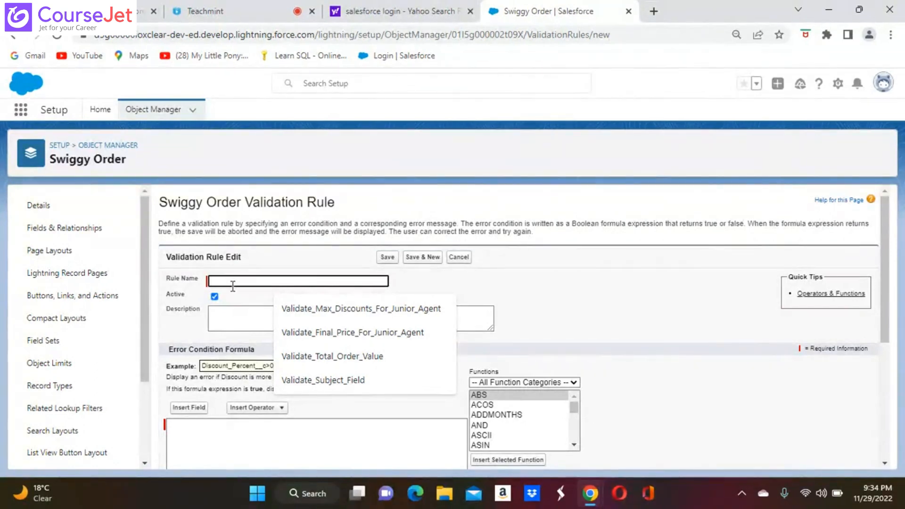
text(Va)
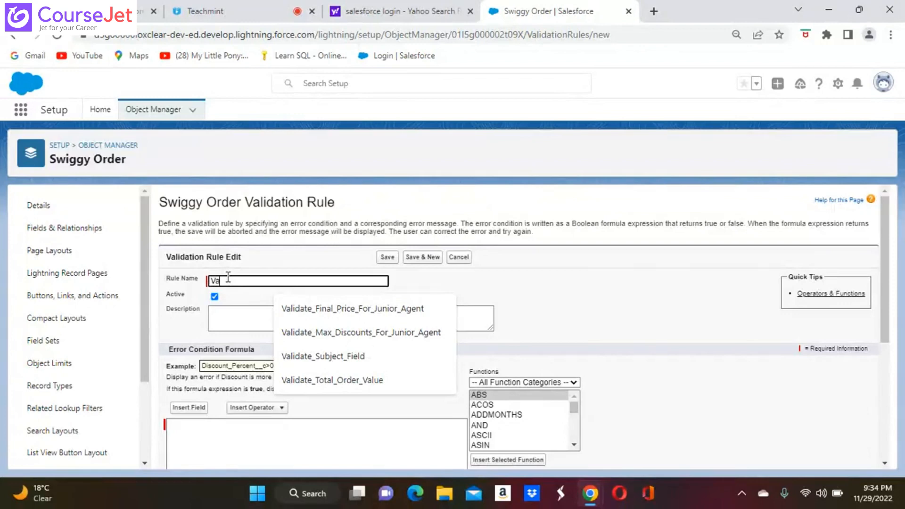
text(lidate Prio)
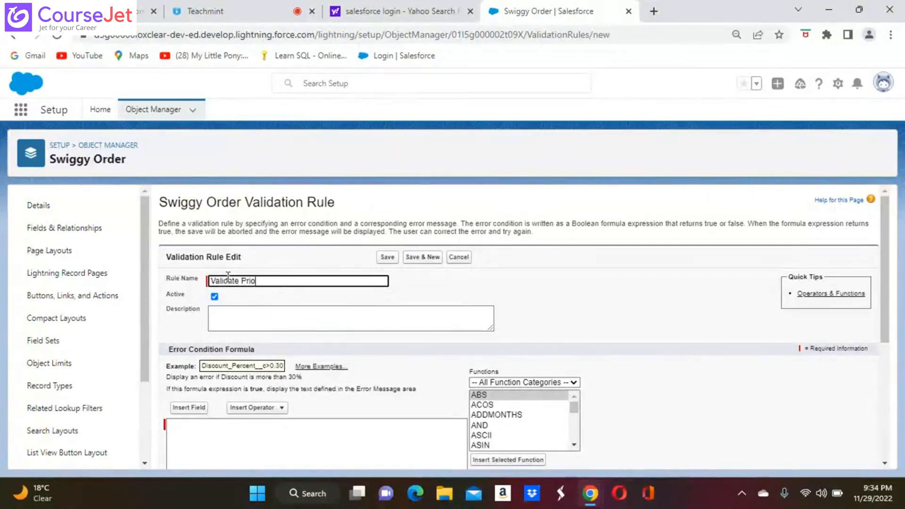
text(rity)
Step: Scroll down through the formula editor's Functions list
click(574, 445)
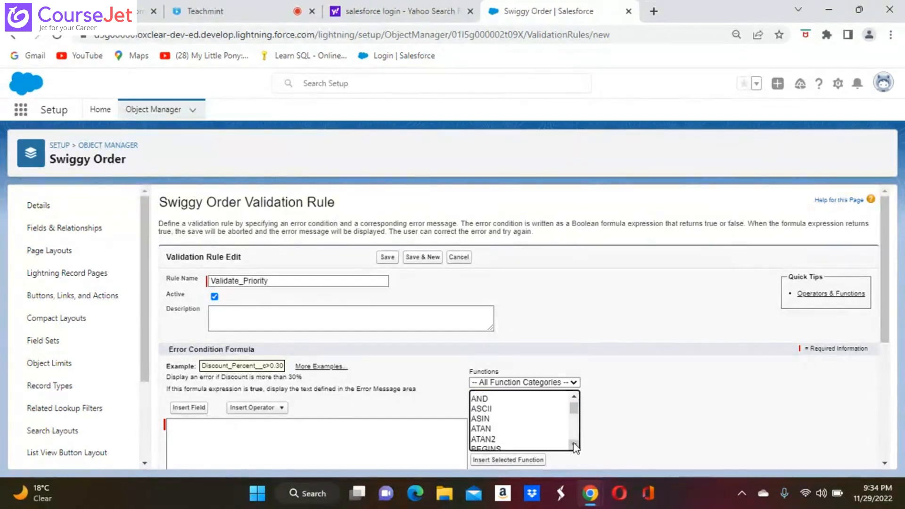
click(573, 445)
click(574, 445)
click(574, 444)
click(573, 445)
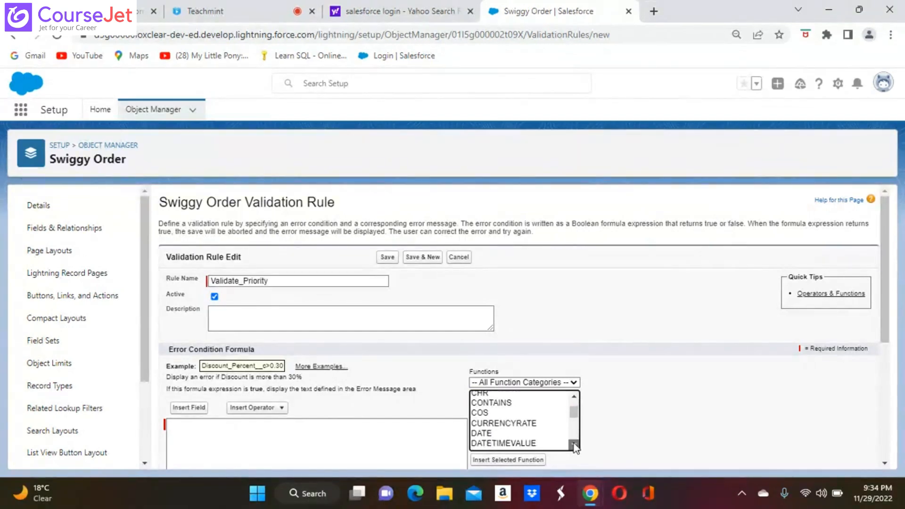
click(573, 445)
click(574, 445)
click(573, 445)
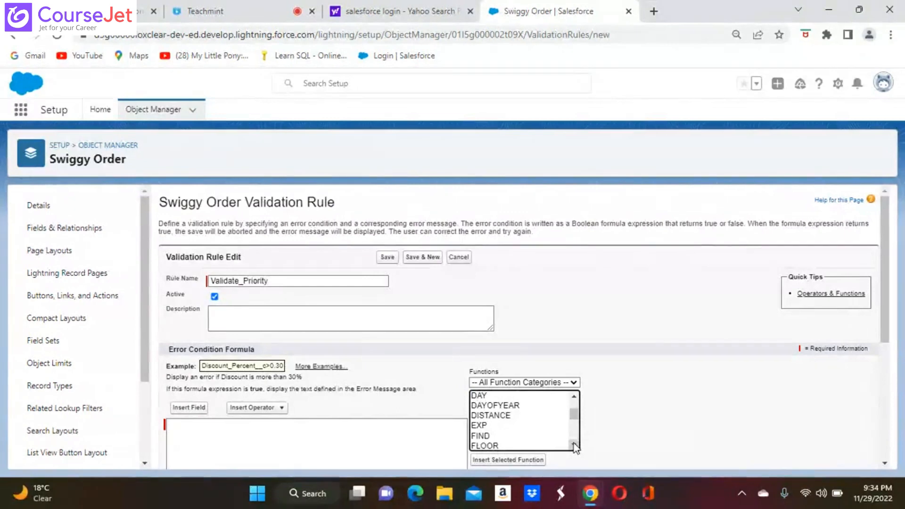
click(574, 445)
click(574, 445)
click(574, 445)
click(573, 445)
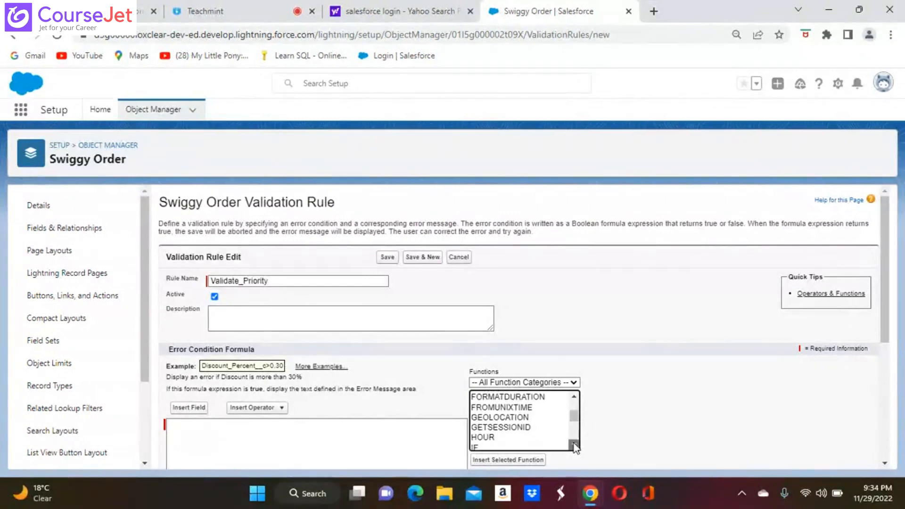
click(574, 445)
click(573, 445)
click(574, 445)
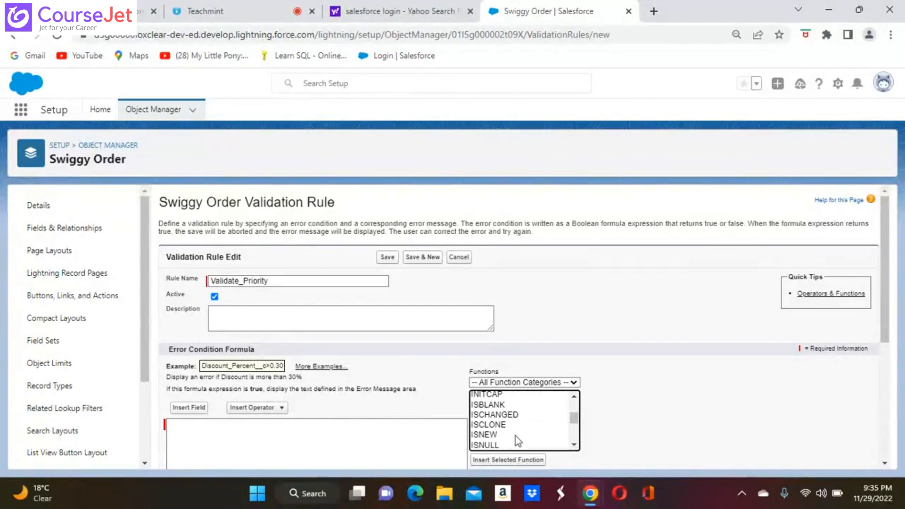
click(574, 444)
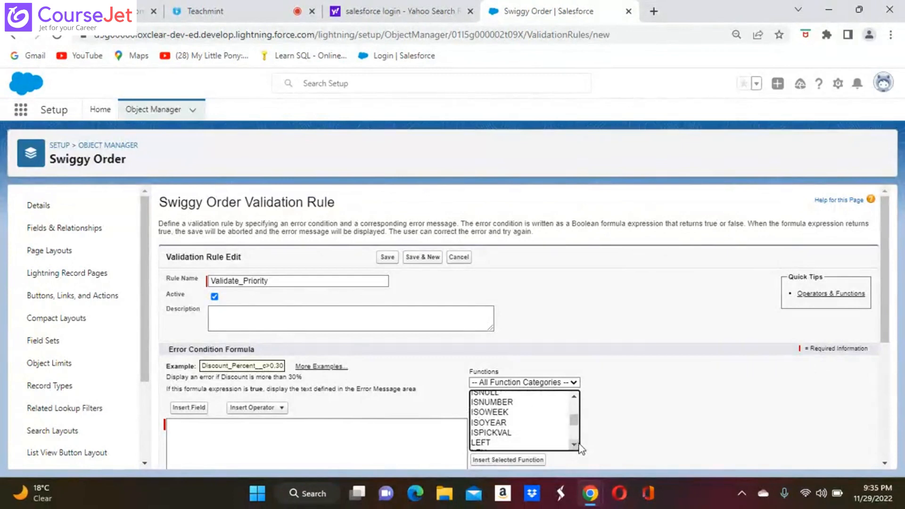
click(579, 446)
click(578, 446)
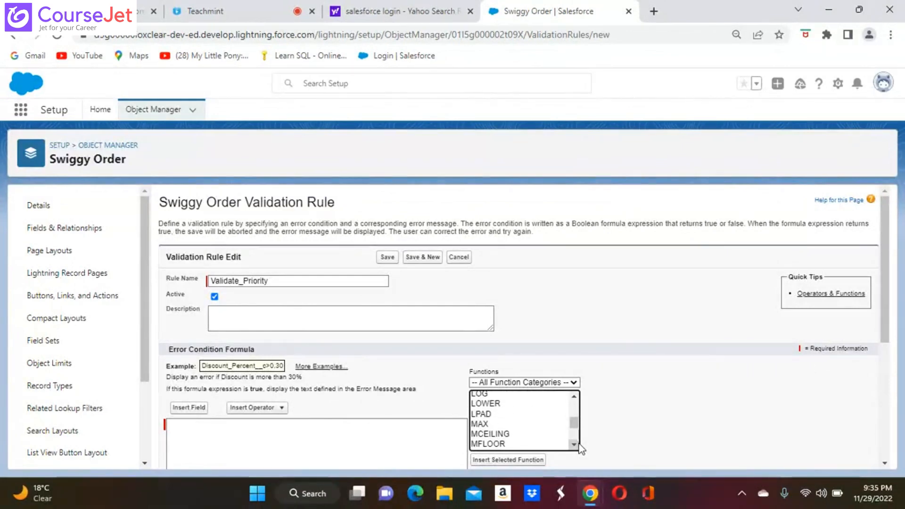
click(579, 445)
click(579, 446)
click(579, 446)
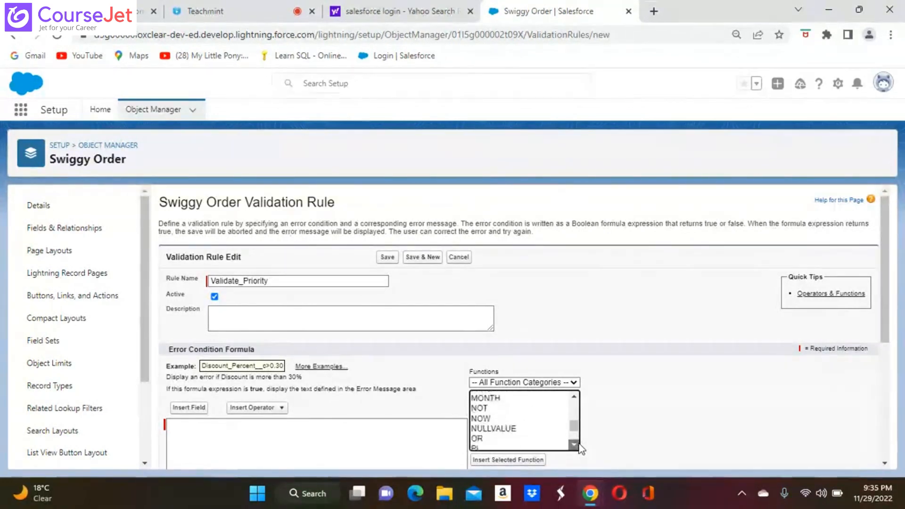
click(579, 446)
click(579, 446)
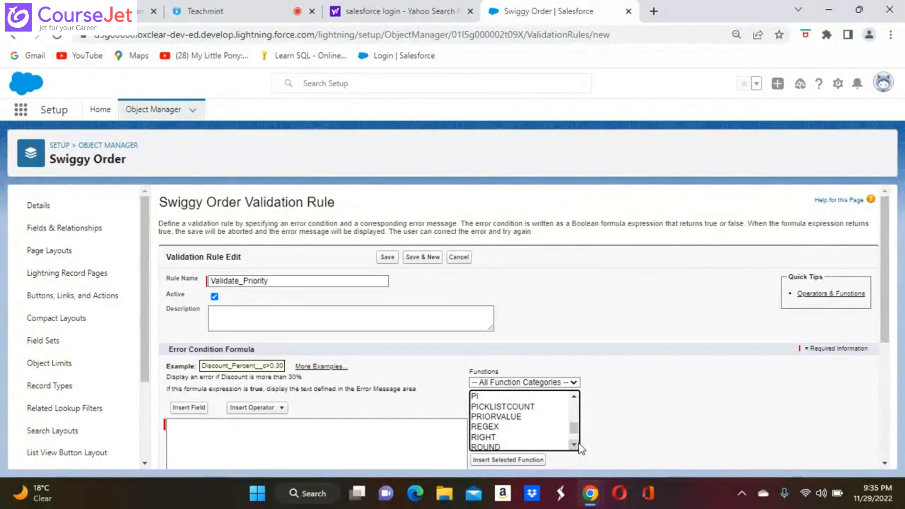
Step: Scroll back up the rule form and place the cursor in the Description field
scroll(578, 446, down, 6)
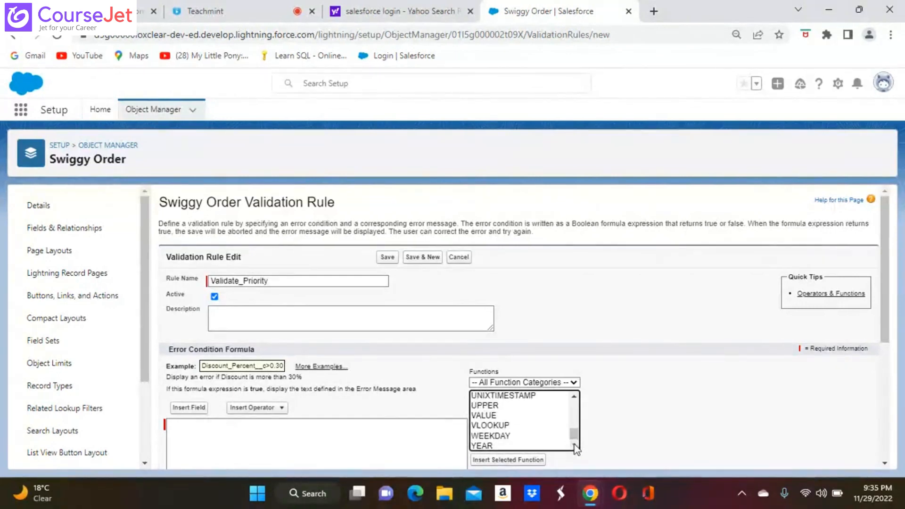
scroll(577, 398, up, 3)
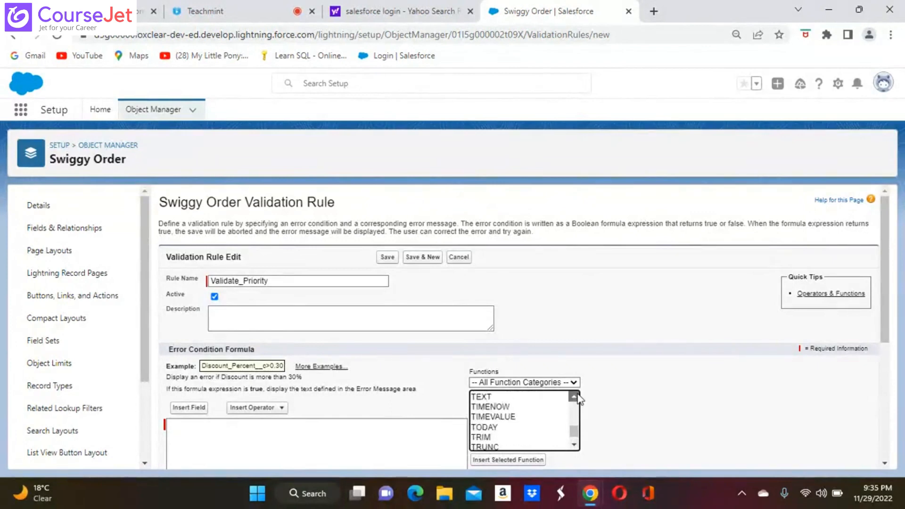
scroll(578, 399, up, 12)
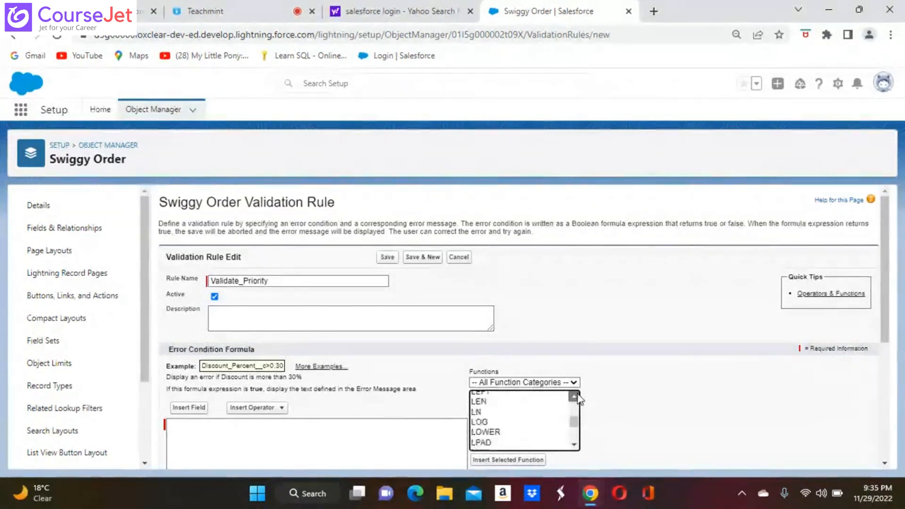
scroll(577, 398, up, 12)
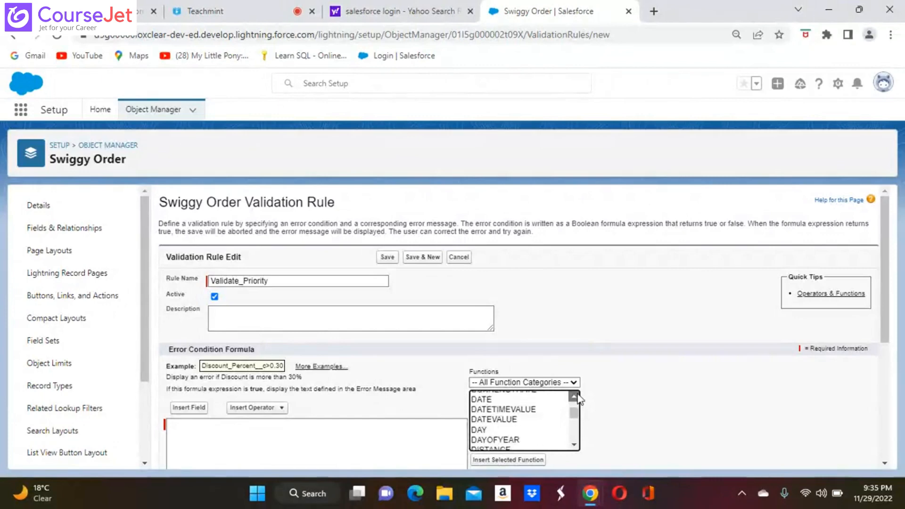
scroll(578, 399, up, 10)
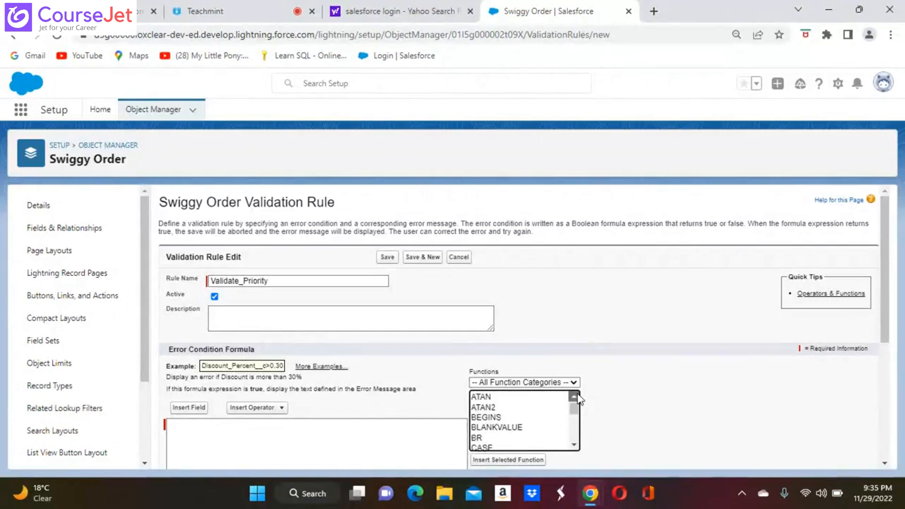
scroll(577, 395, up, 3)
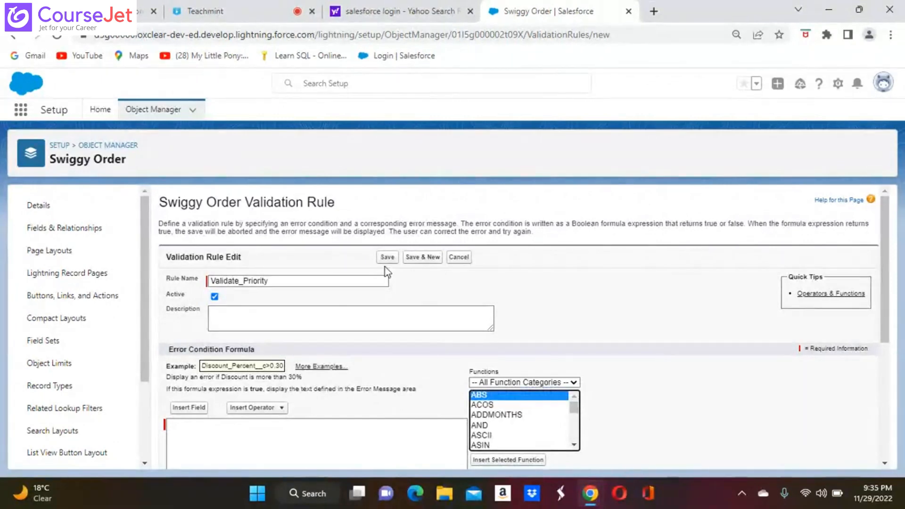
click(248, 317)
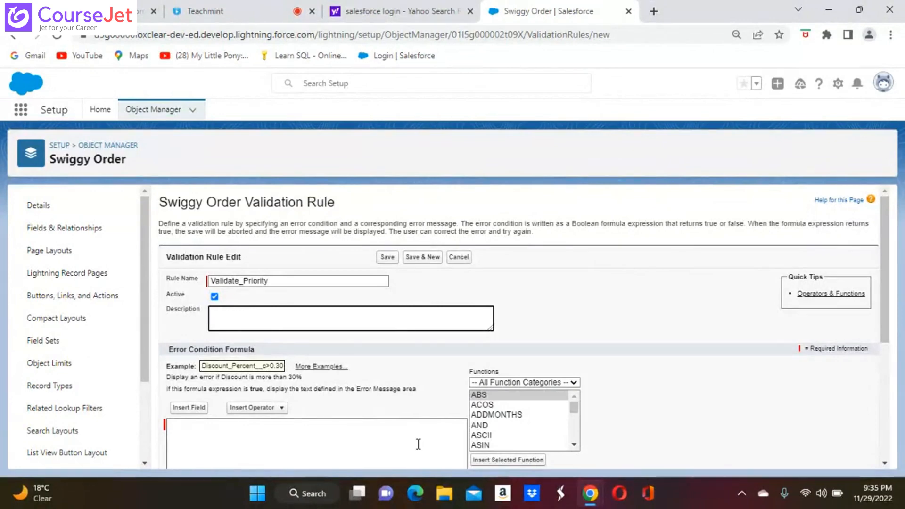
Step: Select the IF function in the Functions list
click(574, 445)
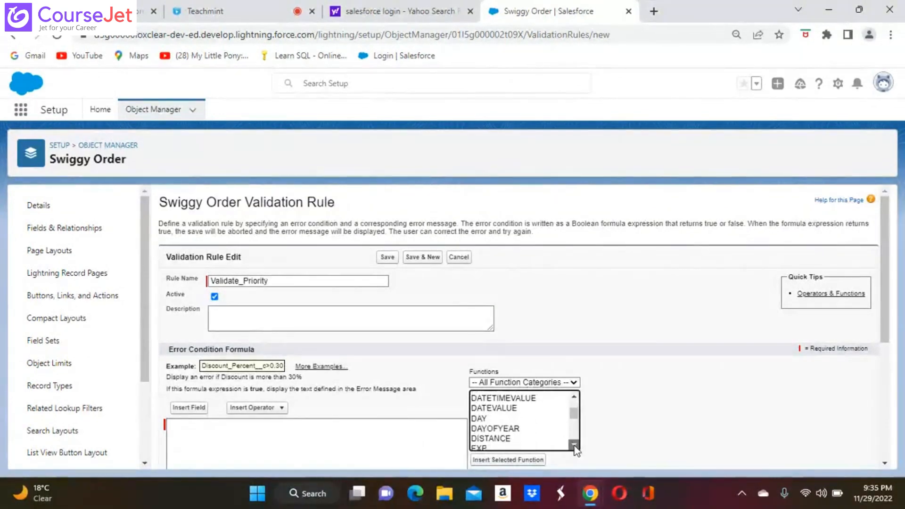
drag(574, 445, 574, 446)
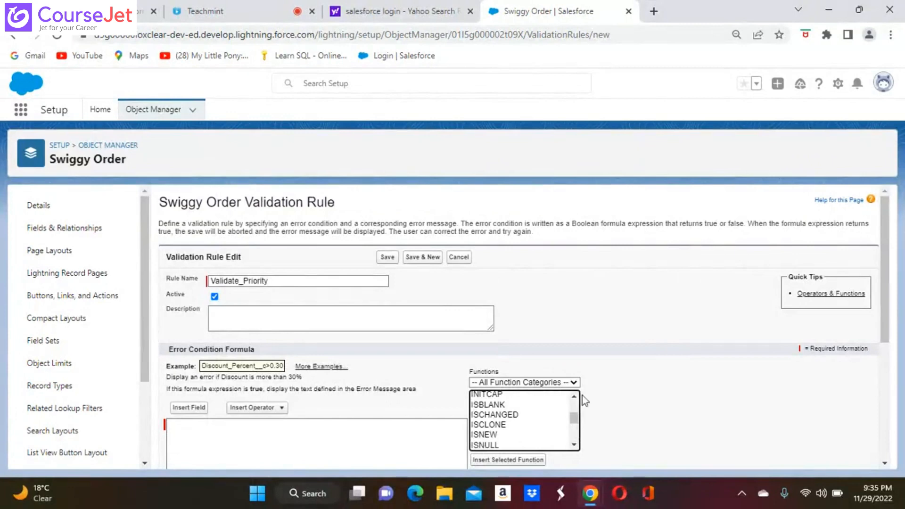
drag(573, 396, 574, 396)
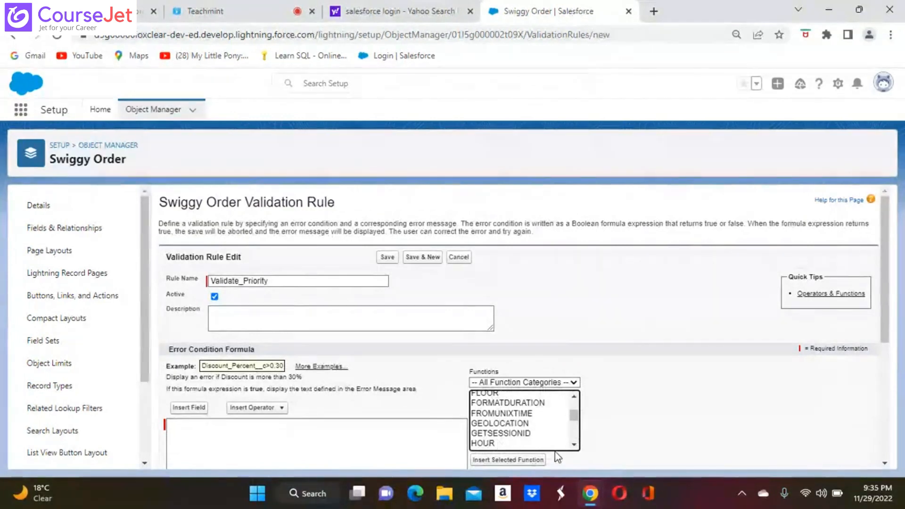
click(574, 445)
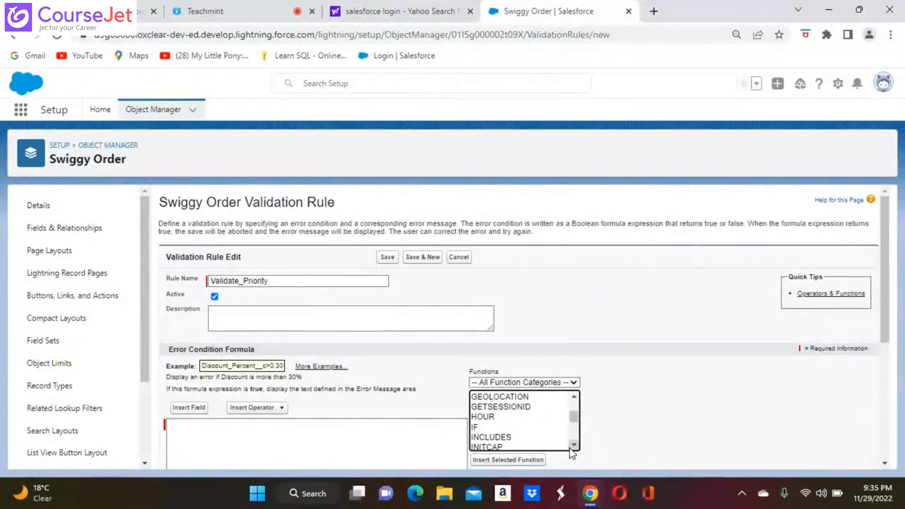
click(475, 427)
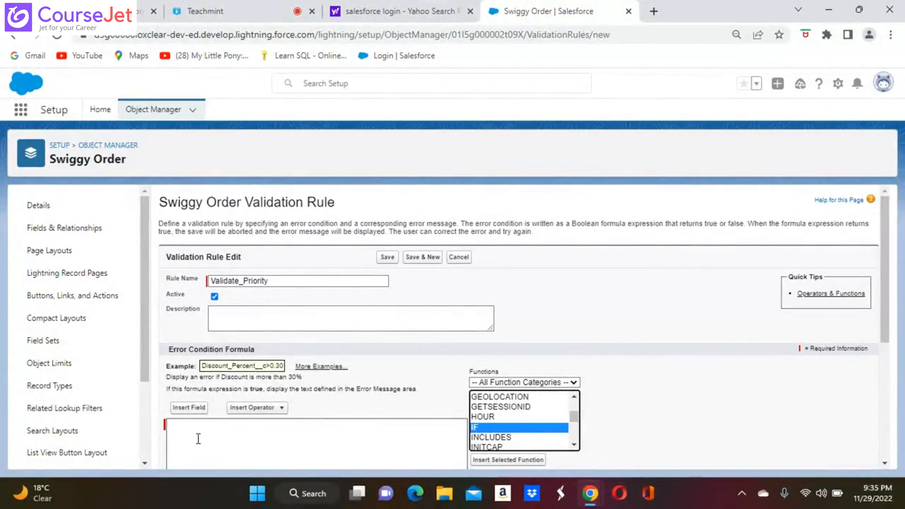
scroll(515, 432, down, 1)
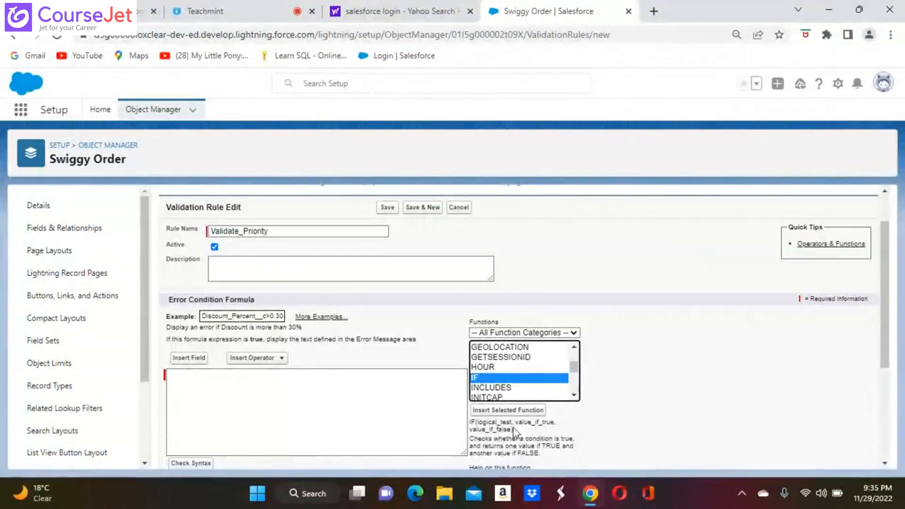
click(520, 412)
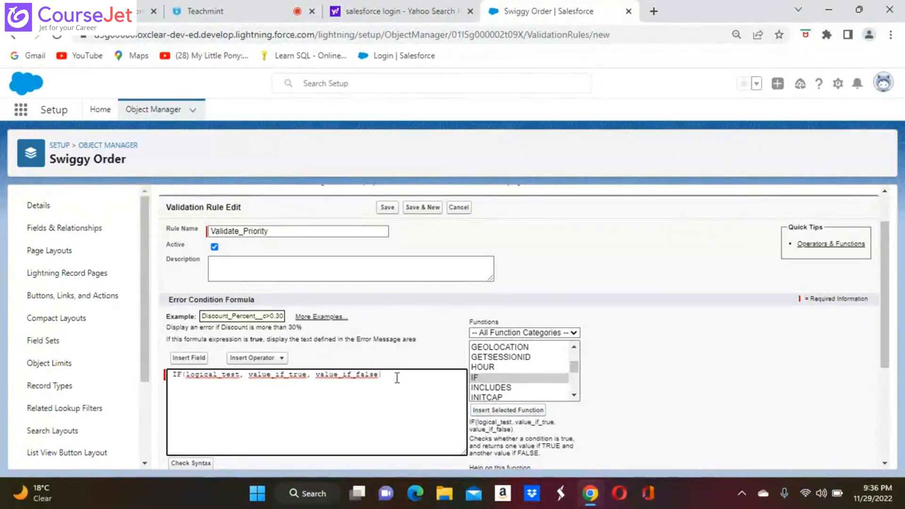
key(BackSpace)
key(BackSpace)
key(BackSpace)
key(BackSpace)
key(BackSpace)
key(BackSpace)
key(BackSpace)
key(BackSpace)
key(BackSpace)
key(BackSpace)
key(BackSpace)
key(BackSpace)
key(BackSpace)
key(BackSpace)
key(BackSpace)
key(BackSpace)
key(BackSpace)
key(BackSpace)
key(BackSpace)
key(BackSpace)
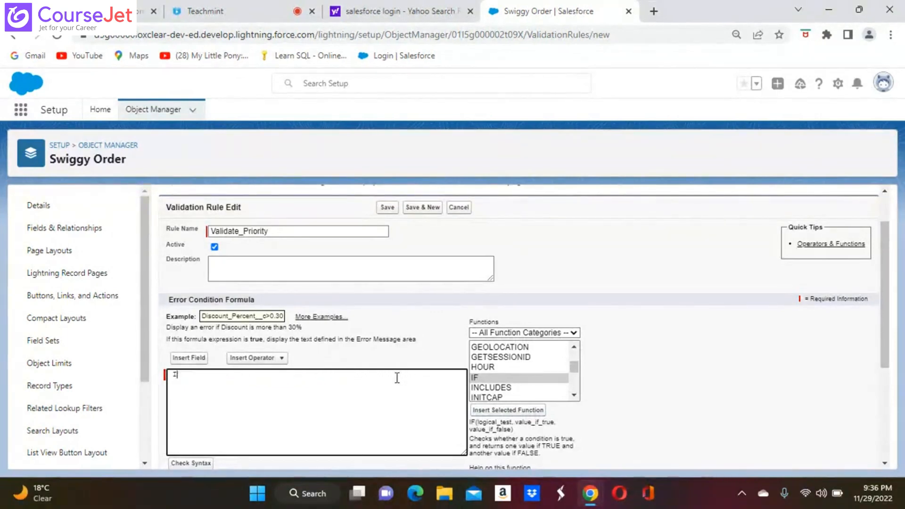
key(BackSpace)
click(523, 379)
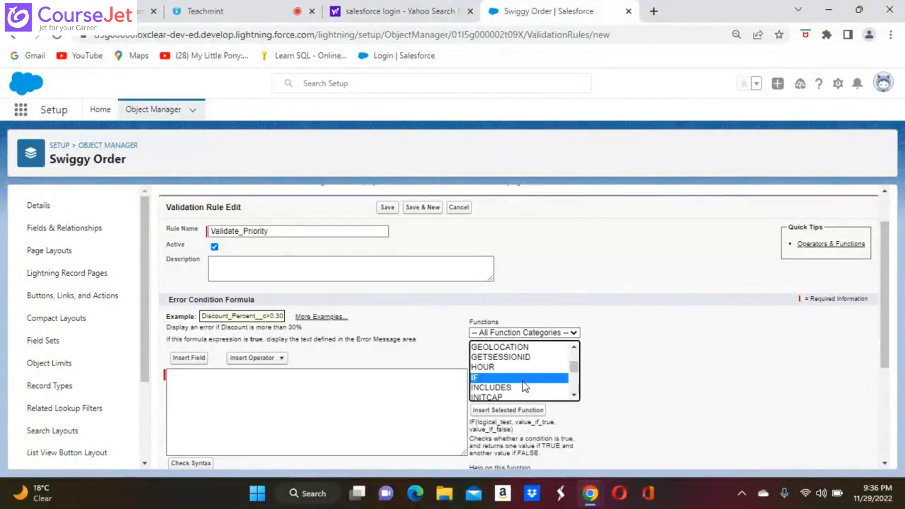
click(500, 410)
click(218, 407)
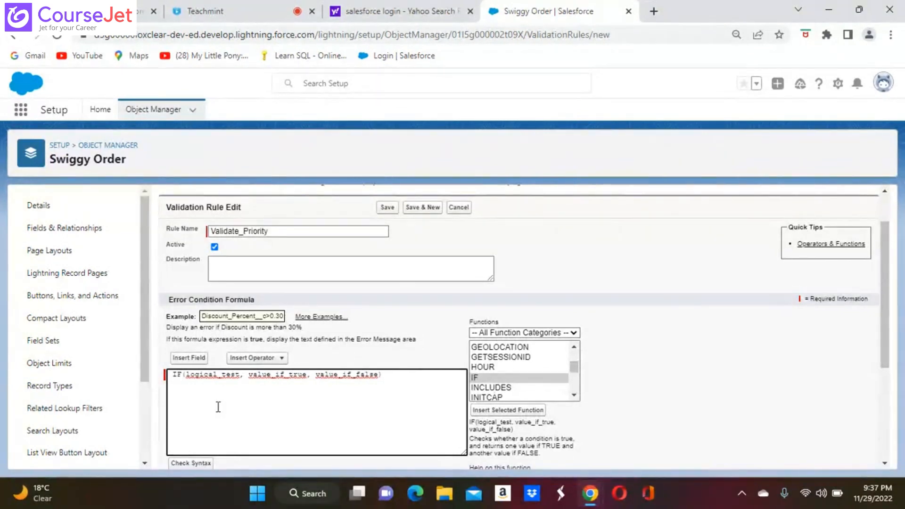
click(234, 7)
click(542, 11)
key(BackSpace)
key(BackSpace)
key(BackSpace)
key(BackSpace)
key(BackSpace)
key(BackSpace)
key(BackSpace)
key(BackSpace)
key(BackSpace)
key(BackSpace)
key(BackSpace)
key(BackSpace)
key(BackSpace)
key(BackSpace)
key(BackSpace)
key(BackSpace)
key(BackSpace)
key(BackSpace)
key(BackSpace)
key(BackSpace)
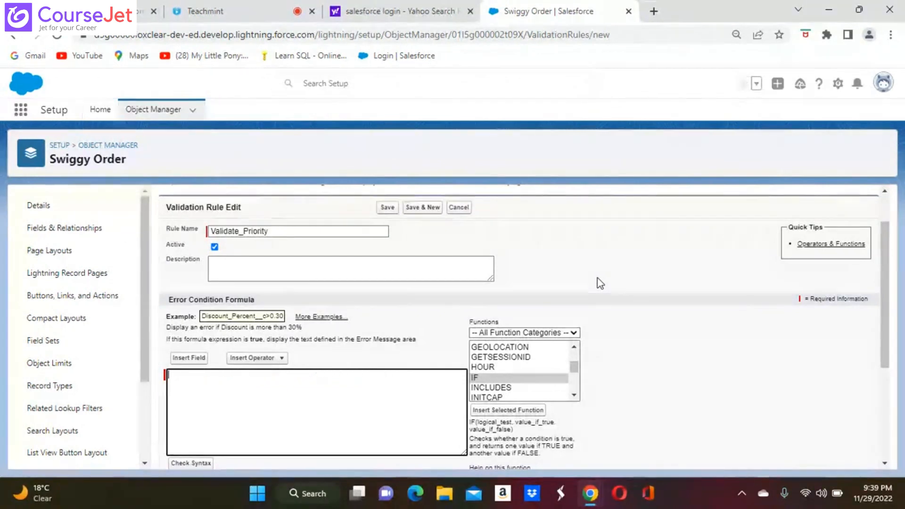
click(571, 354)
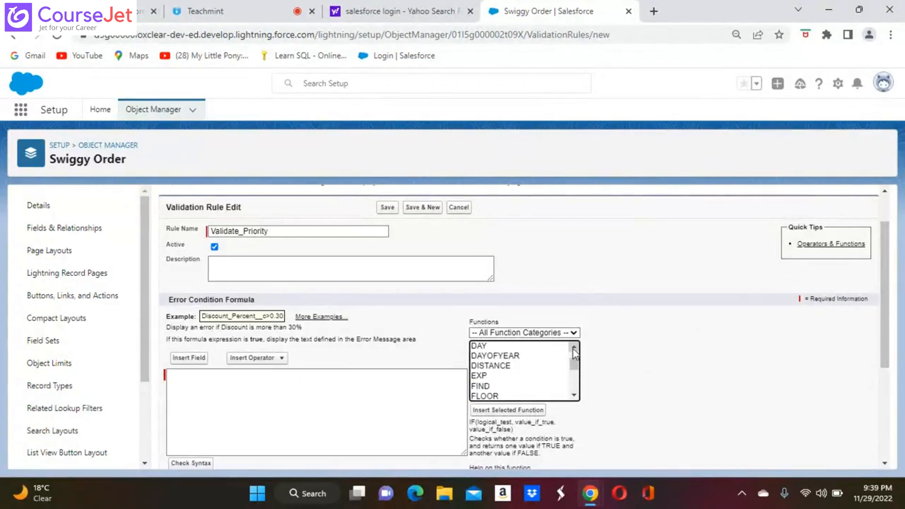
click(573, 348)
click(573, 347)
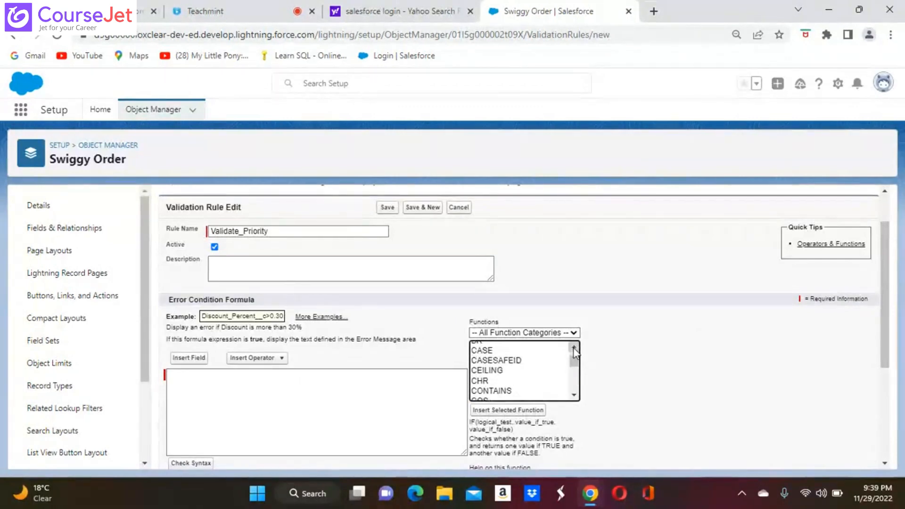
click(574, 349)
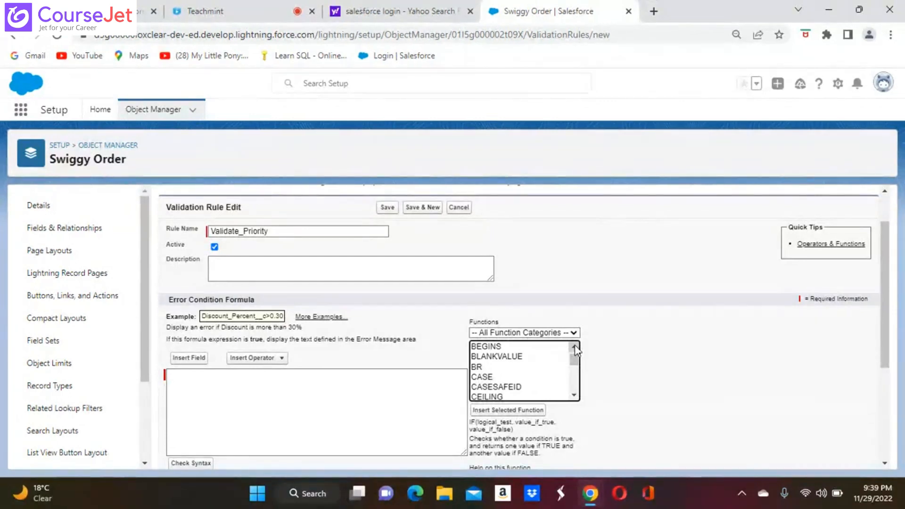
click(574, 395)
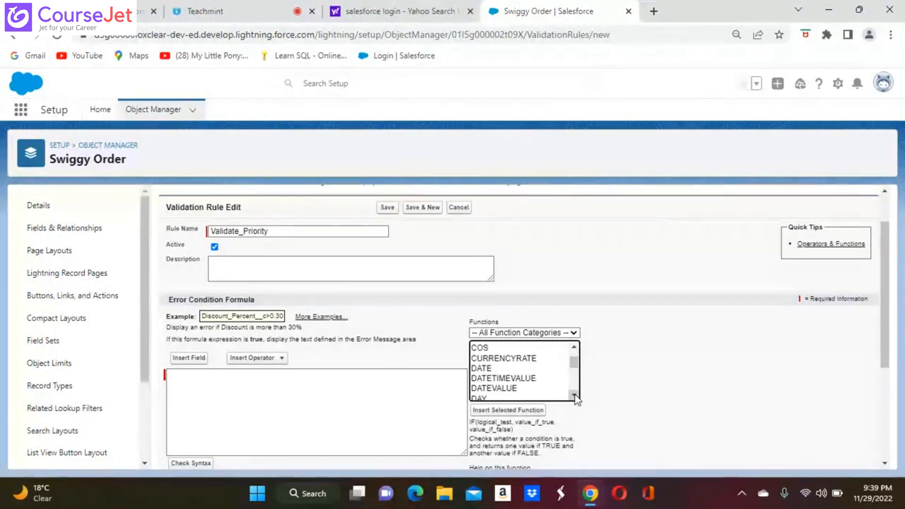
click(575, 396)
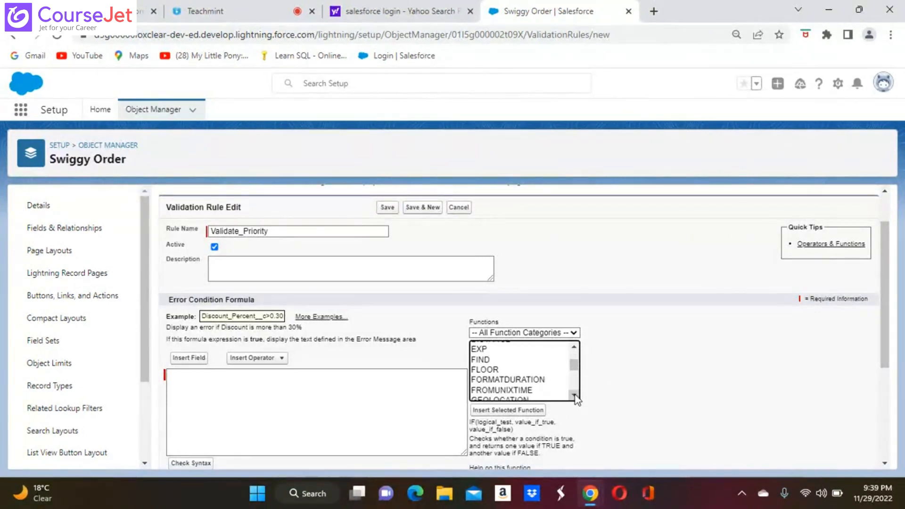
click(575, 395)
click(575, 396)
click(574, 395)
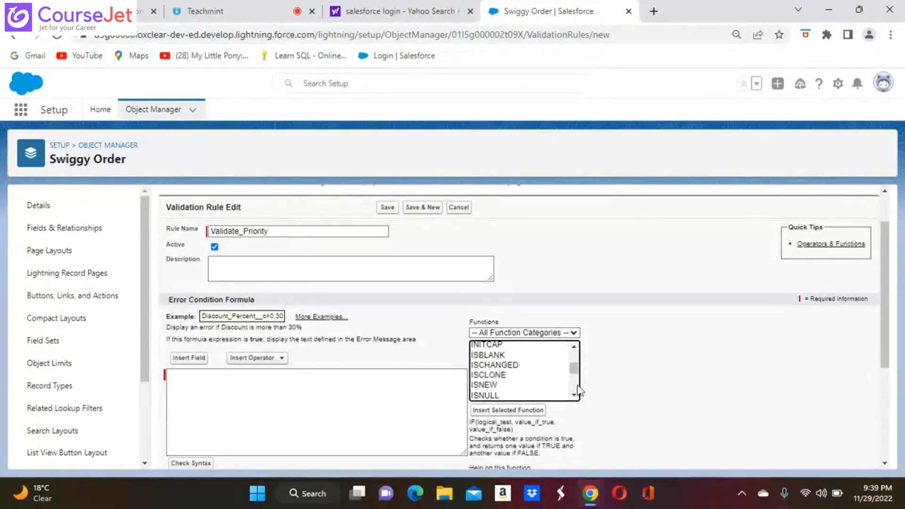
click(575, 396)
click(575, 396)
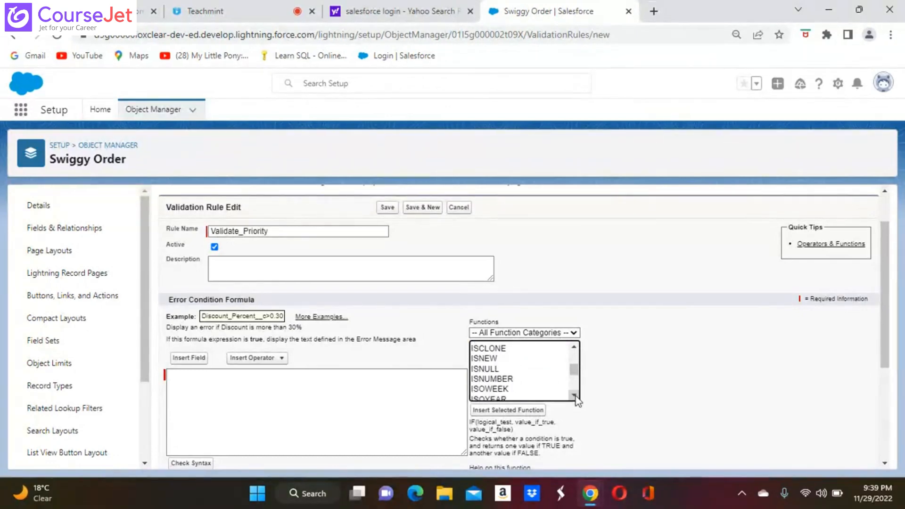
click(574, 396)
click(574, 396)
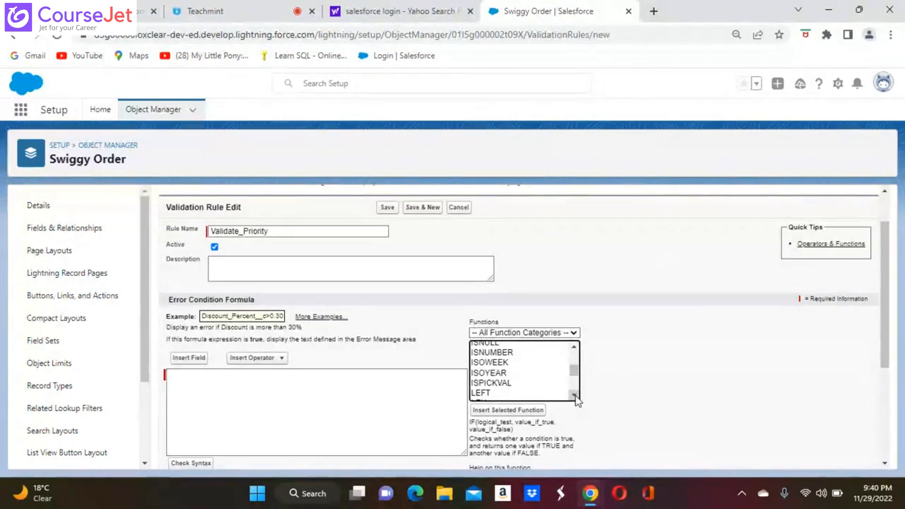
click(575, 348)
click(574, 347)
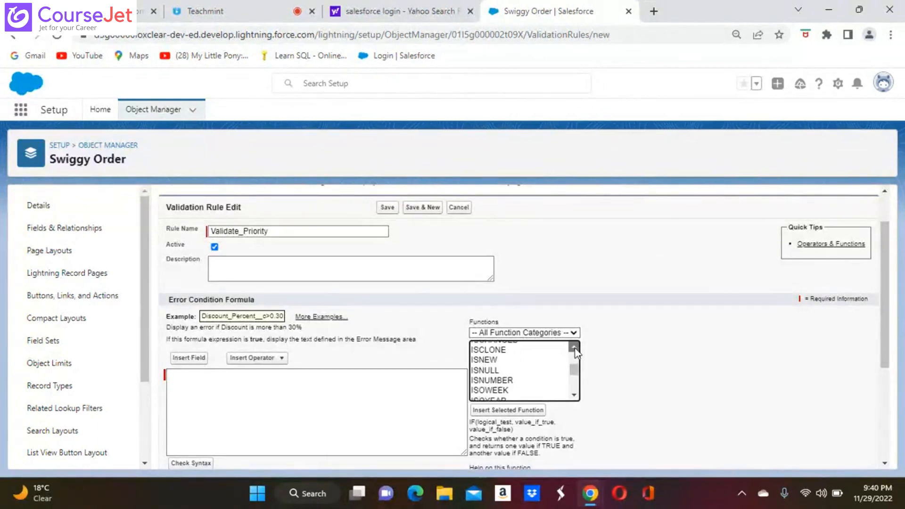
click(574, 347)
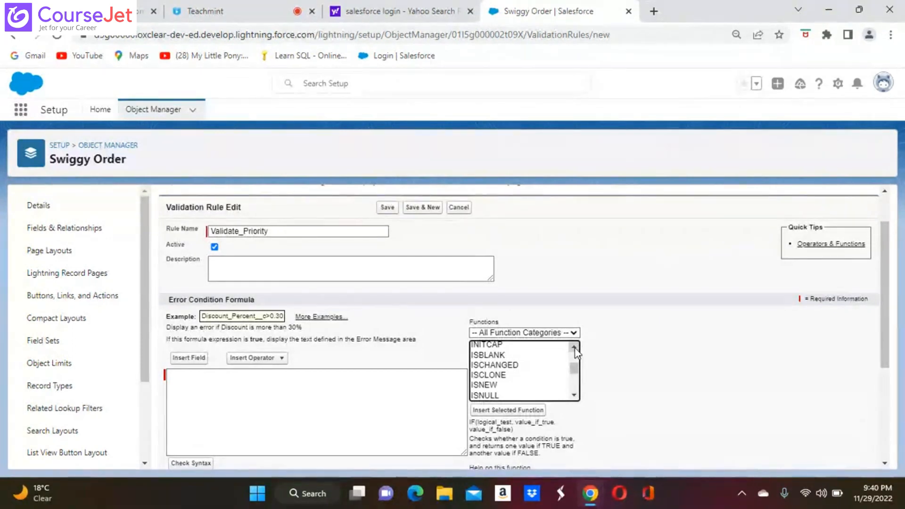
click(574, 348)
click(574, 348)
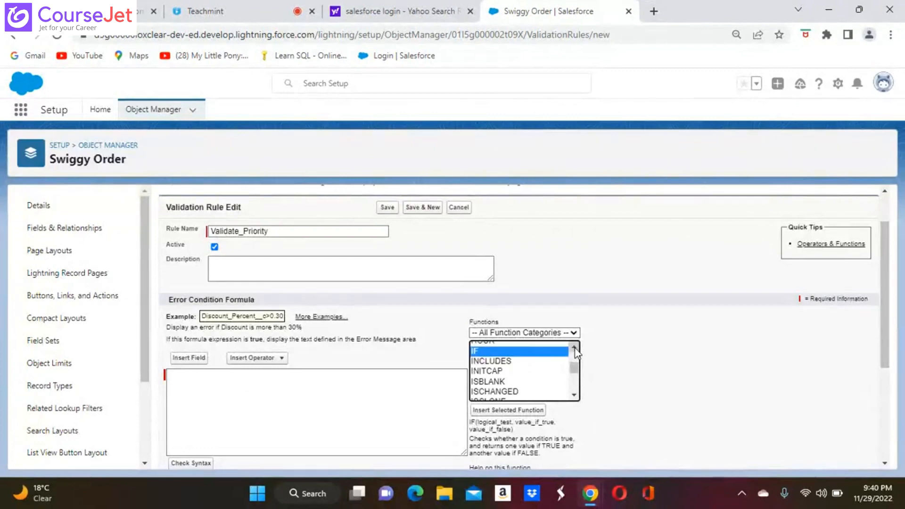
click(574, 397)
click(574, 396)
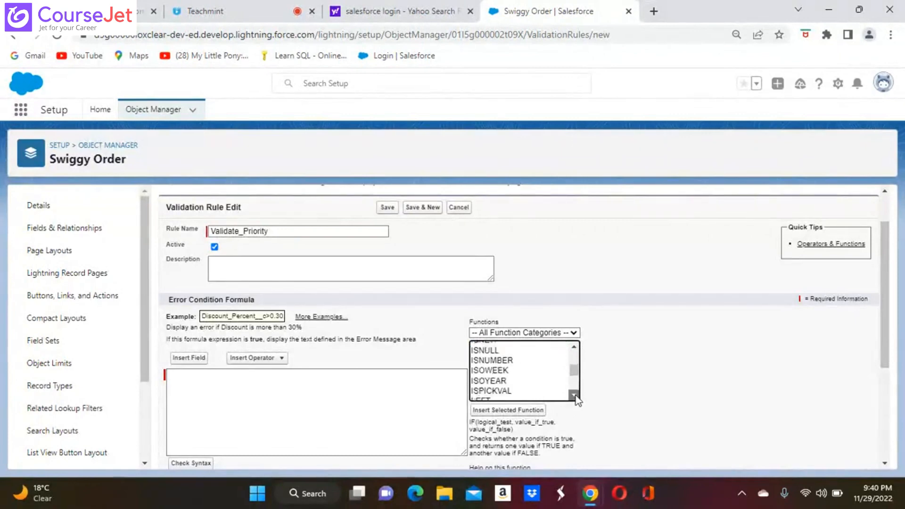
click(573, 348)
click(573, 348)
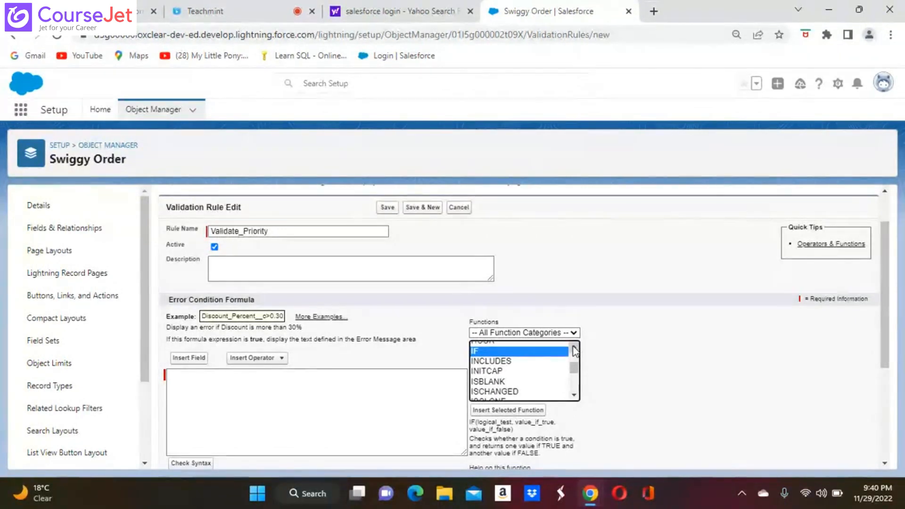
click(508, 411)
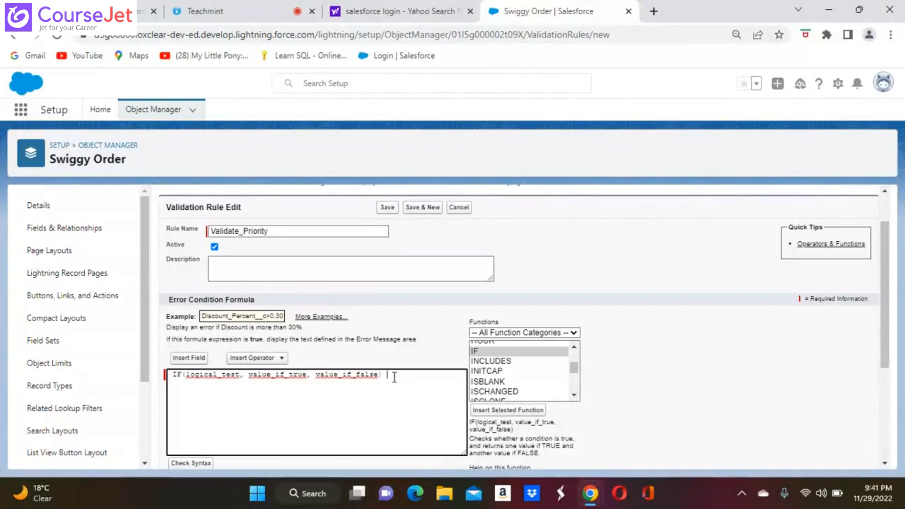
key(BackSpace)
key(BackSpace)
key(BackSpace)
key(BackSpace)
key(BackSpace)
key(BackSpace)
key(BackSpace)
key(BackSpace)
key(BackSpace)
key(BackSpace)
key(BackSpace)
key(BackSpace)
key(BackSpace)
key(BackSpace)
key(BackSpace)
key(BackSpace)
key(BackSpace)
key(BackSpace)
key(BackSpace)
key(BackSpace)
key(BackSpace)
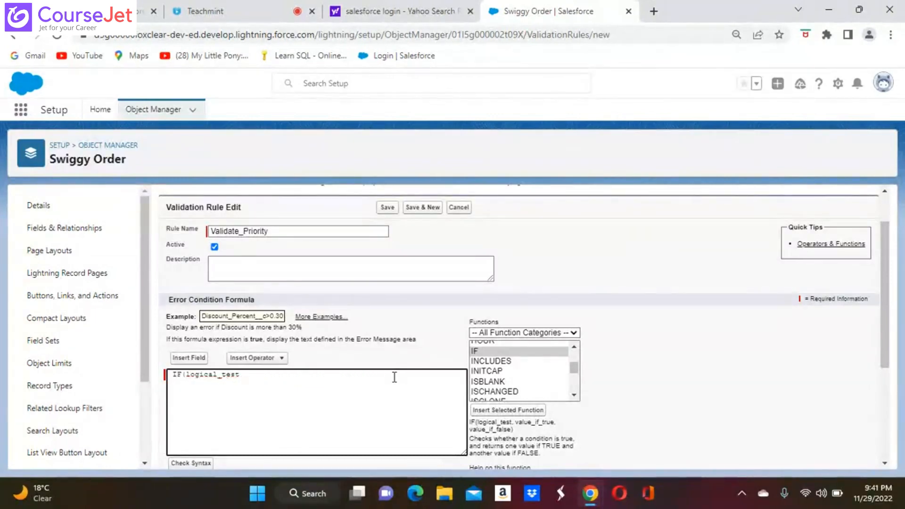
key(BackSpace)
key(BackSpace)
key(BackSpace)
key(BackSpace)
key(BackSpace)
key(BackSpace)
key(BackSpace)
key(BackSpace)
key(BackSpace)
key(BackSpace)
key(BackSpace)
key(BackSpace)
key(BackSpace)
key(BackSpace)
key(BackSpace)
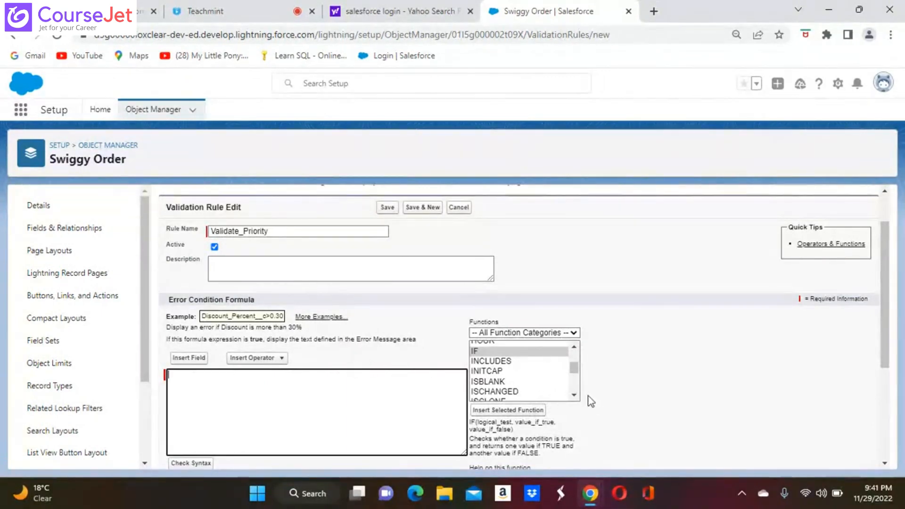
Step: Insert the Order Status field (Order_Status__c) into the error condition formula
click(193, 359)
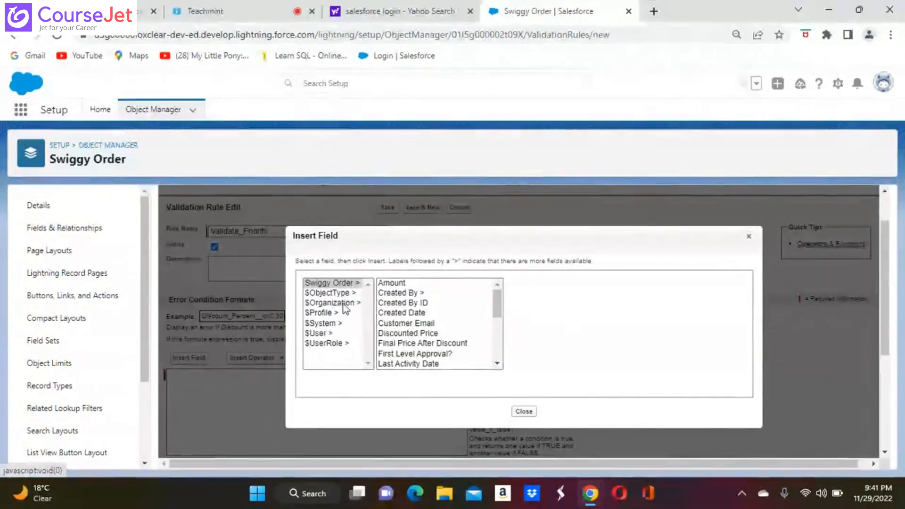
click(497, 363)
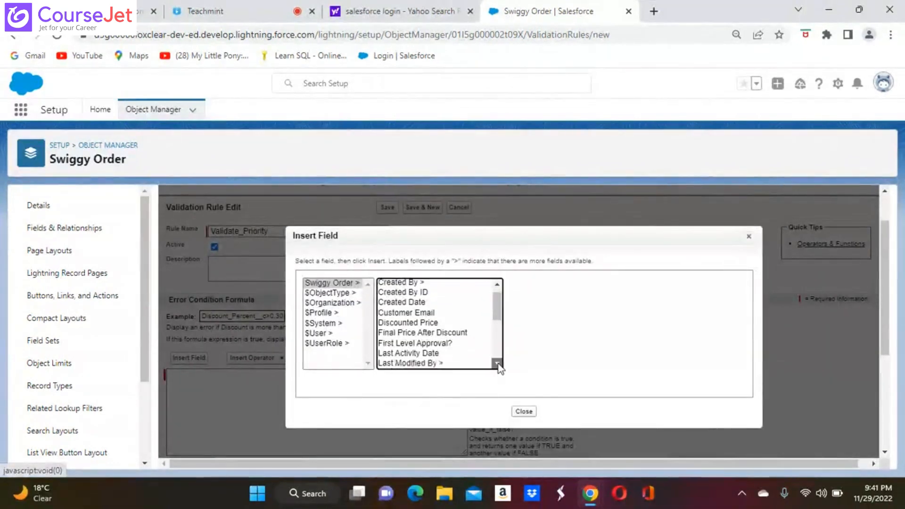
scroll(499, 368, down, 4)
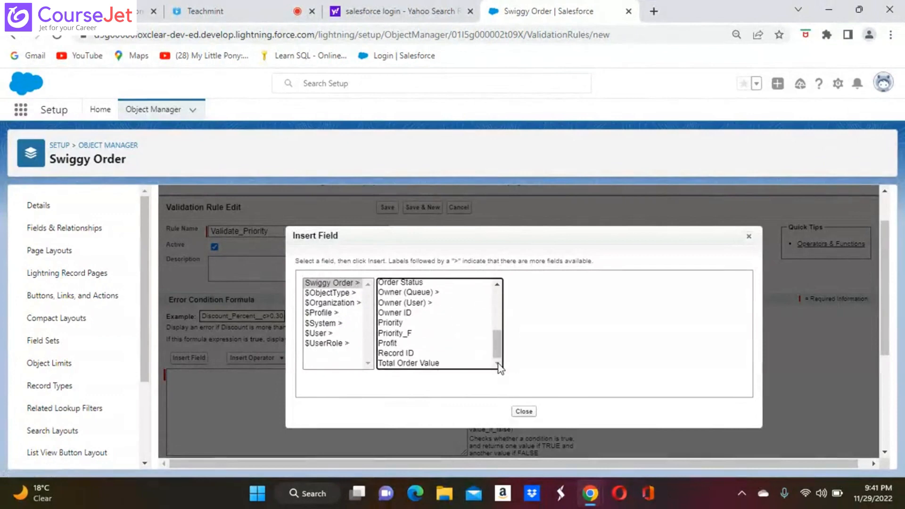
click(416, 282)
click(560, 347)
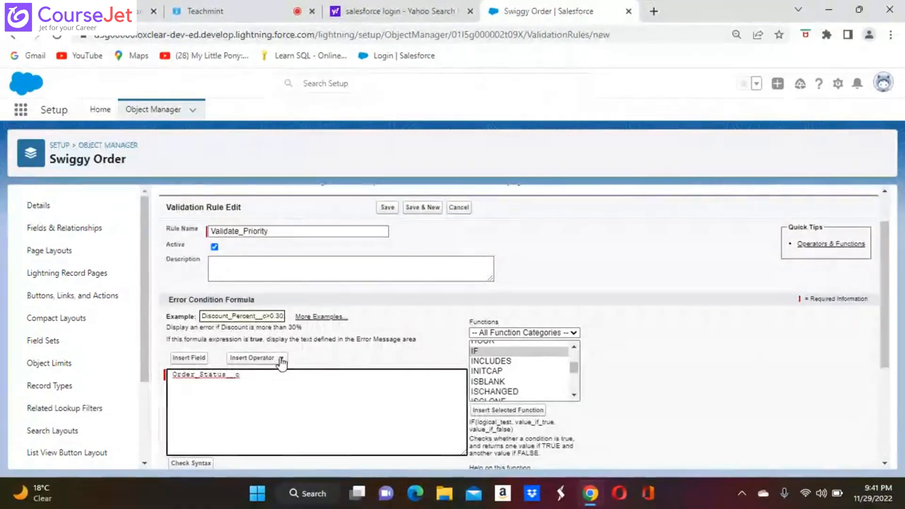
Step: Add an equals operator and type Escalated, forming Order_Status__c = Escalated
click(281, 358)
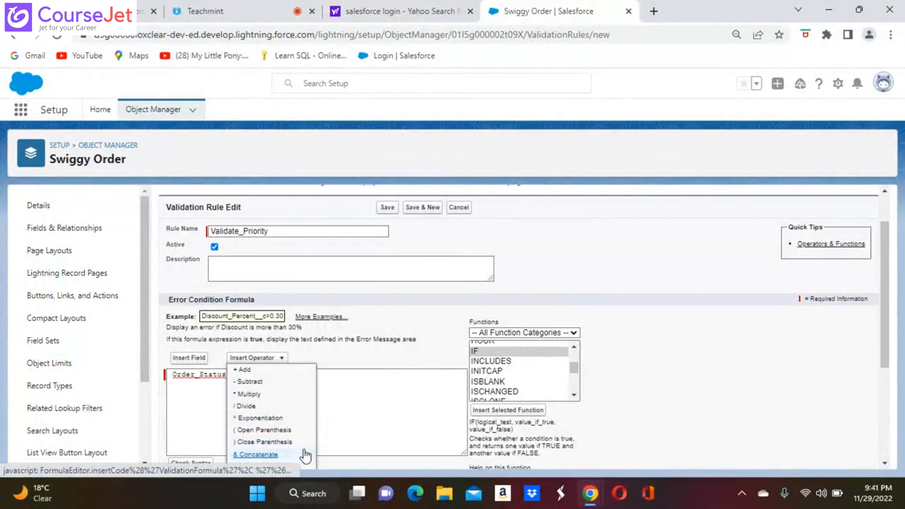
scroll(305, 455, down, 2)
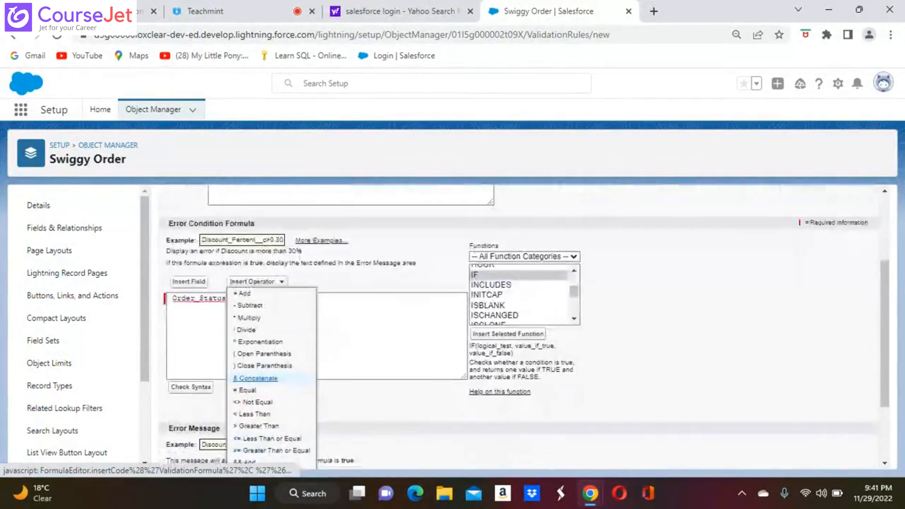
click(245, 391)
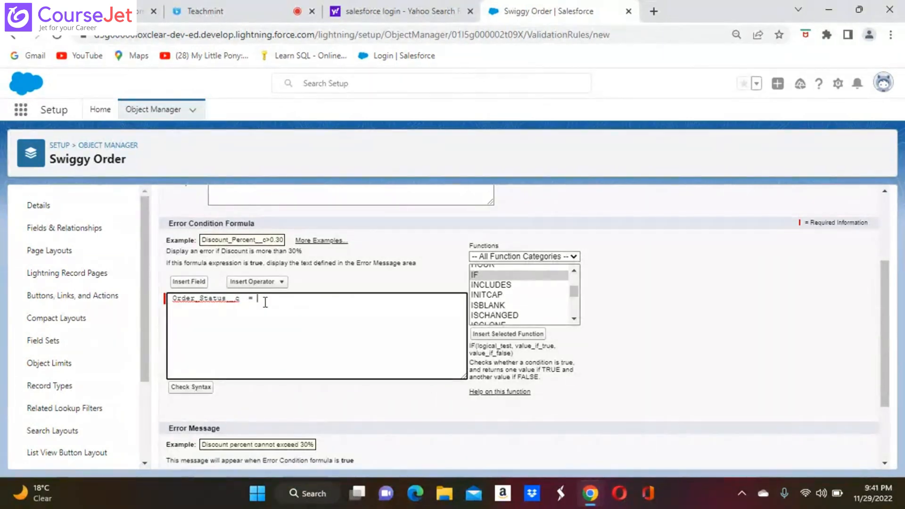
click(201, 281)
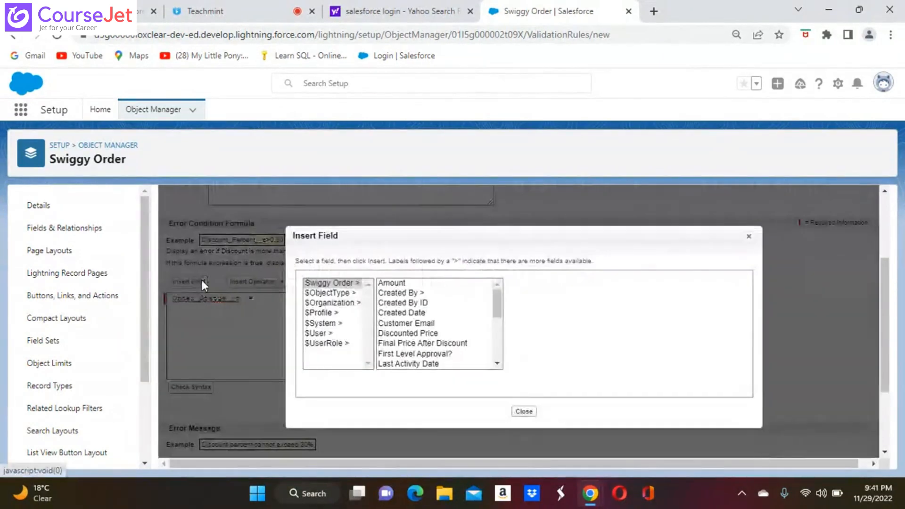
click(524, 413)
click(260, 300)
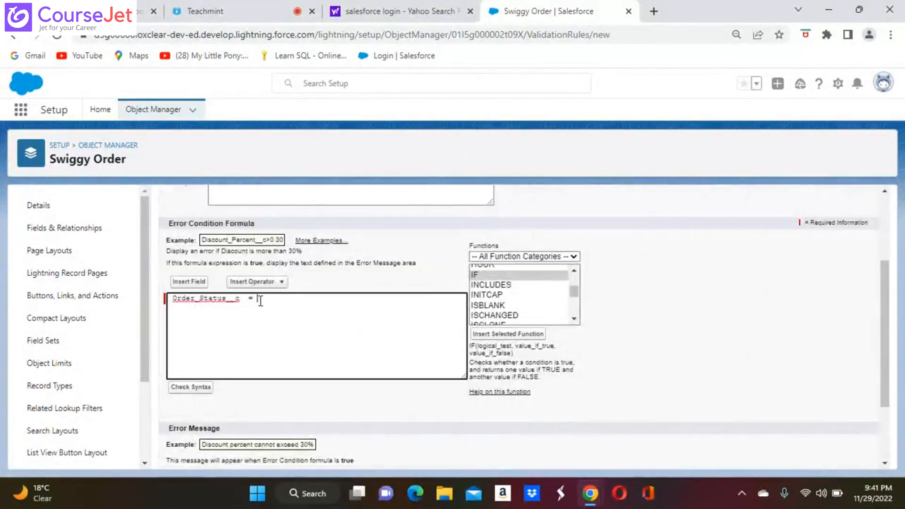
text(Escalated)
Step: Erase the equality formula and insert the ISPICKVAL function template
key(BackSpace)
key(BackSpace)
key(BackSpace)
key(BackSpace)
key(BackSpace)
key(BackSpace)
key(BackSpace)
key(BackSpace)
key(BackSpace)
key(BackSpace)
key(BackSpace)
key(BackSpace)
key(BackSpace)
key(BackSpace)
key(BackSpace)
key(BackSpace)
key(BackSpace)
key(BackSpace)
key(BackSpace)
key(BackSpace)
key(BackSpace)
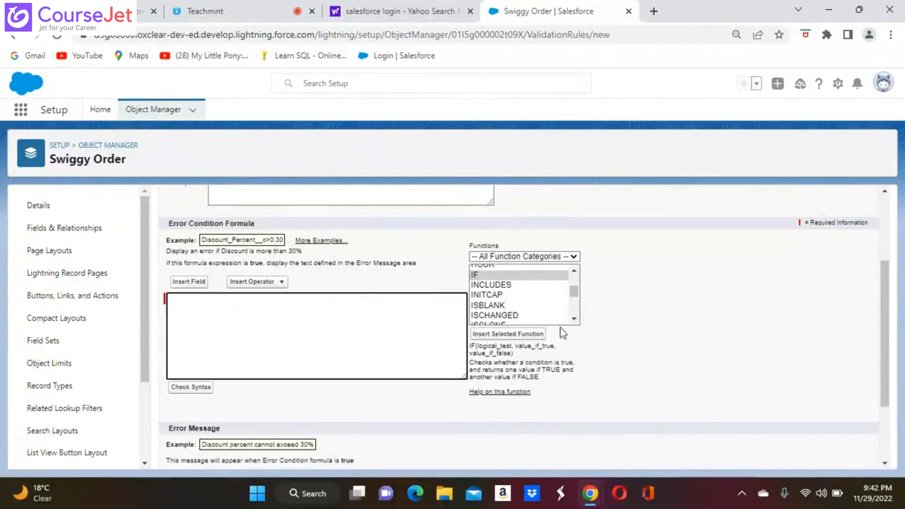
click(574, 319)
click(575, 319)
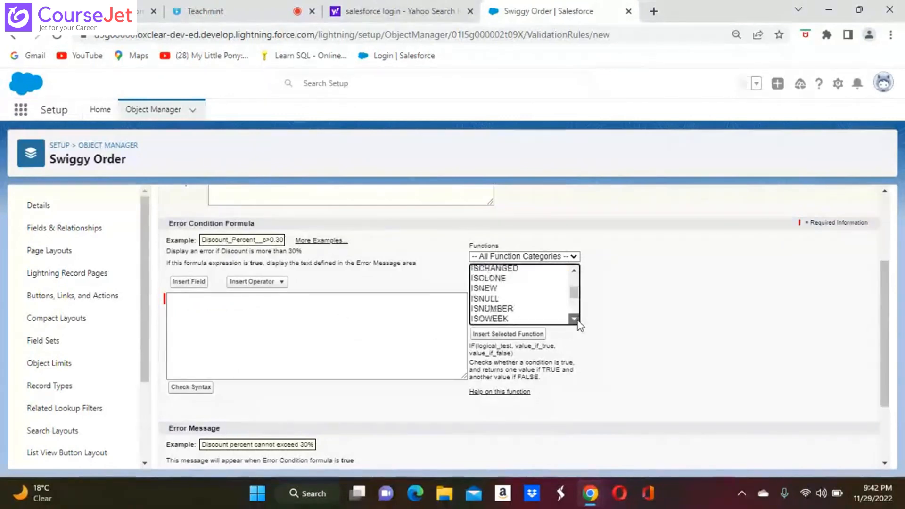
click(575, 319)
click(574, 319)
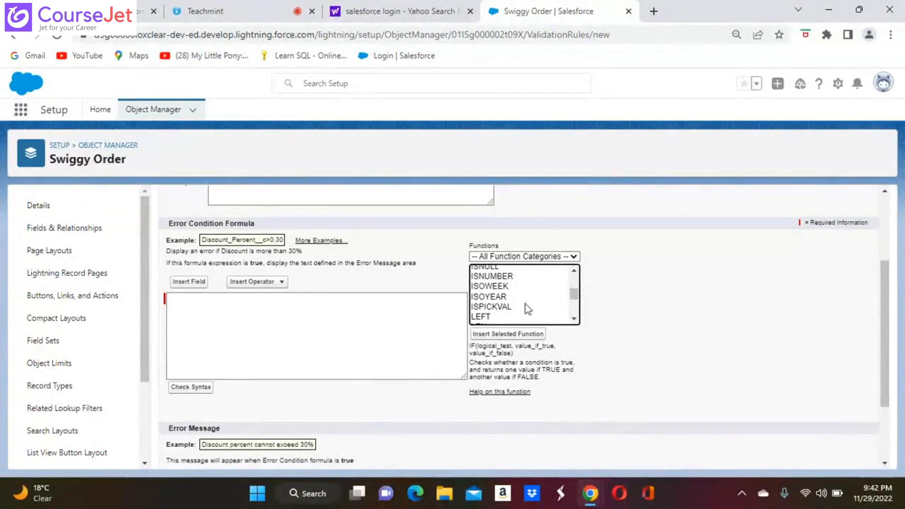
click(500, 307)
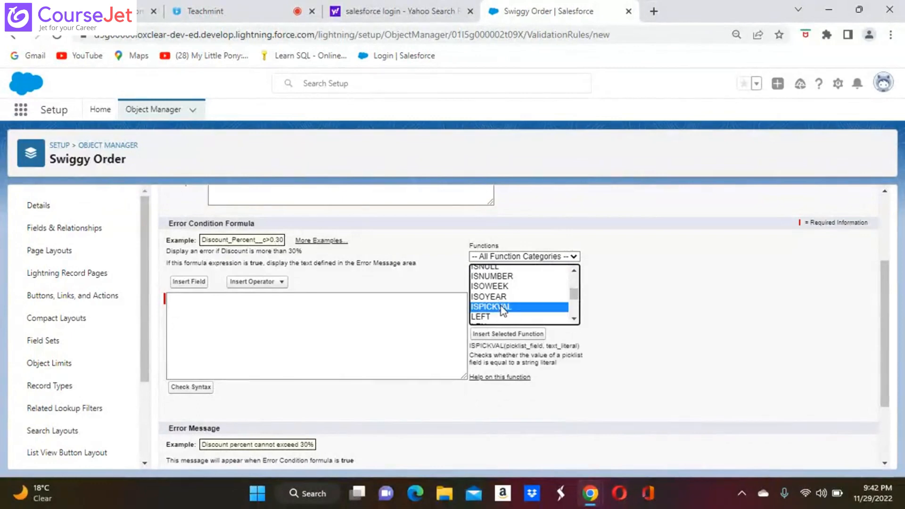
click(523, 333)
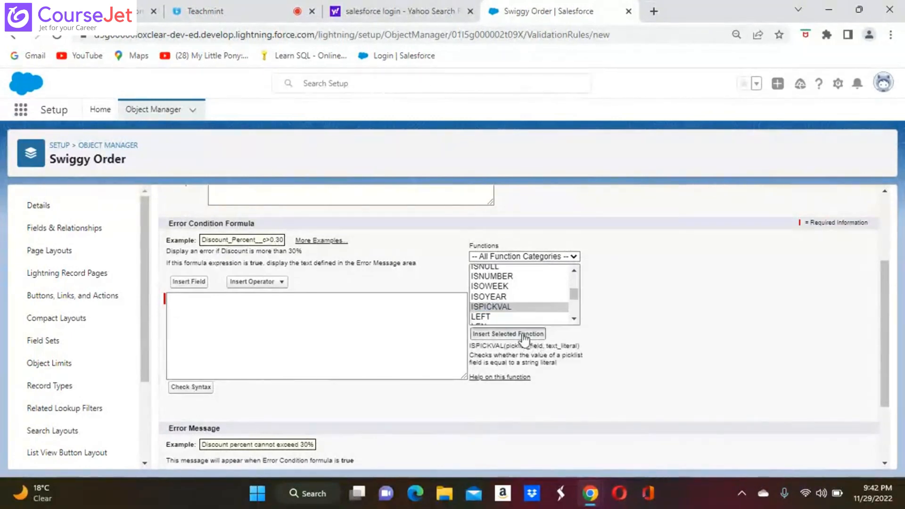
Step: Delete the picklist_field placeholder from ISPICKVAL's first argument, leaving it empty
click(281, 299)
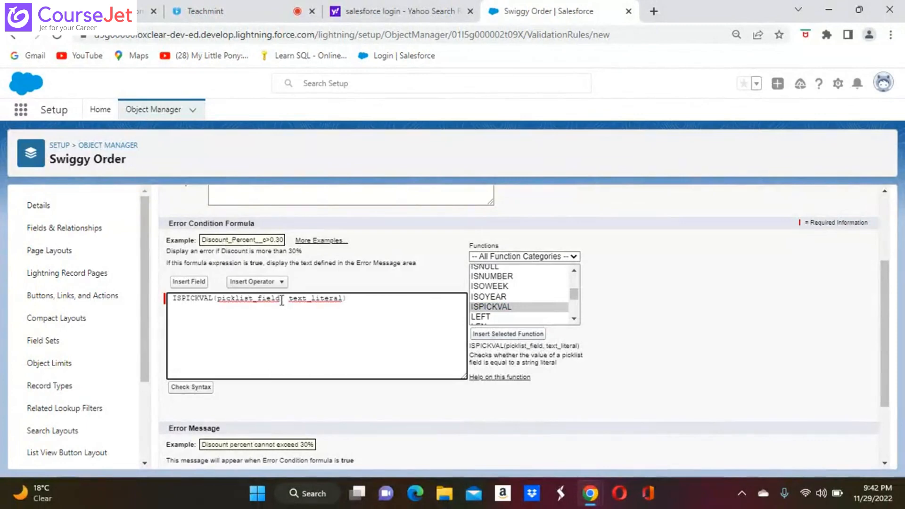
key(BackSpace)
key(BackSpace)
key(BackSpace)
key(BackSpace)
key(BackSpace)
key(BackSpace)
key(BackSpace)
key(BackSpace)
key(BackSpace)
key(BackSpace)
key(BackSpace)
key(BackSpace)
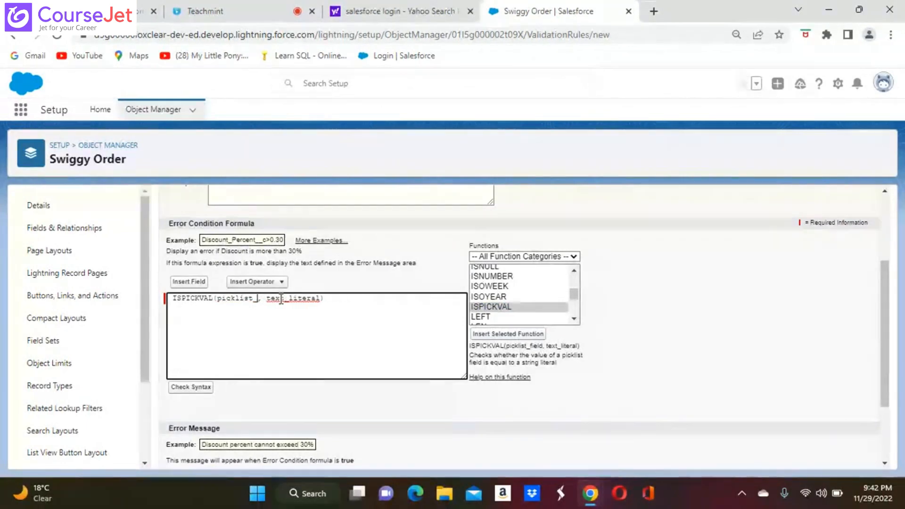
key(BackSpace)
key(BackSpace)
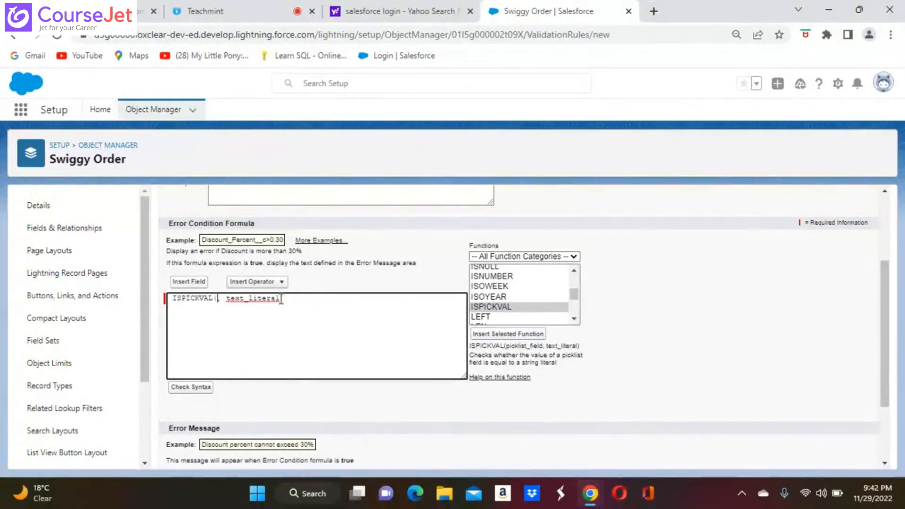
text(St)
key(BackSpace)
key(BackSpace)
text(O)
key(BackSpace)
Step: Insert Order_Status__c as the ISPICKVAL picklist field argument
click(191, 283)
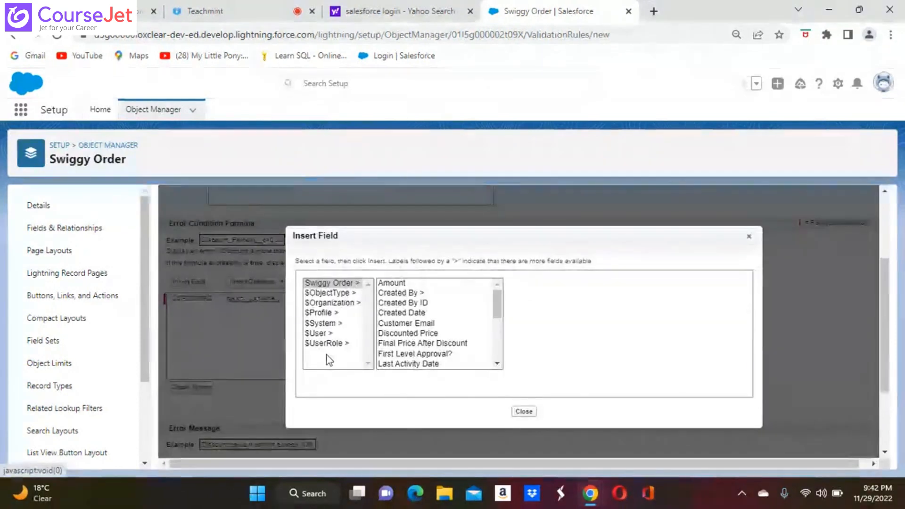
click(502, 363)
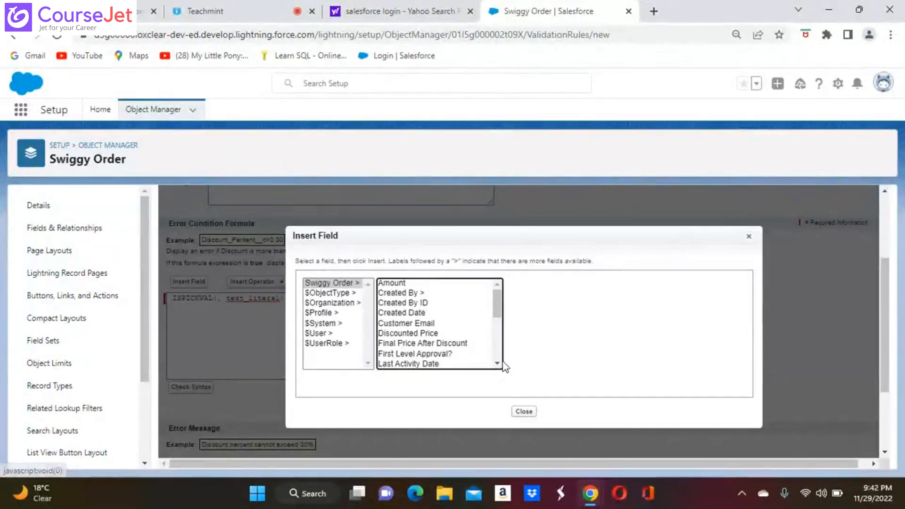
click(497, 363)
click(497, 363)
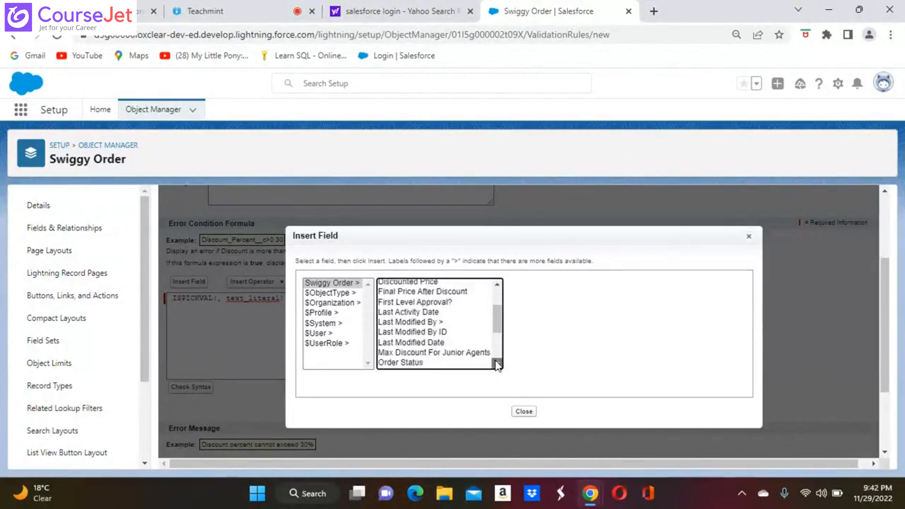
click(498, 364)
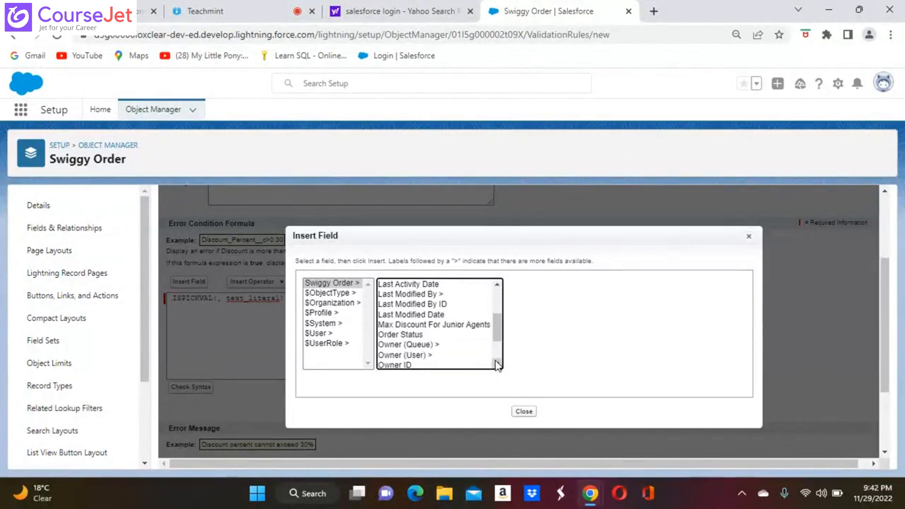
click(403, 334)
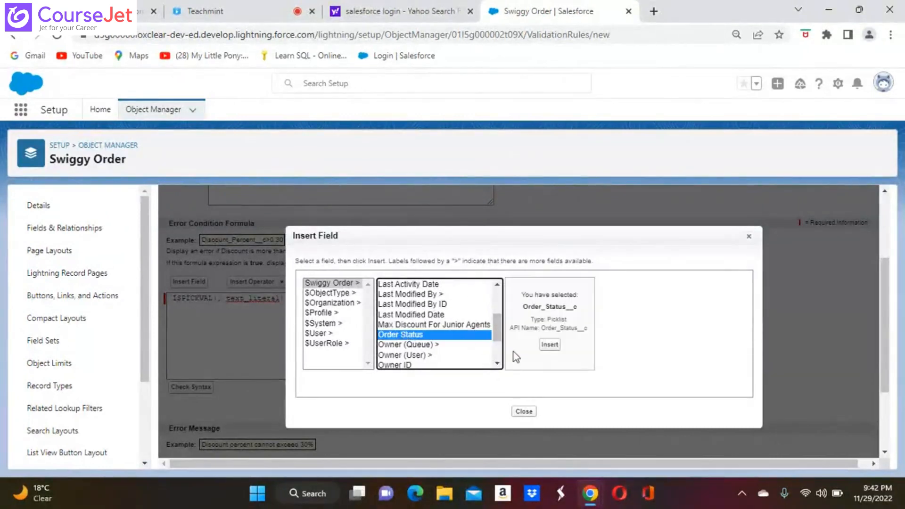
click(550, 344)
Step: Replace the text_literal placeholder with 'Escalated'
click(294, 298)
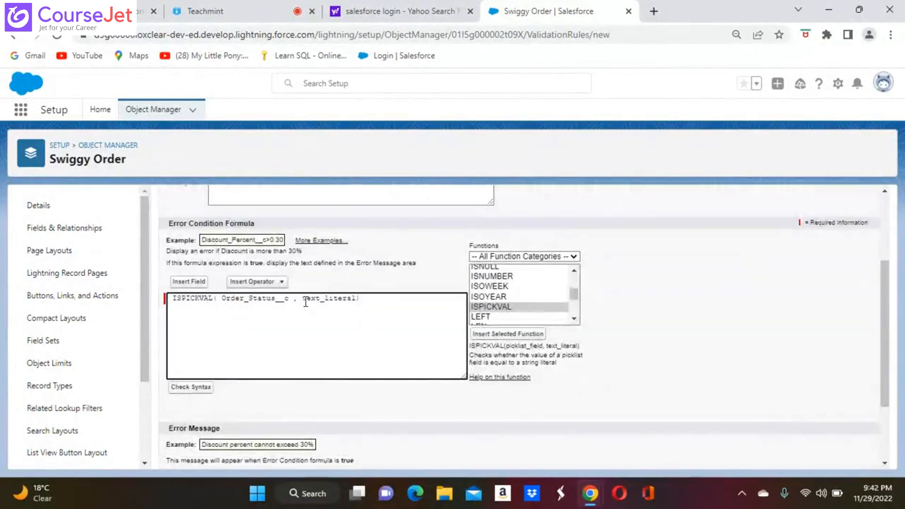
click(357, 300)
key(BackSpace)
key(BackSpace)
key(BackSpace)
key(BackSpace)
key(BackSpace)
key(BackSpace)
key(BackSpace)
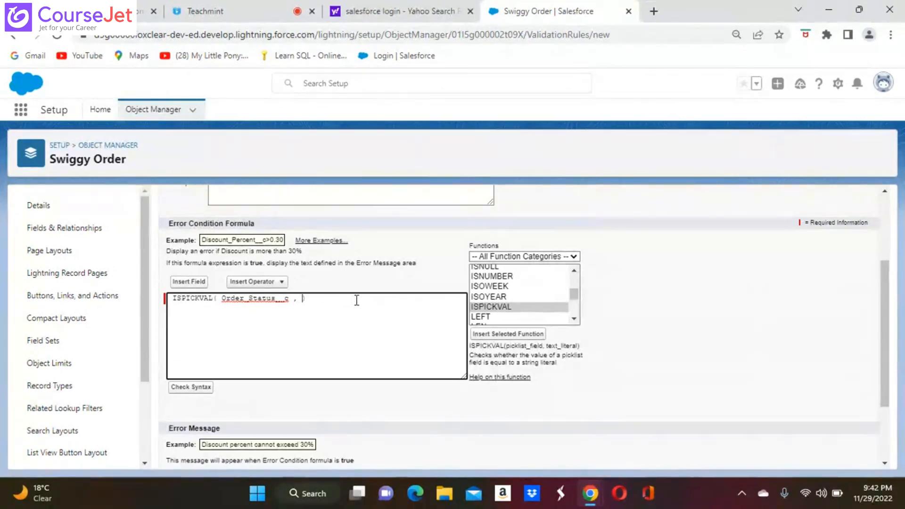
text('Escalated)
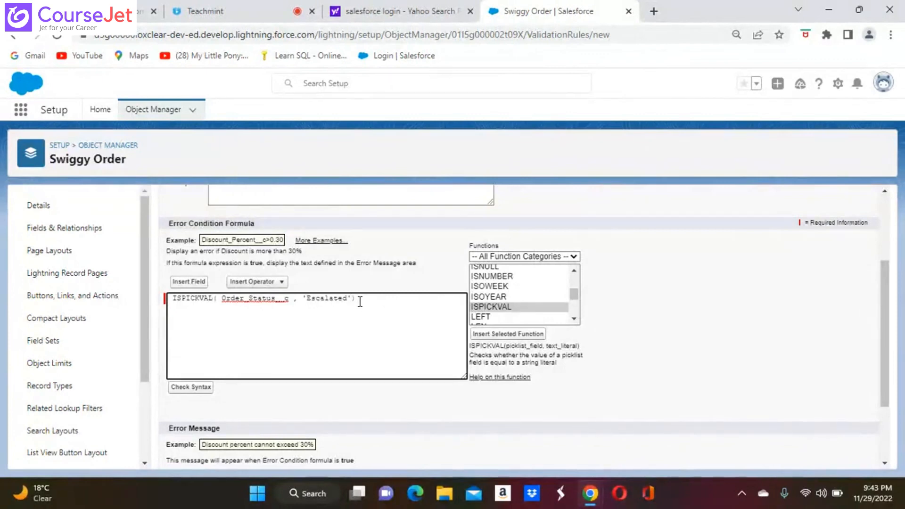
Step: Insert a second ISPICKVAL after the Escalated condition and delete its picklist_field placeholder
click(574, 318)
click(575, 318)
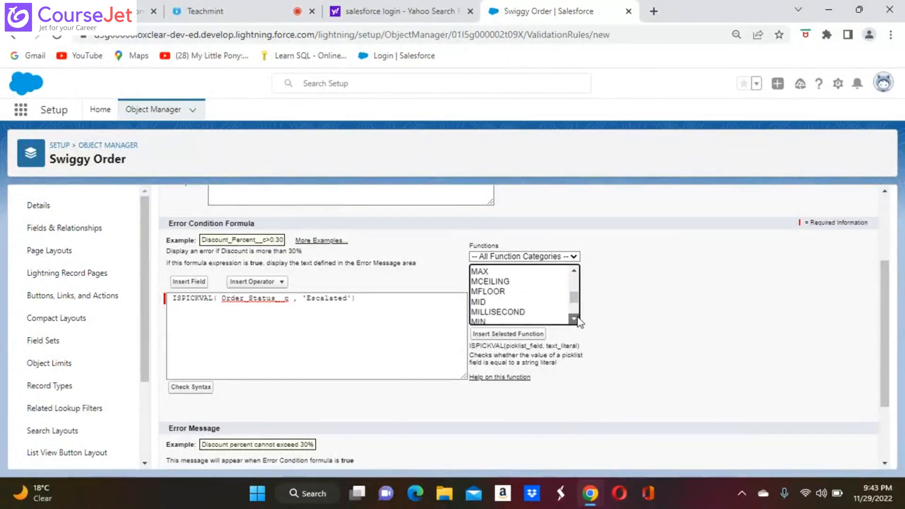
click(574, 318)
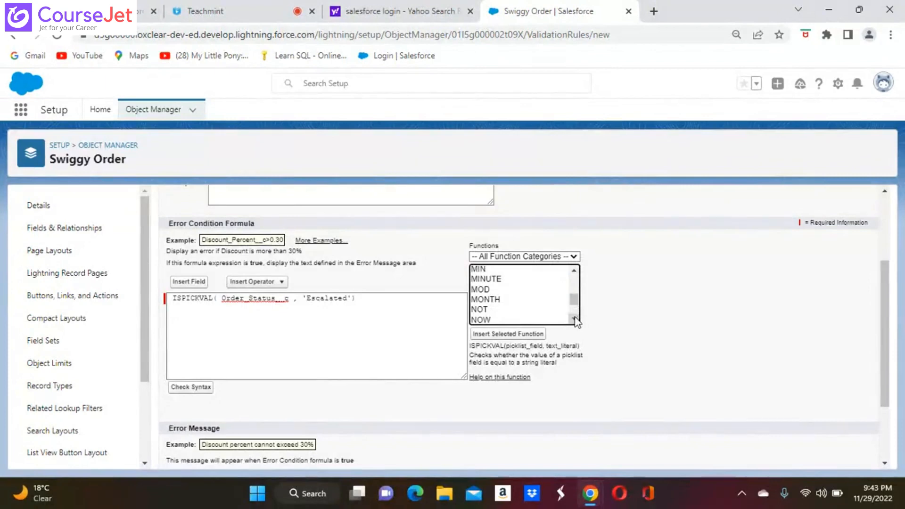
click(573, 318)
click(574, 318)
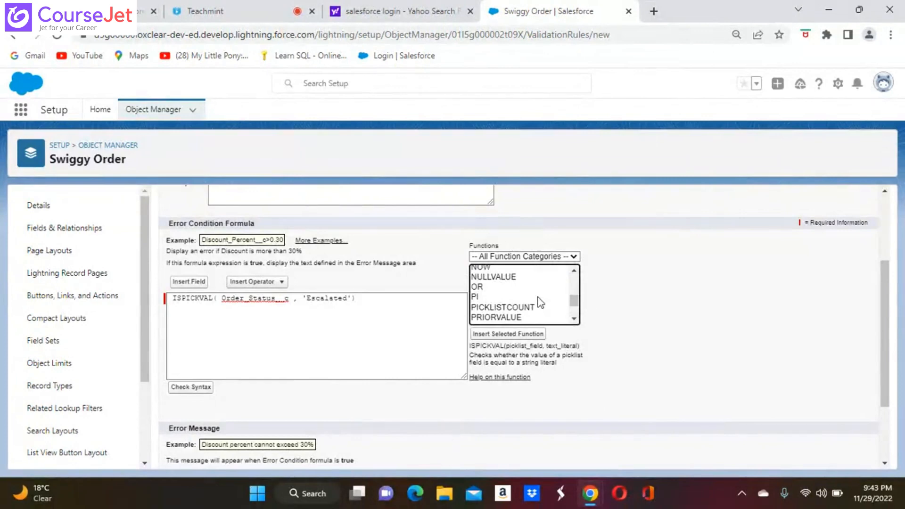
scroll(572, 279, up, 6)
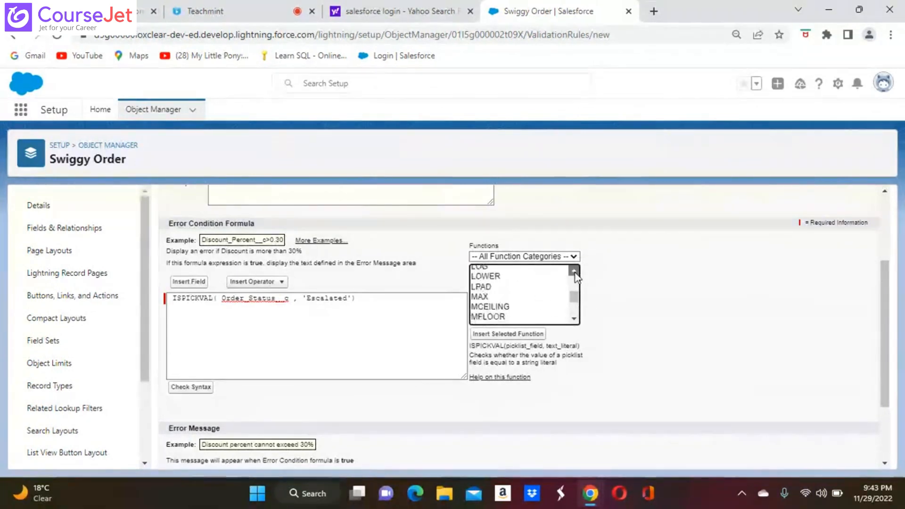
scroll(574, 278, up, 2)
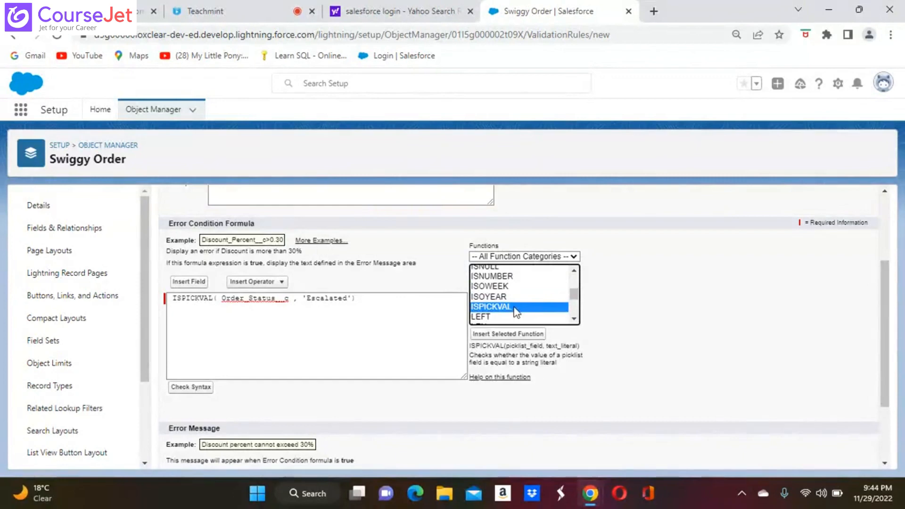
click(509, 335)
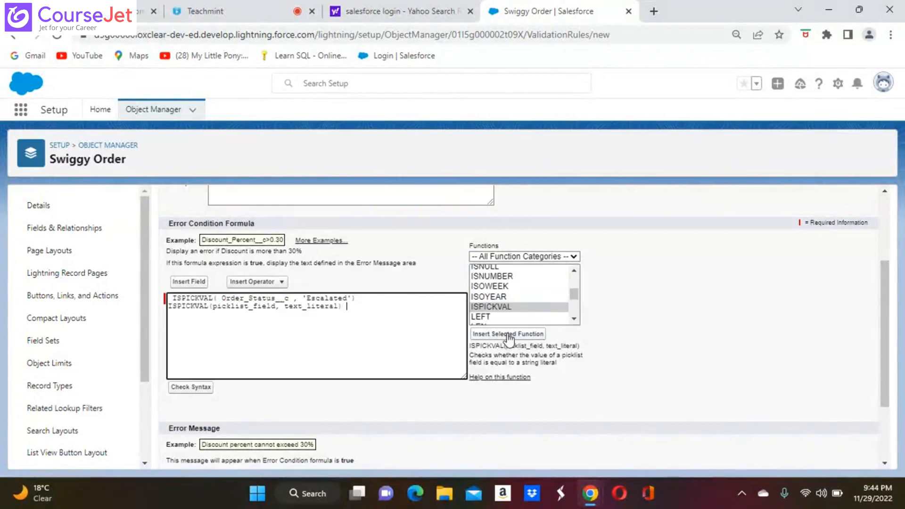
click(260, 315)
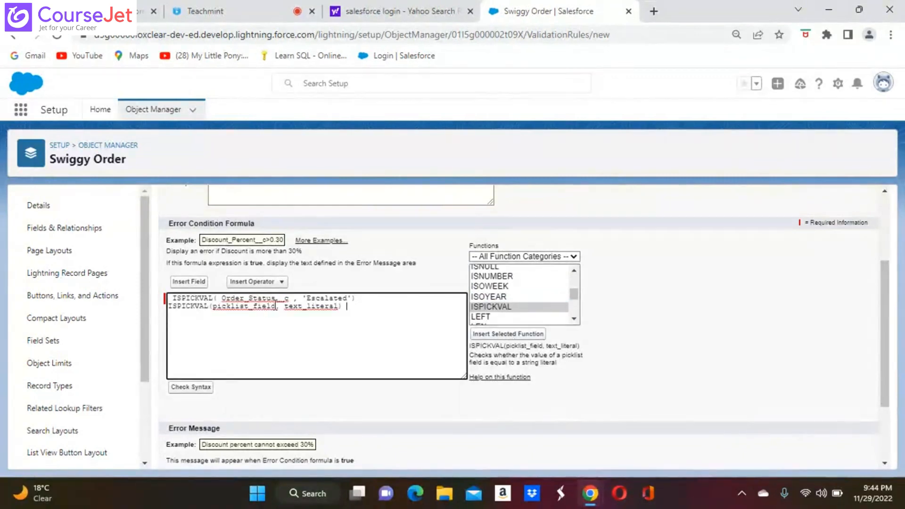
key(BackSpace)
key(BackSpace)
key(BackSpace)
key(BackSpace)
key(BackSpace)
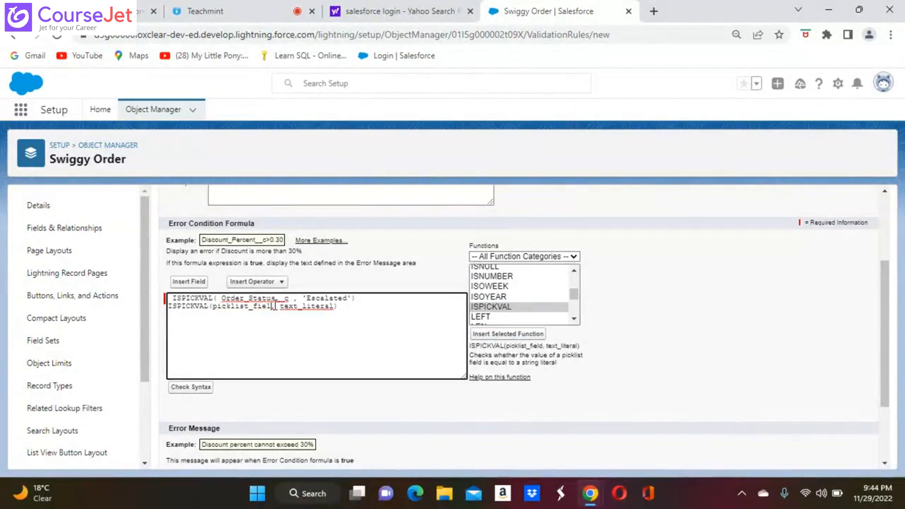
key(BackSpace)
key(BackSpace)
key(BackSpace)
key(BackSpace)
key(BackSpace)
key(BackSpace)
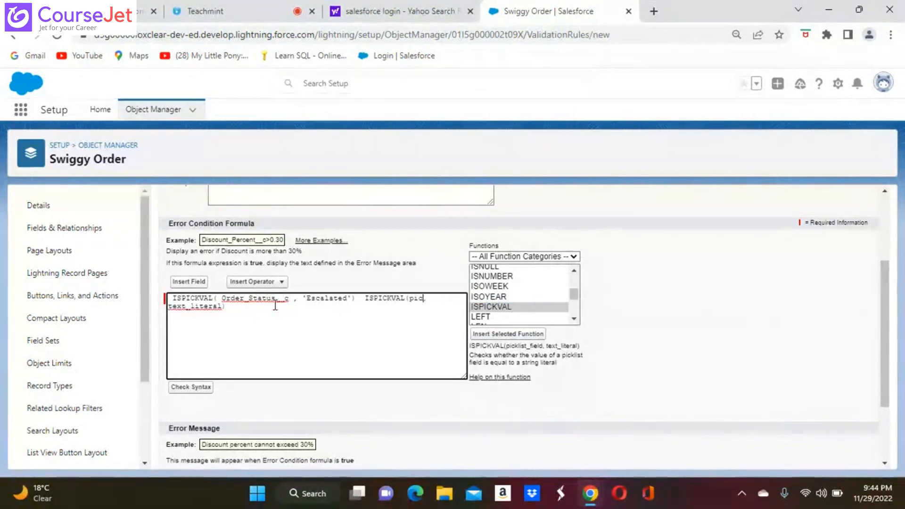
Step: Insert Priority__c into the second ISPICKVAL and replace text_literal with 'High'
click(188, 281)
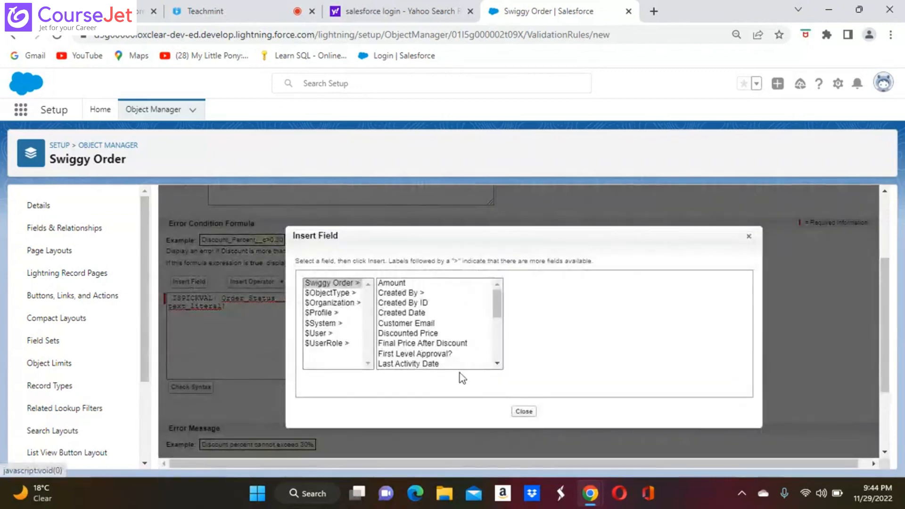
drag(496, 364, 500, 367)
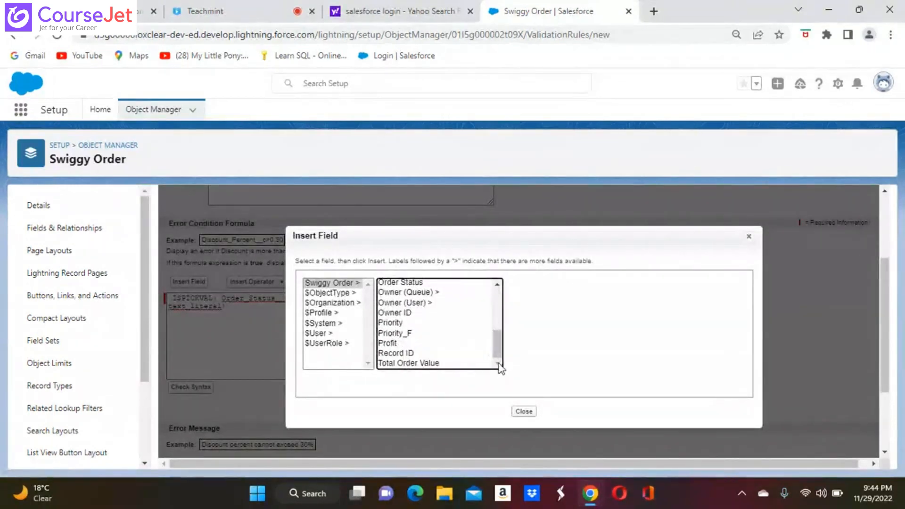
click(395, 322)
click(541, 344)
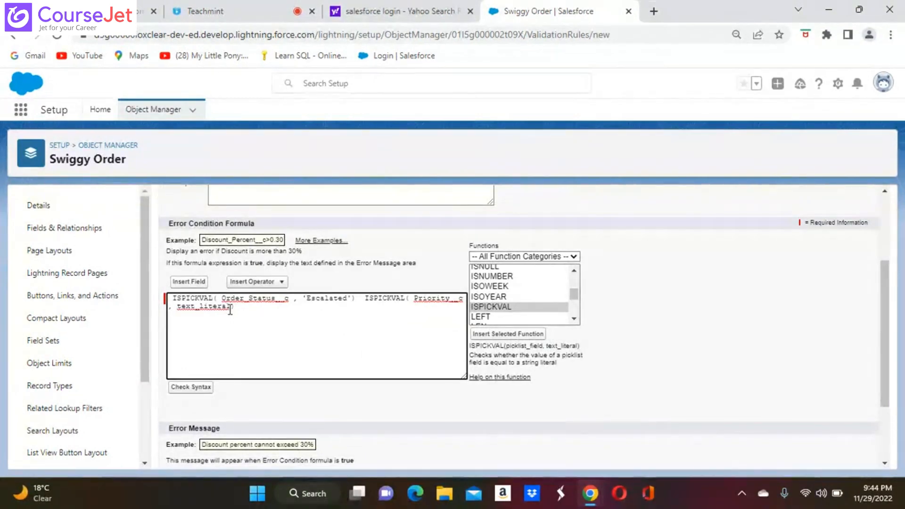
key(BackSpace)
key(BackSpace)
key(BackSpace)
key(BackSpace)
key(BackSpace)
key(BackSpace)
key(BackSpace)
key(BackSpace)
key(BackSpace)
key(BackSpace)
text(')
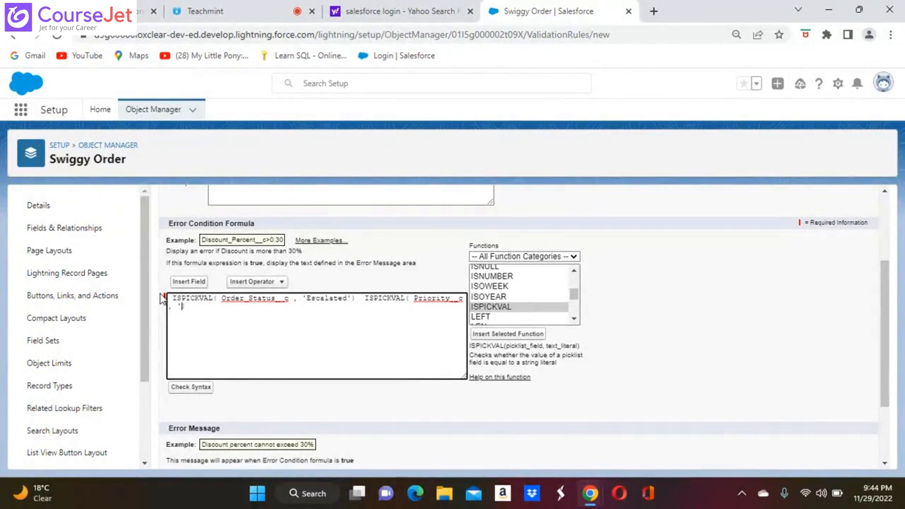
text(High')
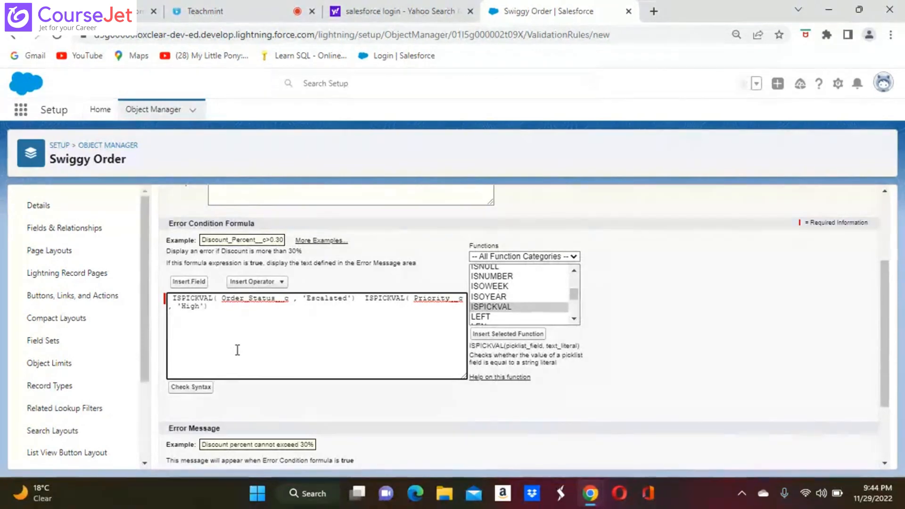
Step: Insert a NOT() function after the Priority check and remove its 'logical' placeholder
click(575, 319)
click(575, 319)
click(575, 319)
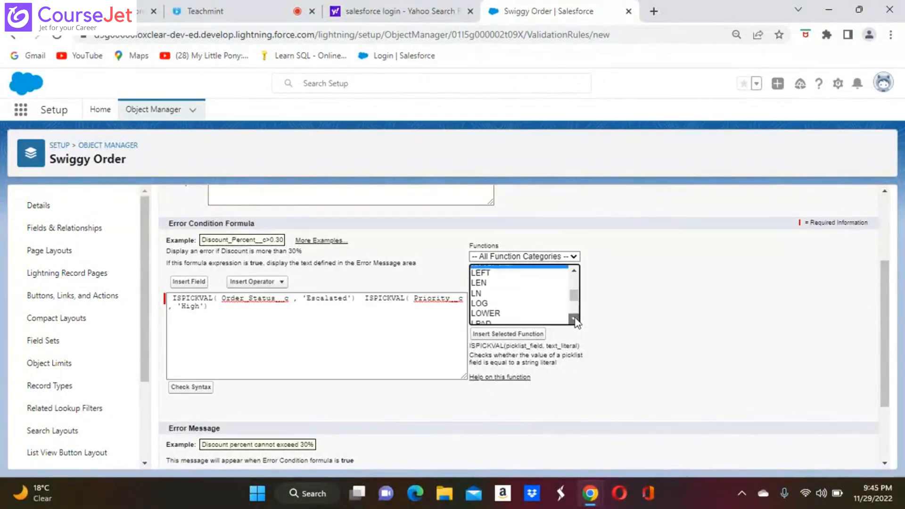
click(575, 319)
click(574, 319)
click(575, 319)
click(575, 319)
click(575, 319)
click(575, 319)
click(575, 319)
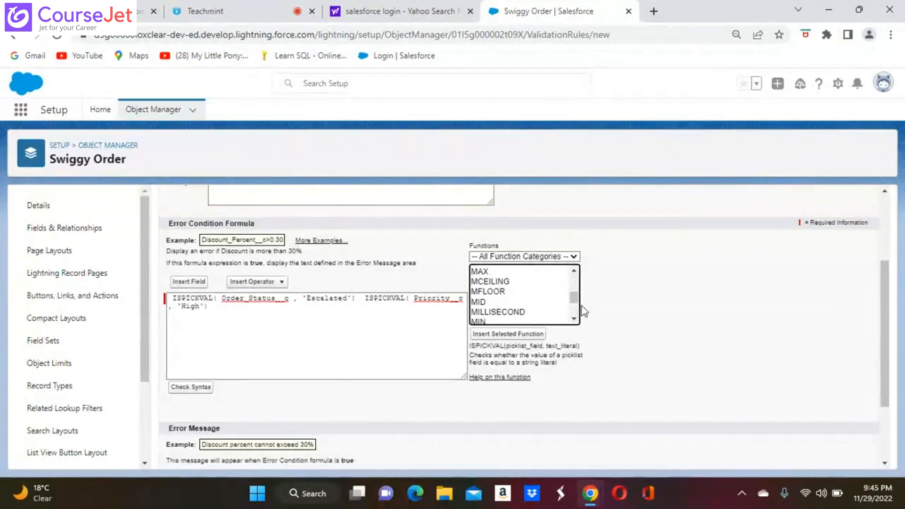
click(573, 319)
click(573, 319)
click(573, 319)
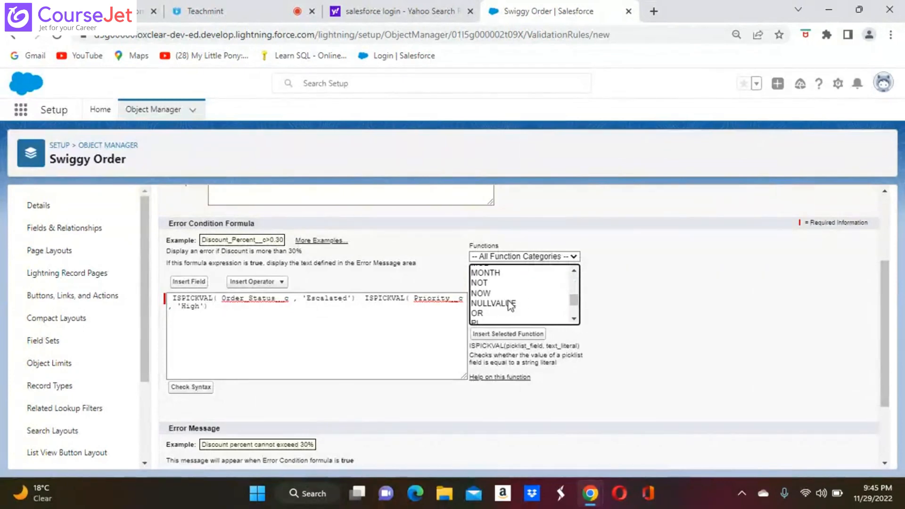
click(482, 283)
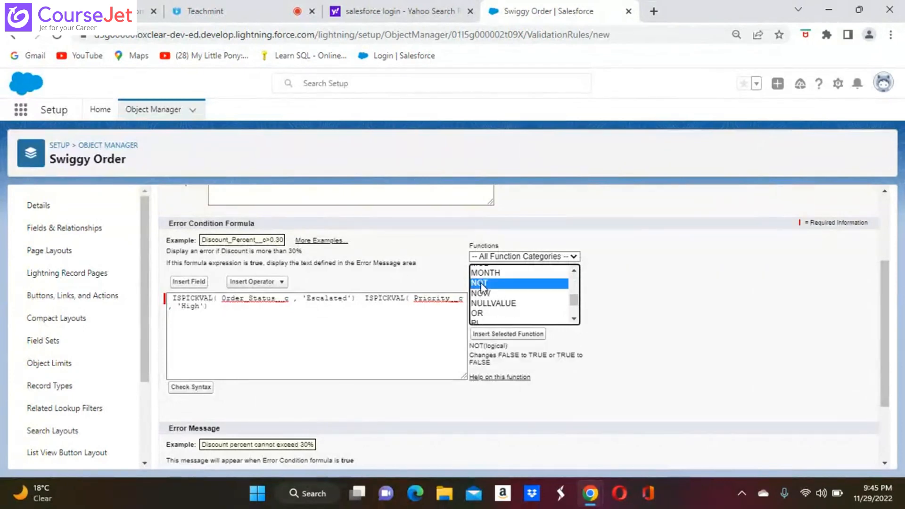
click(508, 334)
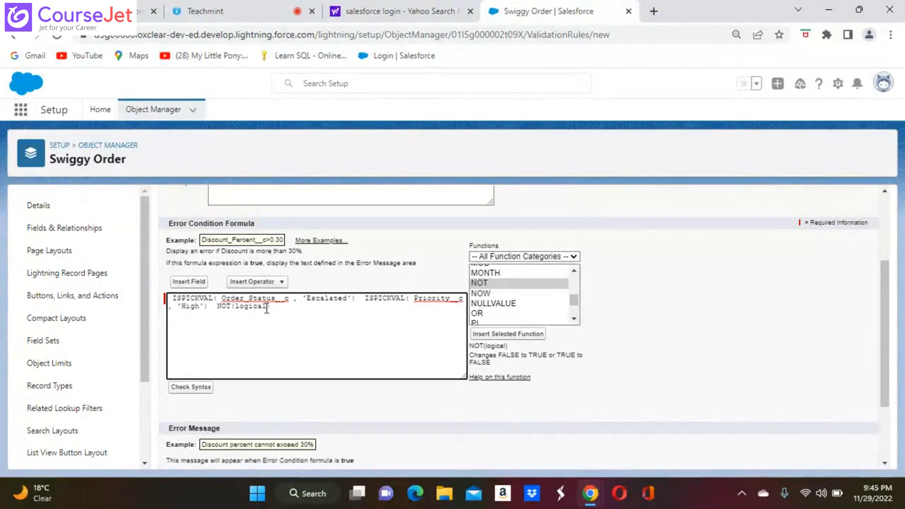
key(BackSpace)
key(BackSpace)
key(BackSpace)
key(BackSpace)
key(BackSpace)
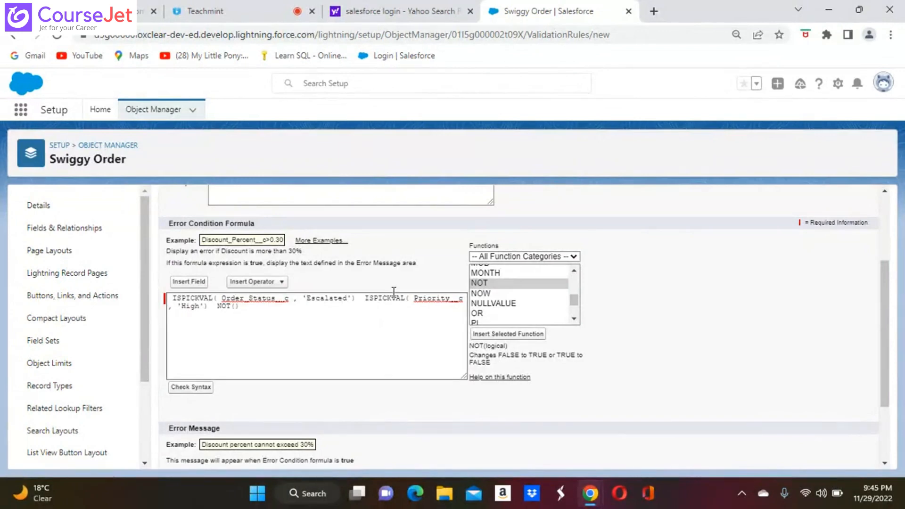
Step: Move the ISPICKVAL Priority 'High' clause inside NOT() and delete the original clause and extra spaces
click(362, 299)
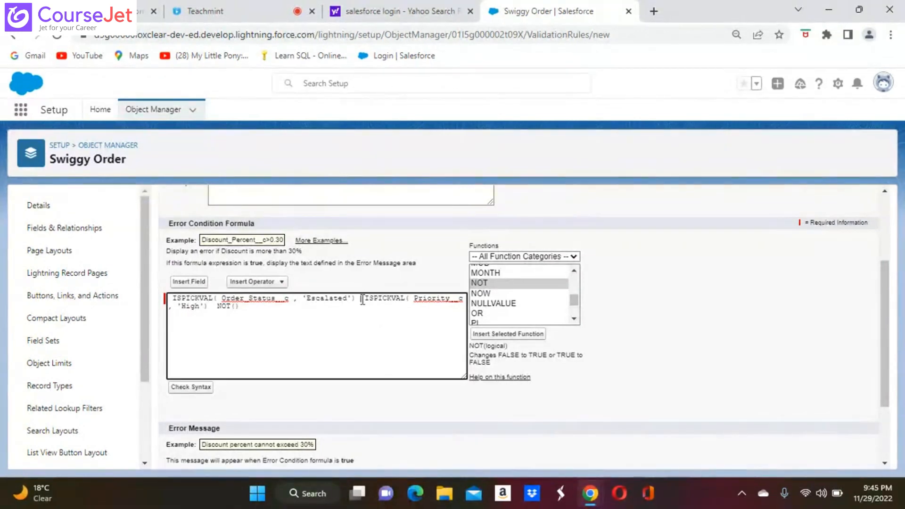
drag(362, 299, 478, 307)
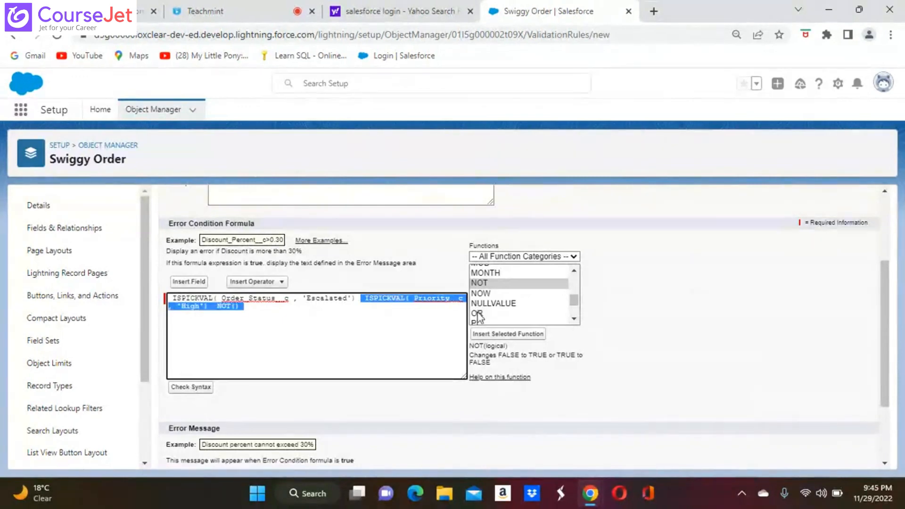
click(248, 307)
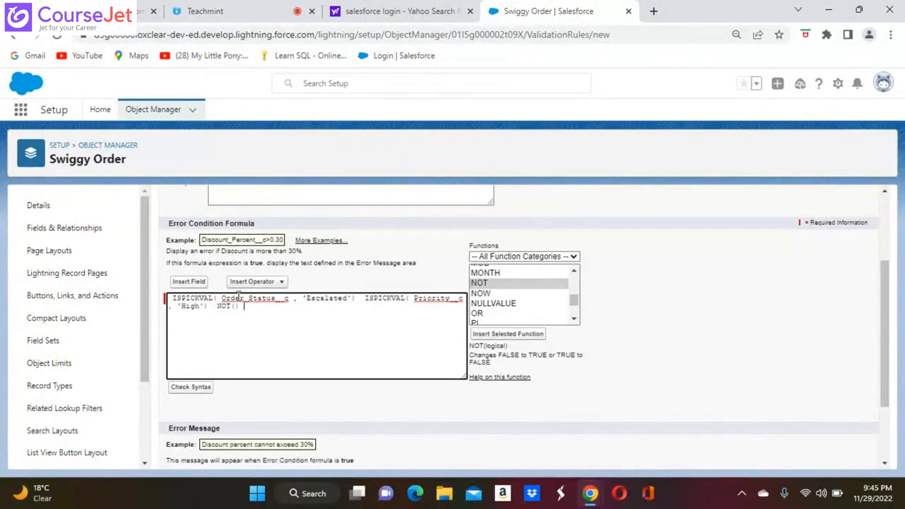
click(362, 299)
drag(363, 298, 215, 307)
key(ctrl+c)
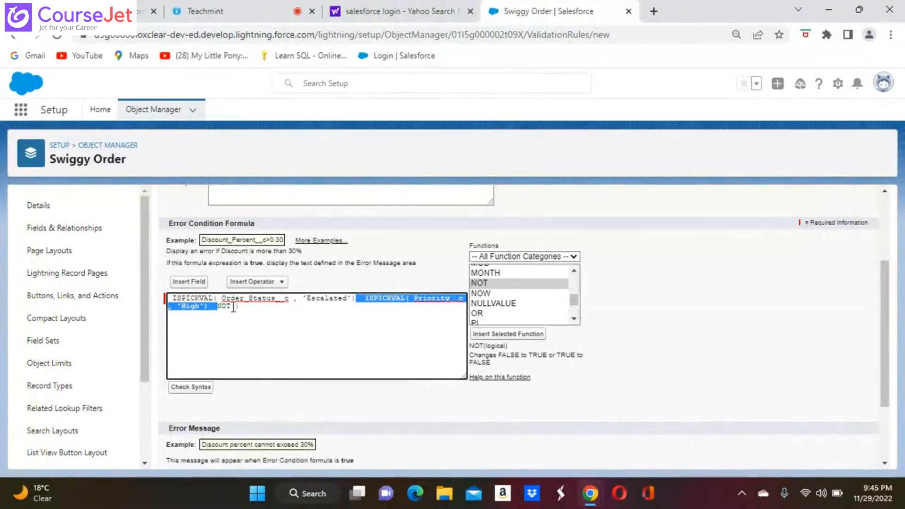
click(234, 308)
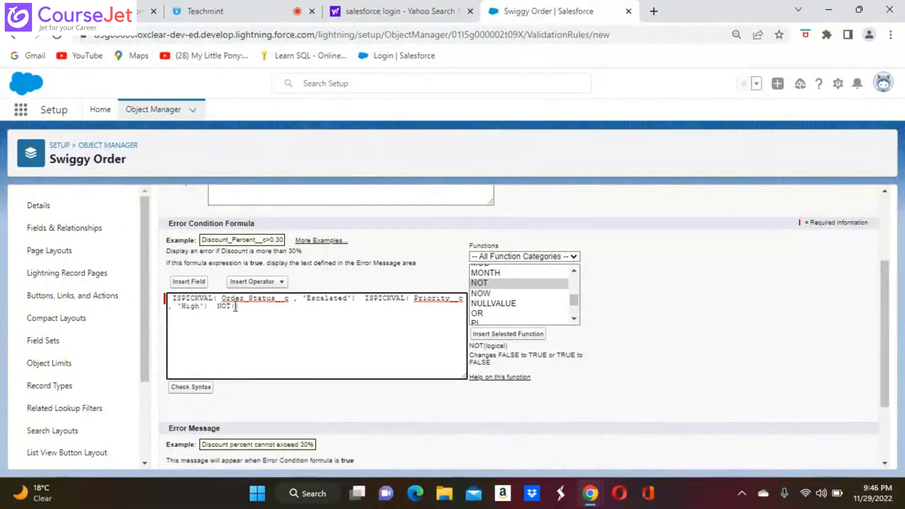
key(ctrl+v)
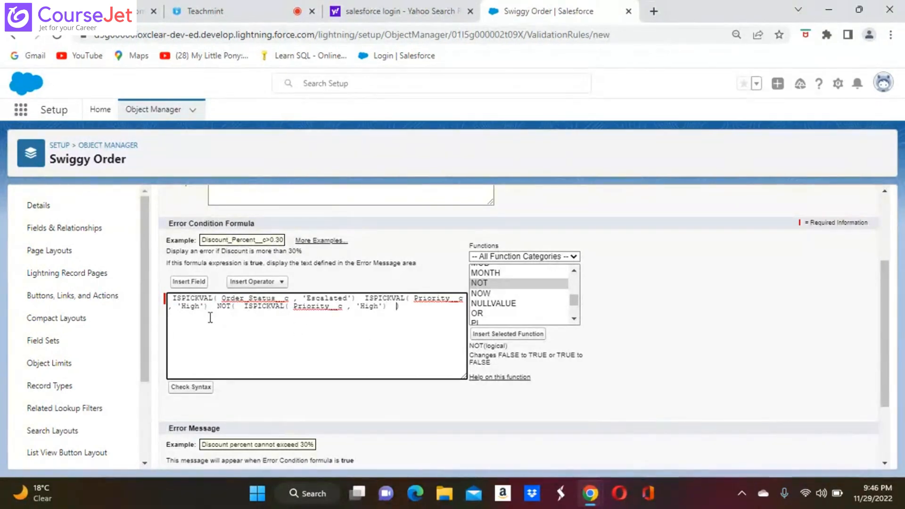
key(BackSpace)
key(BackSpace)
key(BackSpace)
key(BackSpace)
key(BackSpace)
key(BackSpace)
key(BackSpace)
key(BackSpace)
key(BackSpace)
key(BackSpace)
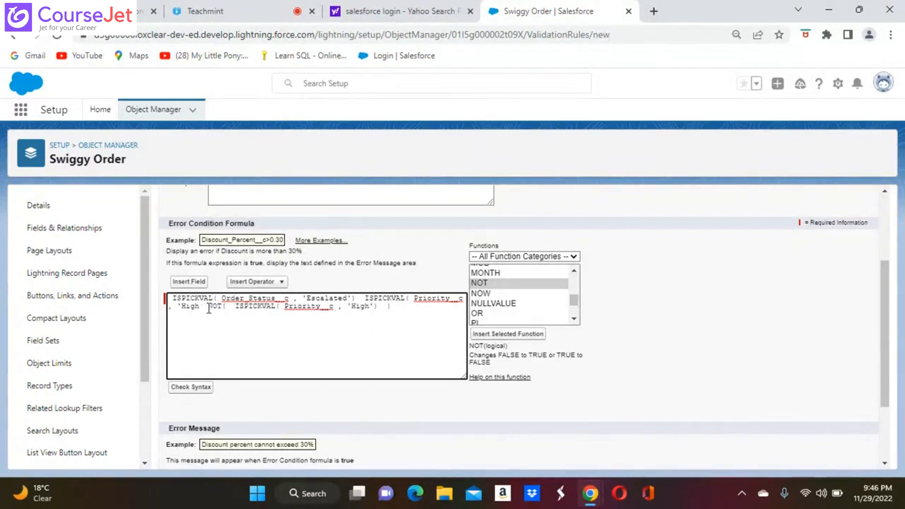
key(BackSpace)
key(BackSpace)
key(BackSpace)
key(BackSpace)
key(BackSpace)
key(BackSpace)
key(BackSpace)
key(BackSpace)
key(BackSpace)
key(BackSpace)
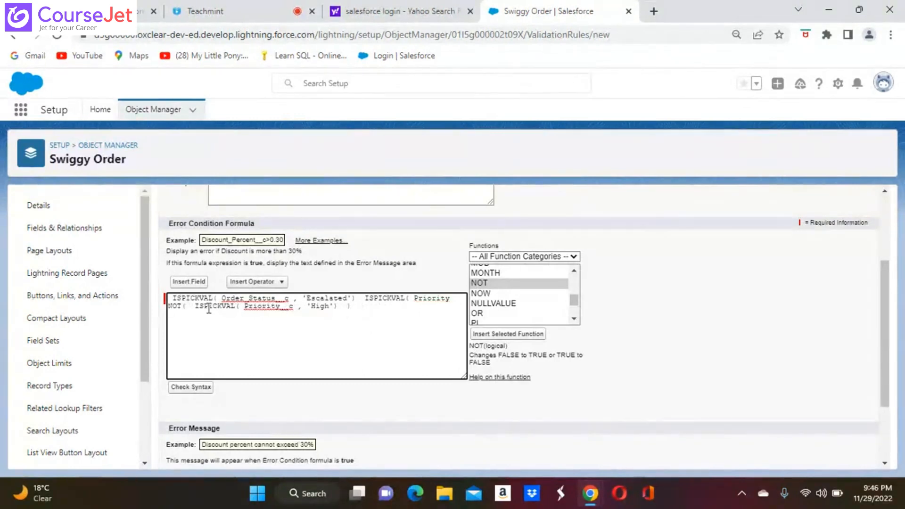
key(BackSpace)
key(BackSpace)
key(BackSpace)
key(BackSpace)
key(BackSpace)
key(BackSpace)
key(BackSpace)
key(BackSpace)
key(BackSpace)
key(BackSpace)
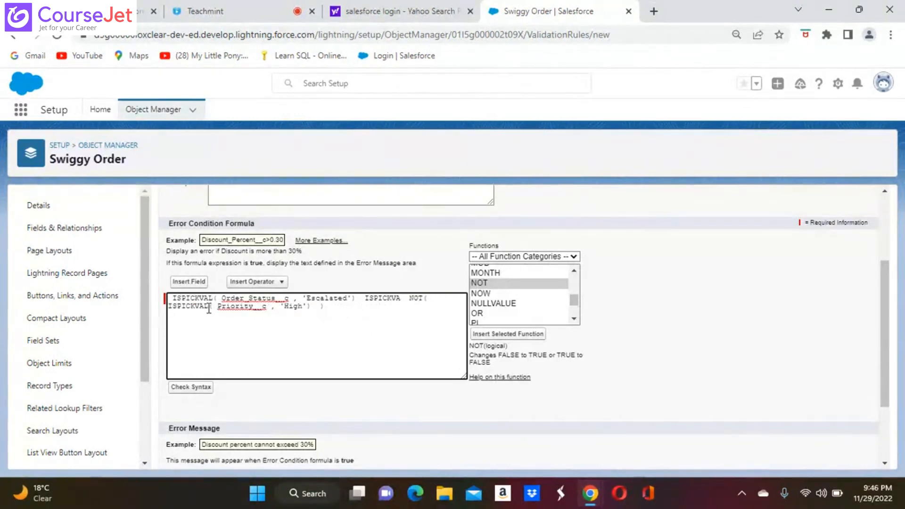
key(BackSpace)
key(BackSpace)
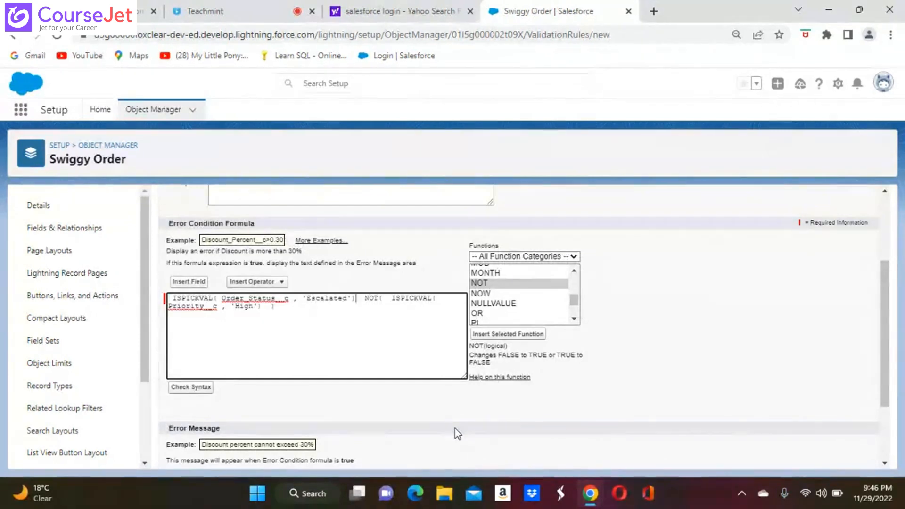
Step: Run Check Syntax on the formula, which reports the error Extra 'NOT'
click(190, 387)
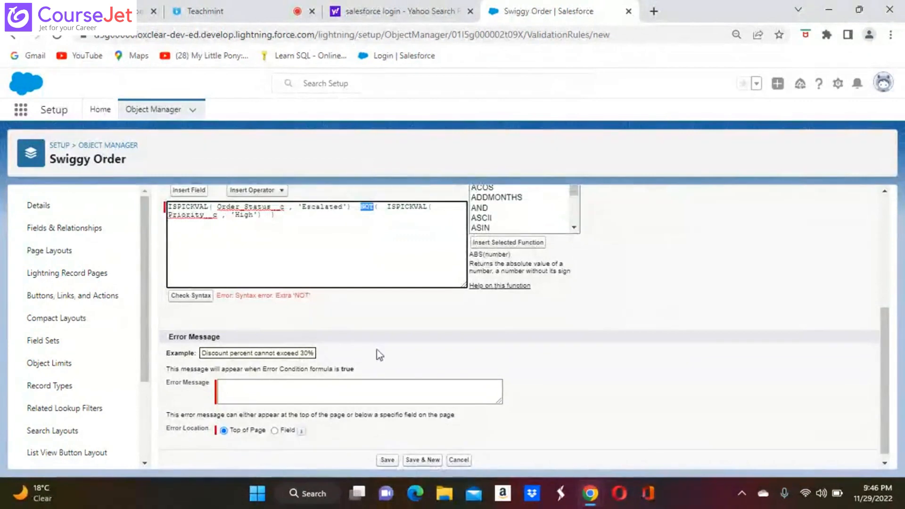
click(378, 234)
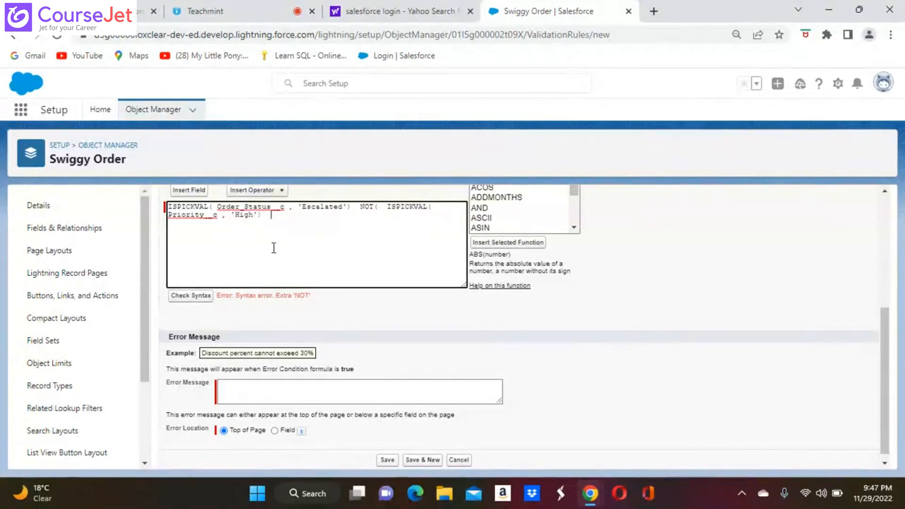
Step: Insert && before NOT(, add the closing parenthesis, and re-check syntax until no errors are found
click(355, 207)
click(279, 191)
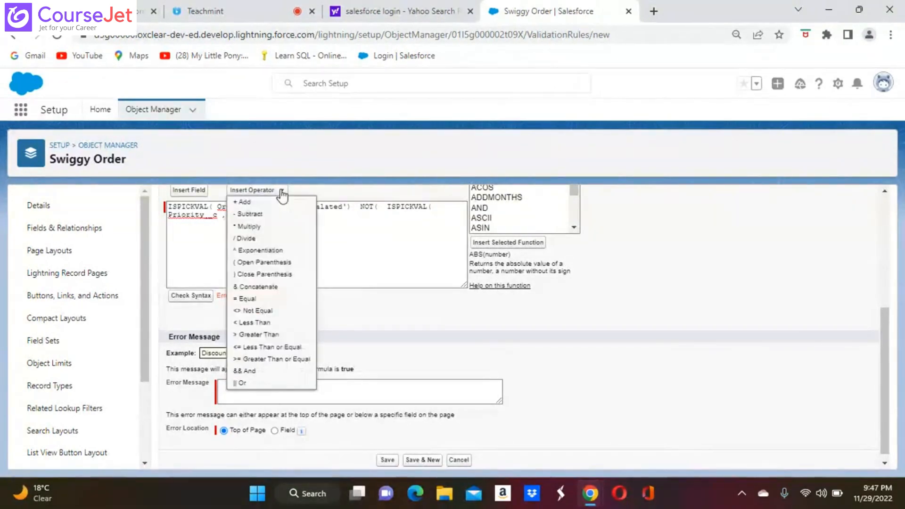
click(254, 370)
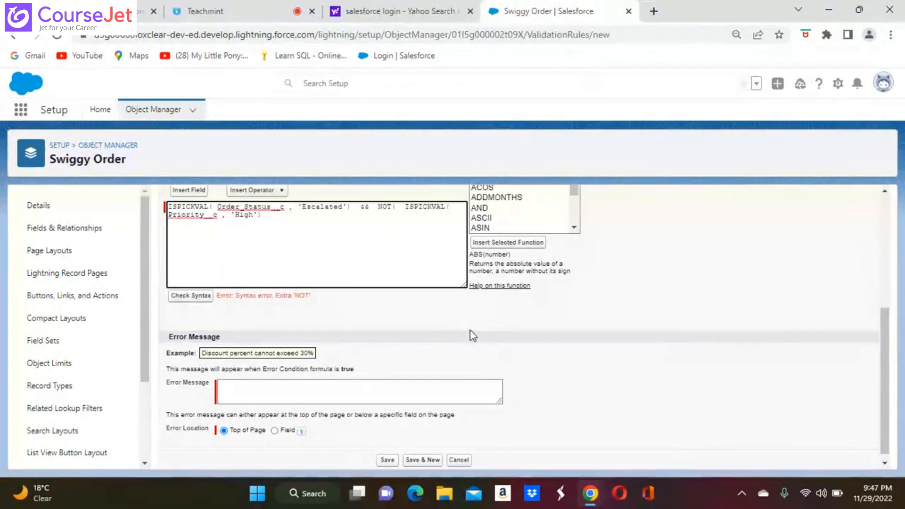
click(191, 297)
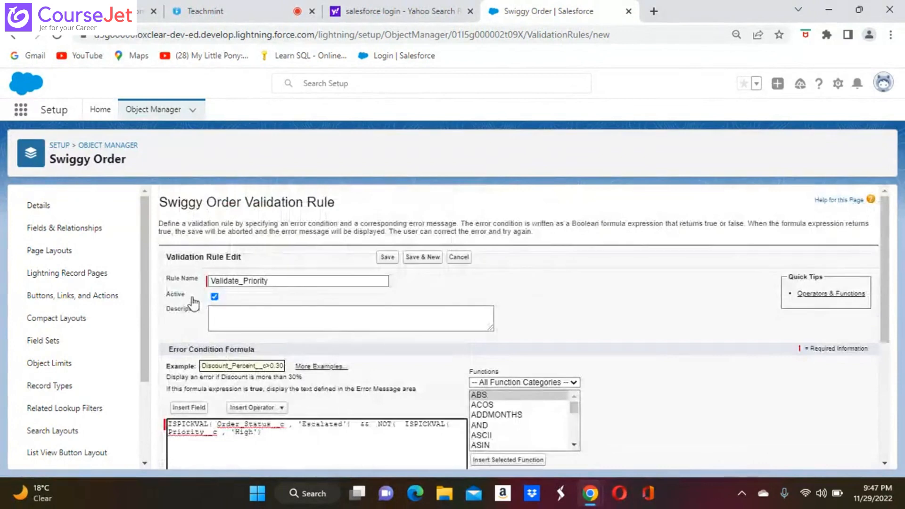
scroll(193, 303, down, 3)
text())
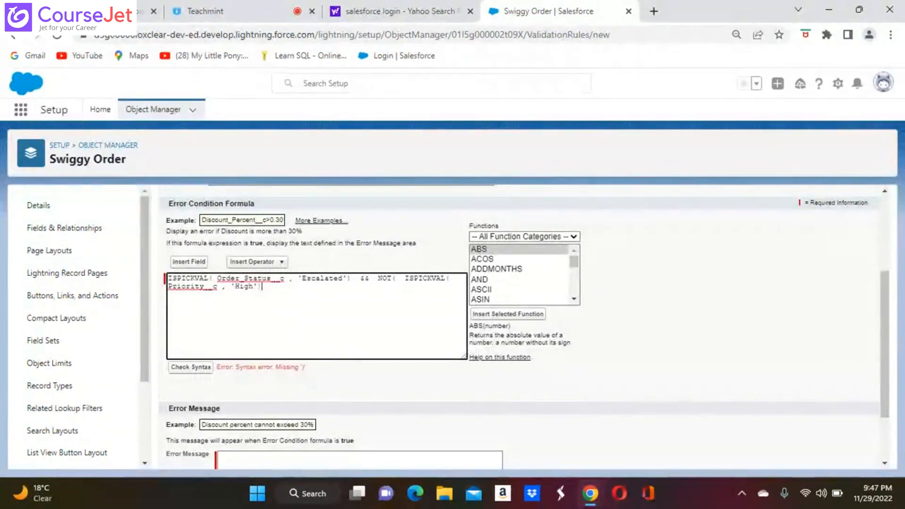
scroll(518, 325, down, 1)
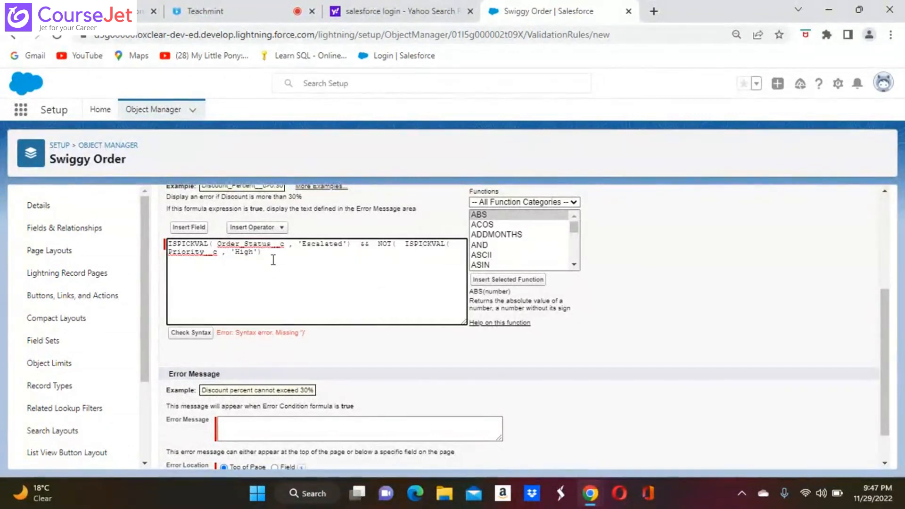
key(ctrl+plus)
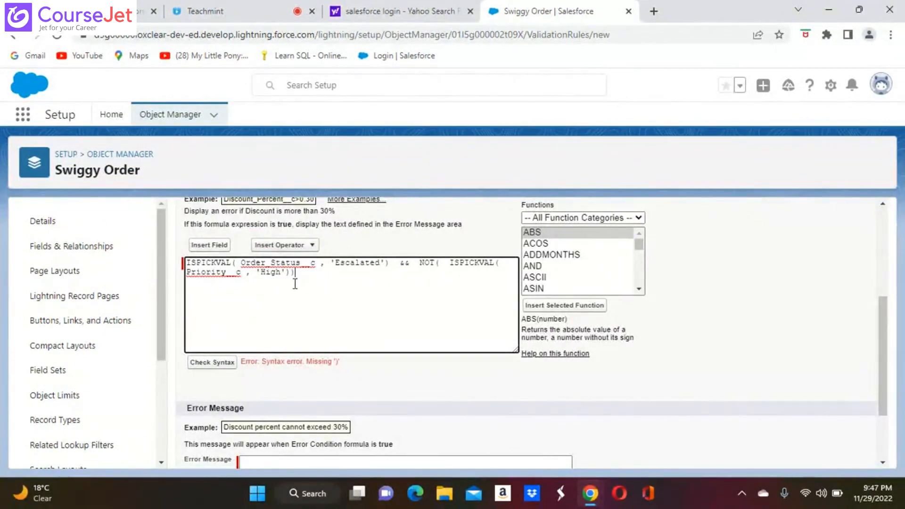
click(213, 363)
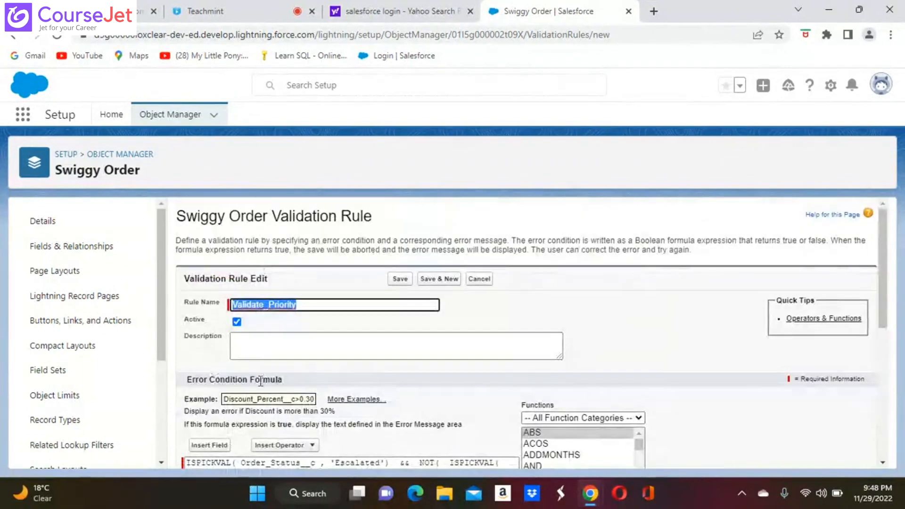
scroll(215, 367, down, 5)
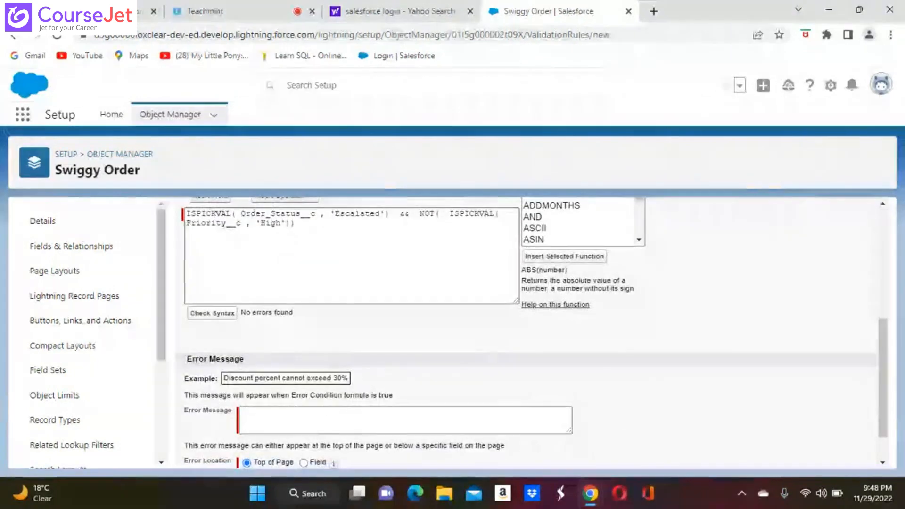
Step: Add an opening parenthesis to the formula and enter the error message 'Escalated Orders Shouldnt Be Low Or Medium'
click(448, 215)
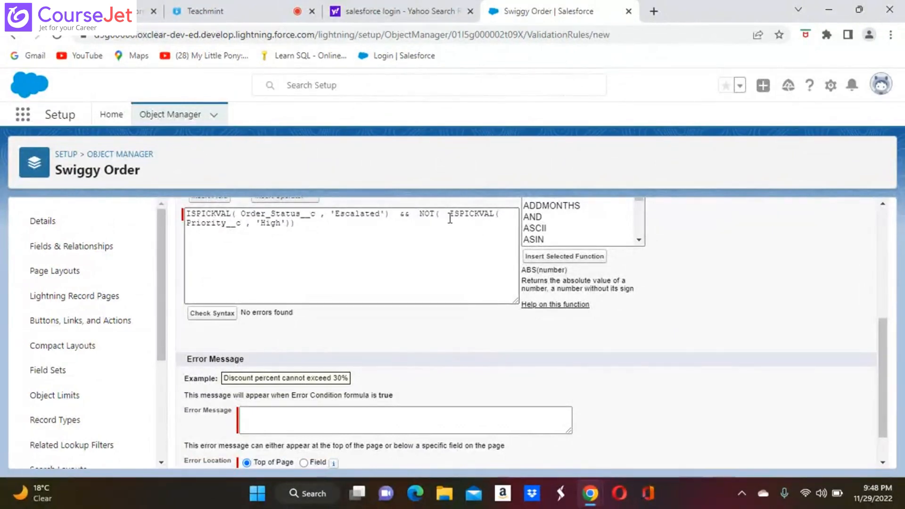
text(()
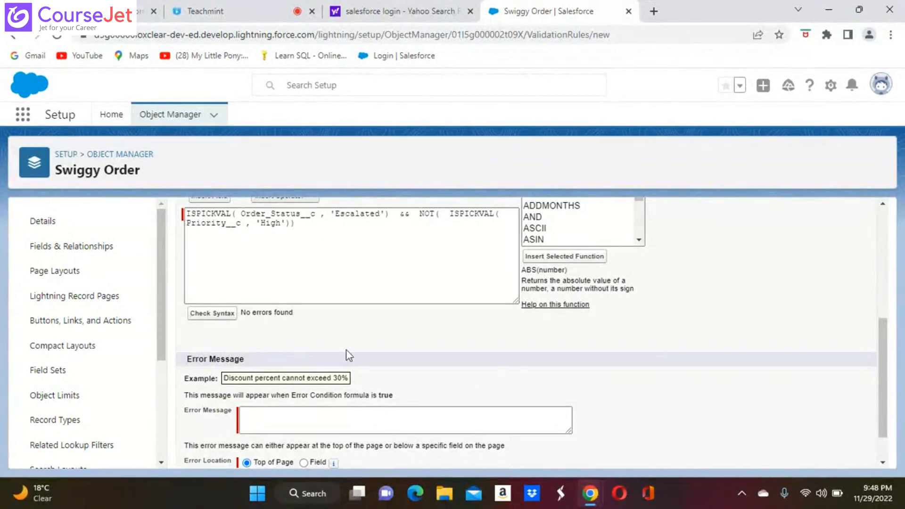
click(254, 414)
click(252, 415)
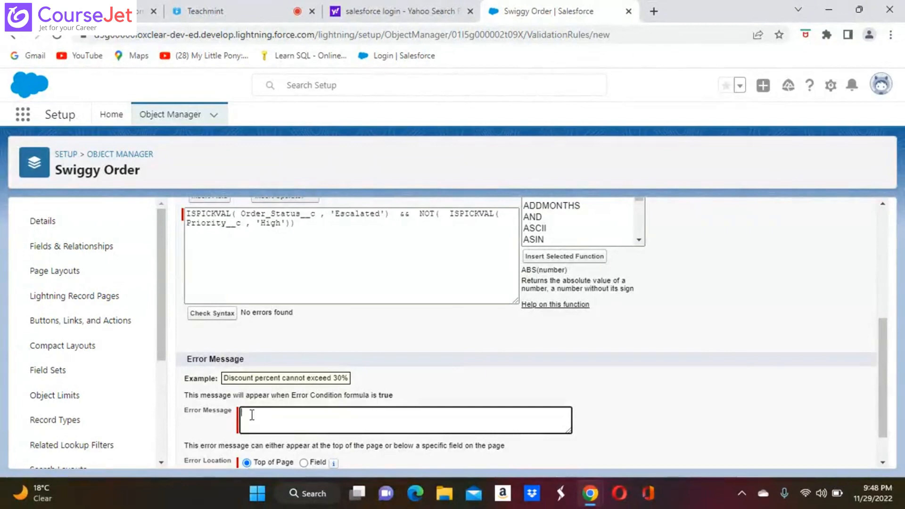
text(s)
text(calaetd)
key(BackSpace)
key(BackSpace)
key(BackSpace)
key(BackSpace)
text(ted Orders)
key(BackSpace)
key(BackSpace)
key(BackSpace)
text(ouldnt )
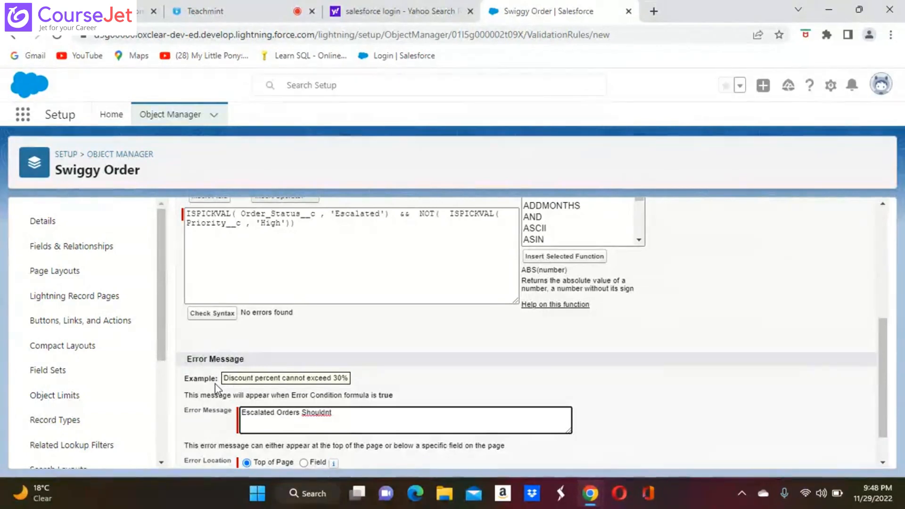
text(Be LOw)
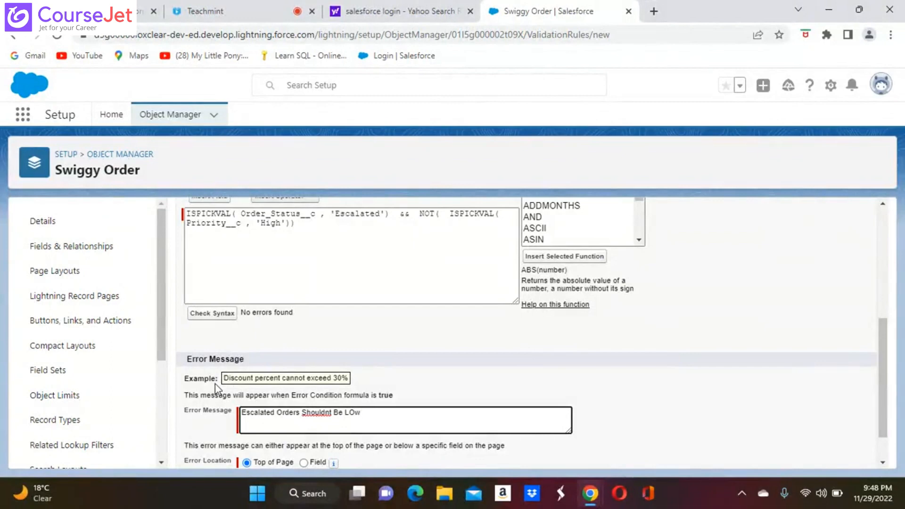
key(BackSpace)
key(BackSpace)
text(ow)
text( On)
key(BackSpace)
click(217, 388)
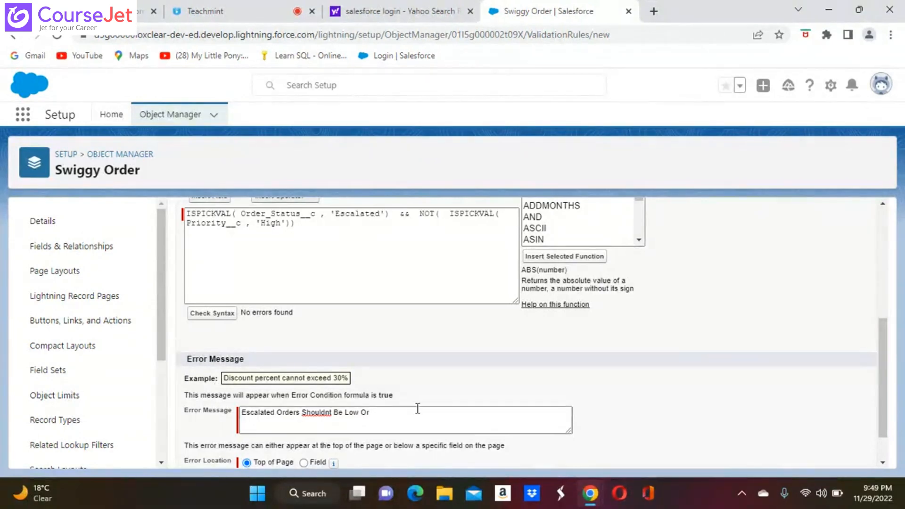
click(386, 418)
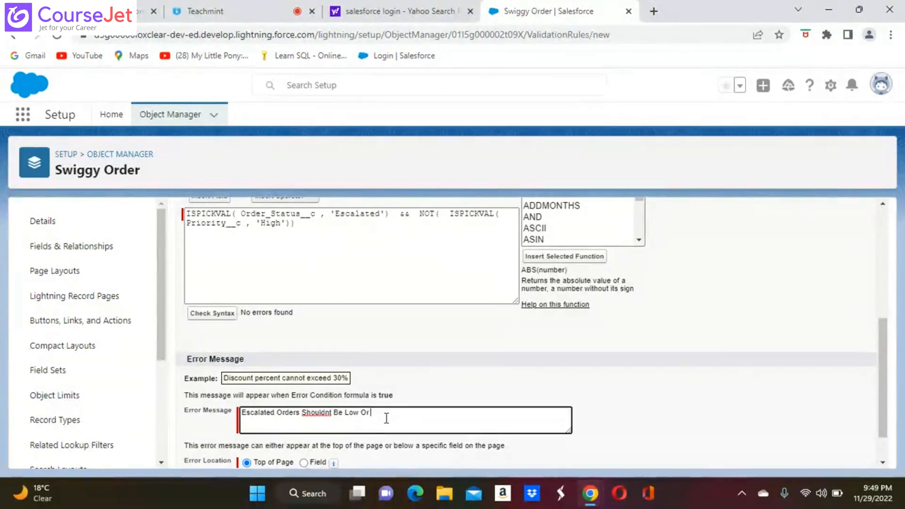
text(Medium)
scroll(539, 458, down, 1)
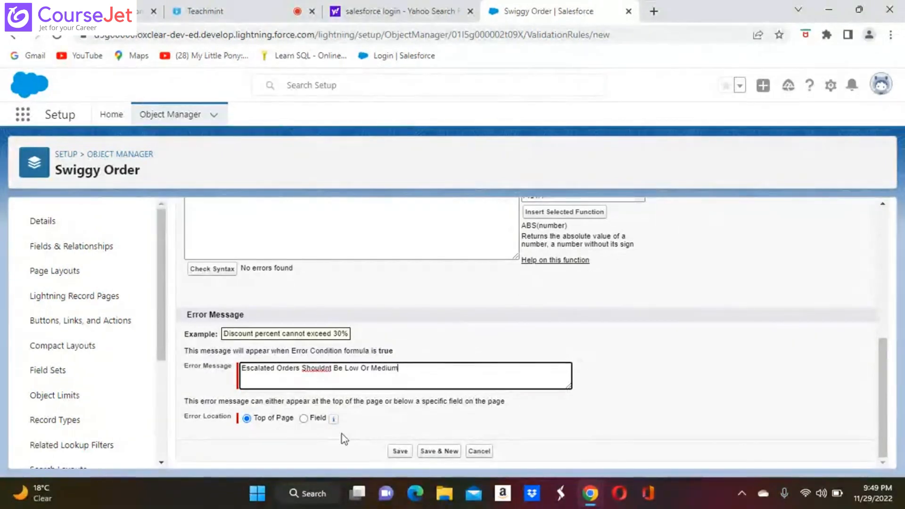
Step: Set the error location to the Priority field and save the Validate_Priority rule
click(303, 418)
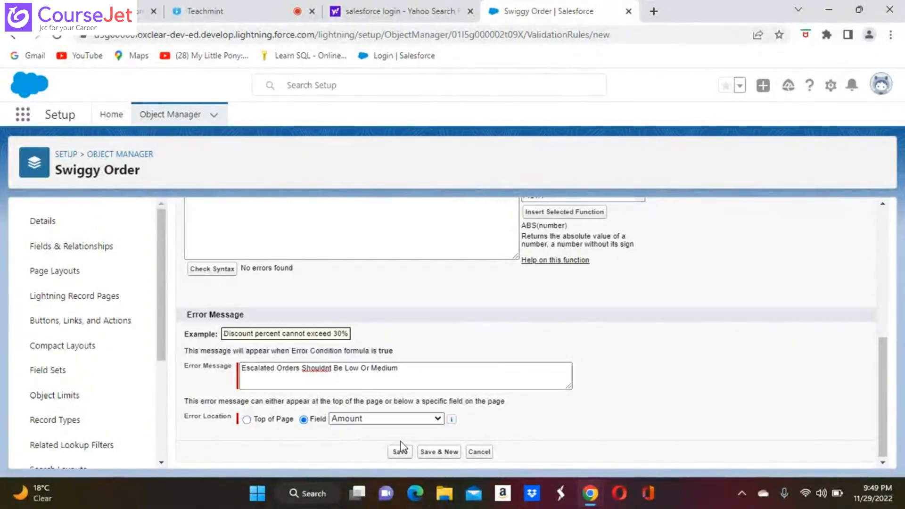
click(438, 418)
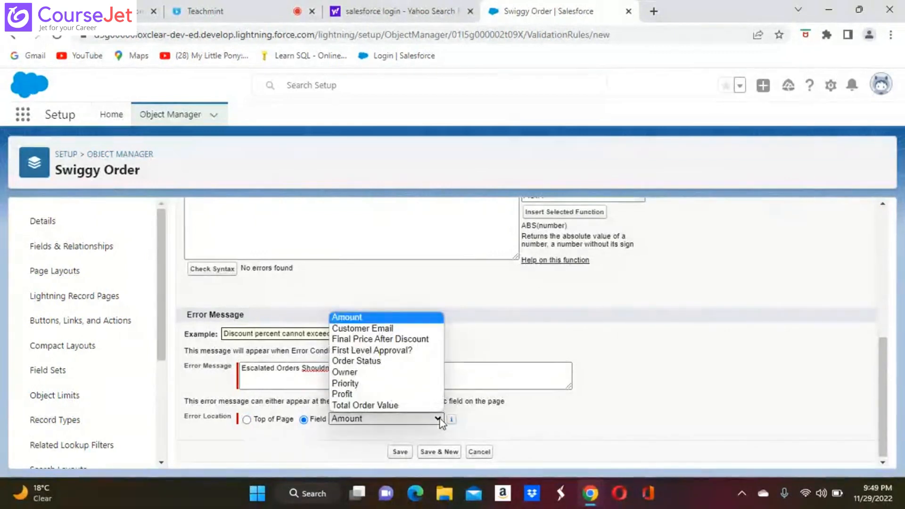
click(357, 384)
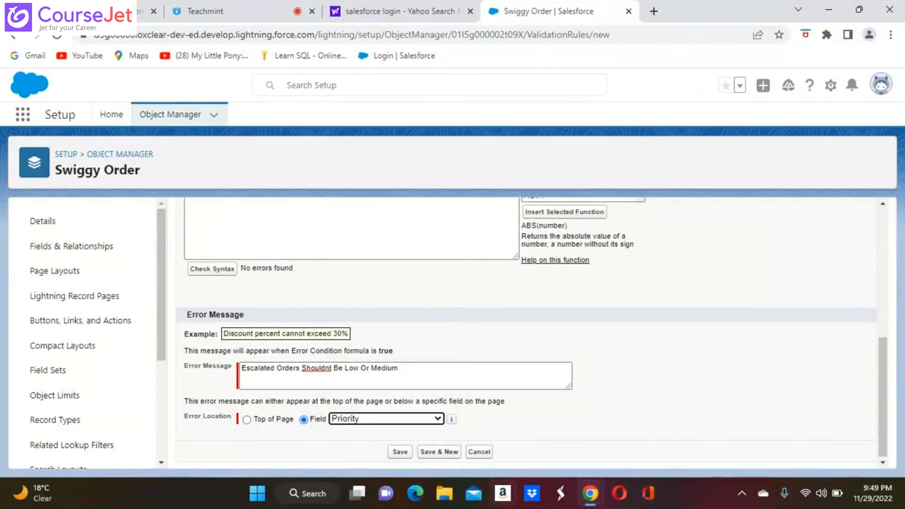
click(400, 452)
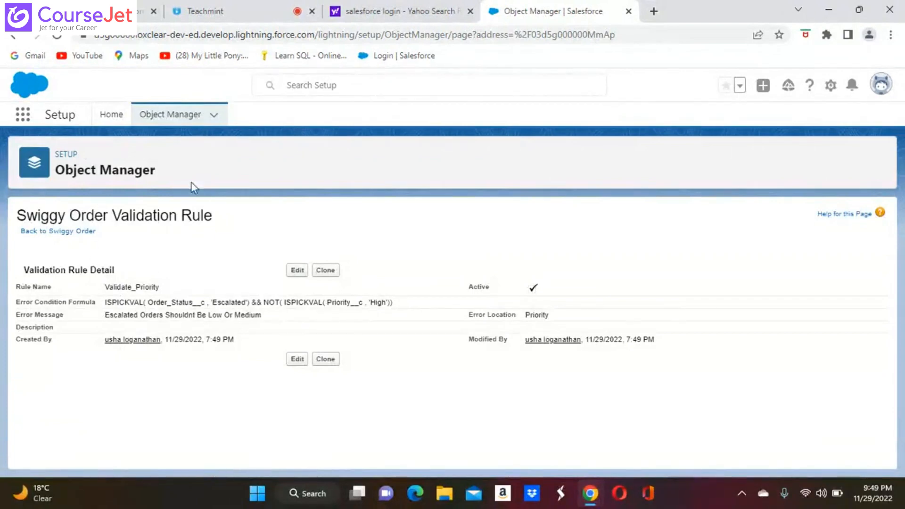
click(22, 115)
Step: Search apps for 'sw', open Swiggy Orders, and review record SWG-0007's details
text(sw)
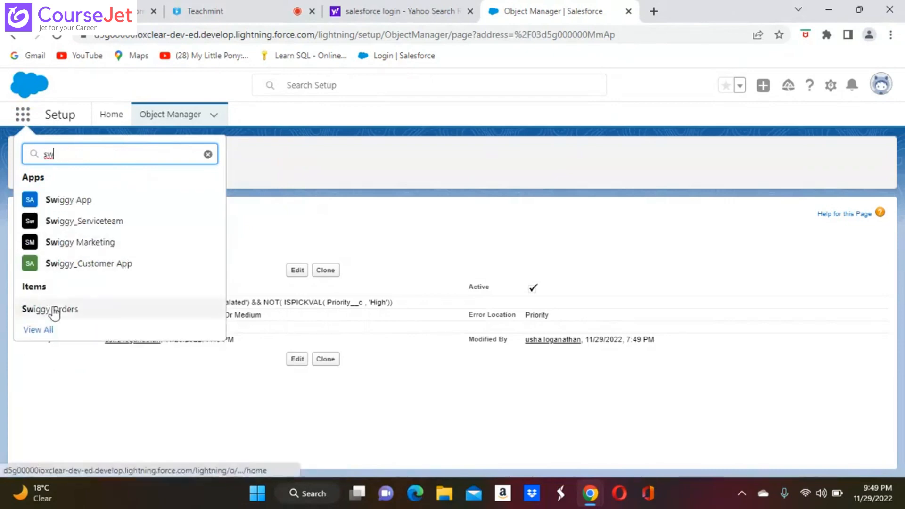
click(54, 310)
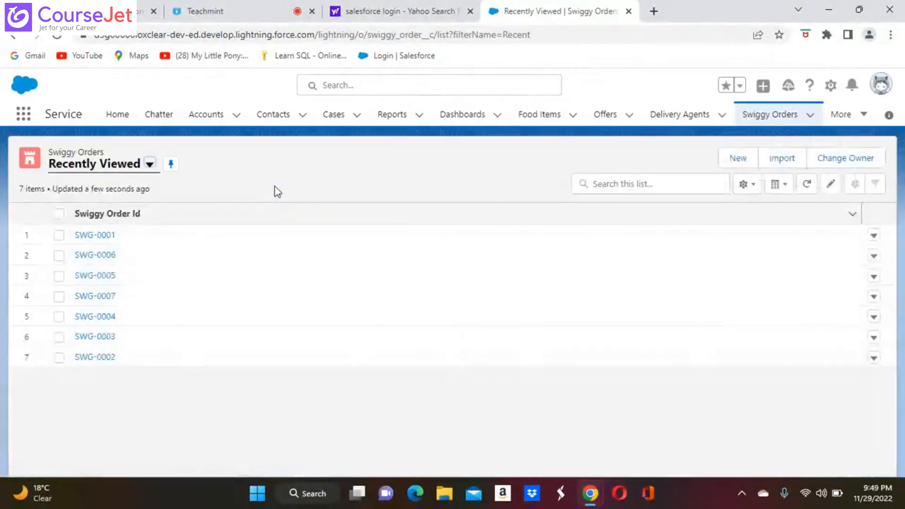
click(105, 297)
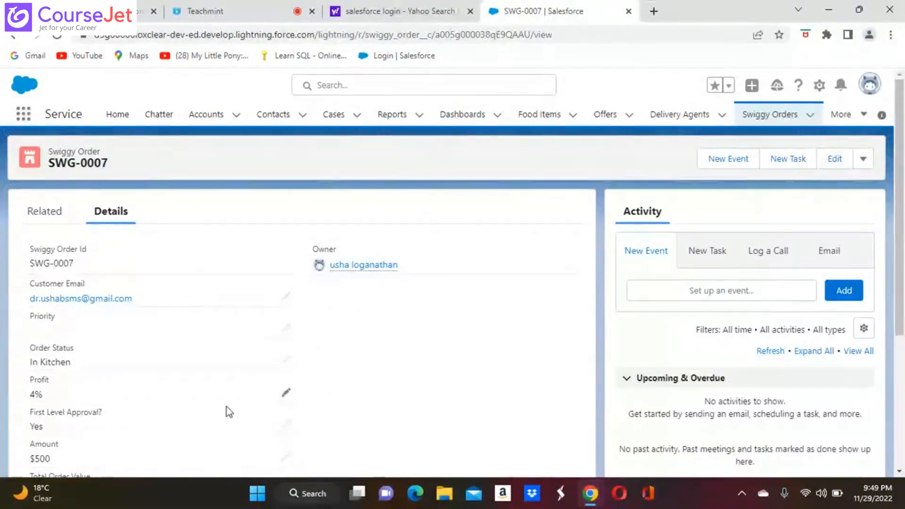
scroll(227, 408, down, 3)
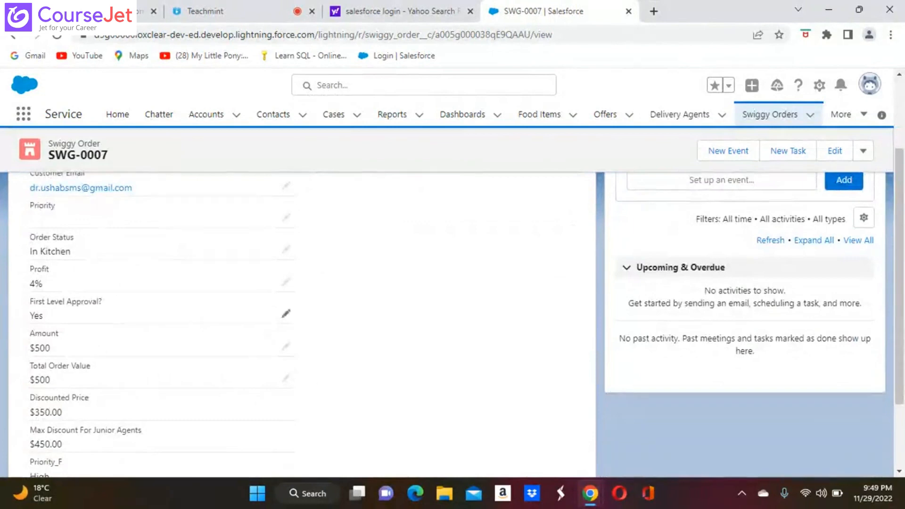
scroll(245, 372, down, 3)
scroll(200, 247, up, 3)
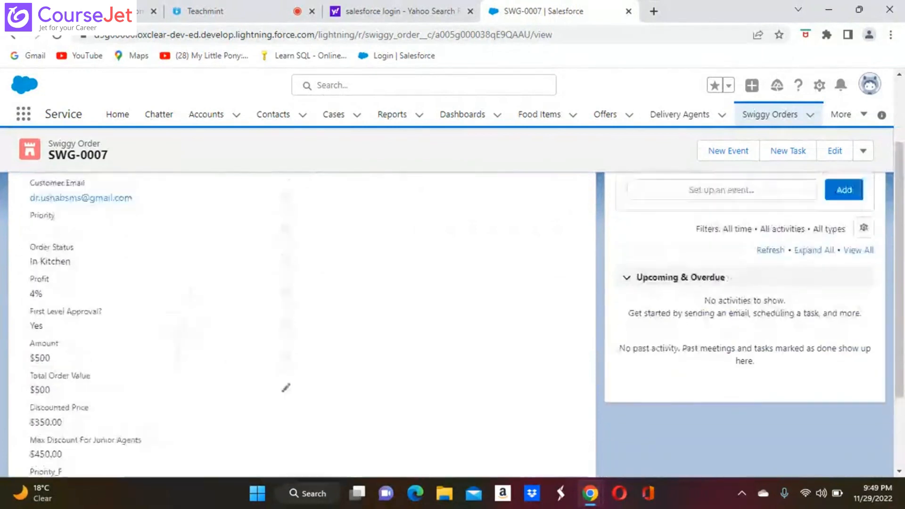
scroll(207, 268, down, 2)
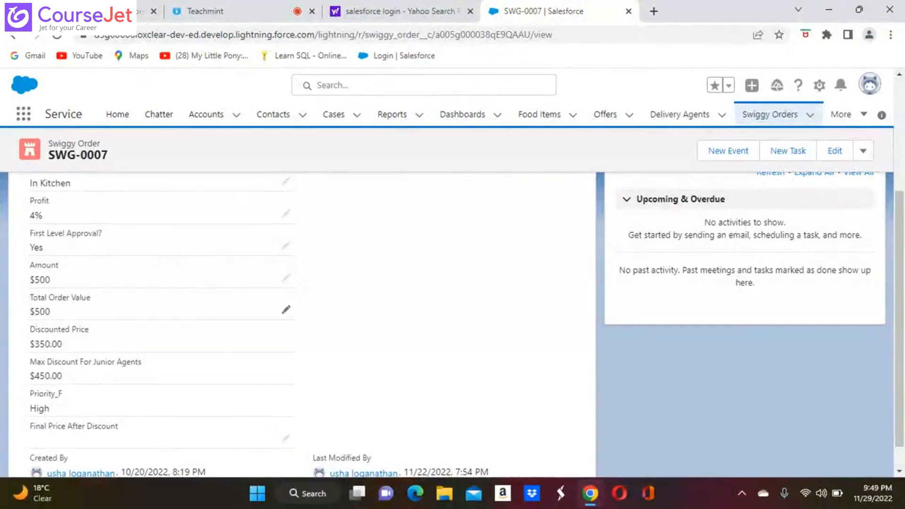
scroll(291, 278, up, 2)
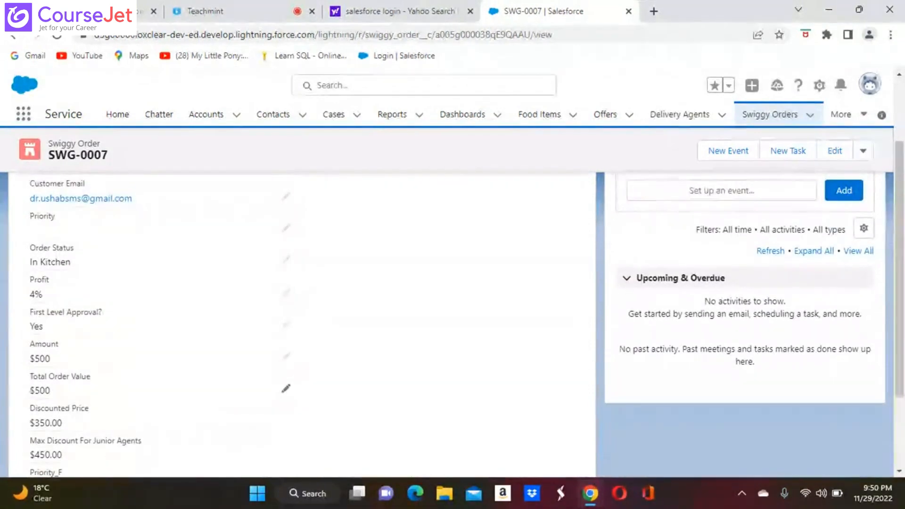
Step: Set SWG-0007's Order Status to Escalated with blank Priority, save, and review the resulting error
click(285, 260)
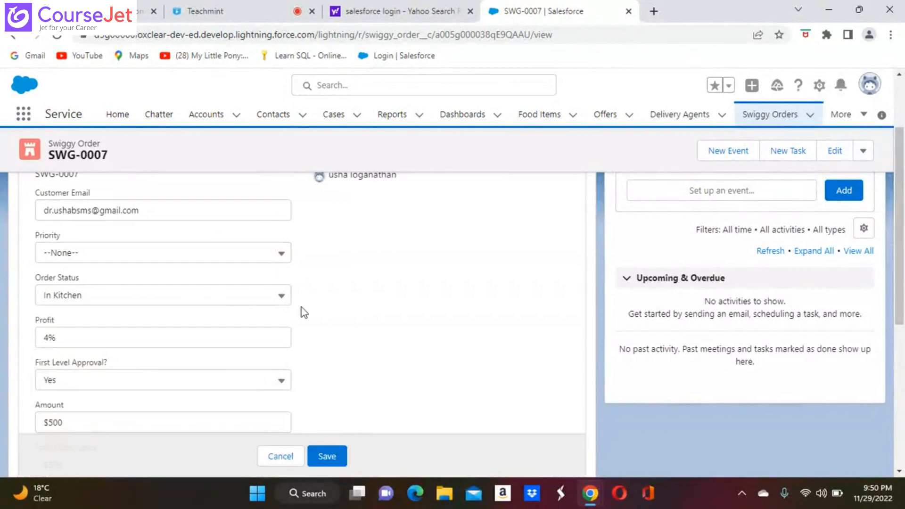
click(283, 299)
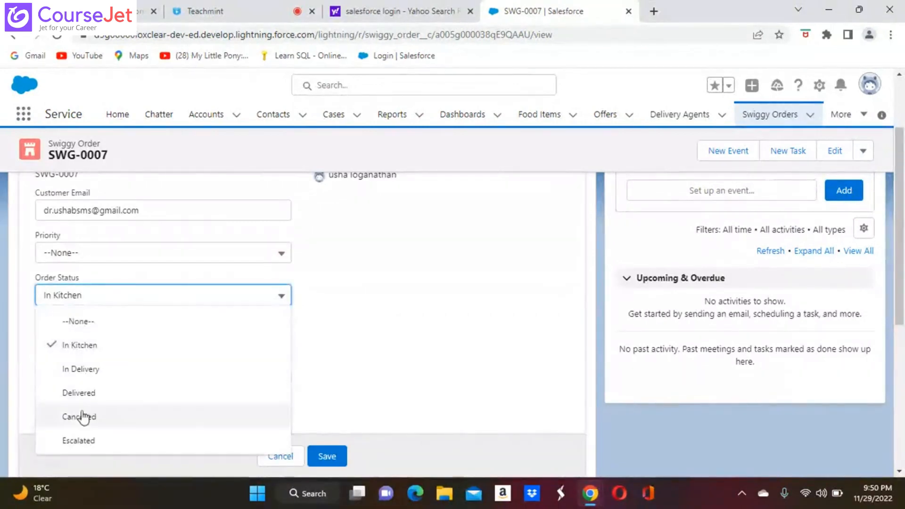
click(88, 443)
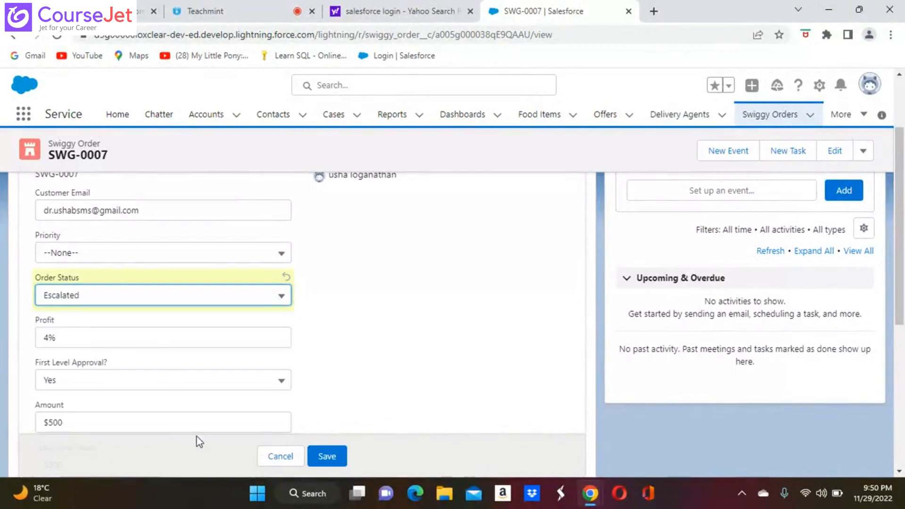
click(327, 457)
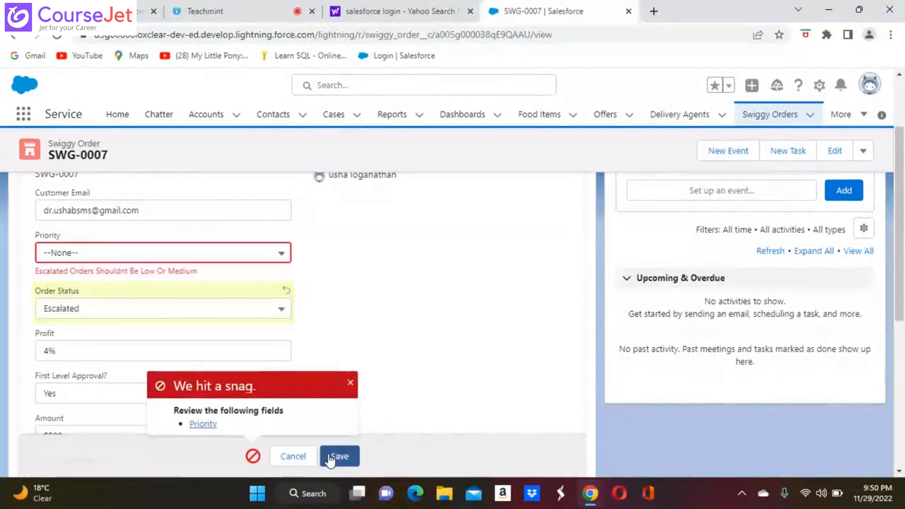
click(350, 382)
scroll(156, 397, down, 5)
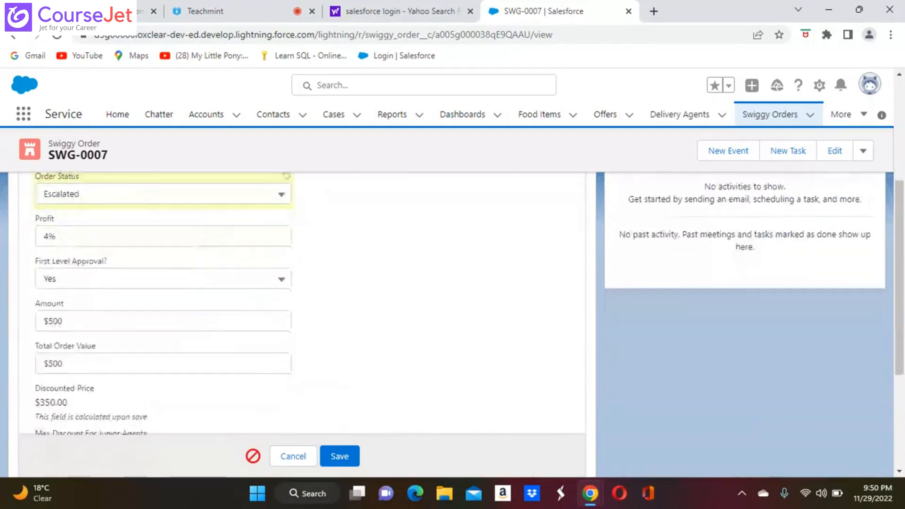
scroll(156, 398, down, 2)
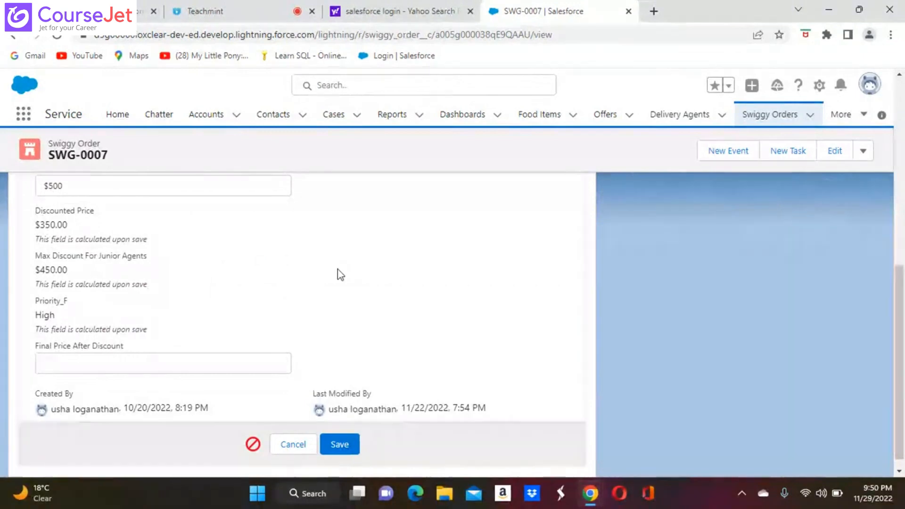
scroll(338, 269, up, 1)
scroll(337, 269, up, 2)
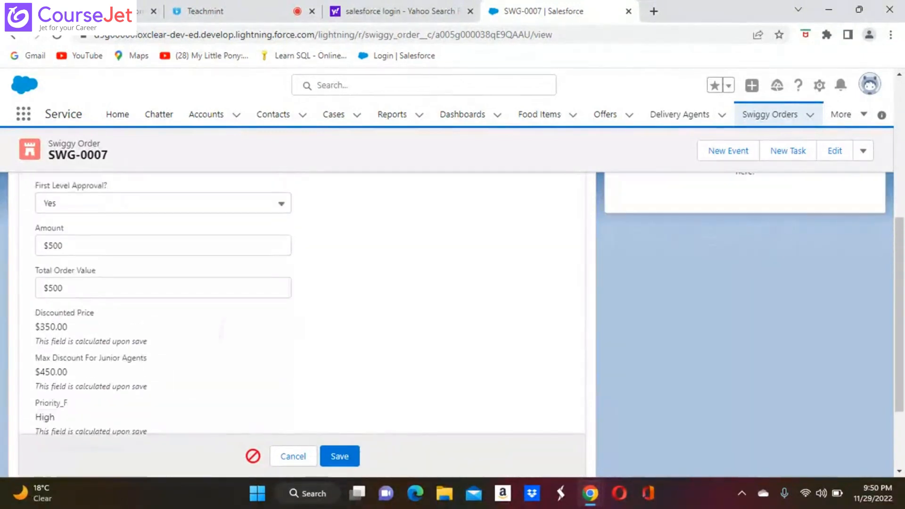
scroll(307, 301, up, 3)
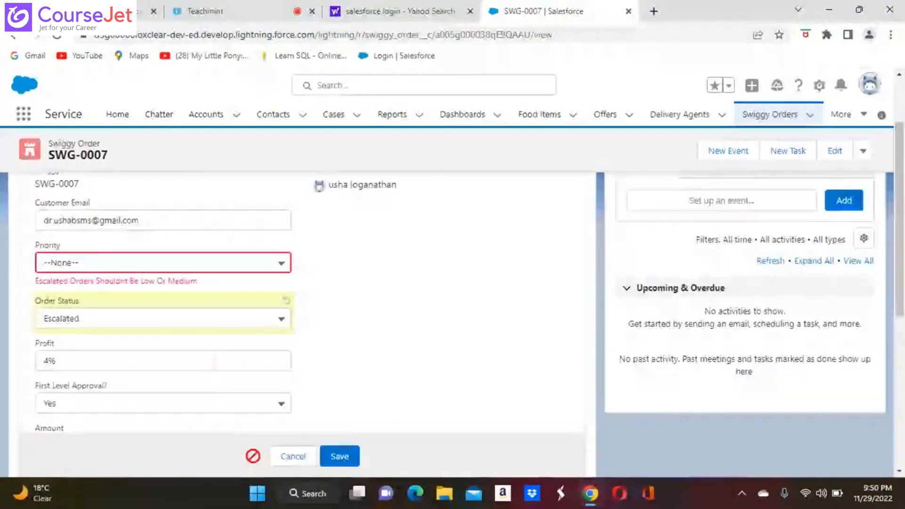
scroll(306, 302, down, 3)
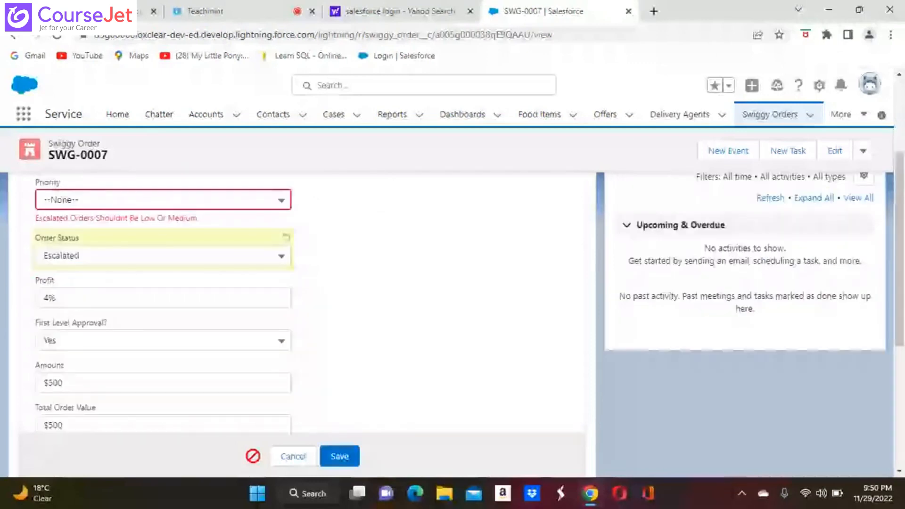
scroll(306, 302, down, 2)
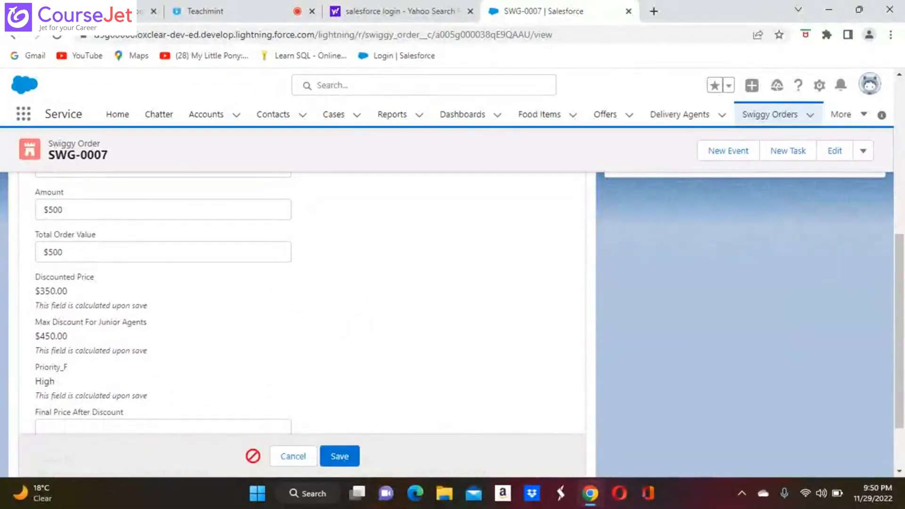
scroll(306, 301, down, 2)
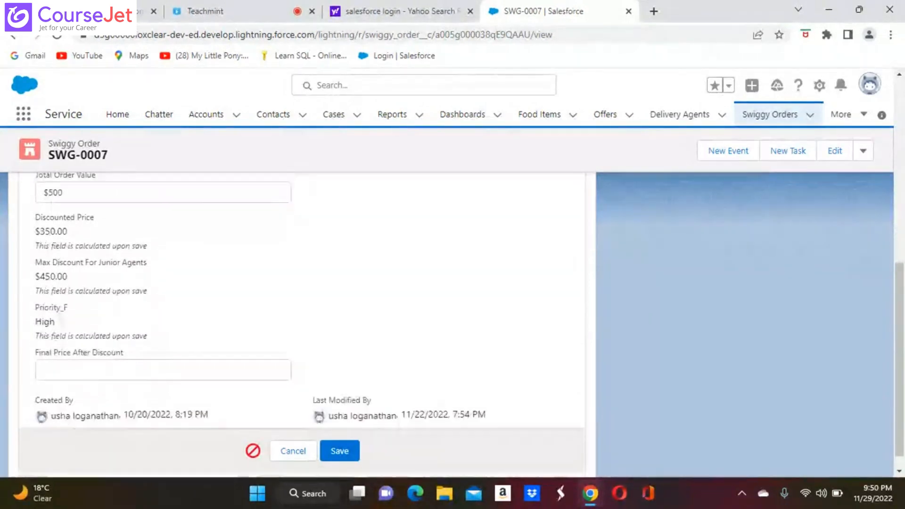
scroll(306, 302, up, 8)
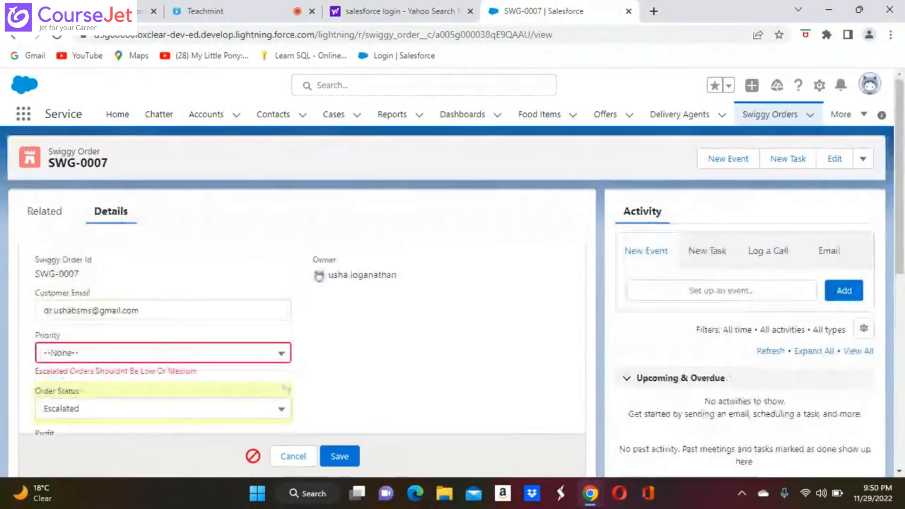
scroll(307, 302, down, 1)
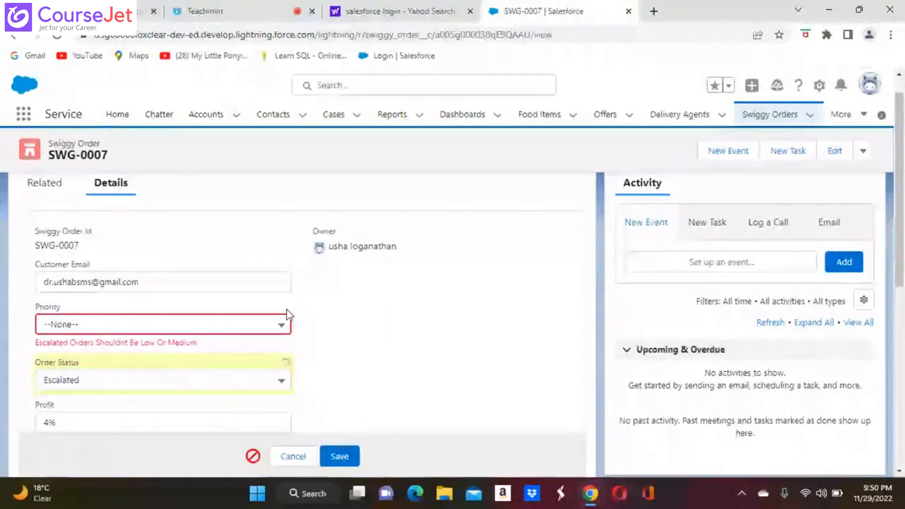
Step: Try saving the order with Priority Low, then save it with Priority High
click(285, 326)
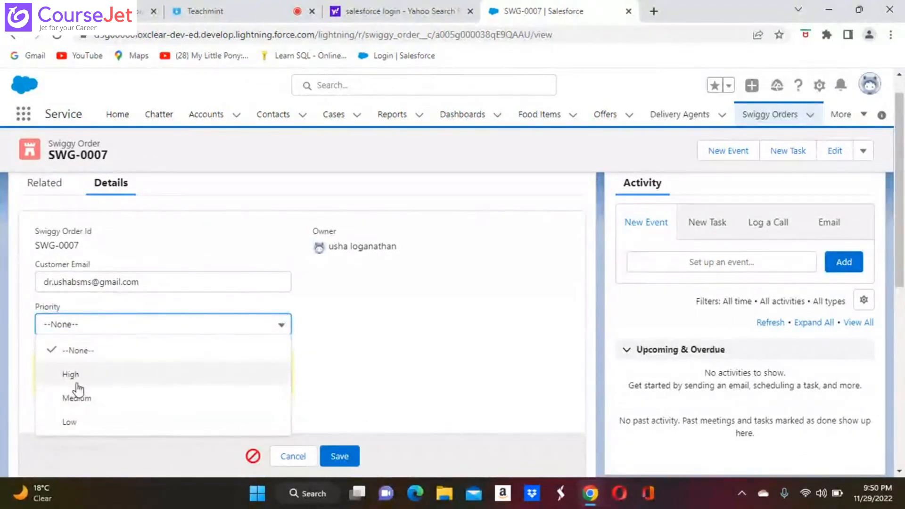
click(88, 423)
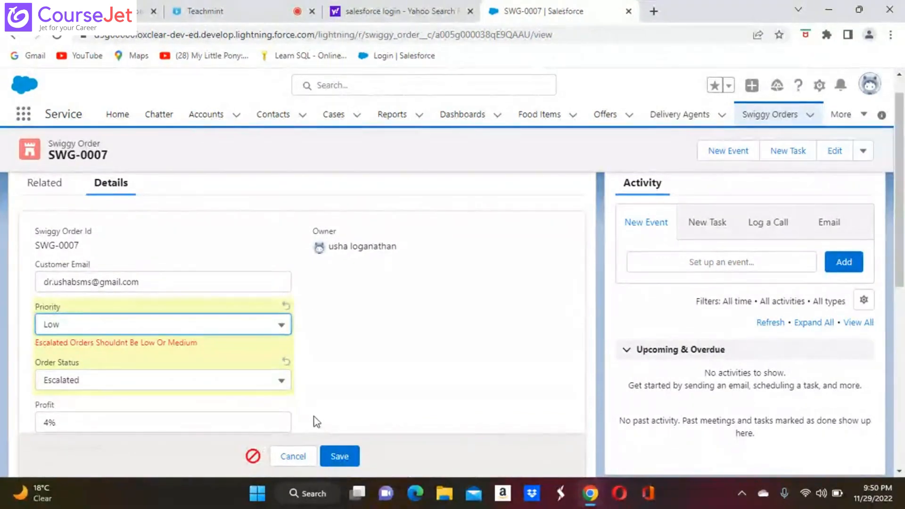
click(340, 456)
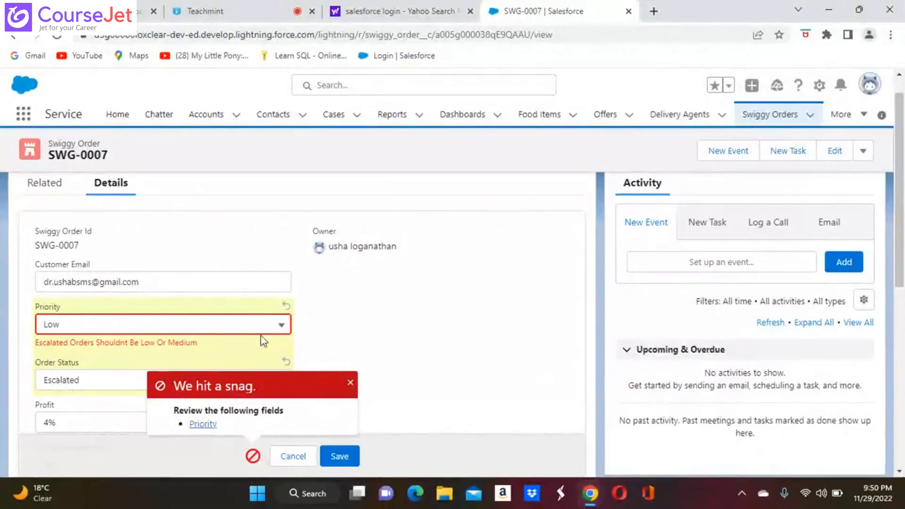
click(281, 328)
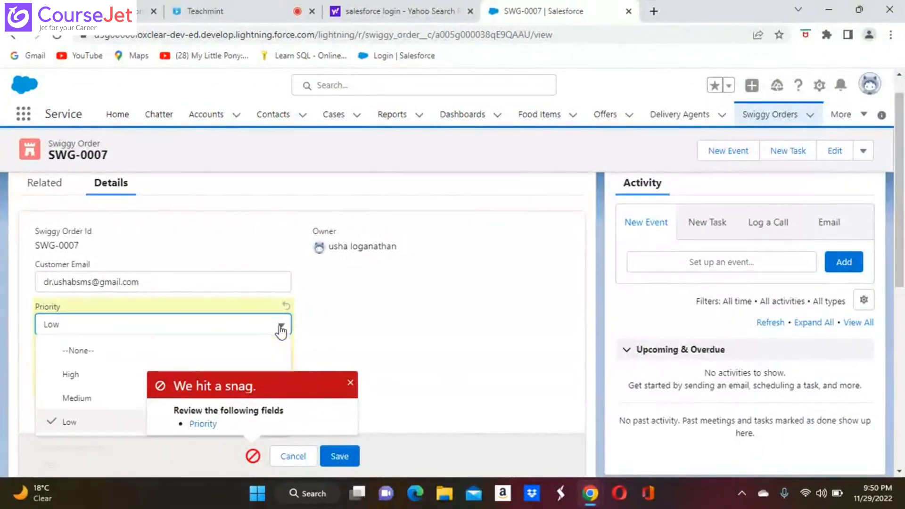
click(71, 374)
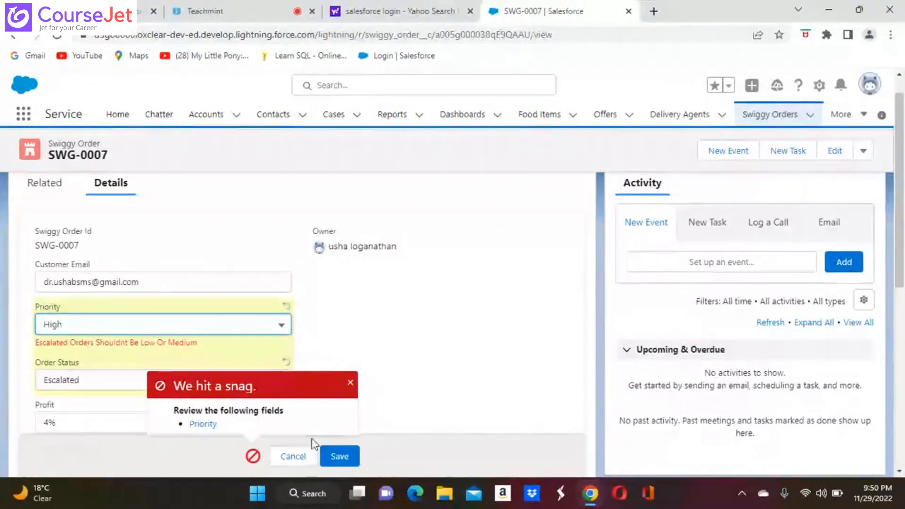
click(336, 457)
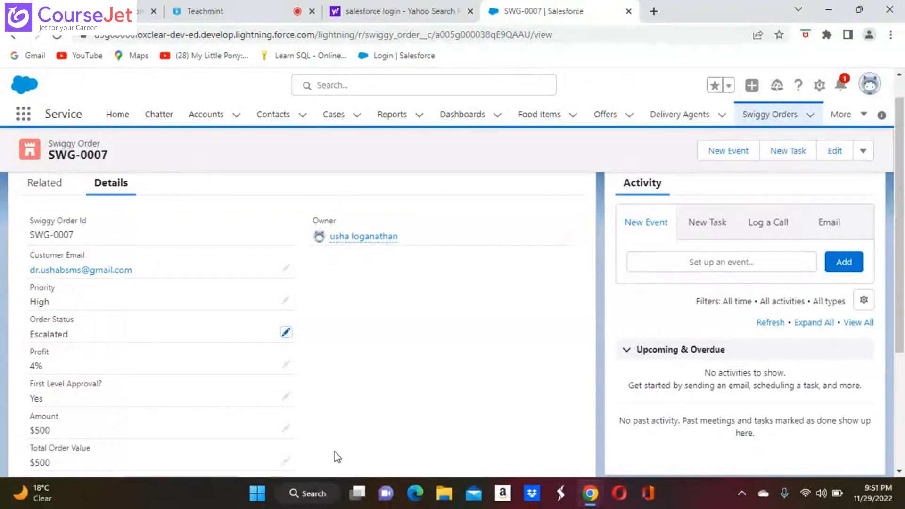
Step: Change Priority to Medium and save, triggering the escalated-orders validation error
click(286, 301)
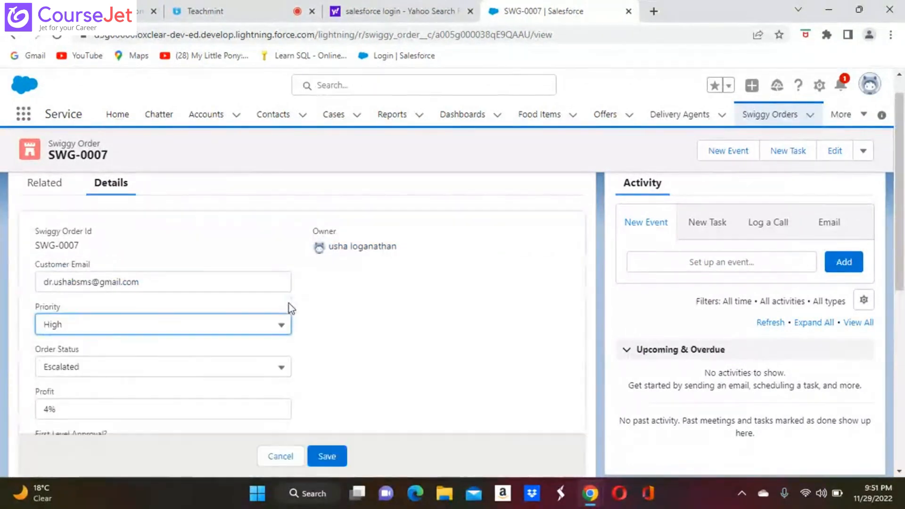
click(280, 330)
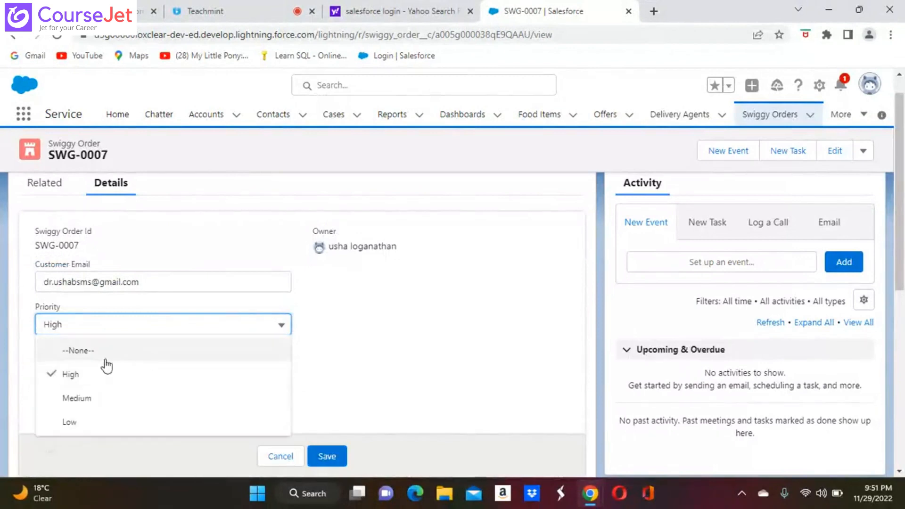
click(91, 401)
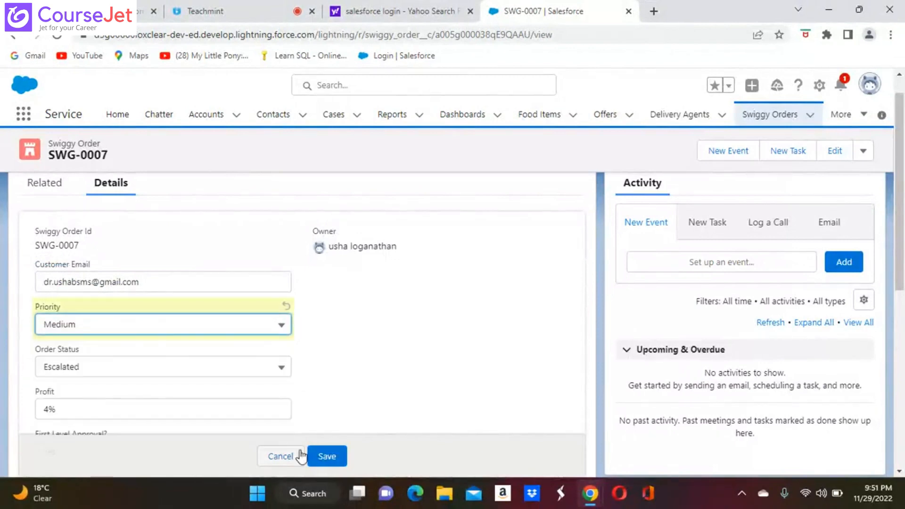
click(329, 458)
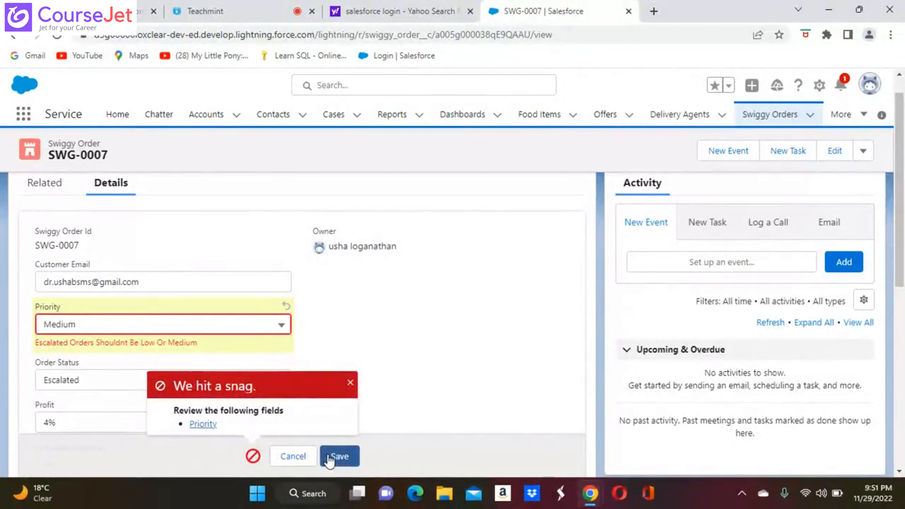
click(349, 384)
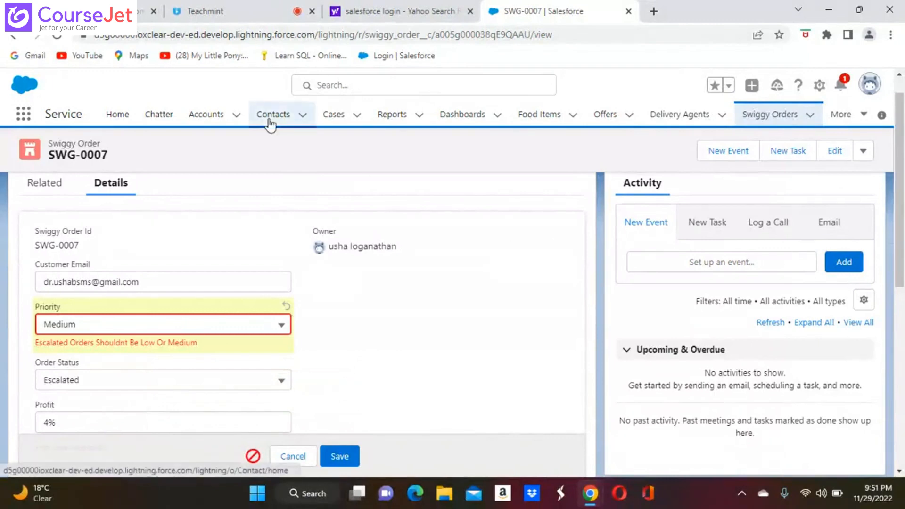
click(341, 75)
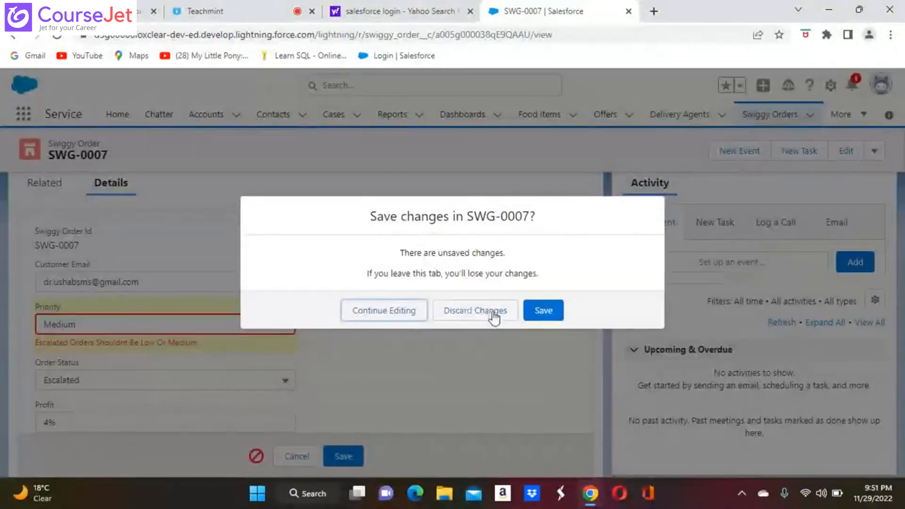
click(545, 311)
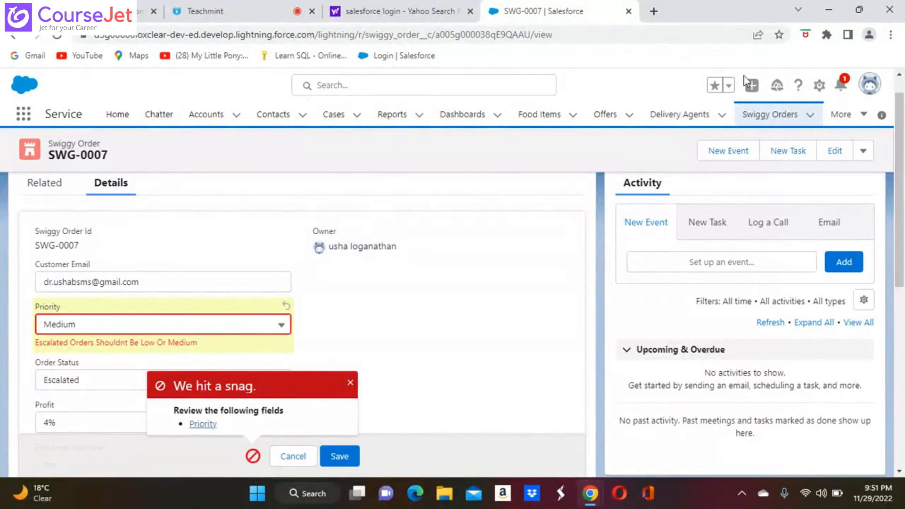
Step: Open Setup in a new tab and find the Case object in Object Manager by searching 'case'
click(823, 87)
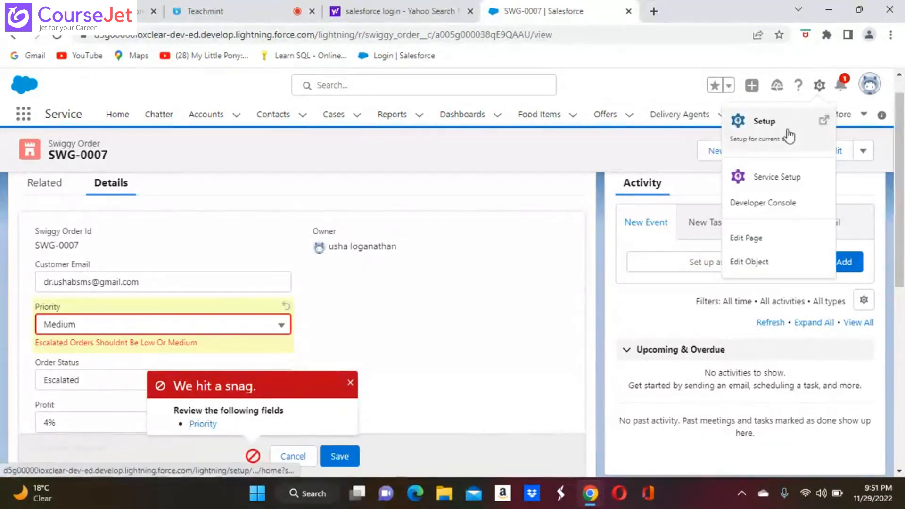
click(775, 130)
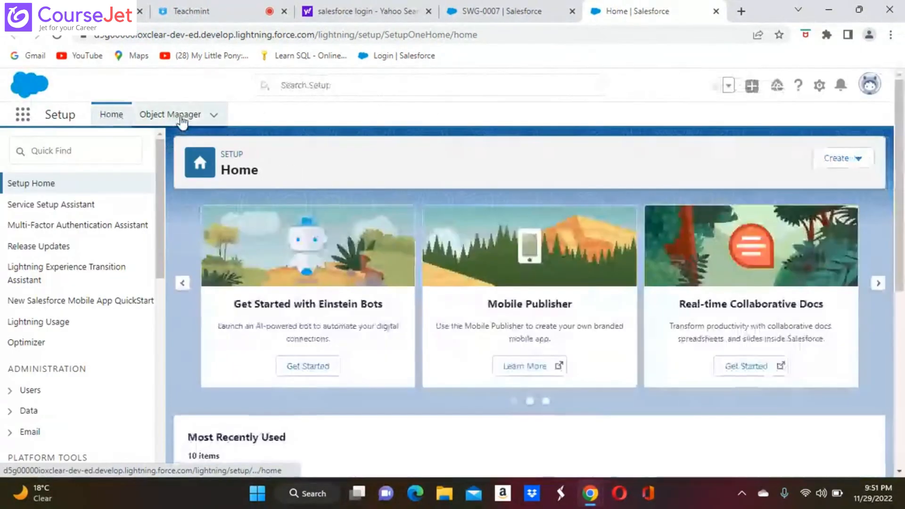
click(182, 118)
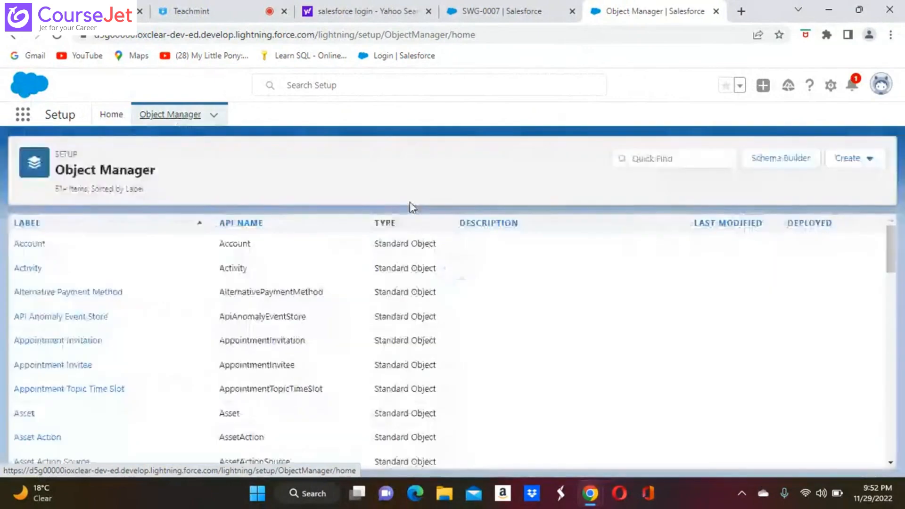
click(641, 159)
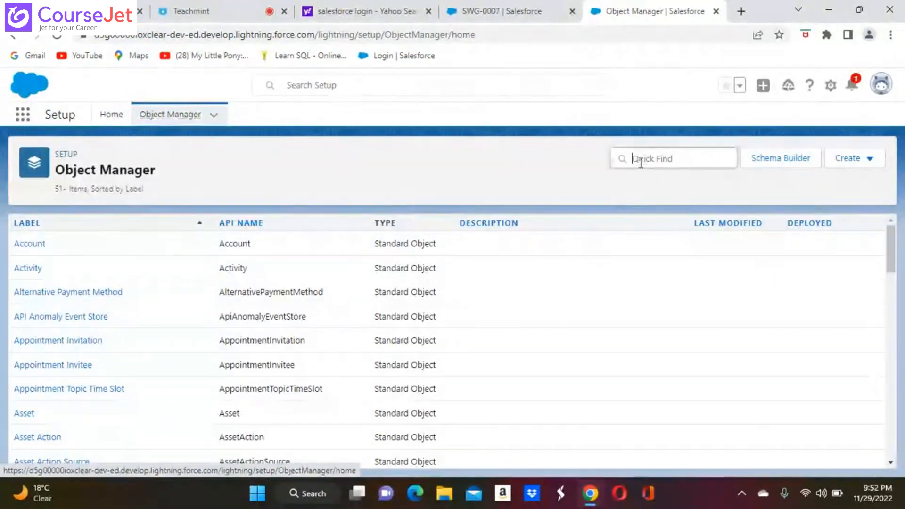
text(case)
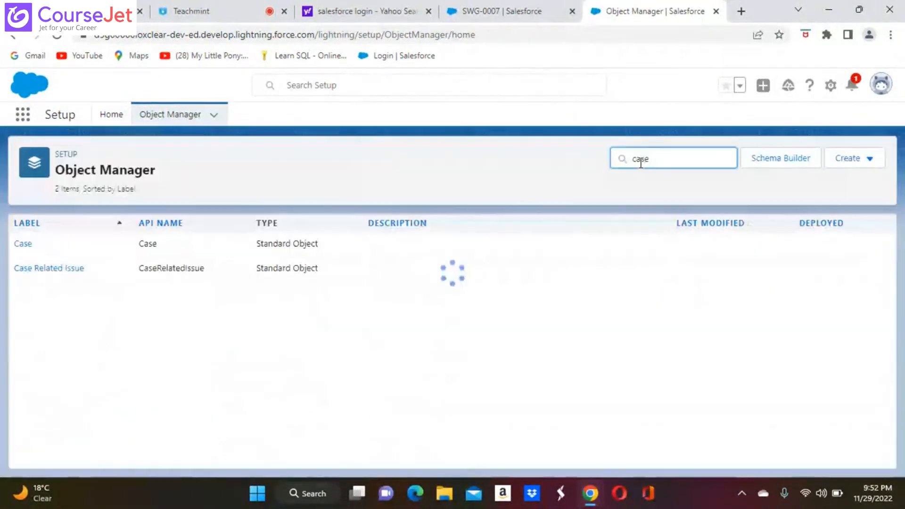
click(23, 245)
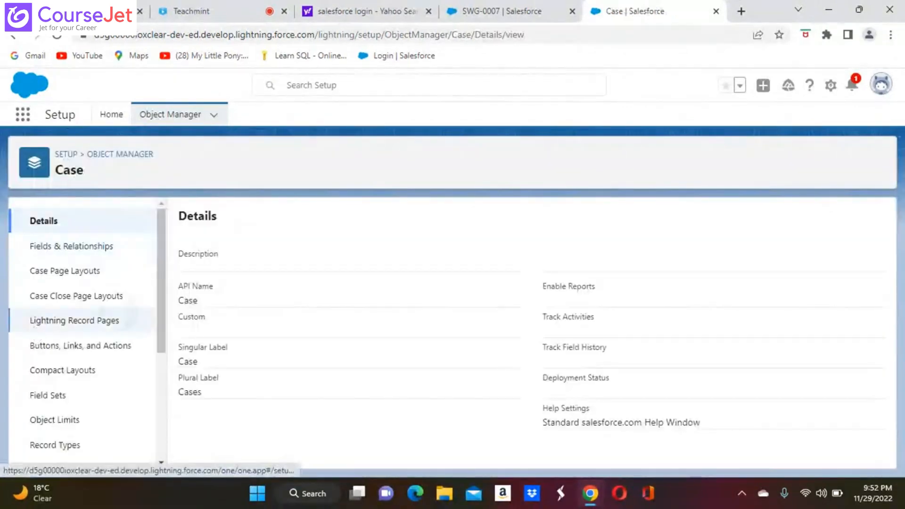
Step: Go to Case Validation Rules, close the Summer '19 panel, and start a new rule
click(35, 325)
scroll(85, 377, down, 5)
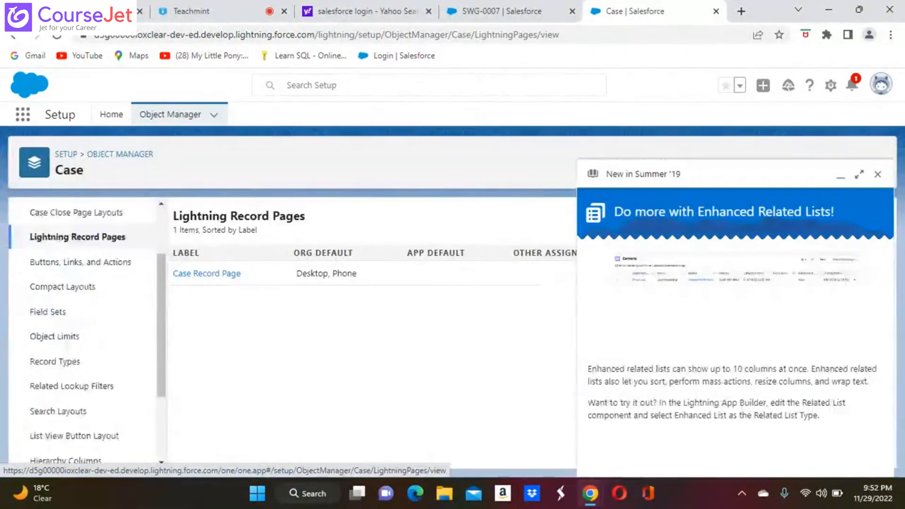
click(71, 448)
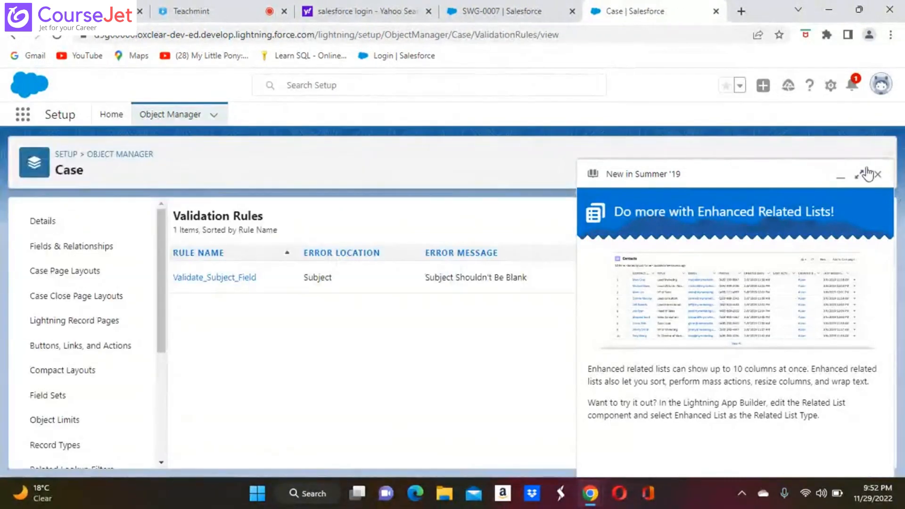
click(879, 175)
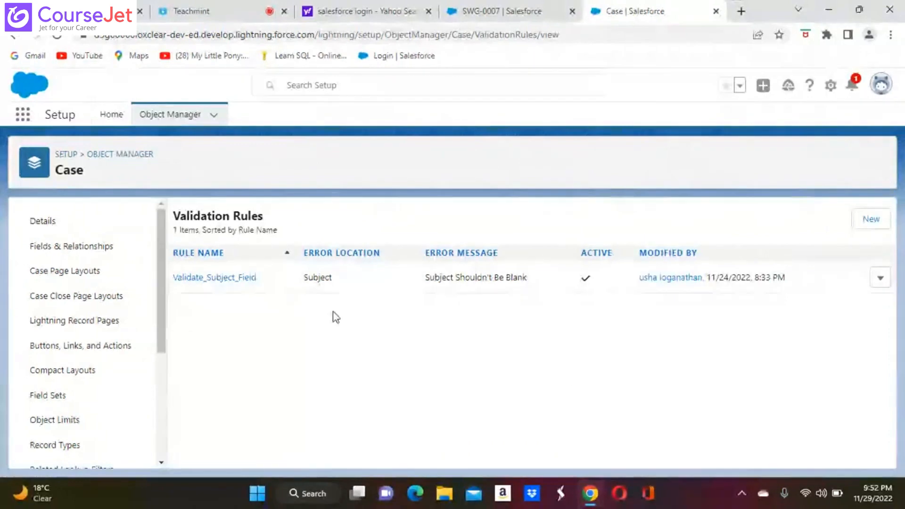
click(874, 226)
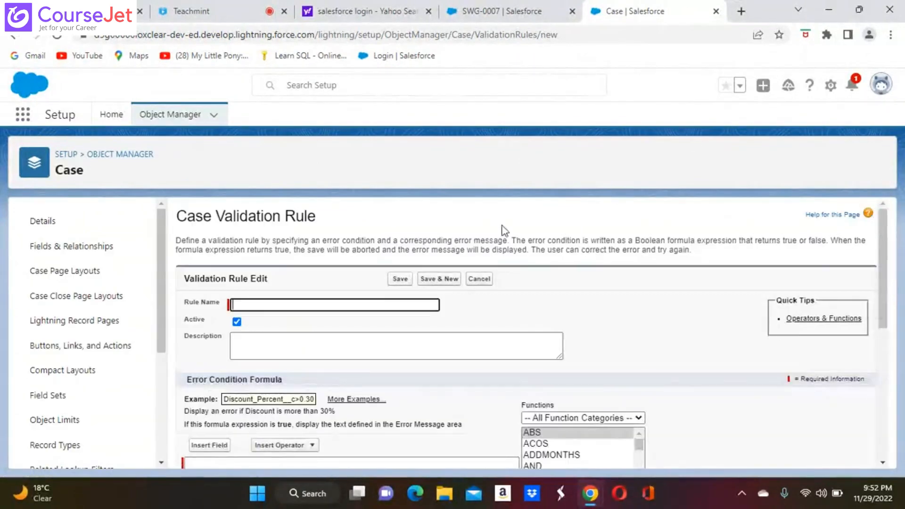
Step: Insert ISPICKVAL into the error condition formula and delete its picklist_field placeholder
click(307, 306)
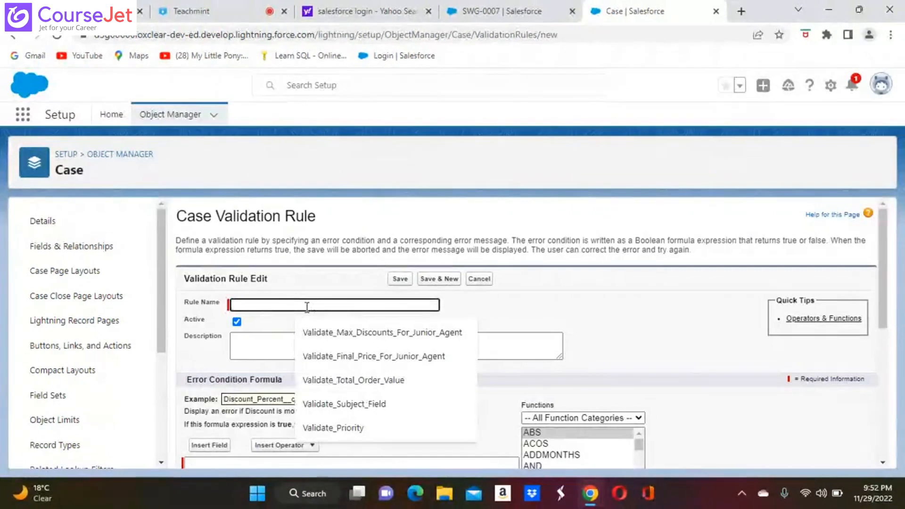
scroll(307, 306, down, 4)
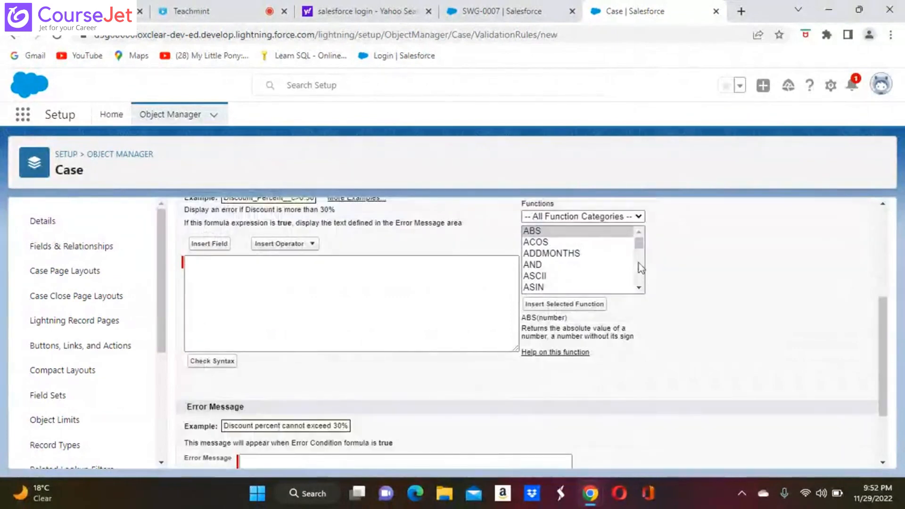
click(639, 287)
scroll(640, 289, down, 4)
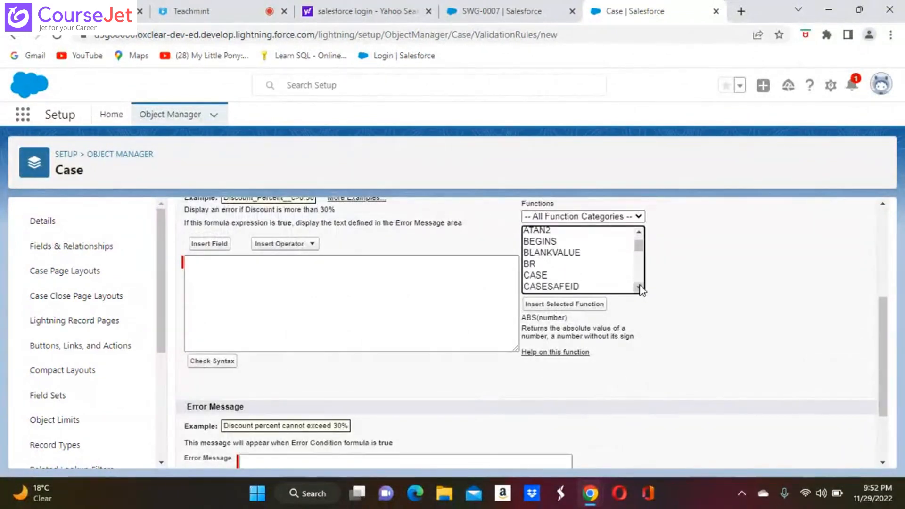
scroll(640, 290, down, 5)
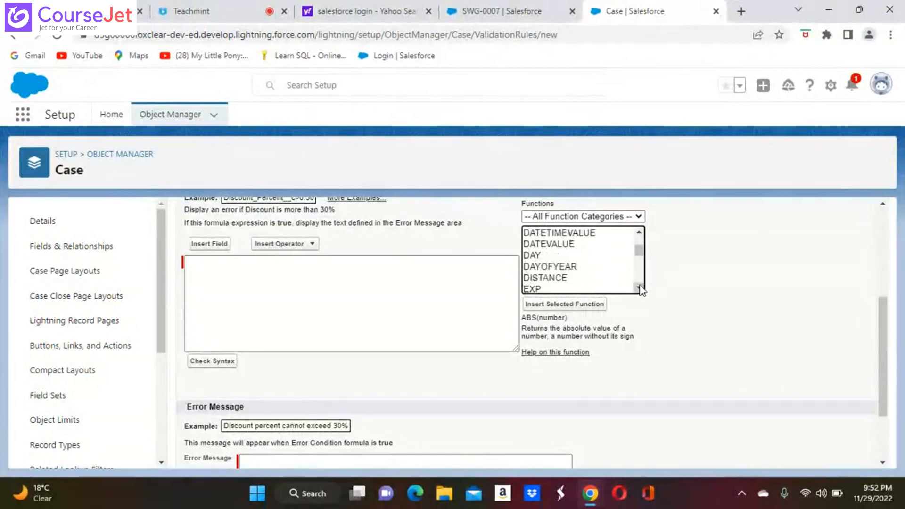
scroll(640, 290, down, 3)
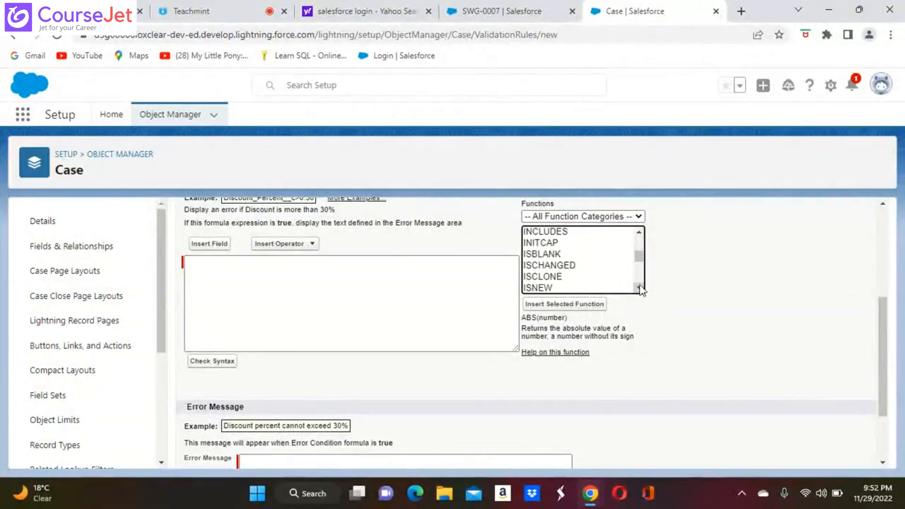
scroll(640, 290, down, 7)
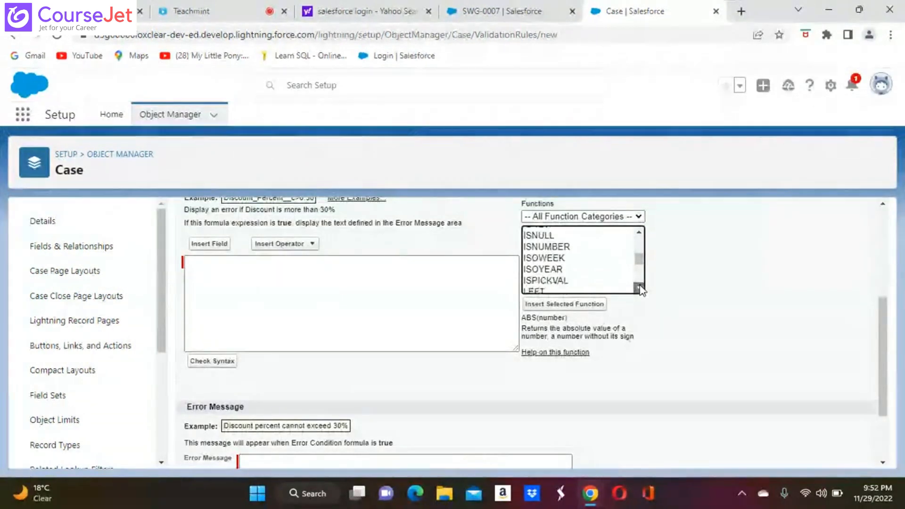
click(547, 266)
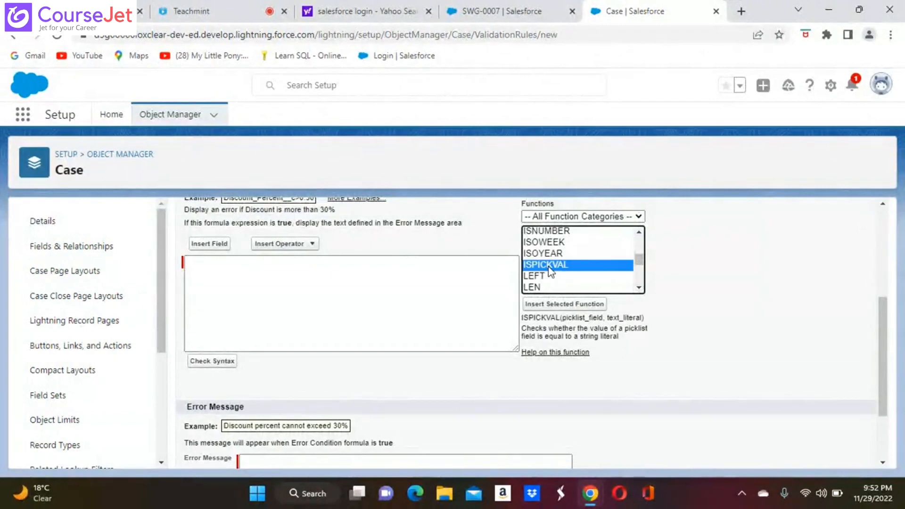
click(564, 304)
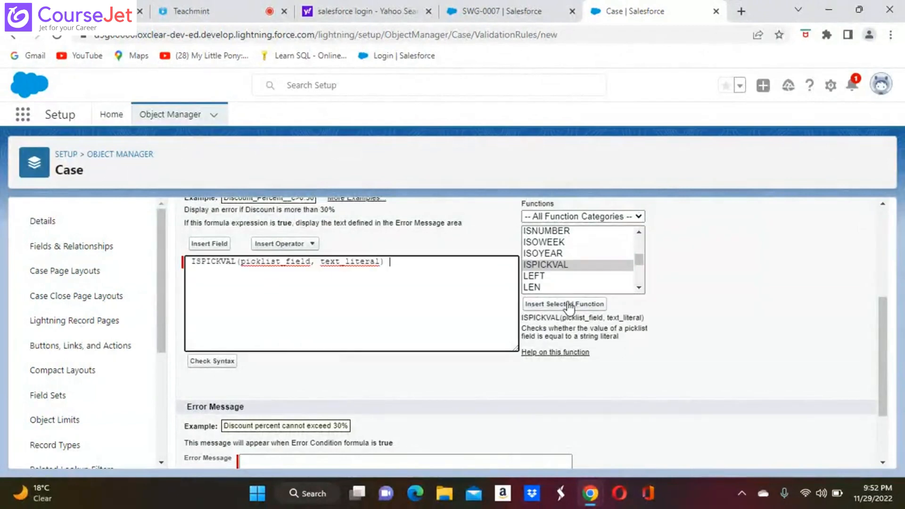
double_click(312, 262)
key(BackSpace)
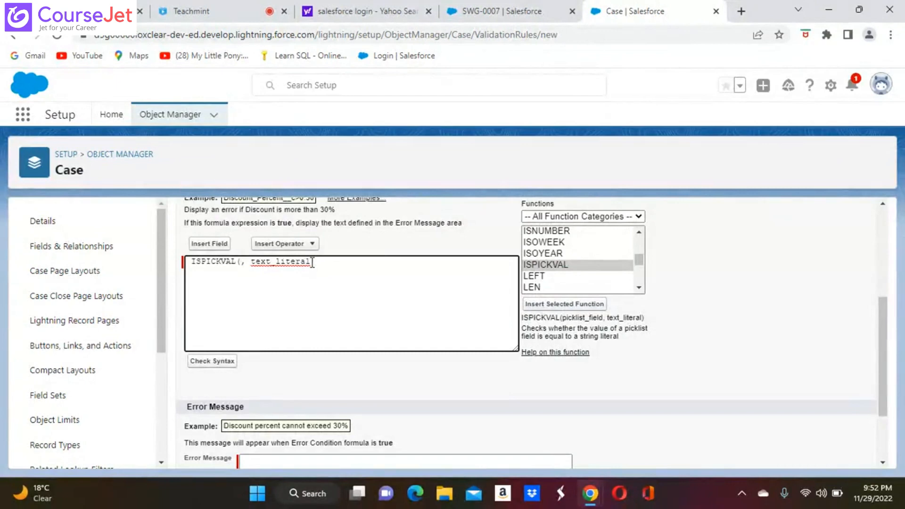
click(219, 243)
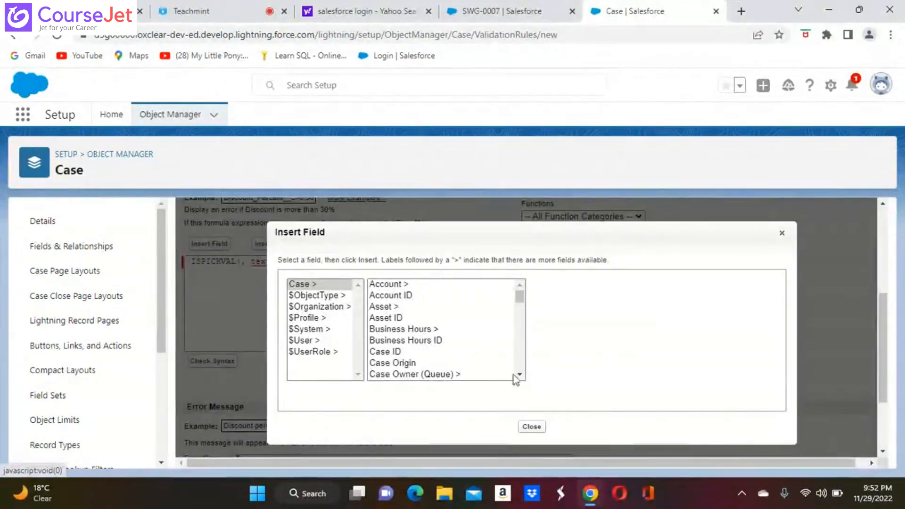
Step: Fill the first ISPICKVAL with Status and Escalated, then append a second ISPICKVAL template
drag(520, 375, 521, 378)
drag(519, 286, 521, 286)
drag(521, 375, 522, 376)
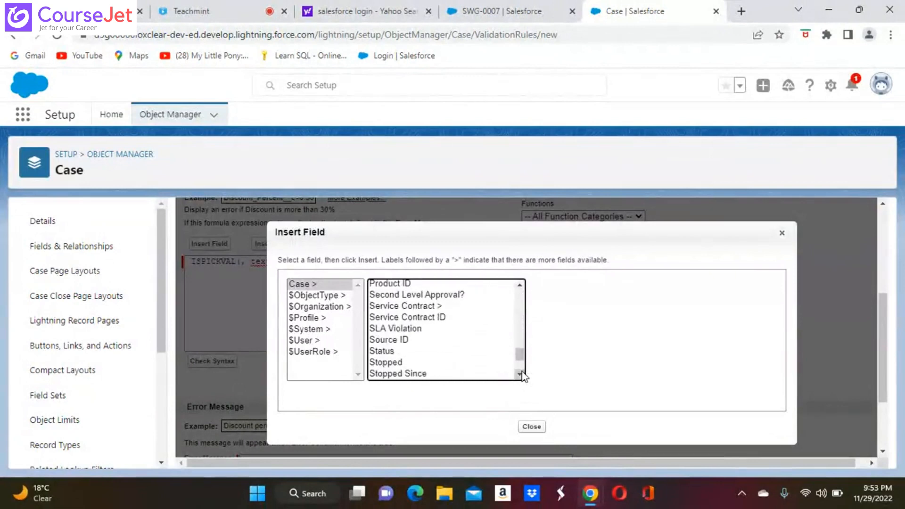
click(377, 352)
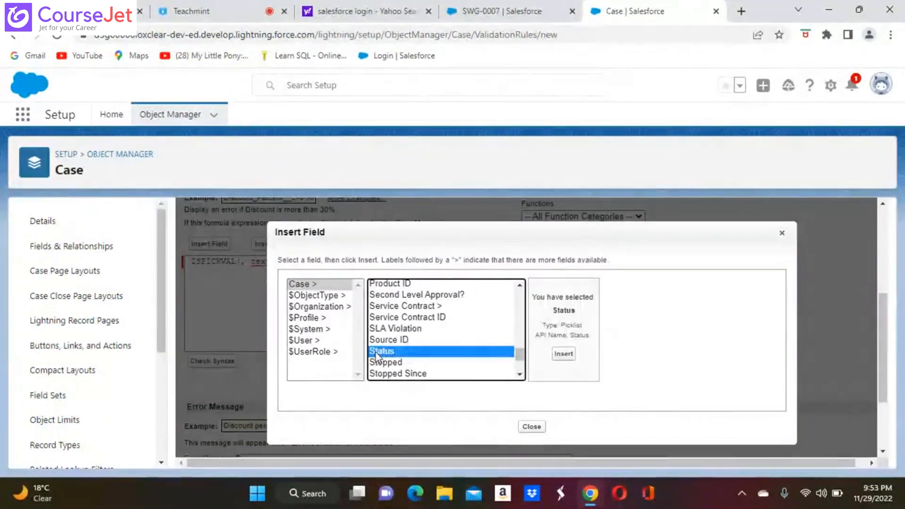
click(564, 353)
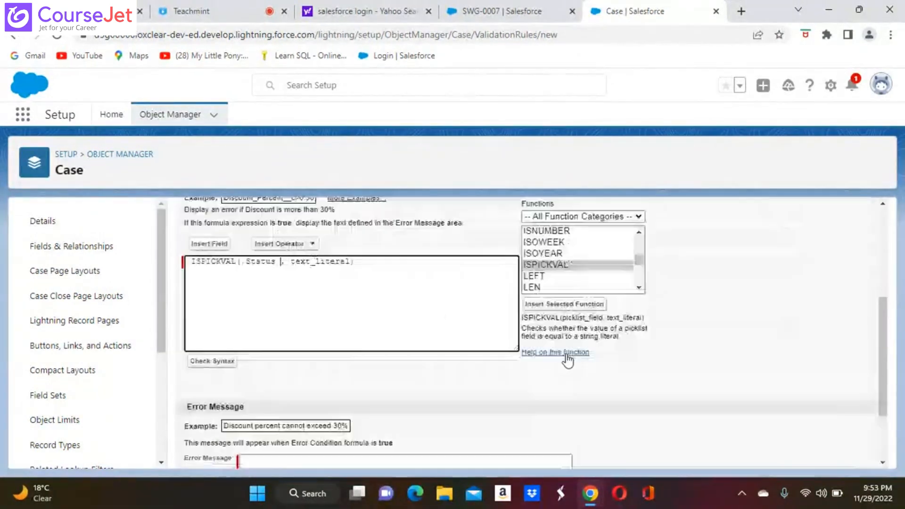
click(351, 261)
key(BackSpace)
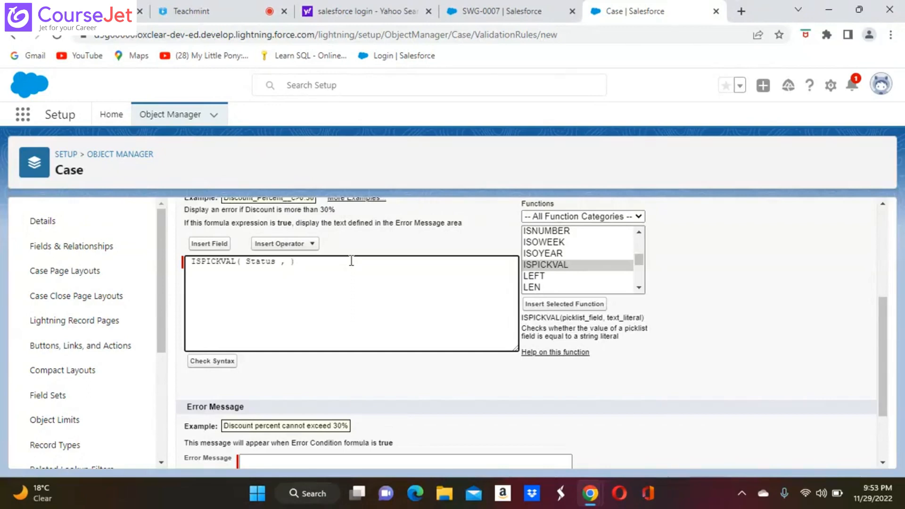
text(Escalated)
click(588, 266)
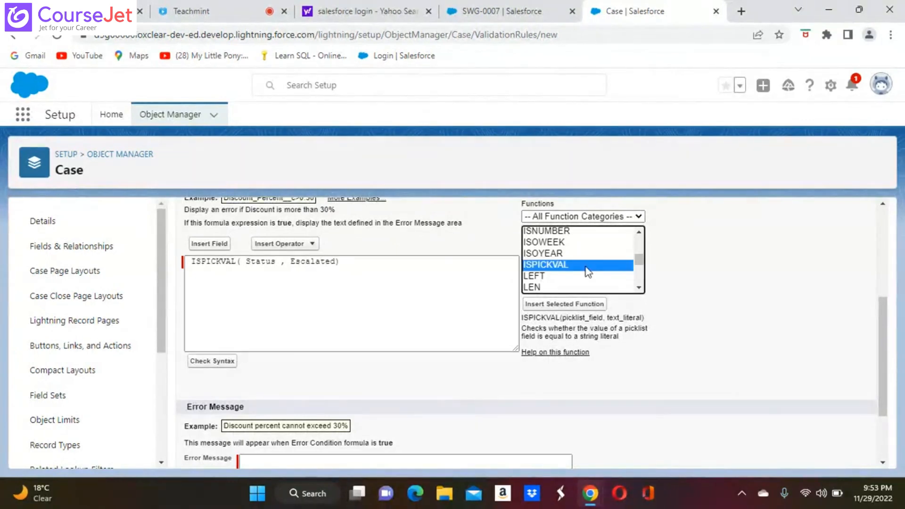
click(576, 305)
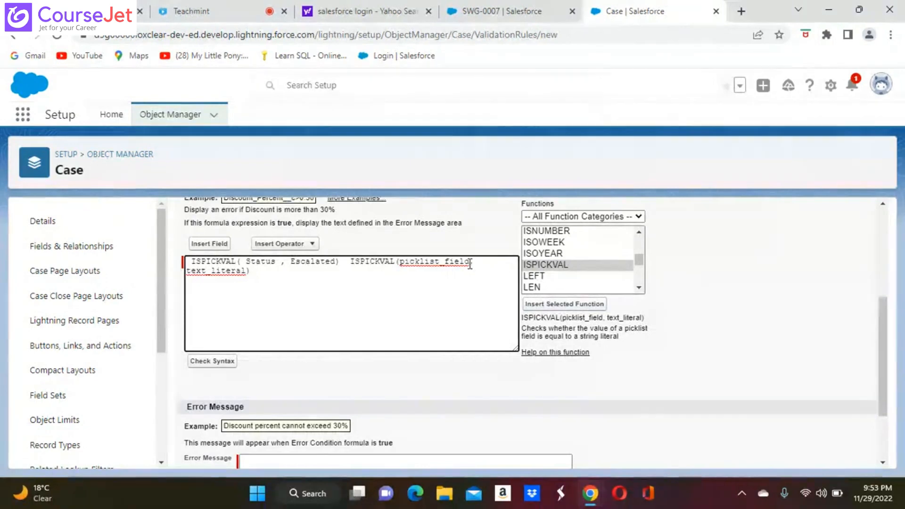
Step: Replace the picklist_field placeholder with the Priority field using Insert Field
click(471, 263)
key(BackSpace)
key(BackSpace)
key(BackSpace)
key(BackSpace)
key(BackSpace)
key(BackSpace)
key(BackSpace)
key(BackSpace)
key(BackSpace)
key(BackSpace)
key(BackSpace)
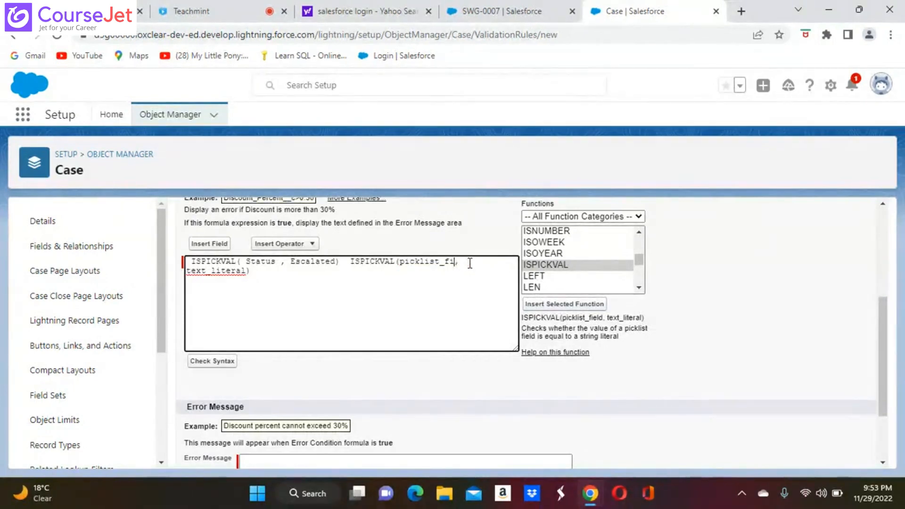
key(BackSpace)
key(BackSpace)
key(BackSpace)
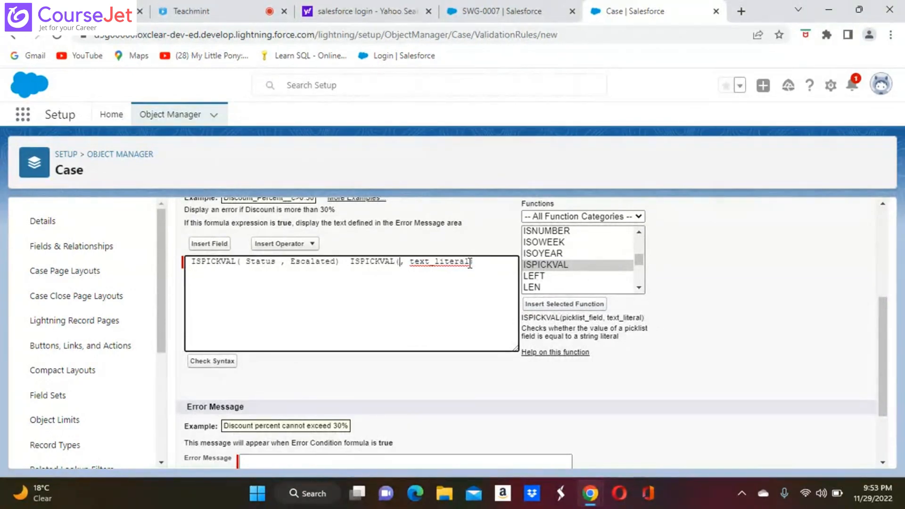
click(210, 243)
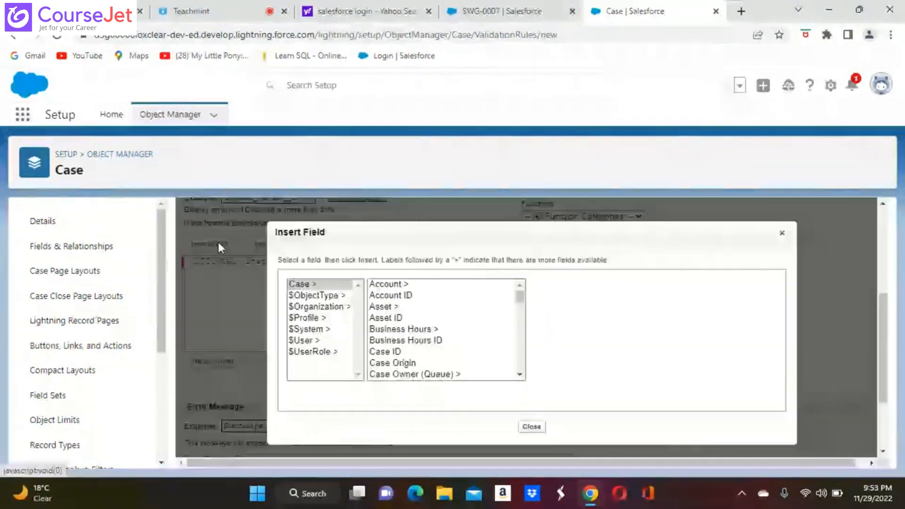
drag(521, 375, 521, 374)
click(384, 319)
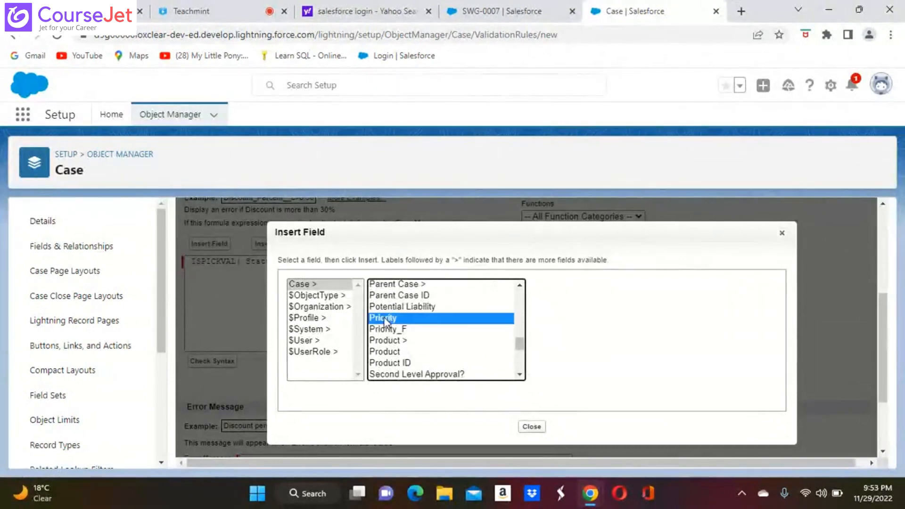
click(565, 354)
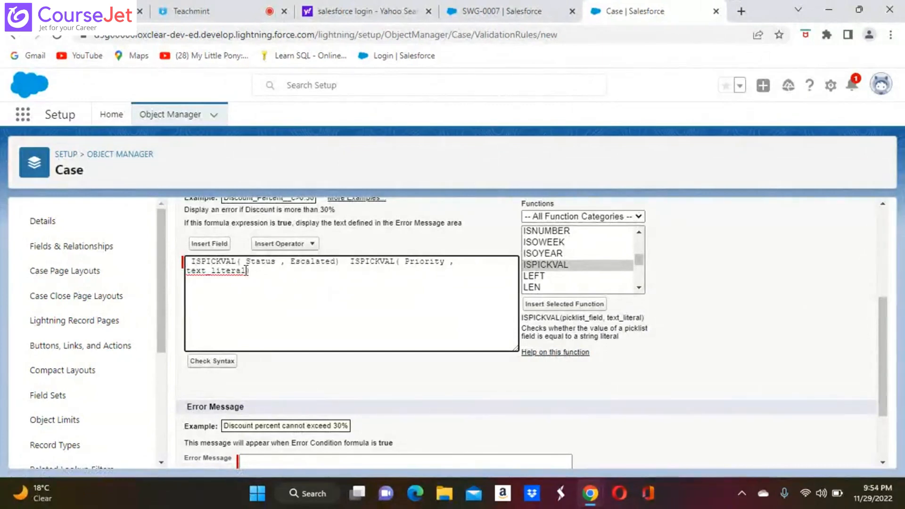
Step: Remove the text_literal placeholder, quote 'Escalated', and enter 'High' as Priority's value
key(BackSpace)
key(BackSpace)
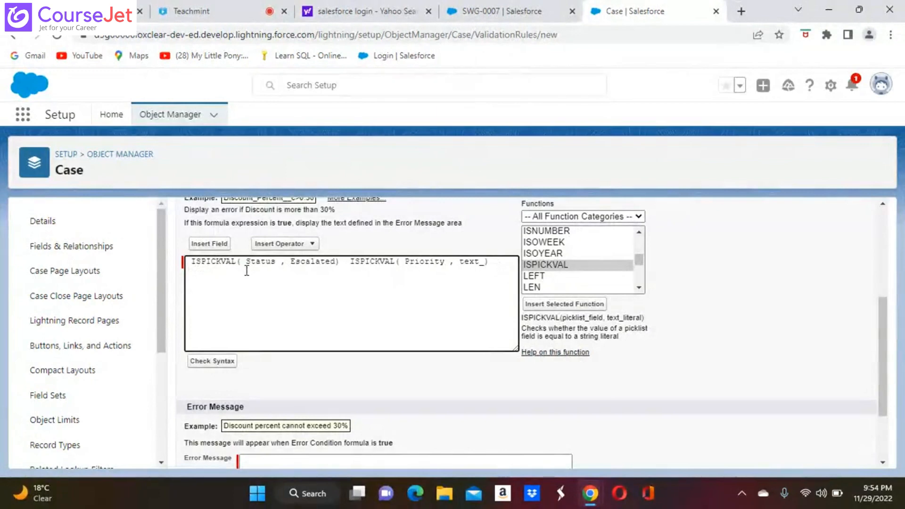
key(BackSpace)
key(BackSpace)
key(BackSpace)
key(BackSpace)
key(BackSpace)
click(290, 262)
text(')
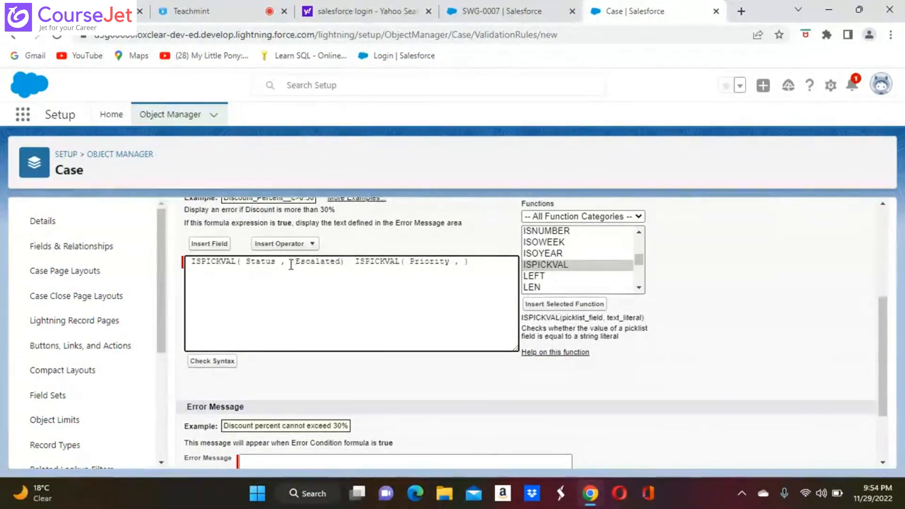
click(341, 260)
text(')
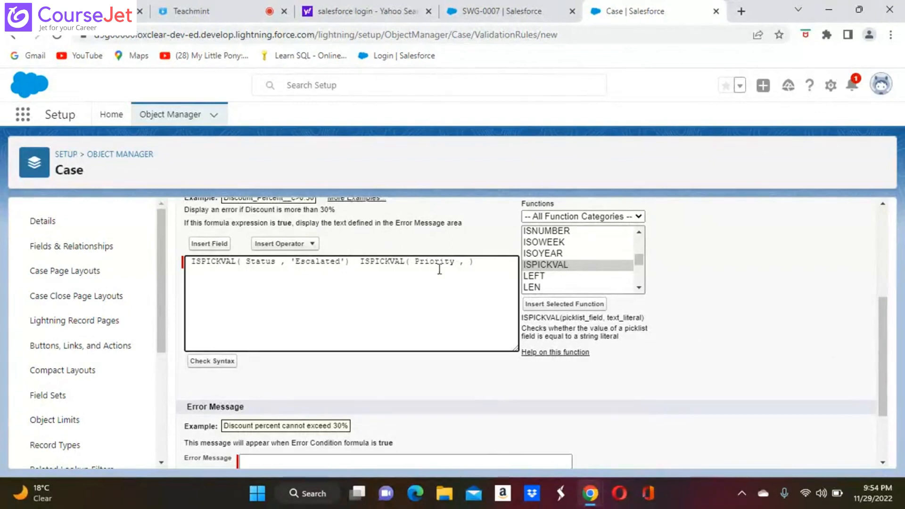
click(465, 262)
text('High')
click(510, 263)
click(638, 287)
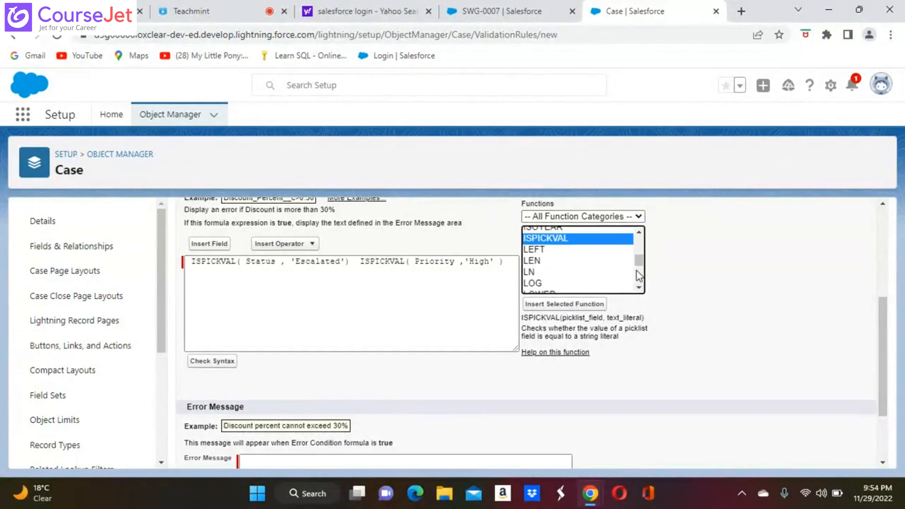
drag(639, 287, 640, 289)
Step: Insert a NOT() function from the Functions list and clear its logical placeholder
click(541, 261)
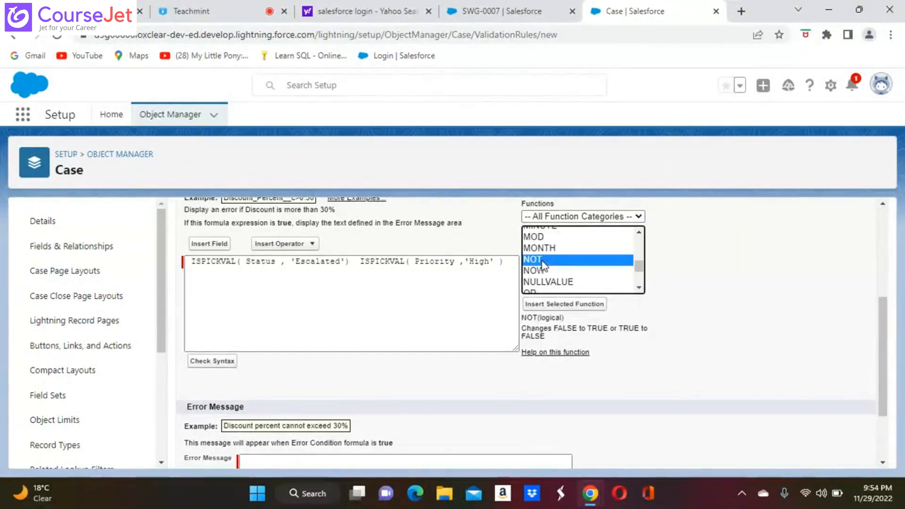
click(585, 305)
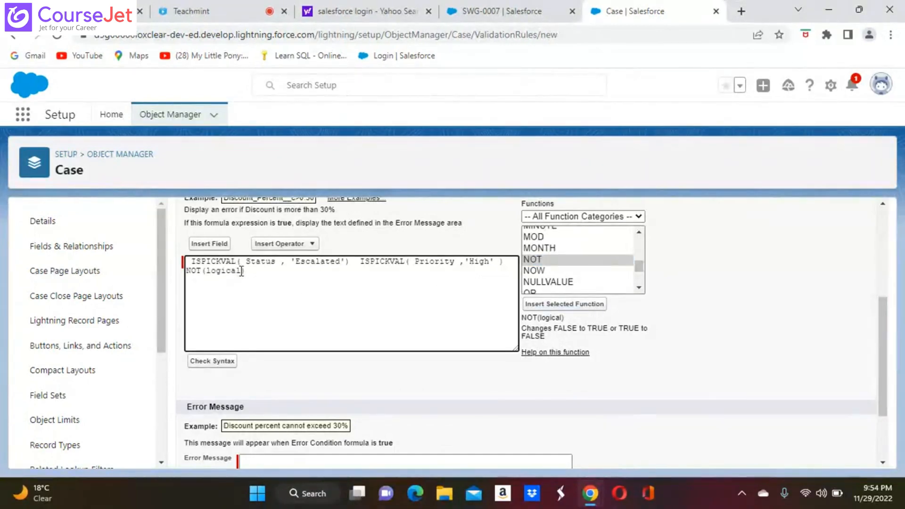
key(BackSpace)
key(BackSpace)
Step: Delete the ISPICKVAL( Priority ,'High' ) expression and the stray characters typed in its place
drag(357, 261, 508, 262)
text(c NOT)
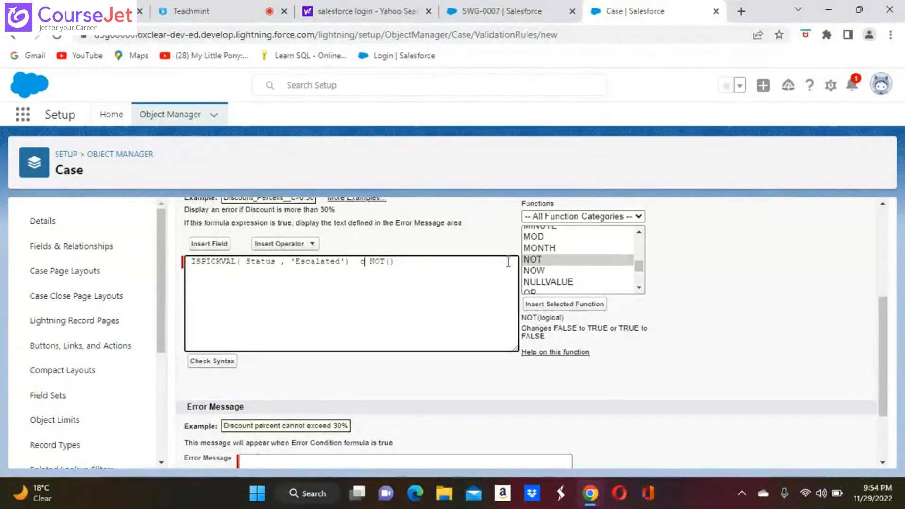
key(BackSpace)
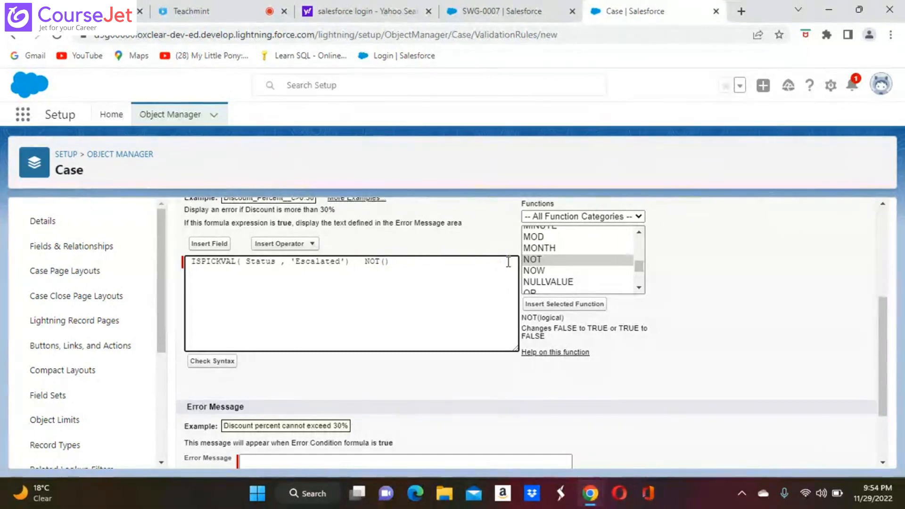
text(&)
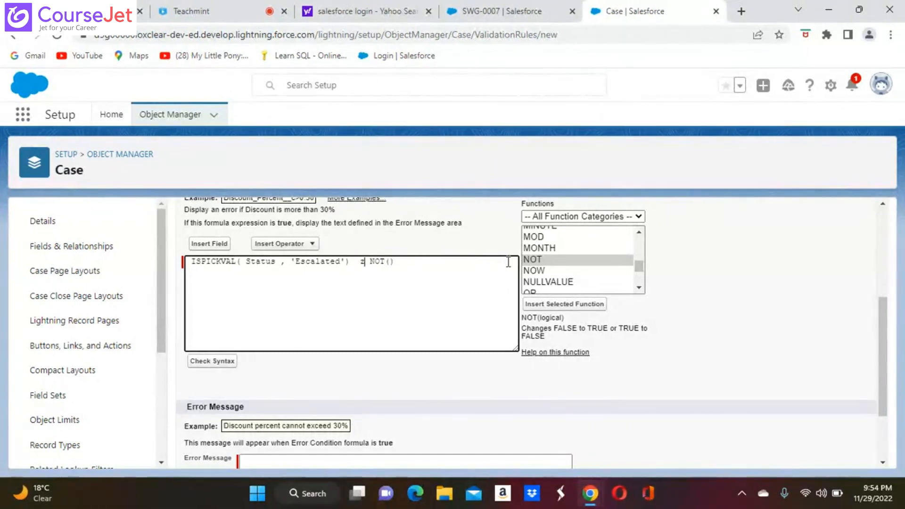
key(BackSpace)
click(403, 264)
Step: Insert another ISPICKVAL template and clear its picklist_field placeholder
click(611, 259)
scroll(612, 259, up, 8)
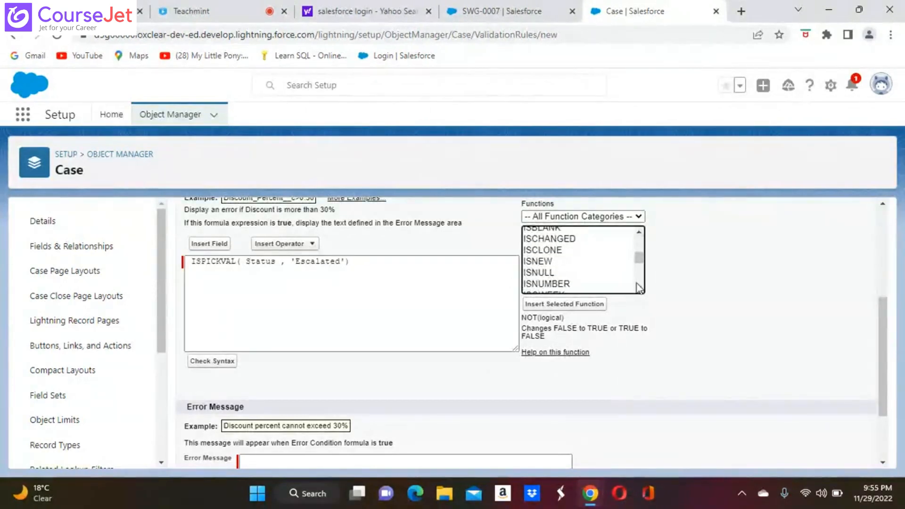
scroll(639, 285, down, 2)
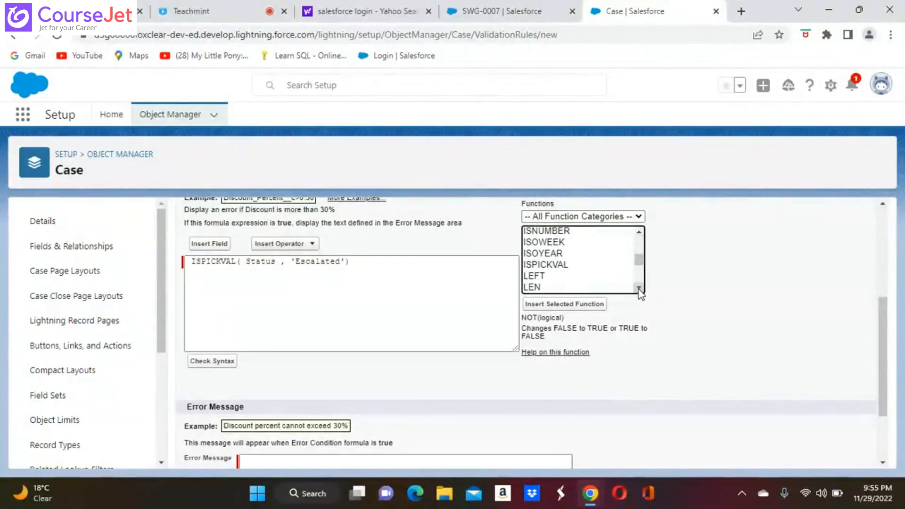
click(558, 266)
click(574, 305)
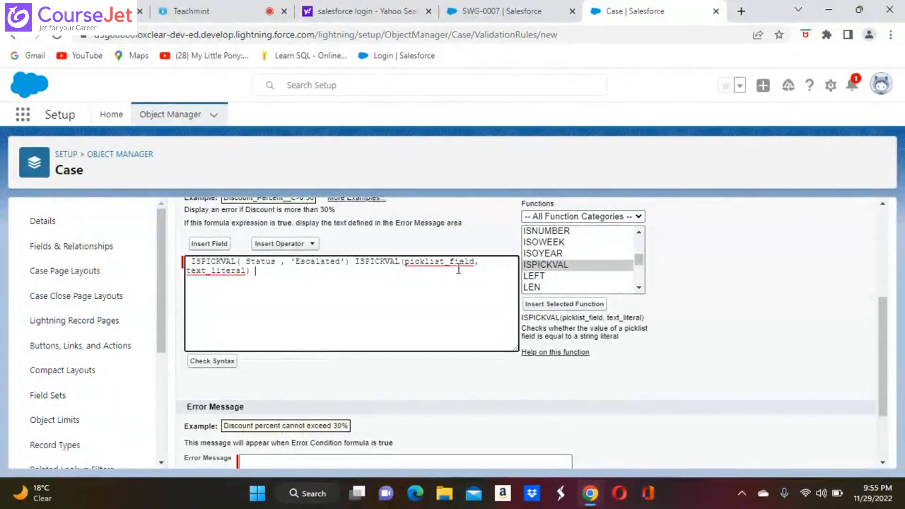
click(474, 260)
key(BackSpace)
key(BackSpace)
key(BackSpace)
key(BackSpace)
key(BackSpace)
key(BackSpace)
key(BackSpace)
key(BackSpace)
key(BackSpace)
key(BackSpace)
key(BackSpace)
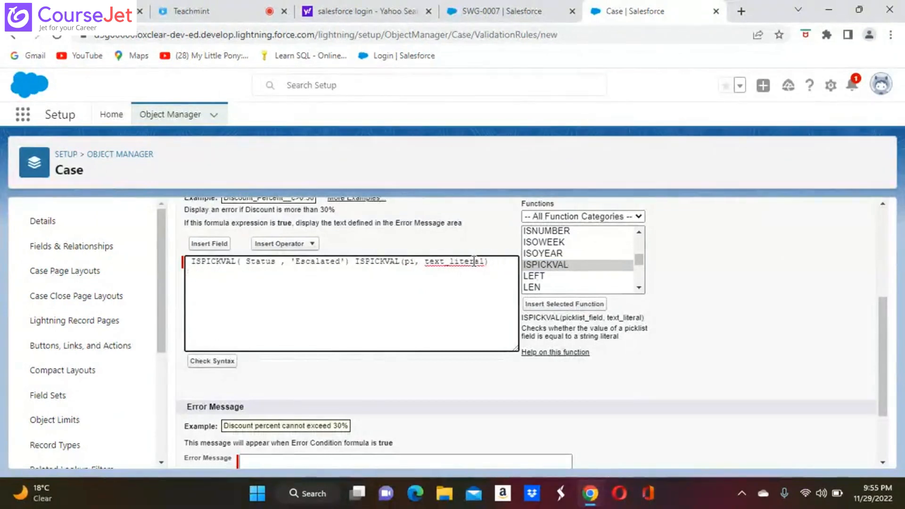
Step: Fill the ISPICKVAL field slot with Priority and remove the text_literal placeholder
click(219, 243)
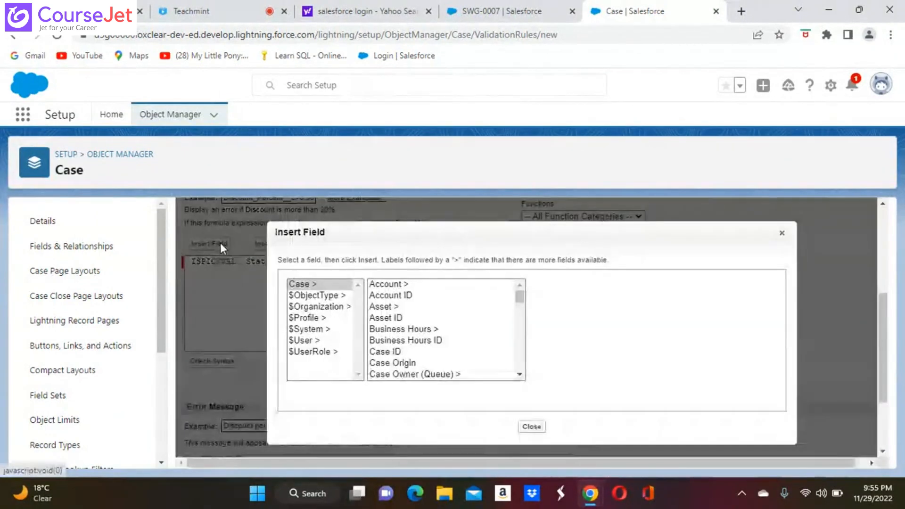
click(519, 374)
drag(520, 375, 520, 375)
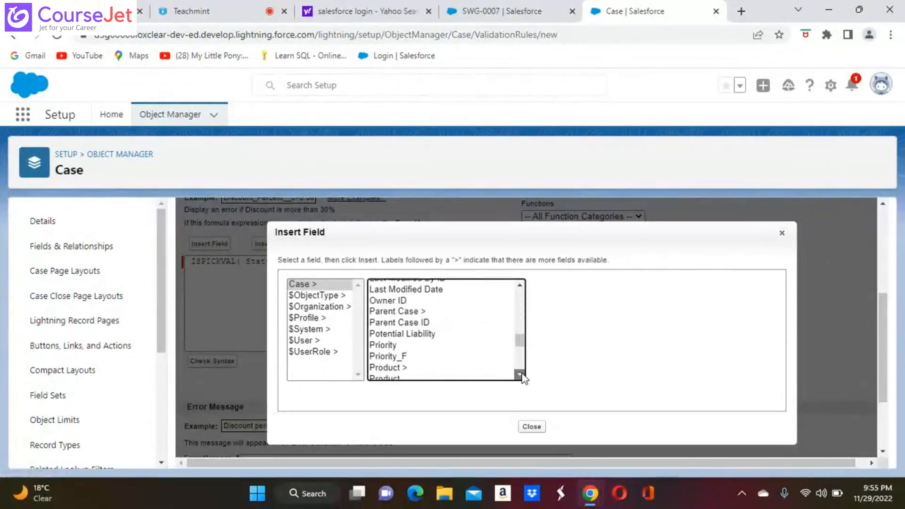
click(383, 344)
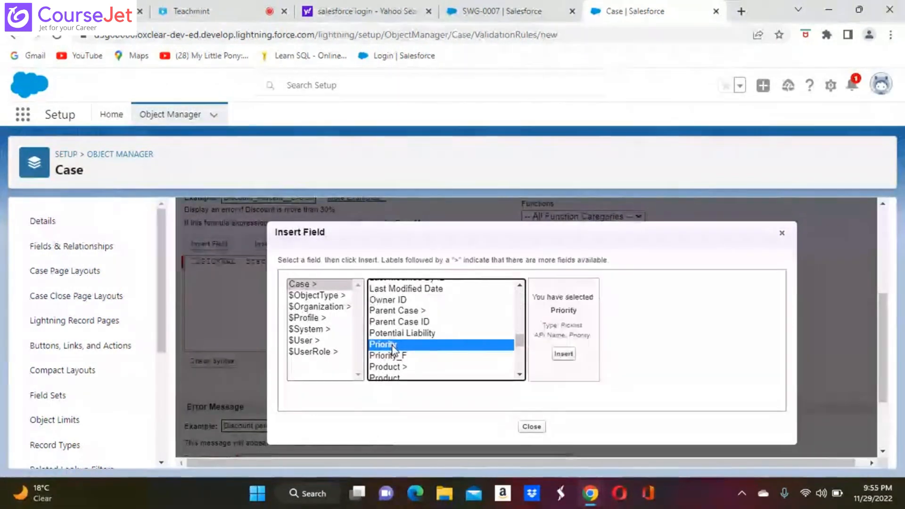
click(569, 360)
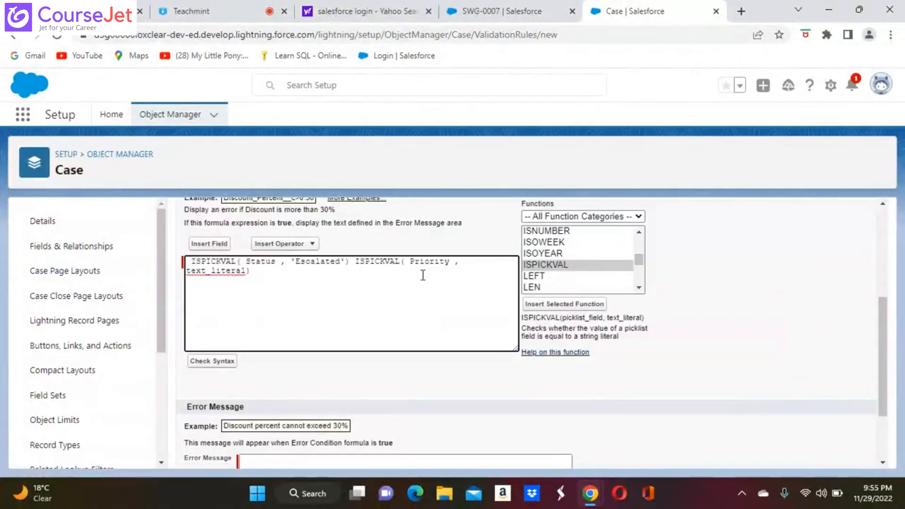
click(246, 271)
key(BackSpace)
key(BackSpace)
key(BackSpace)
key(BackSpace)
key(BackSpace)
key(BackSpace)
key(BackSpace)
key(BackSpace)
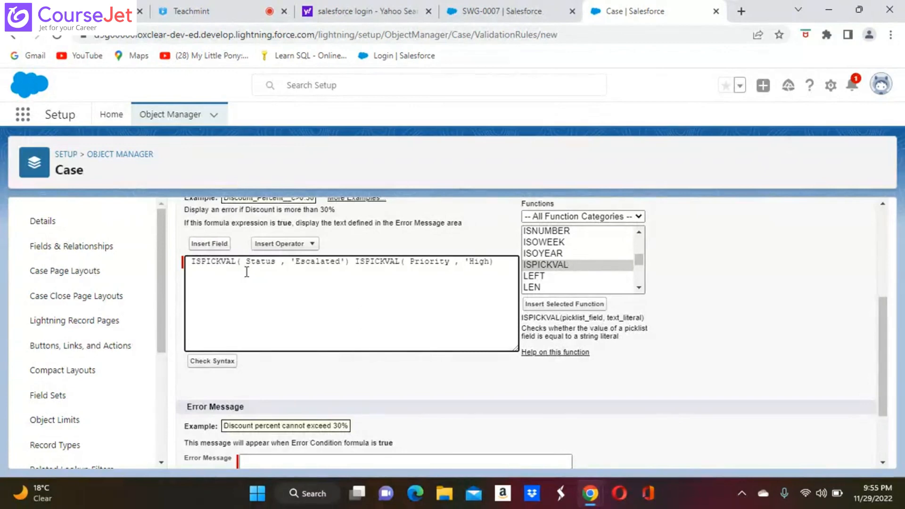
Step: Add a NOT() function on a new line and clear its logical placeholder
click(504, 264)
scroll(579, 260, down, 5)
click(540, 259)
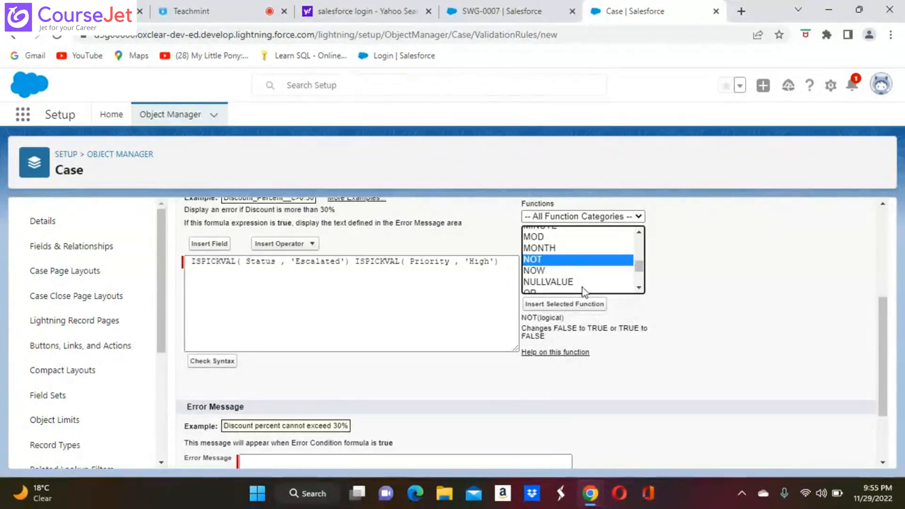
click(576, 306)
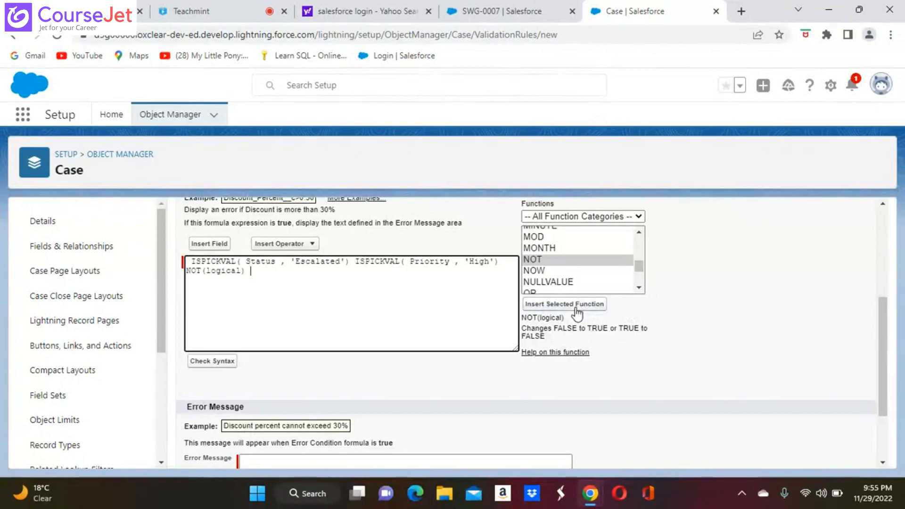
click(242, 272)
key(BackSpace)
key(BackSpace)
key(BackSpace)
key(BackSpace)
key(BackSpace)
key(BackSpace)
key(BackSpace)
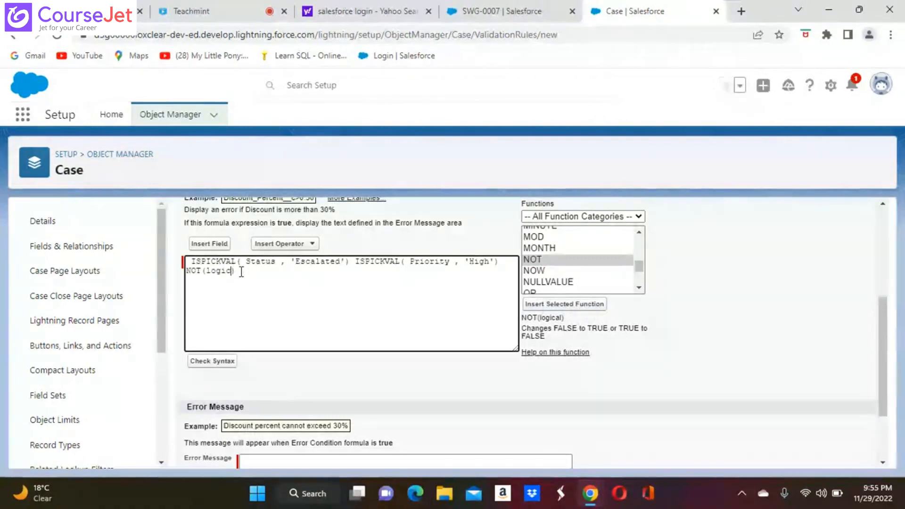
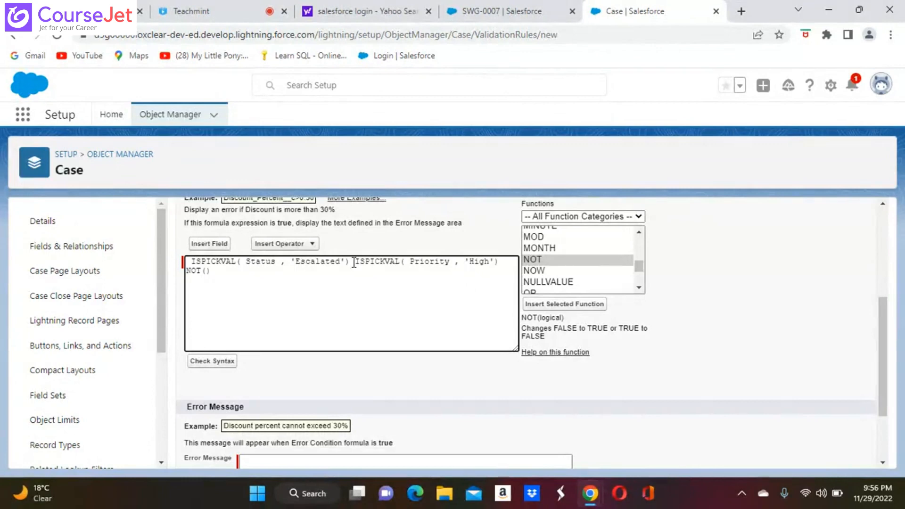
Step: Move the ISPICKVAL(Priority,'High') condition inside the NOT() function
click(357, 262)
drag(357, 262, 504, 259)
key(ctrl+c)
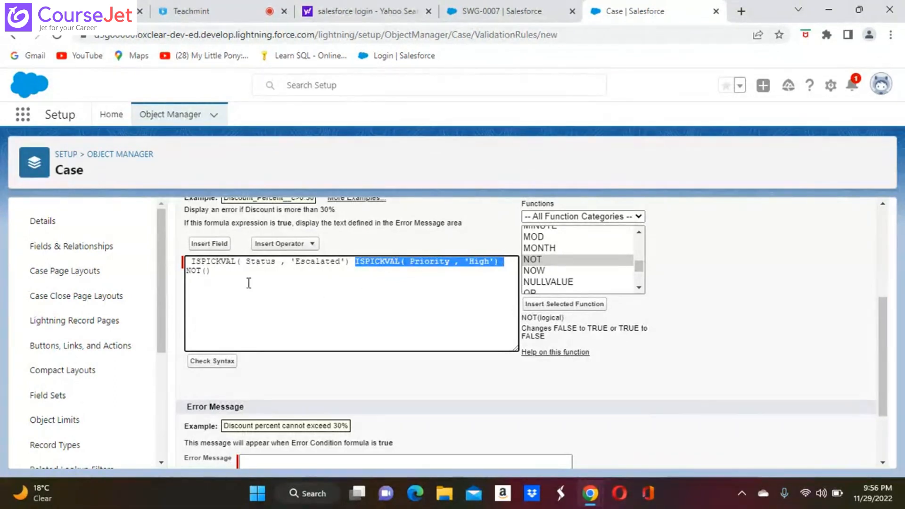
click(206, 272)
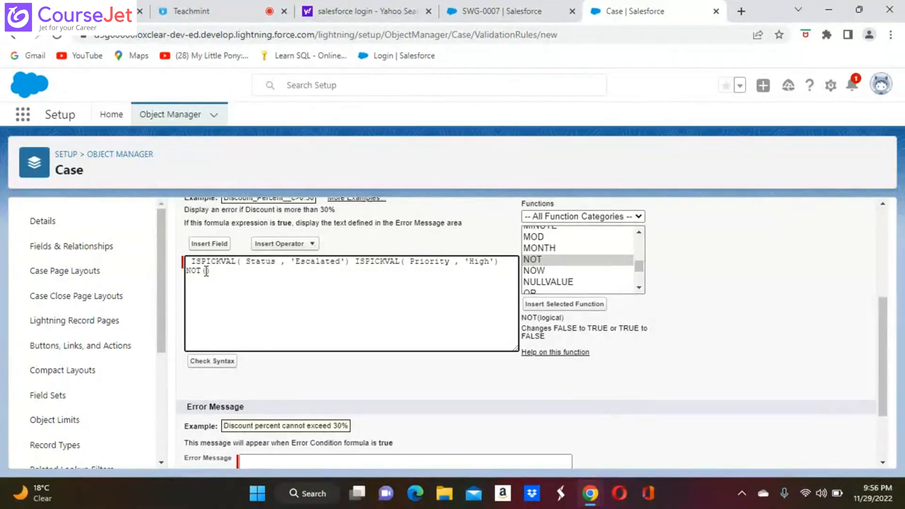
key(ctrl+v)
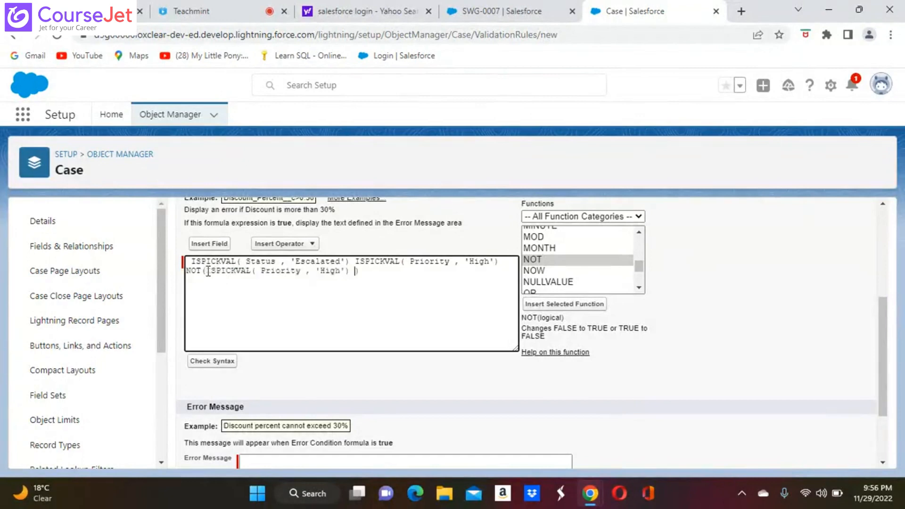
Step: Delete the leftover duplicate Priority condition text before NOT
click(510, 265)
key(BackSpace)
key(BackSpace)
key(BackSpace)
key(BackSpace)
key(BackSpace)
key(BackSpace)
key(BackSpace)
key(BackSpace)
key(BackSpace)
key(BackSpace)
key(BackSpace)
key(BackSpace)
key(BackSpace)
key(BackSpace)
key(BackSpace)
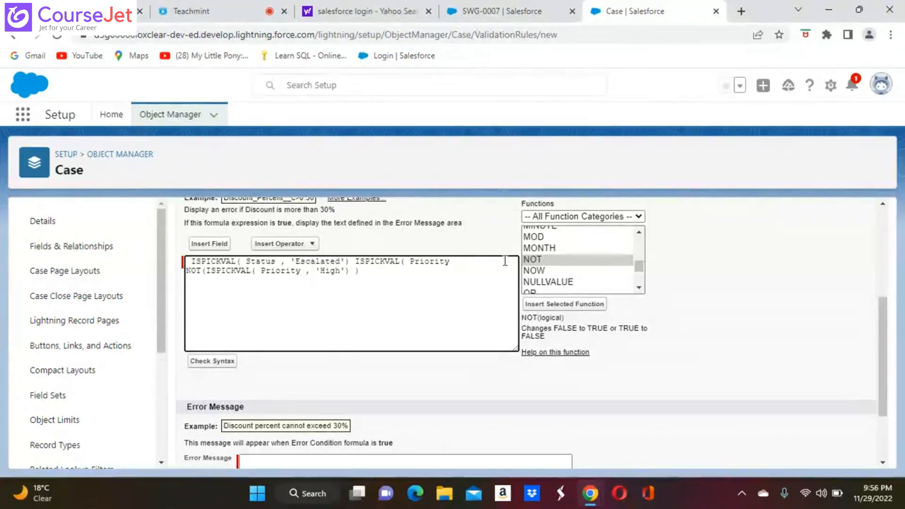
key(BackSpace)
key(BackSpace)
key(BackSpace)
key(BackSpace)
key(BackSpace)
key(BackSpace)
key(BackSpace)
key(BackSpace)
key(BackSpace)
key(BackSpace)
key(BackSpace)
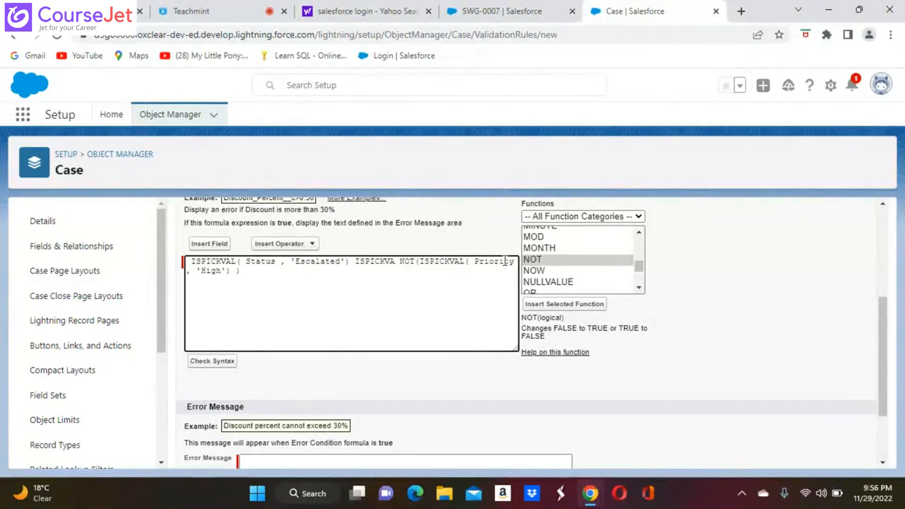
key(BackSpace)
key(BackSpace)
key(BackSpace)
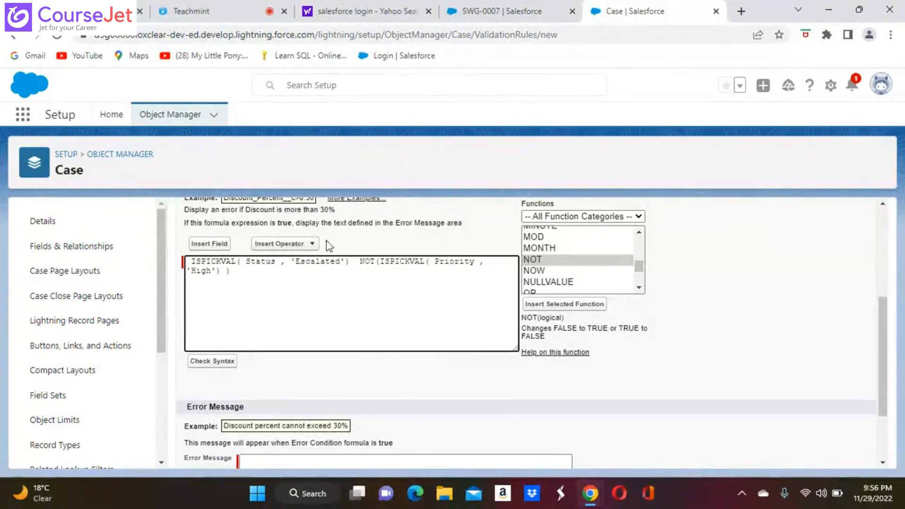
Step: Join the Status and NOT(Priority) conditions with && and check the formula syntax
click(309, 243)
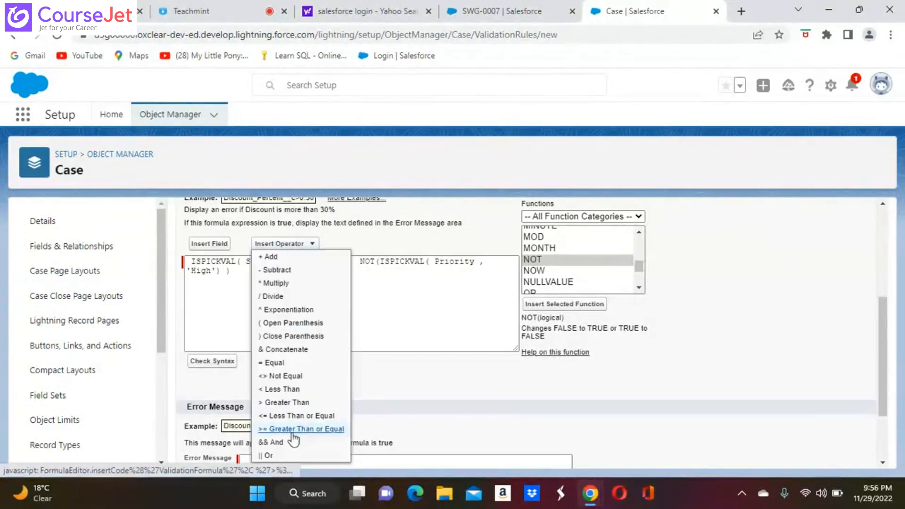
click(292, 442)
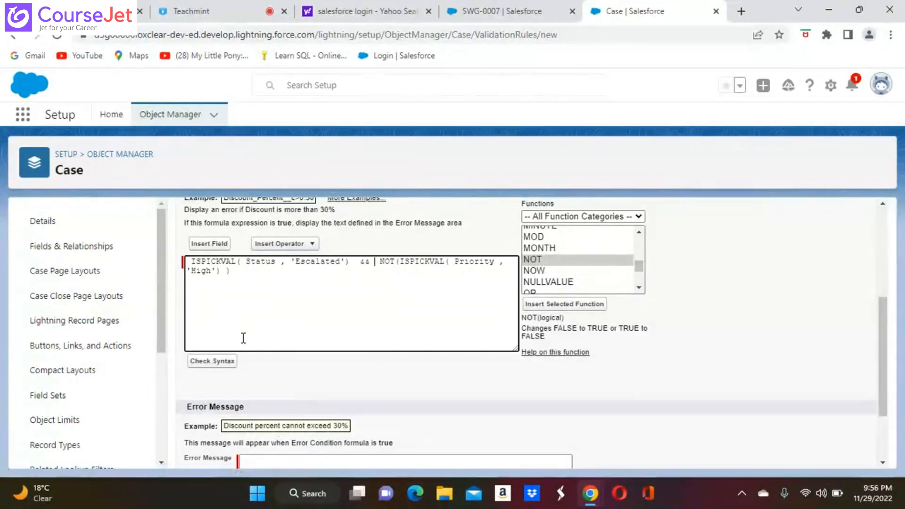
click(217, 363)
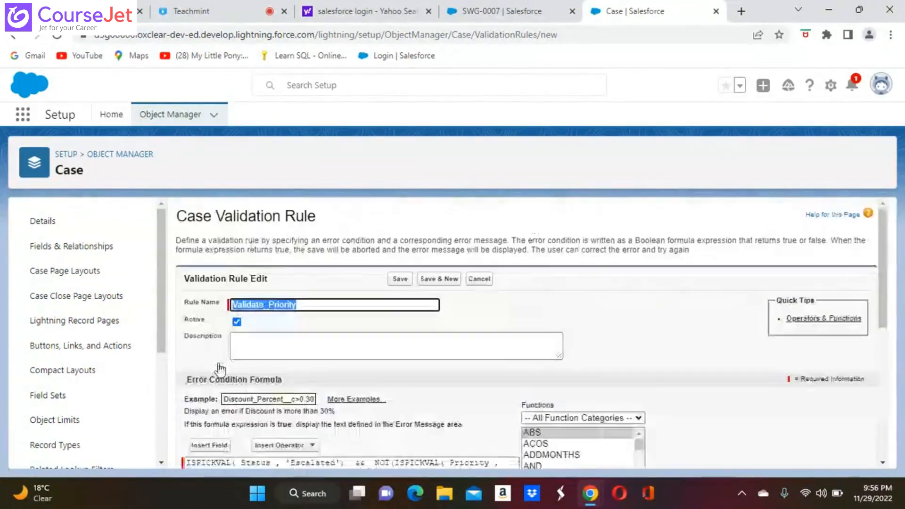
Step: Enter 'Pliority Shouldnt Be Medium Or Low' as the rule's error message
scroll(220, 369, down, 5)
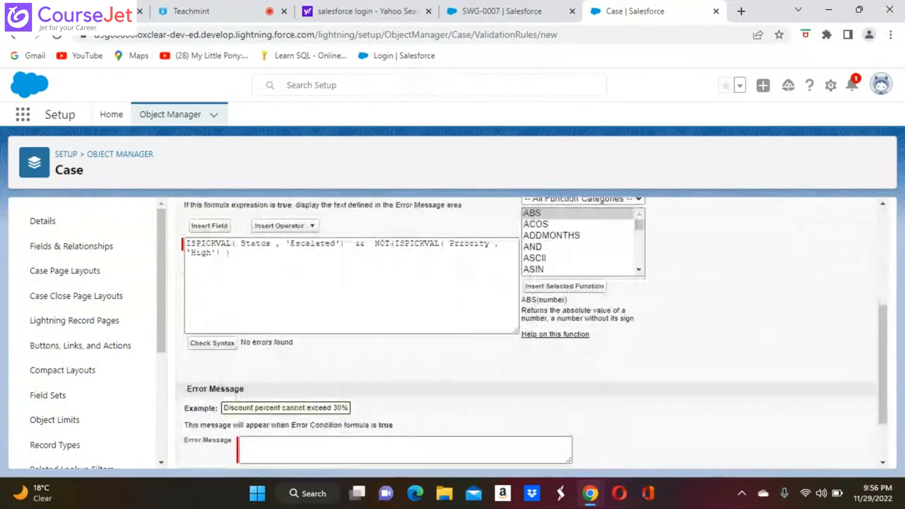
scroll(396, 377, down, 2)
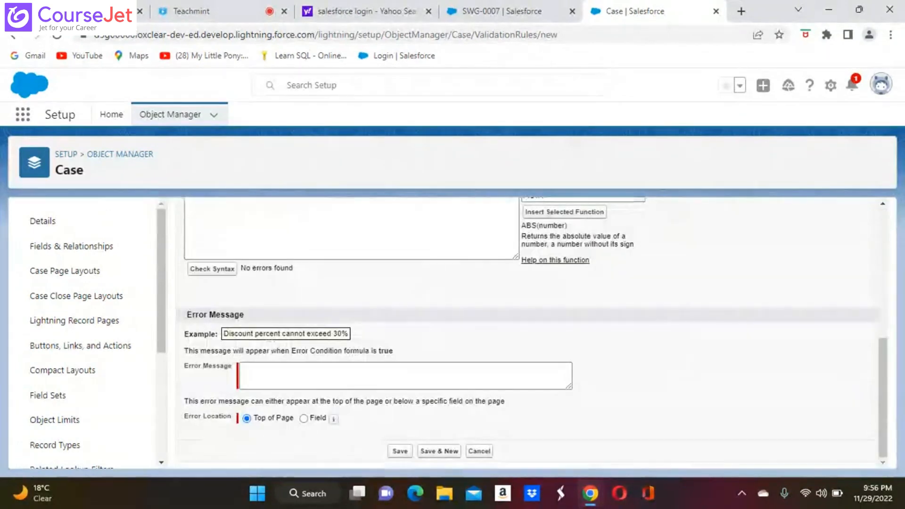
click(269, 383)
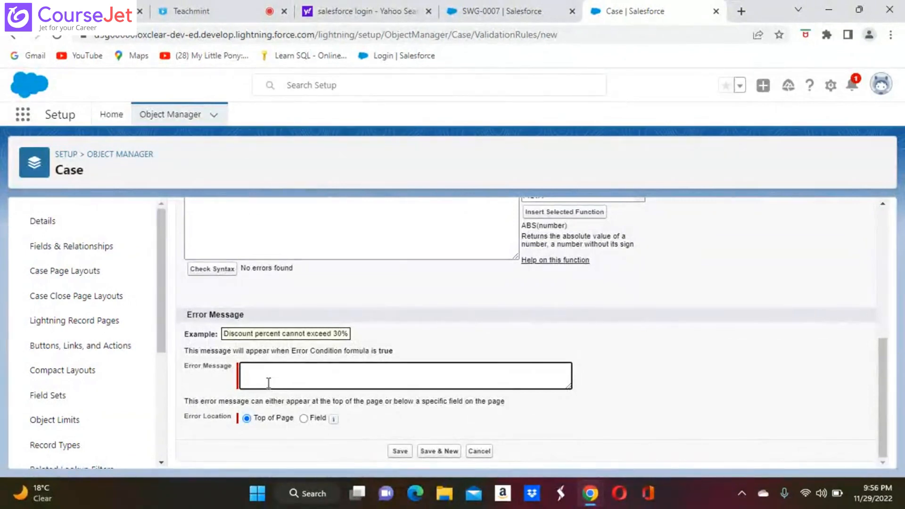
text(Pl)
text(io)
text(r)
text(ity S)
text(hould)
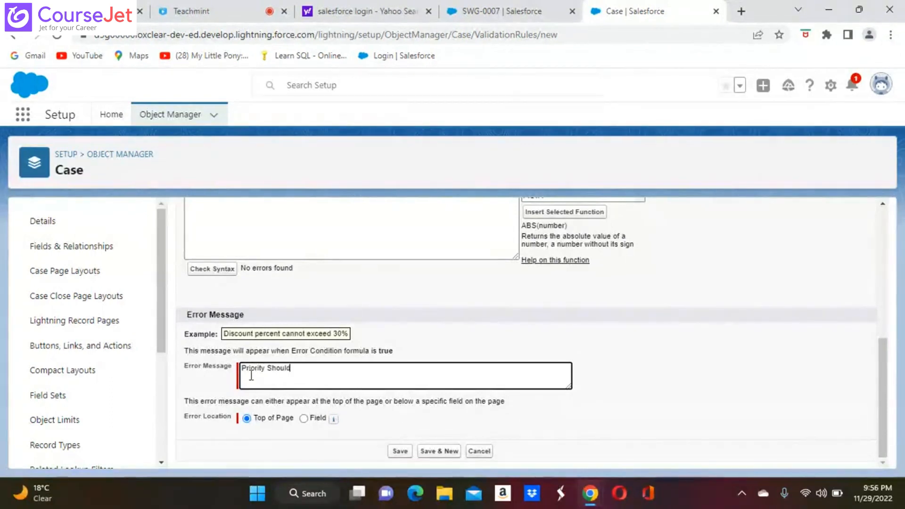
text(nt Be Mediu)
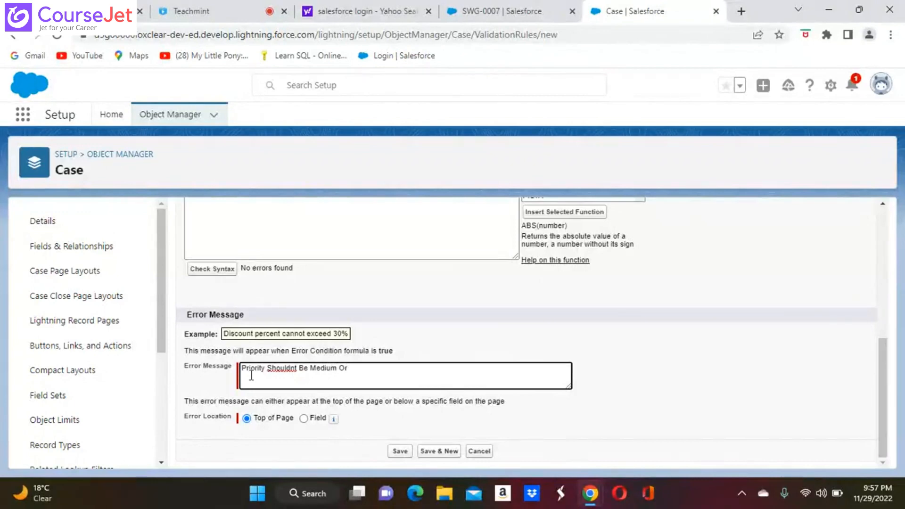
text(m Or Low)
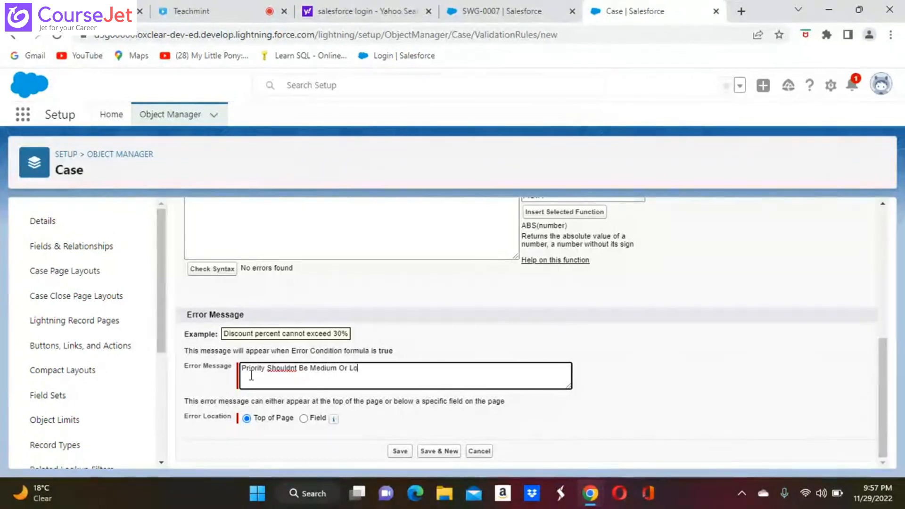
Step: Set the error location to the Priority field and save Validate_Priority
click(304, 419)
click(460, 419)
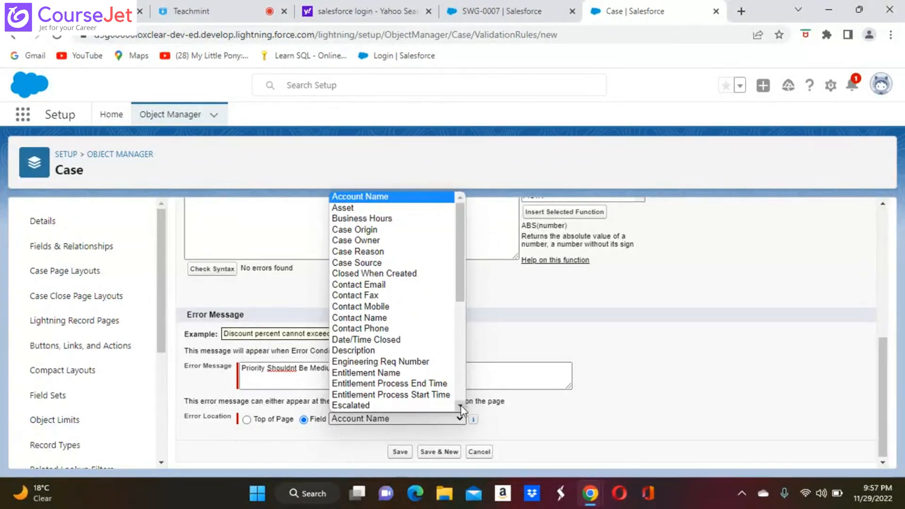
scroll(461, 410, down, 5)
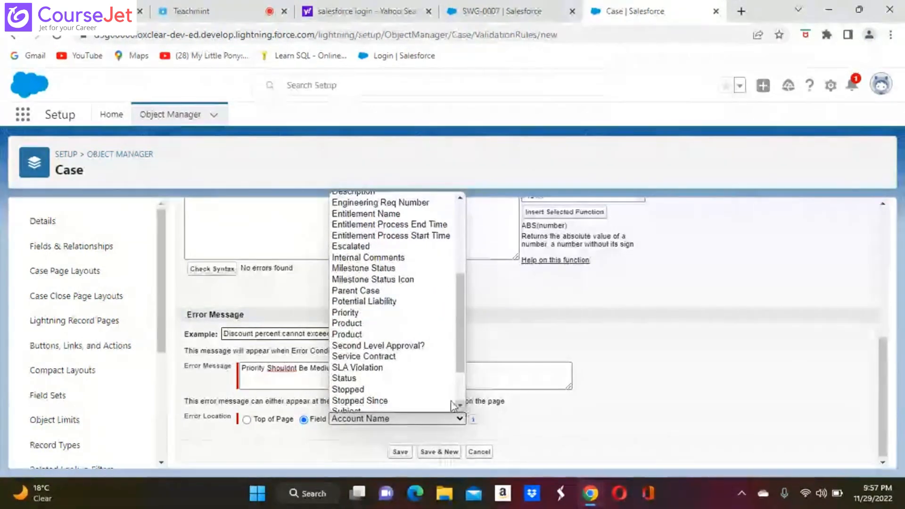
click(349, 312)
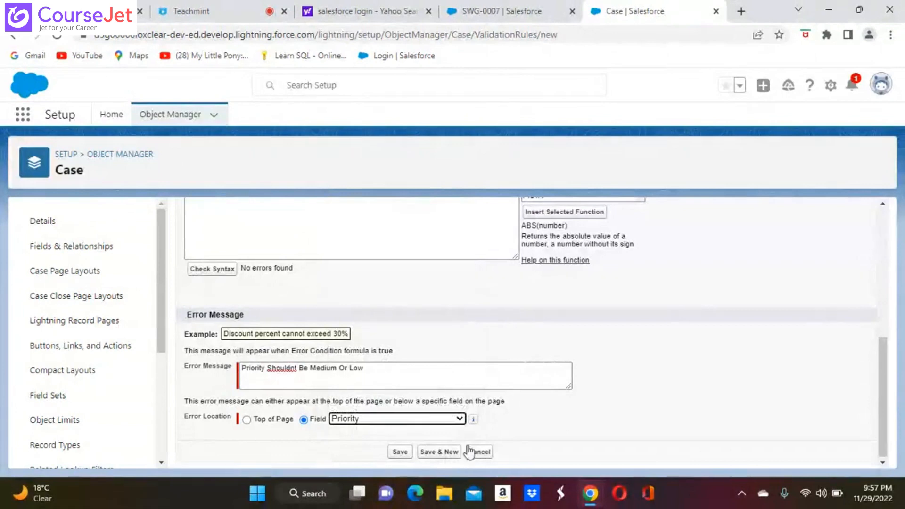
click(400, 453)
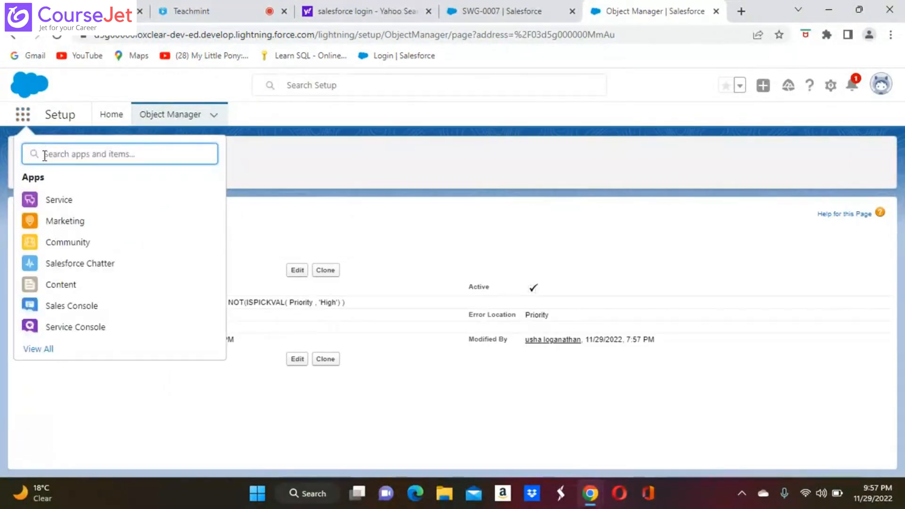
Step: Open case 00001002, the escalated Low-priority electrical wiring case, from the Cases list
text(case)
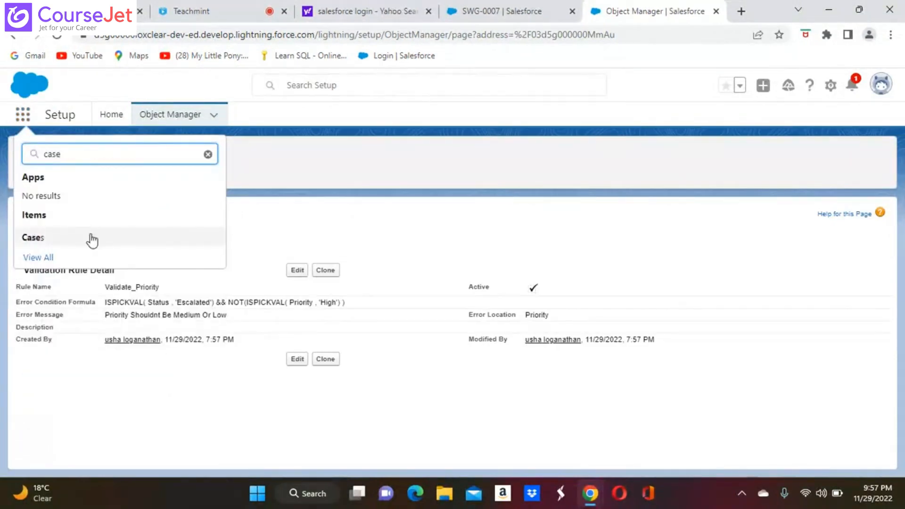
click(34, 238)
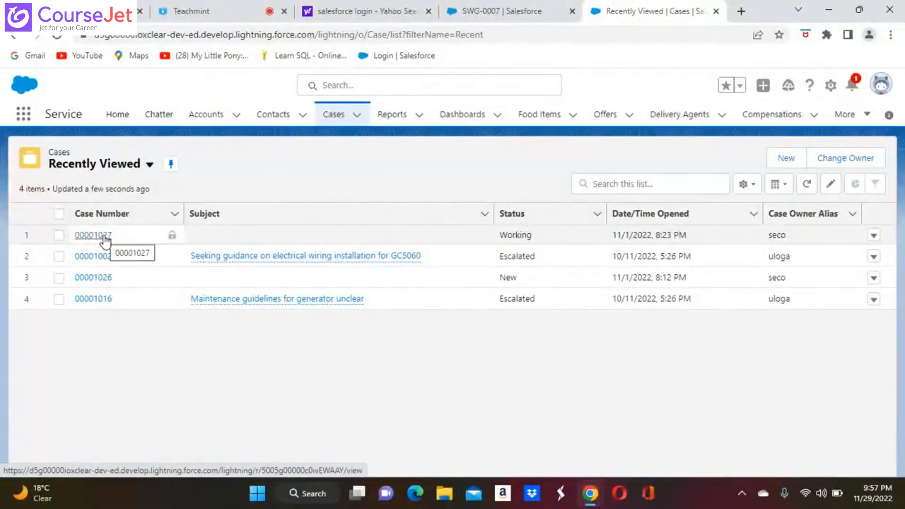
click(92, 257)
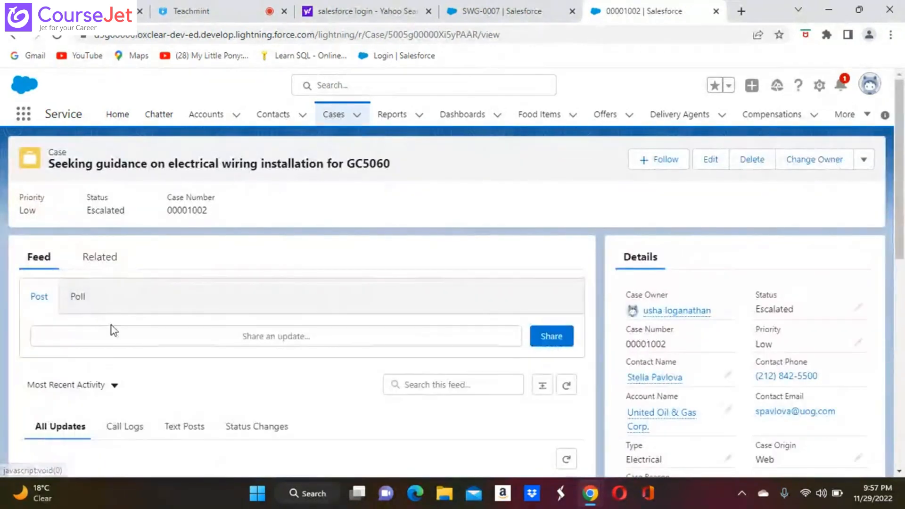
scroll(109, 309, down, 2)
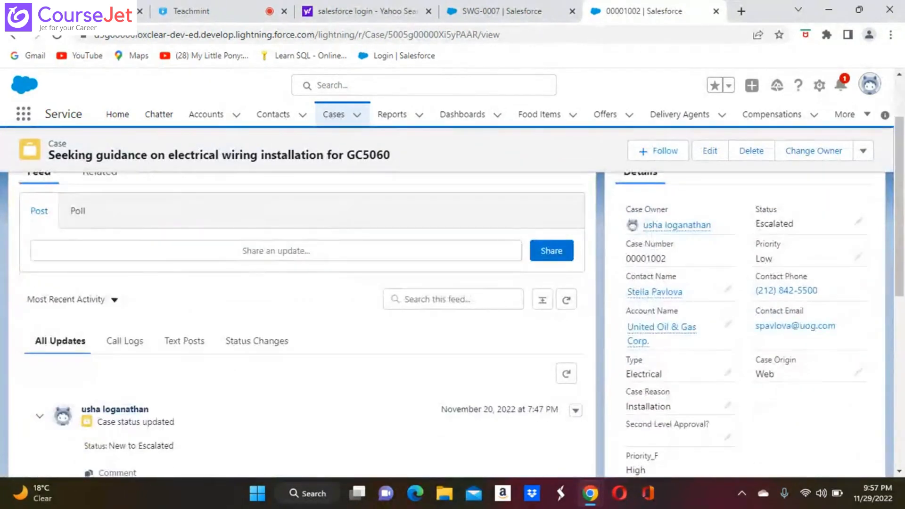
scroll(302, 325, down, 3)
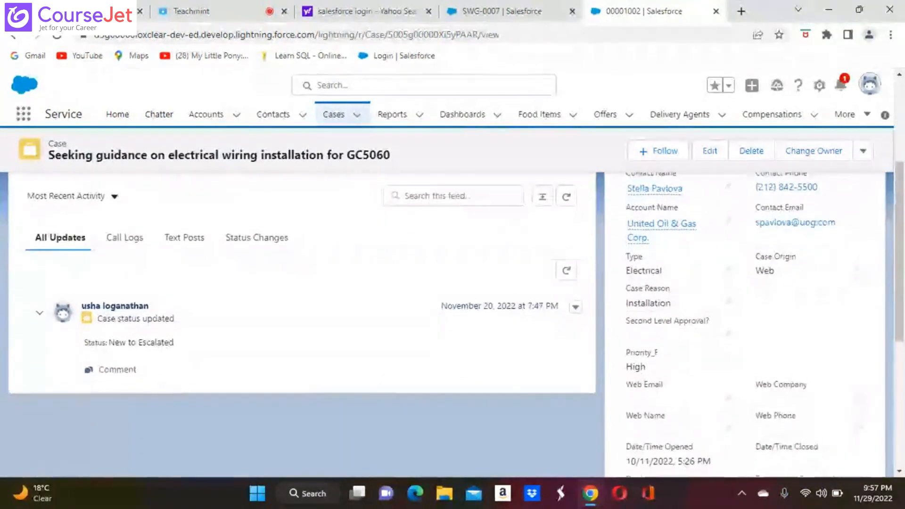
scroll(302, 325, down, 3)
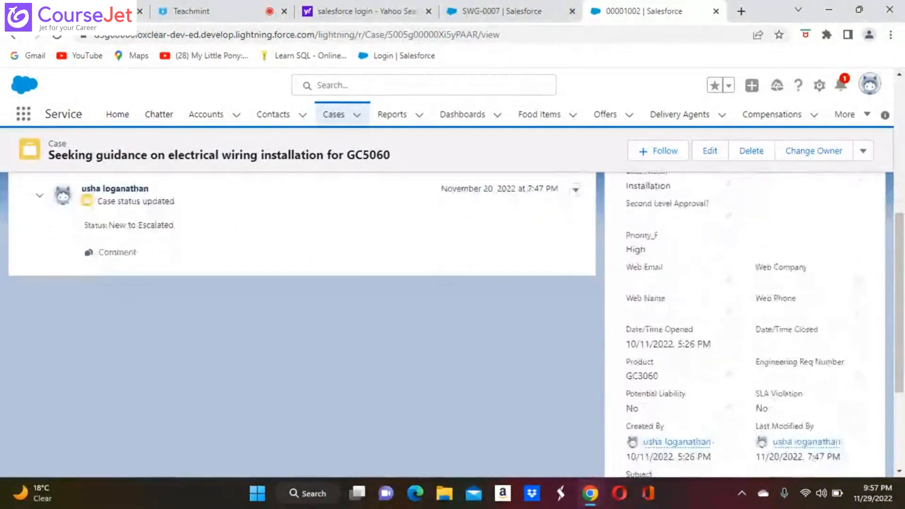
scroll(302, 325, up, 3)
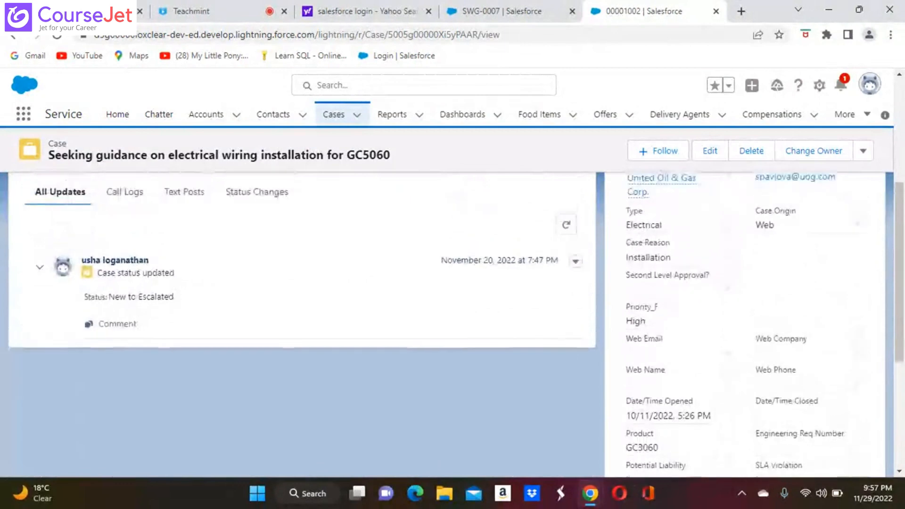
scroll(302, 325, up, 3)
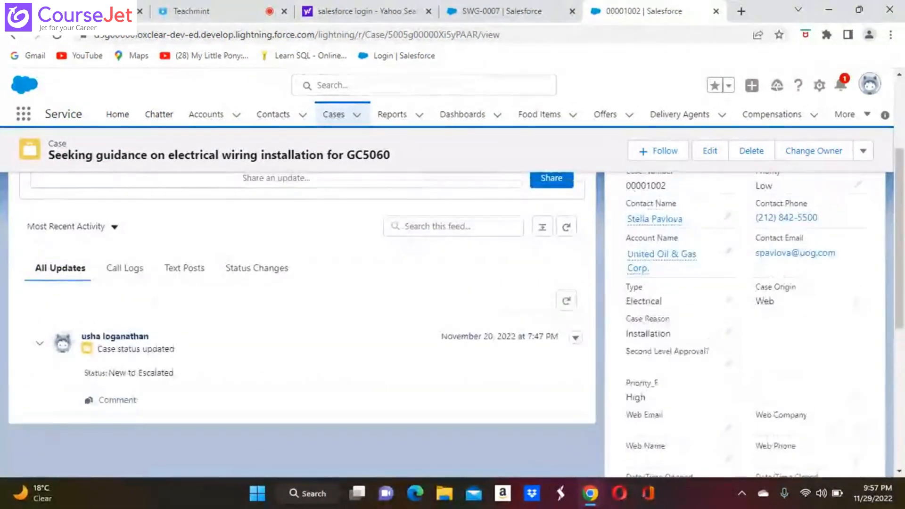
scroll(284, 333, up, 1)
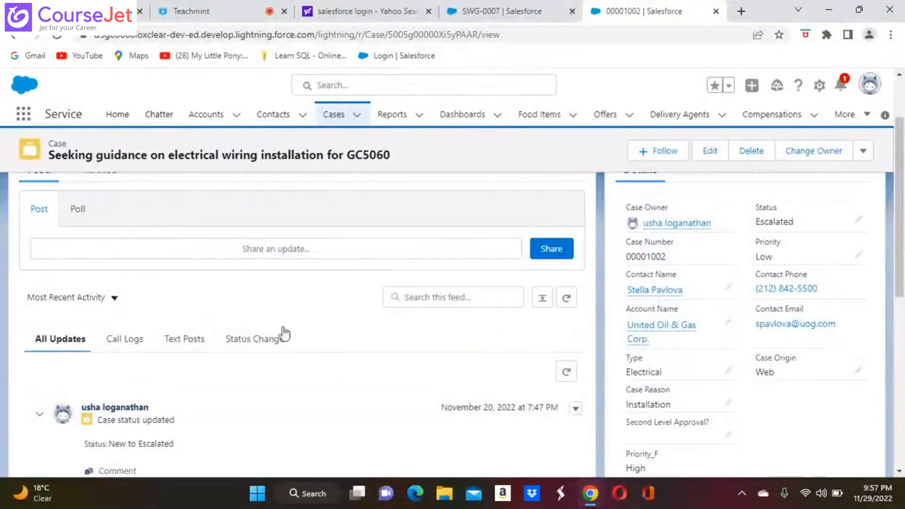
scroll(573, 445, down, 1)
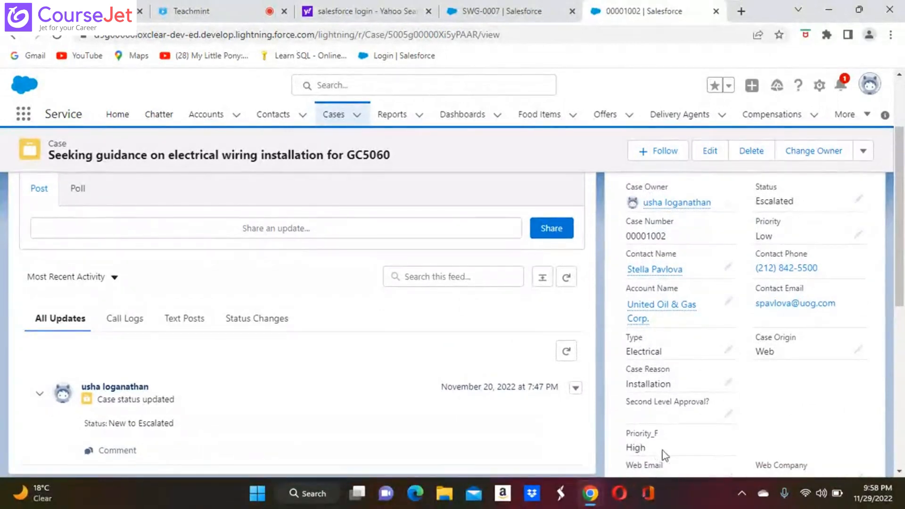
scroll(664, 455, down, 1)
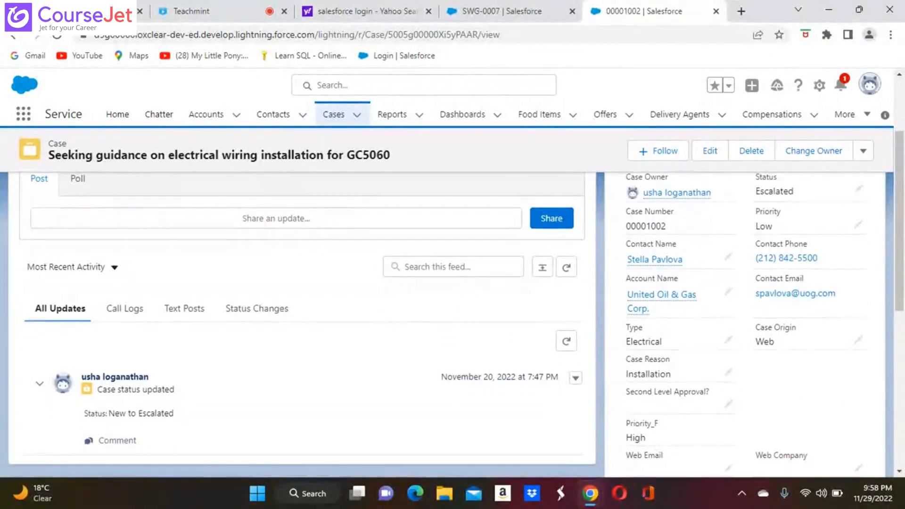
Step: Edit case 00001002, get Medium priority rejected by the rule, then save it as High
click(714, 149)
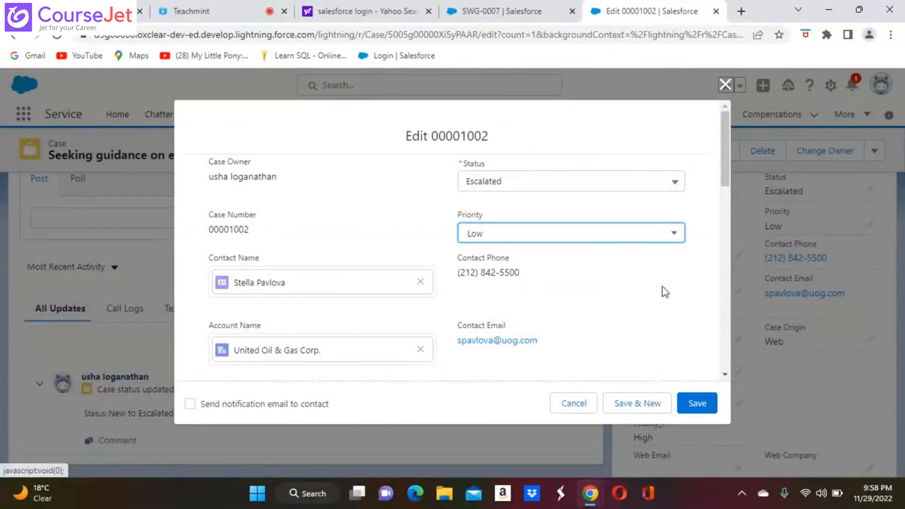
click(674, 235)
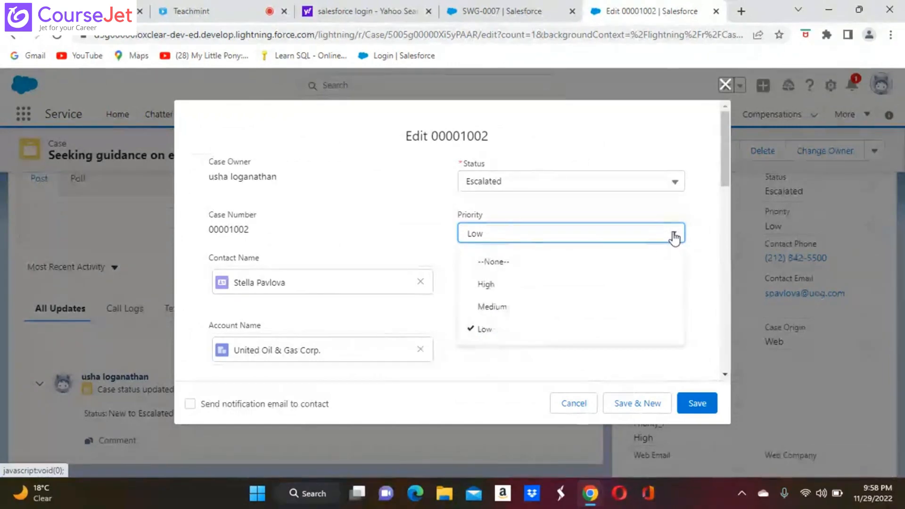
click(497, 309)
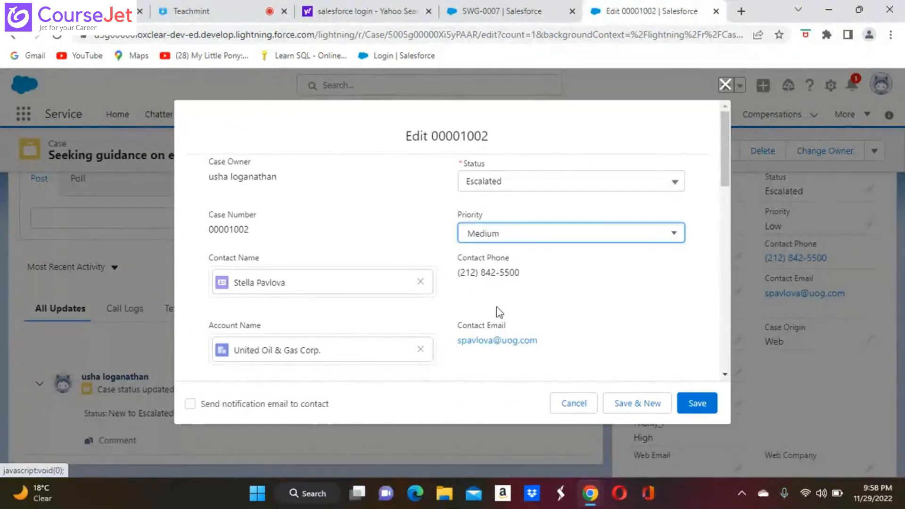
click(696, 405)
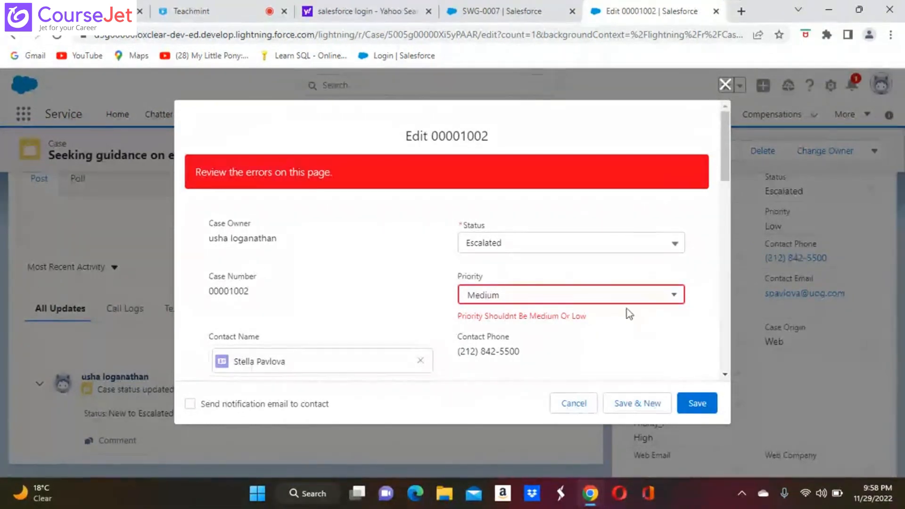
click(678, 297)
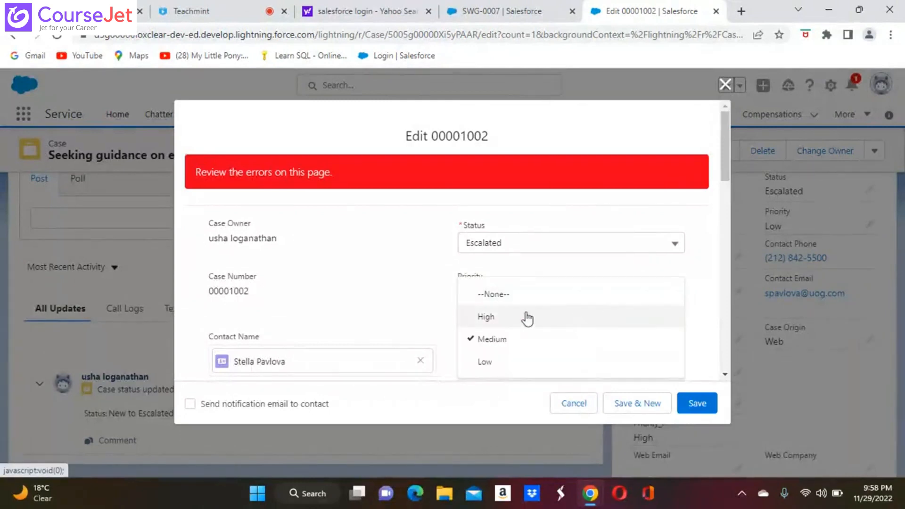
click(491, 315)
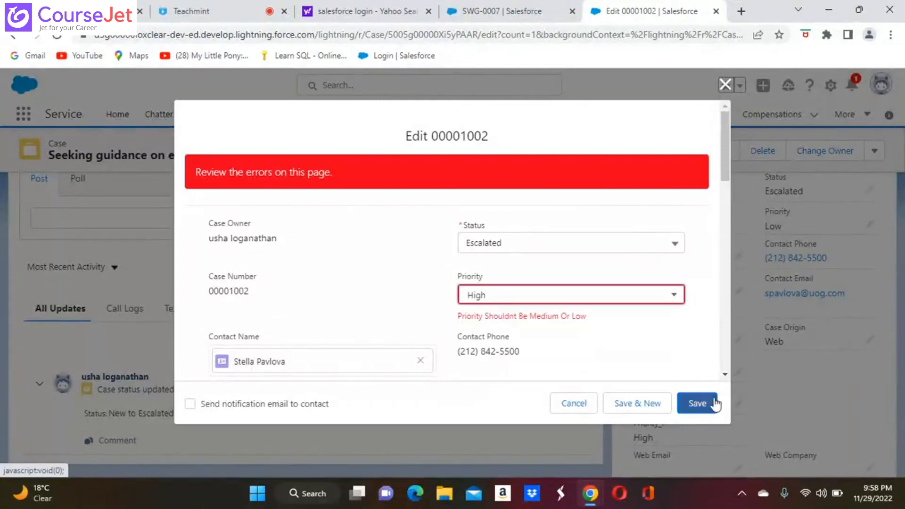
click(701, 403)
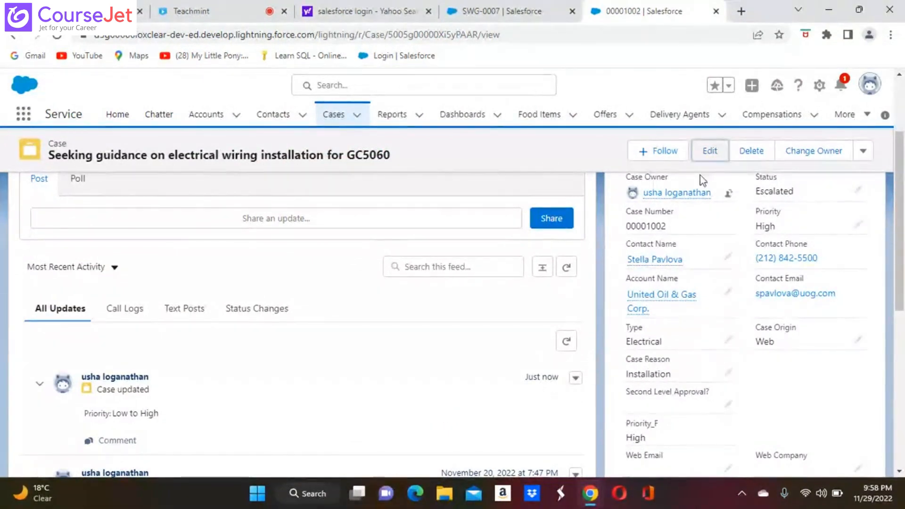
Step: Repeat the test: try Medium priority again, then save the case with High
click(709, 152)
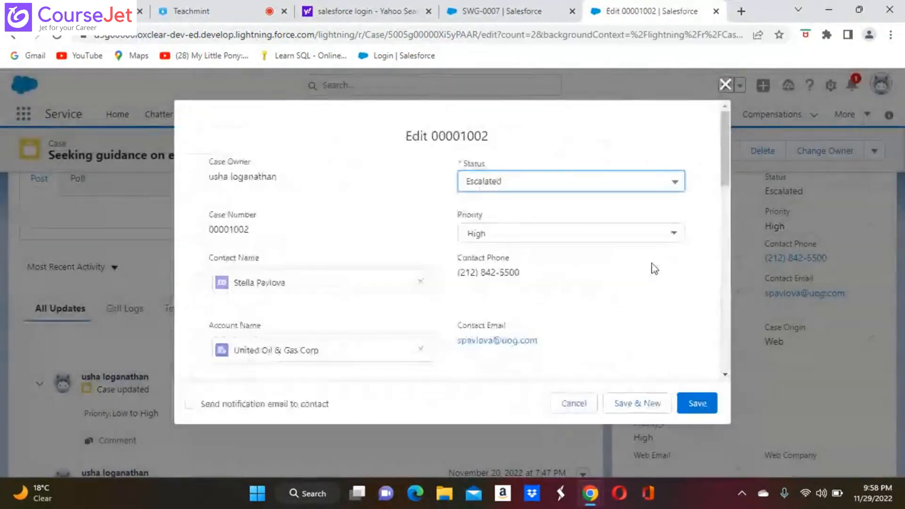
click(671, 238)
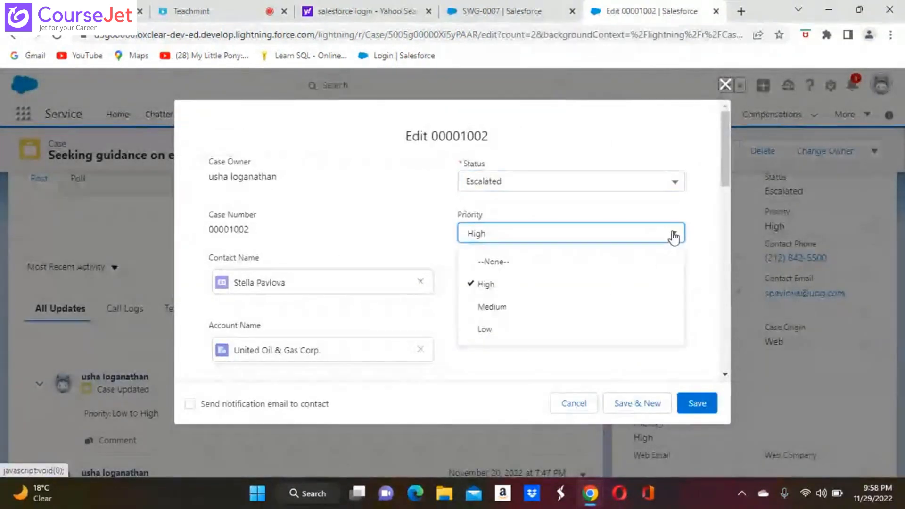
click(501, 308)
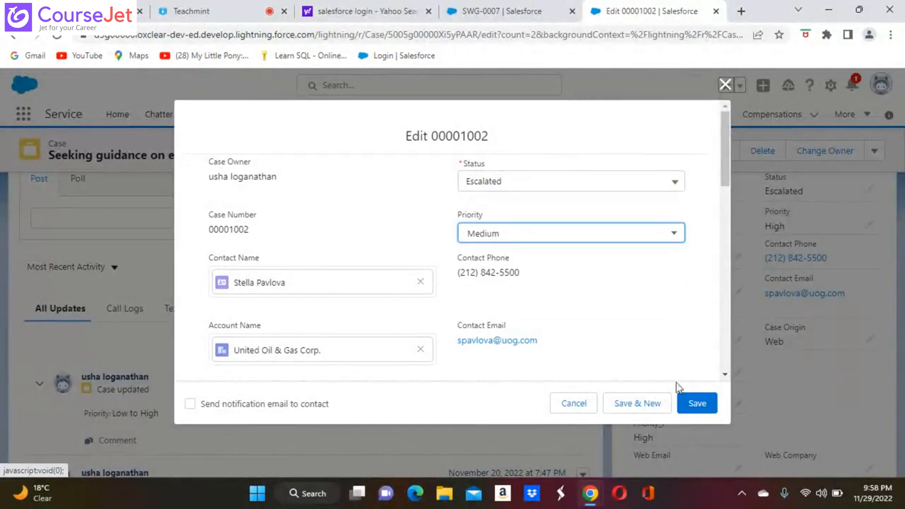
click(697, 403)
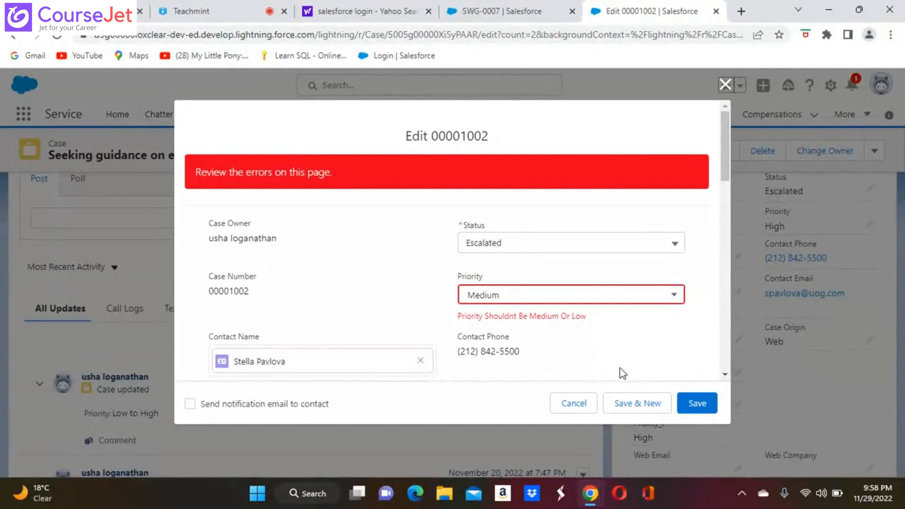
click(676, 297)
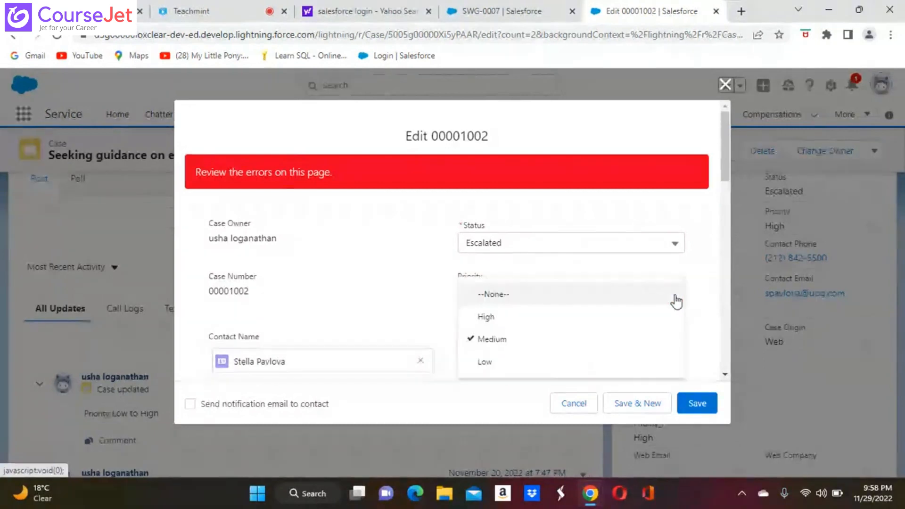
click(505, 318)
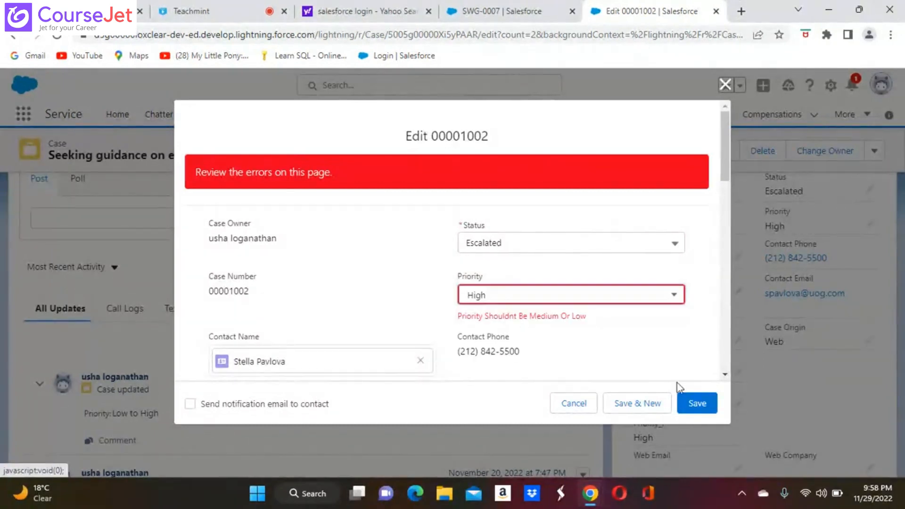
click(697, 403)
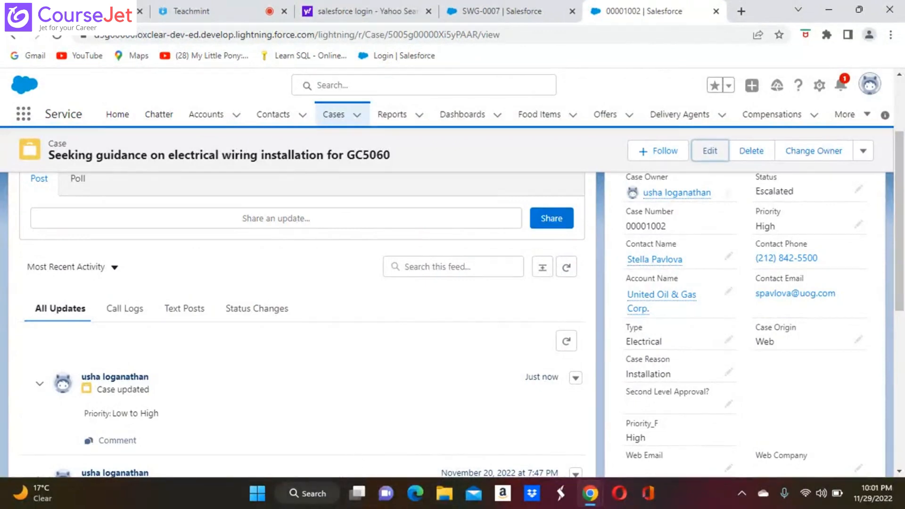
click(257, 493)
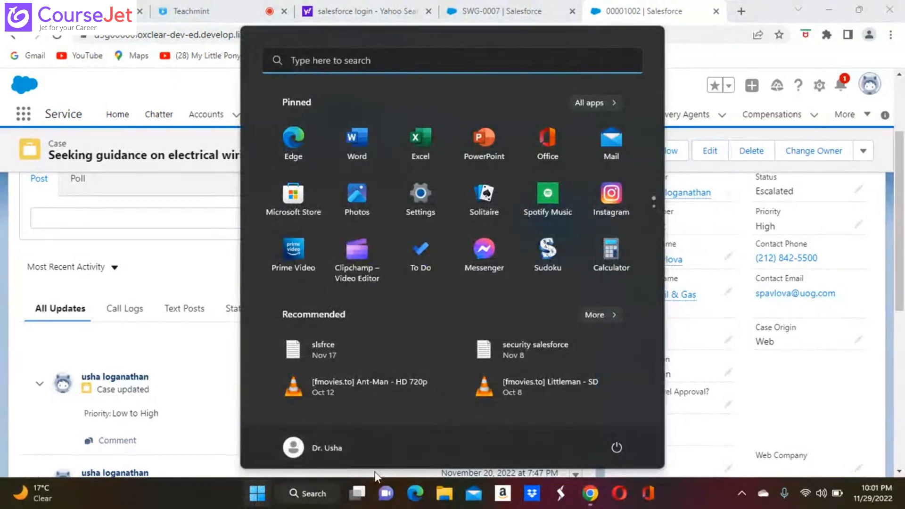
click(321, 490)
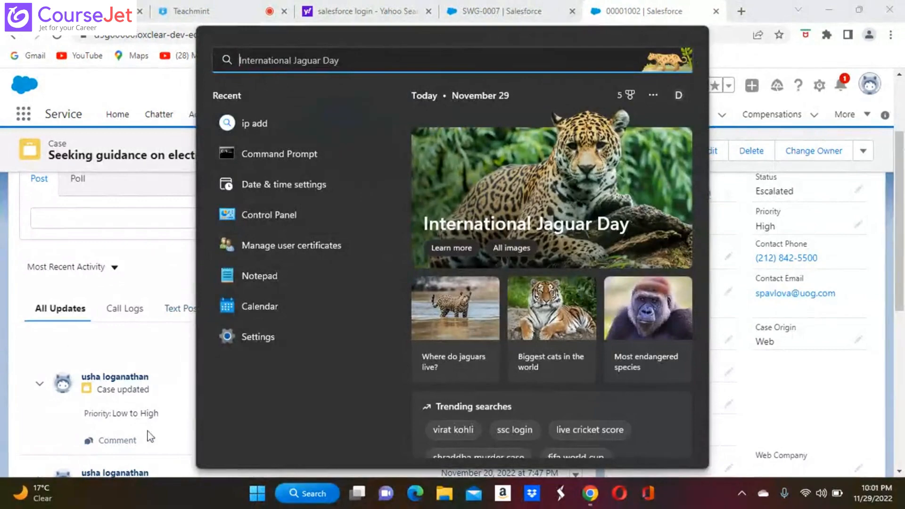
click(16, 348)
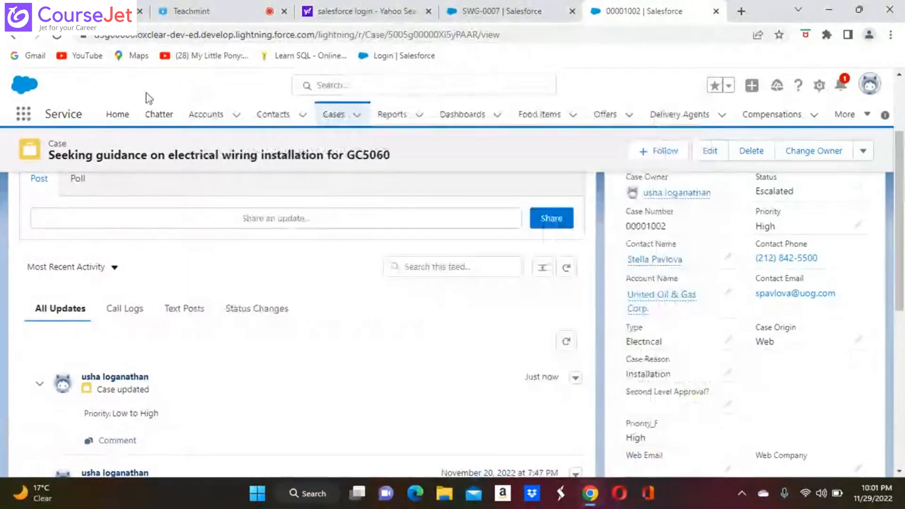
click(820, 87)
Step: Open Setup Home in a new tab and filter Quick Find by 'data'
click(761, 121)
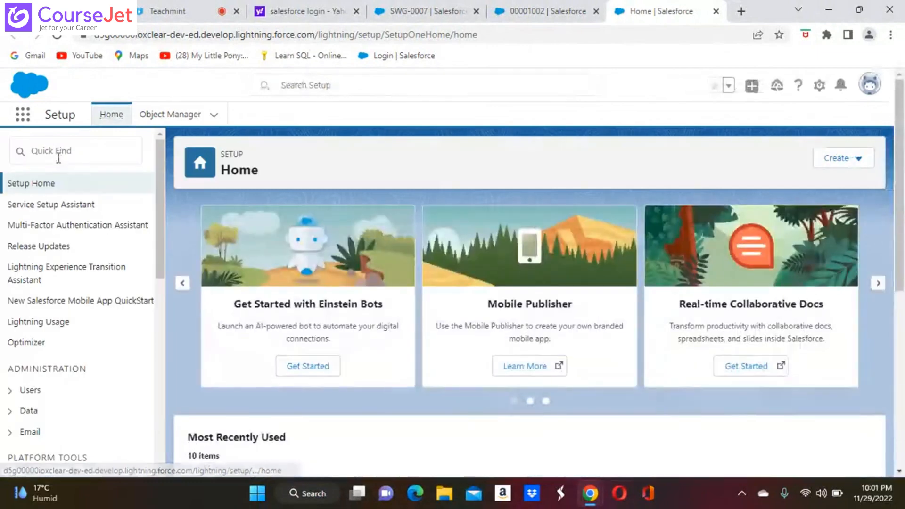
click(58, 155)
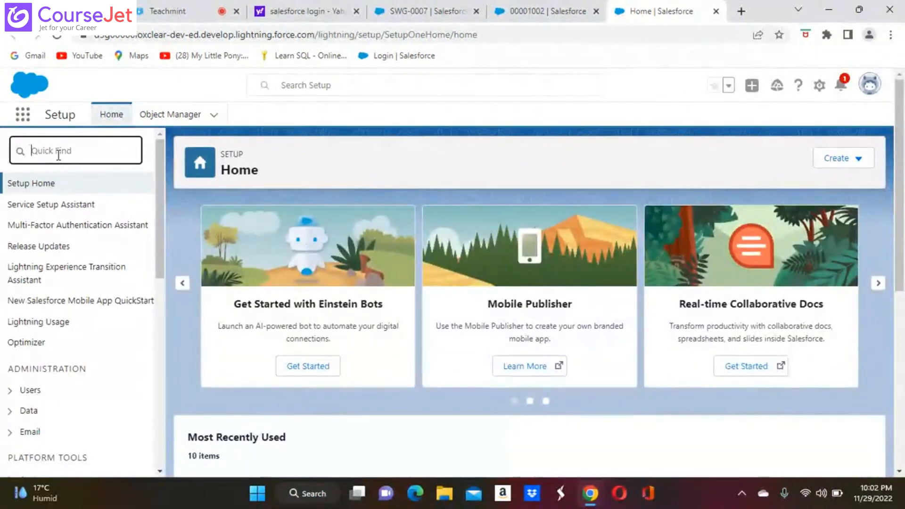
text(data)
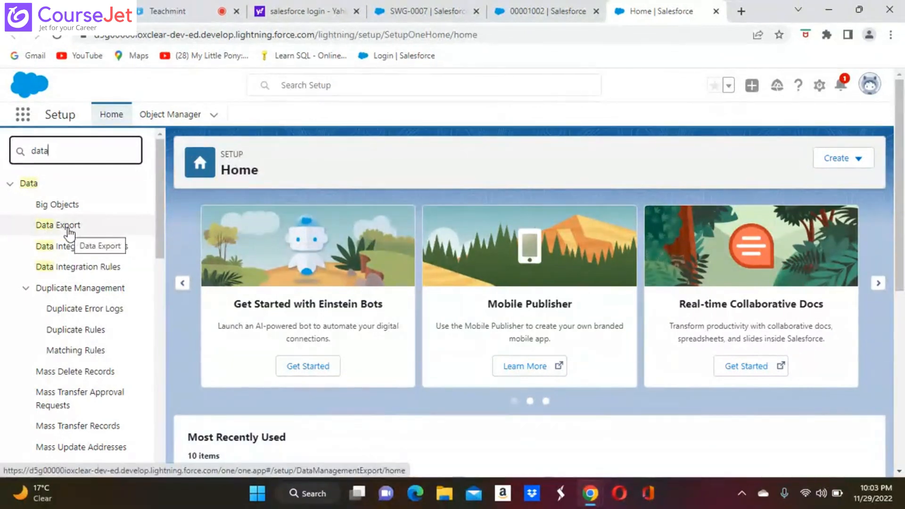
Step: Narrow the Quick Find search to 'data impo' and open Data Import Wizard
text(impo)
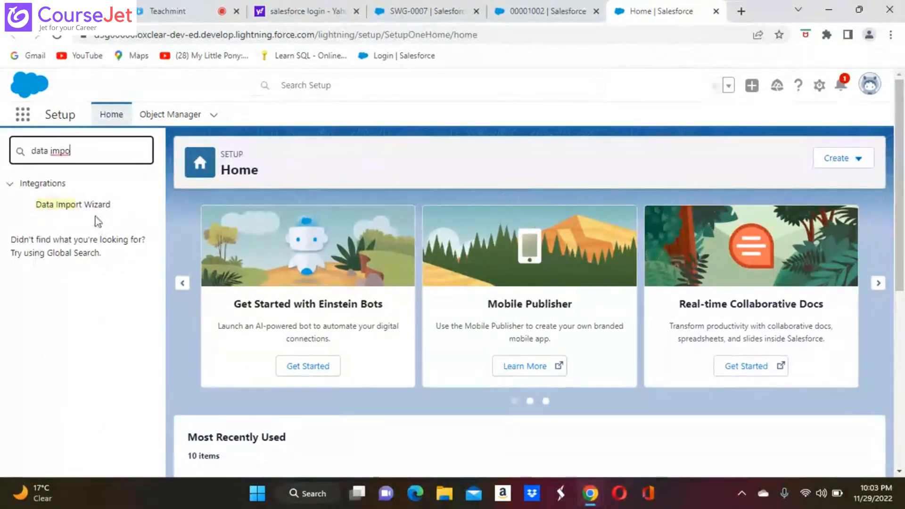
click(92, 208)
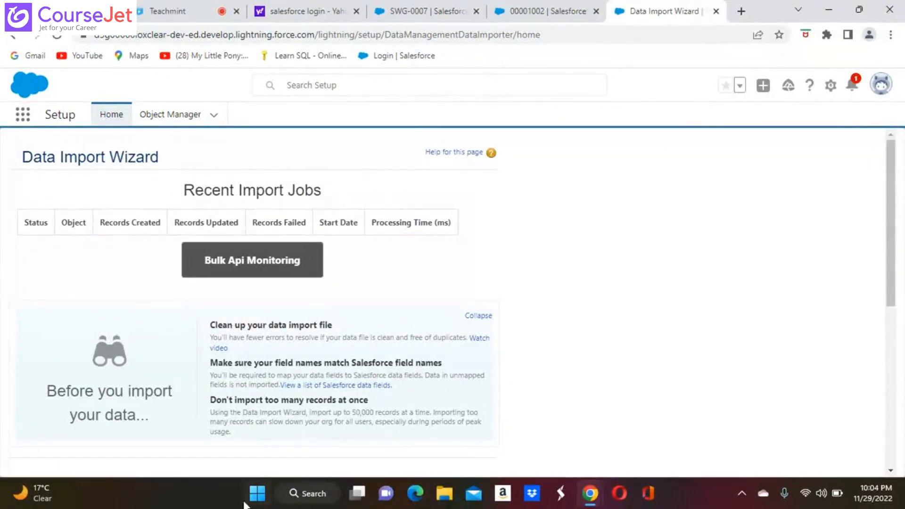
Step: Launch Word from the Start menu and dismiss its Microsoft 365 purchase and trial prompts
click(258, 493)
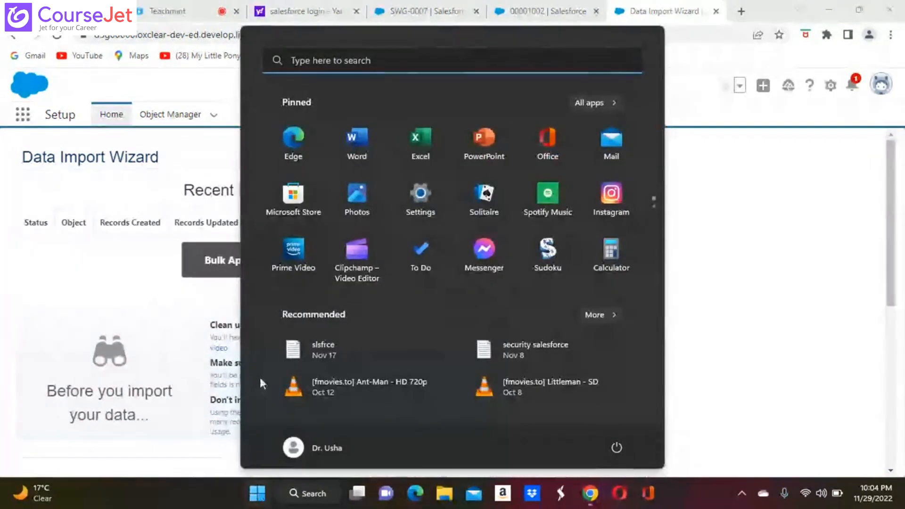
click(361, 137)
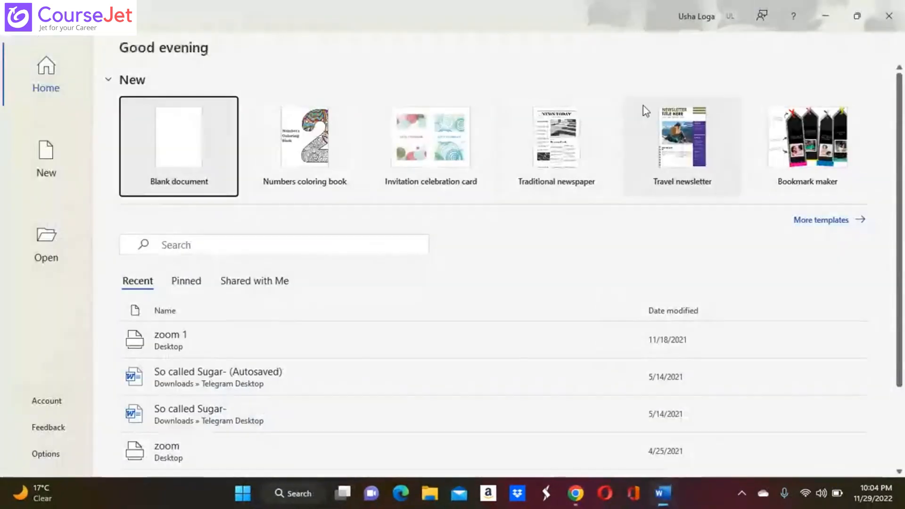
mouse_move(89, 490)
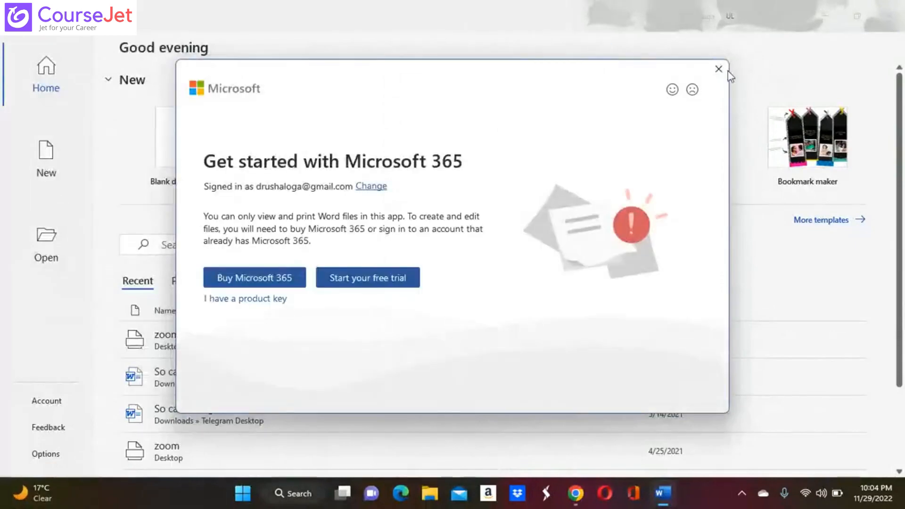
click(717, 71)
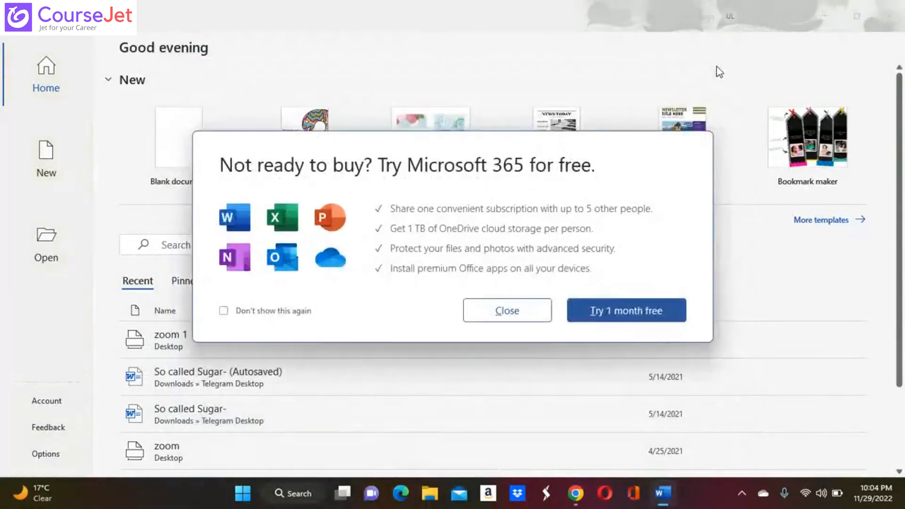
click(509, 312)
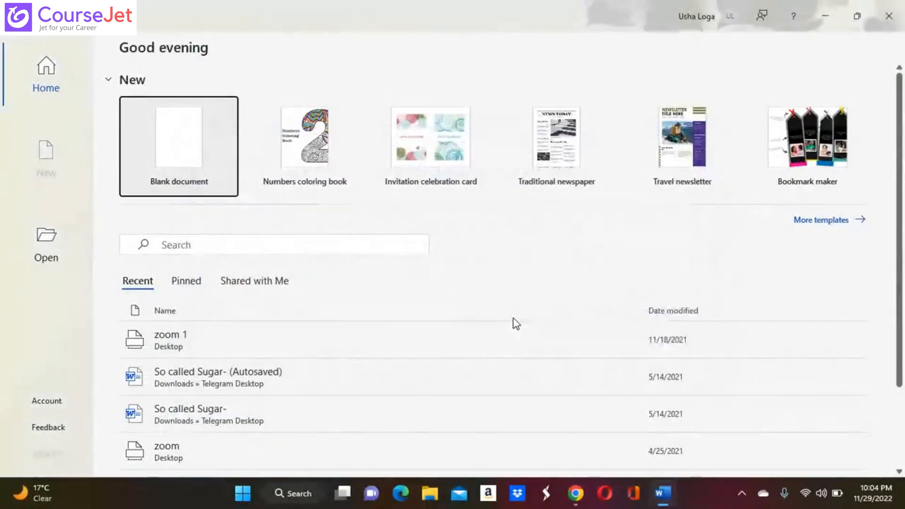
Step: Close Word and launch Excel from the Start menu instead
click(889, 15)
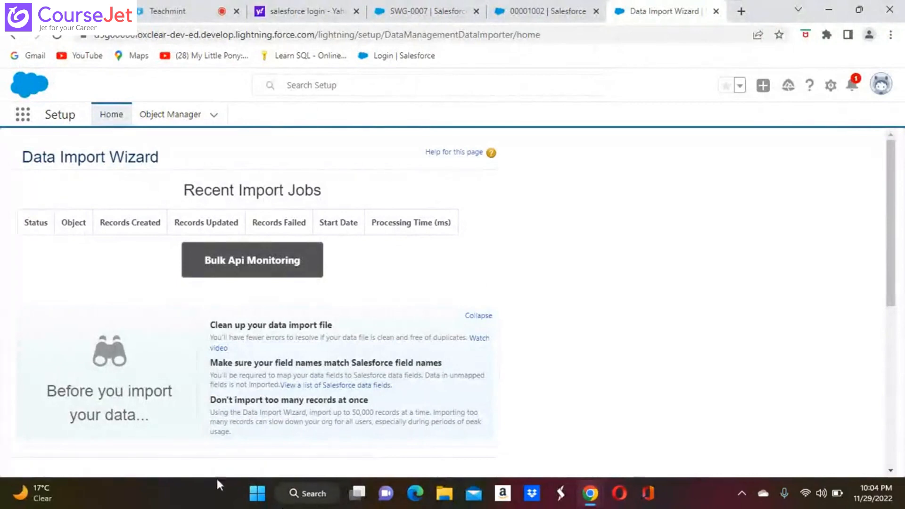
click(259, 493)
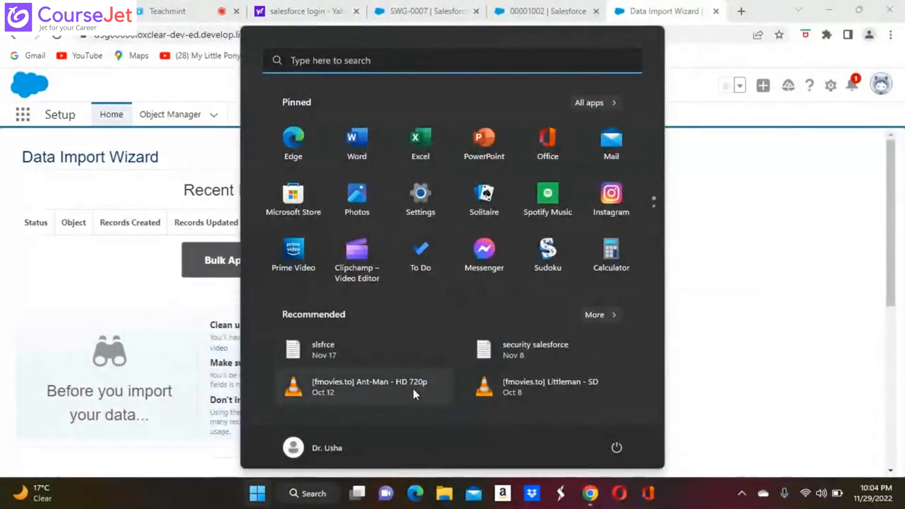
click(420, 143)
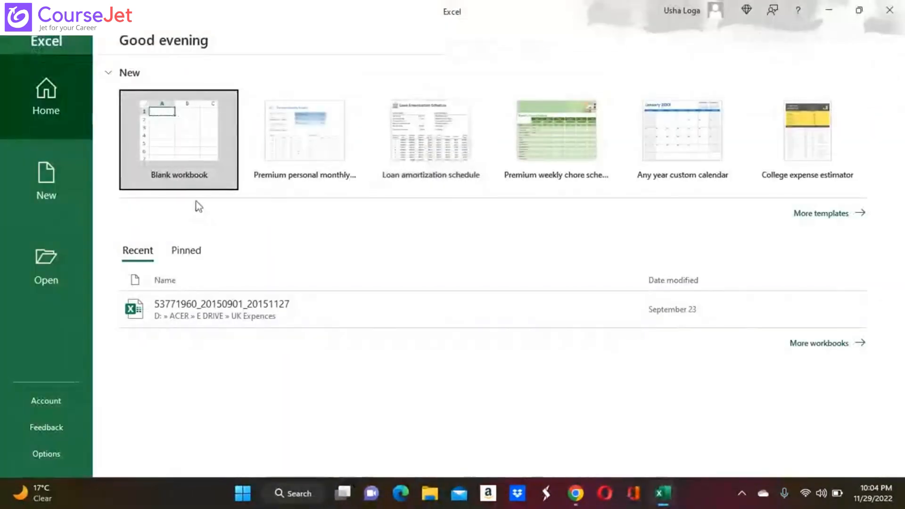
Step: Choose Blank workbook, decline the Microsoft 365 sign-up and free-trial prompts, and try Blank workbook again
click(192, 154)
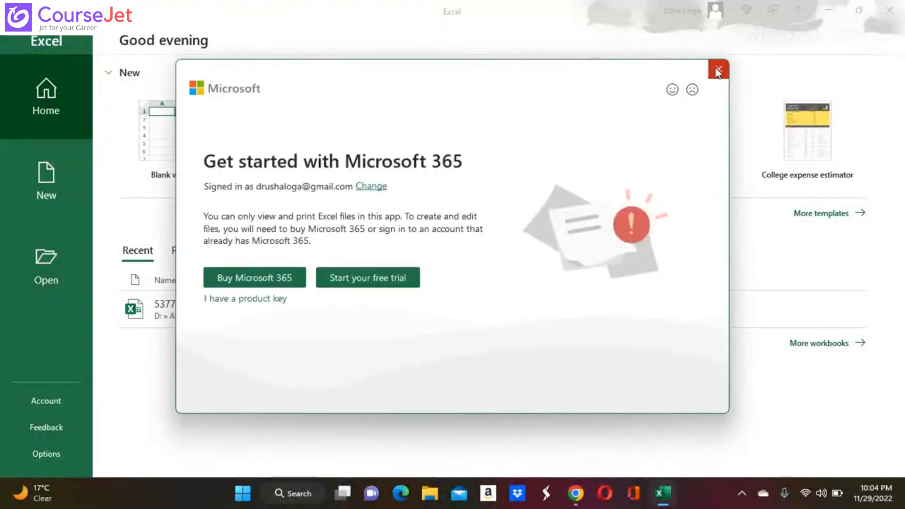
click(716, 71)
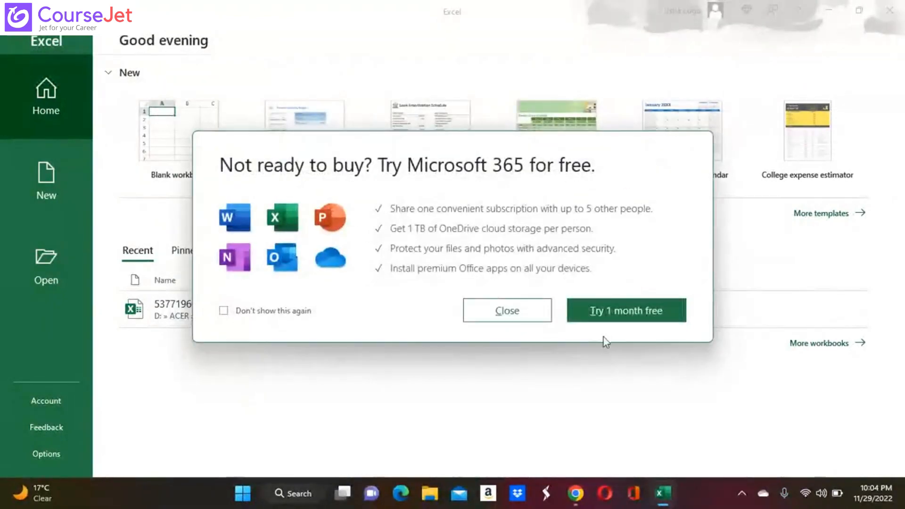
click(521, 309)
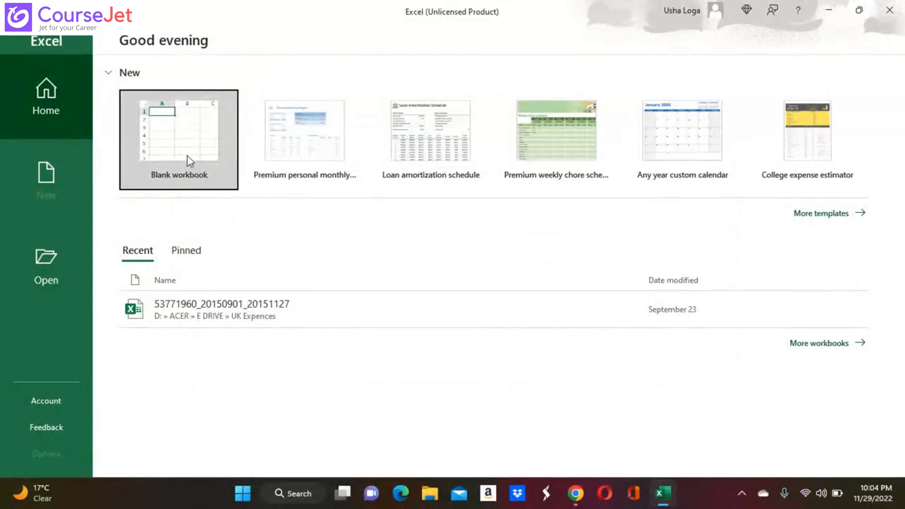
click(200, 128)
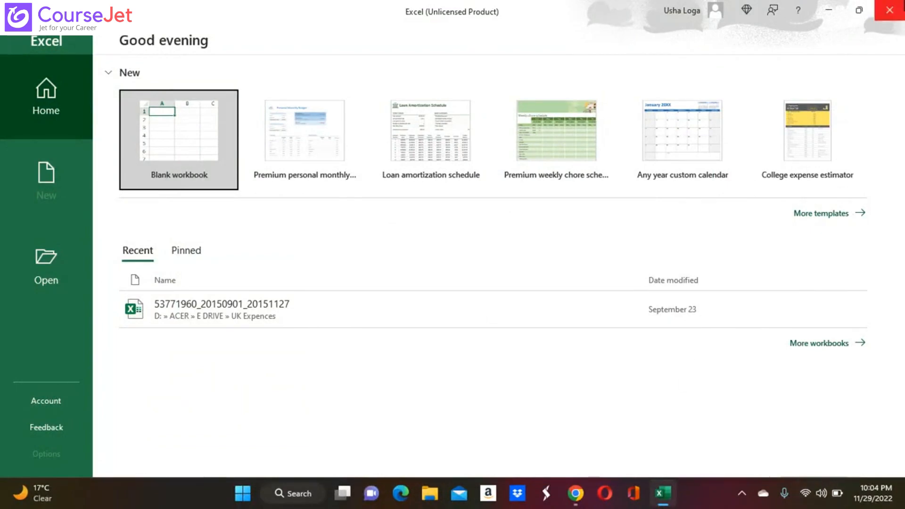
Step: Minimize Excel, toggle the Teachmint mic off and on, then return to Data Import Wizard
click(830, 13)
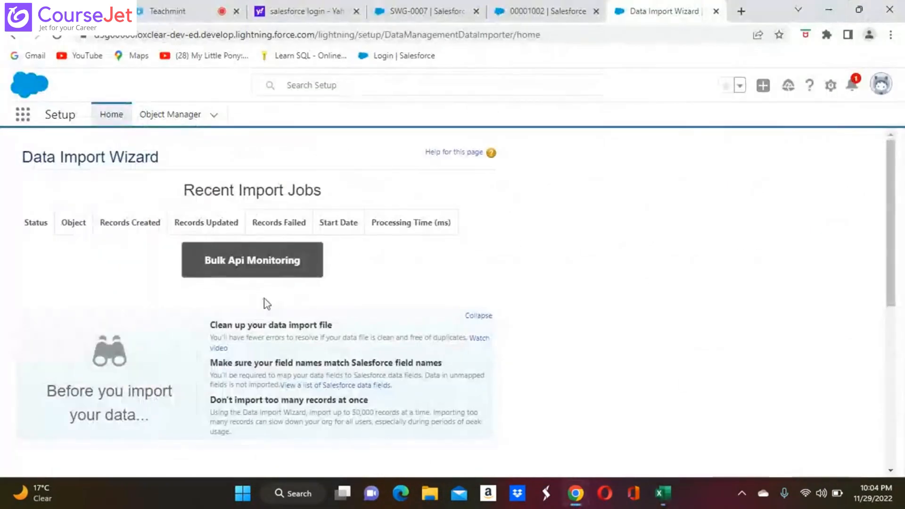
click(193, 12)
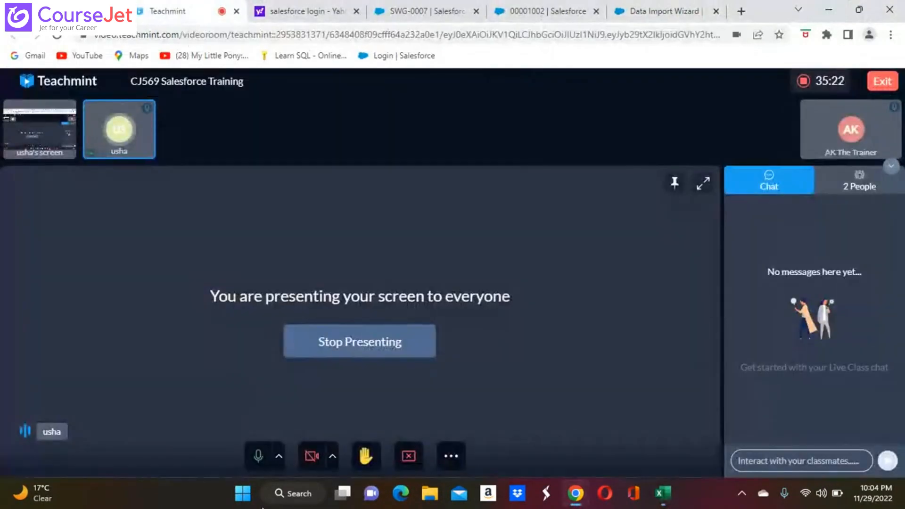
click(261, 463)
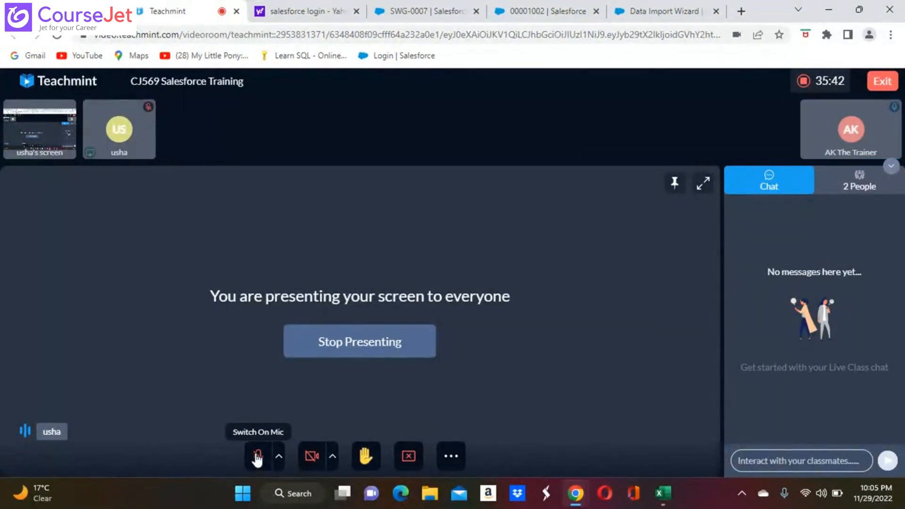
click(257, 457)
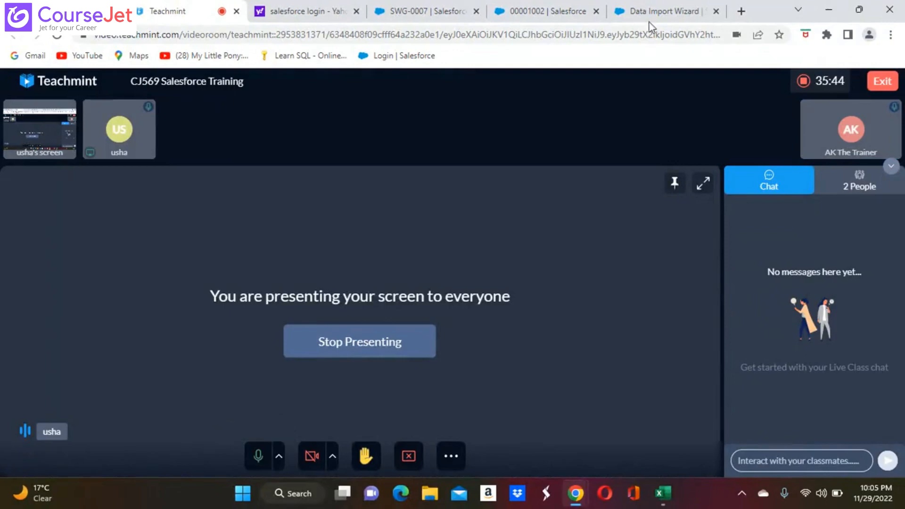
click(669, 7)
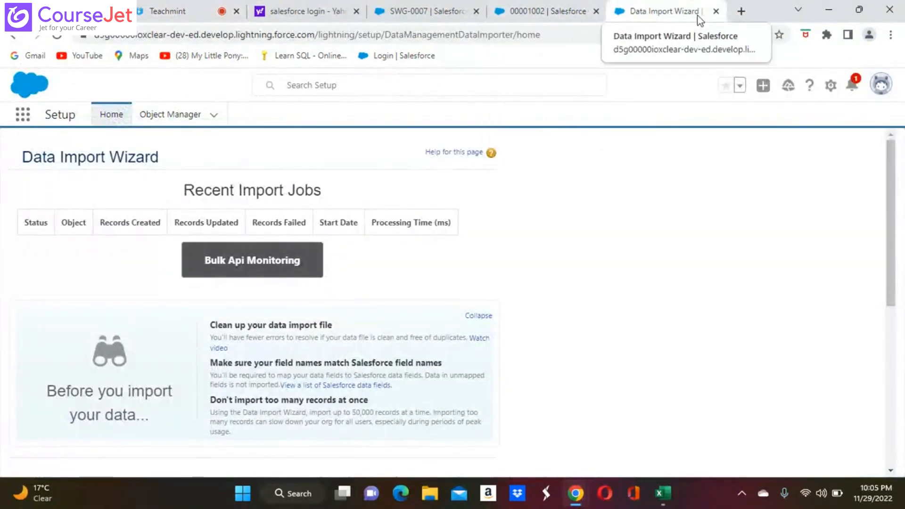
Step: Bring Excel forward, preview and close the Premium personal monthly budget template, and try Blank workbook
click(828, 5)
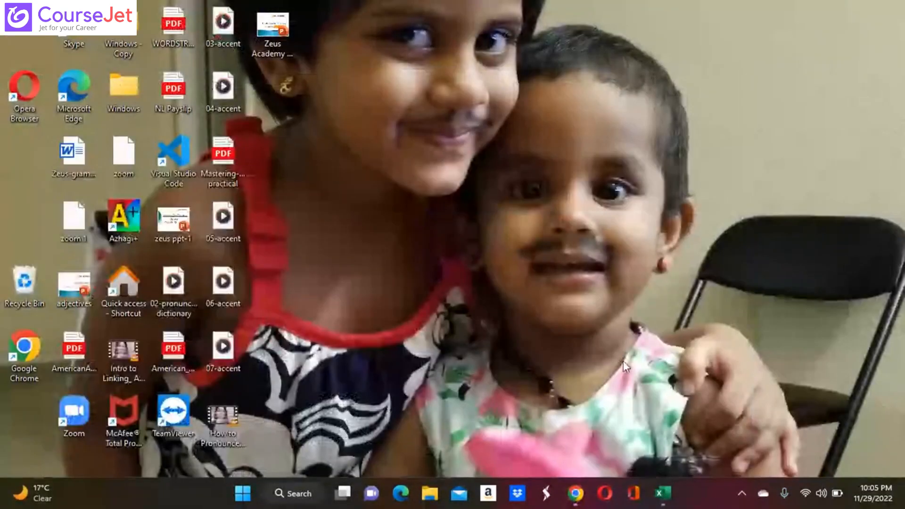
click(662, 494)
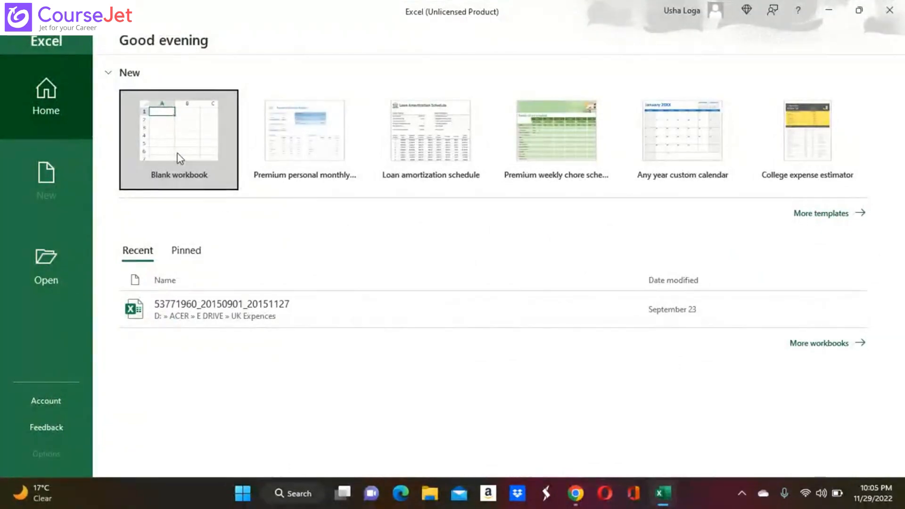
click(264, 156)
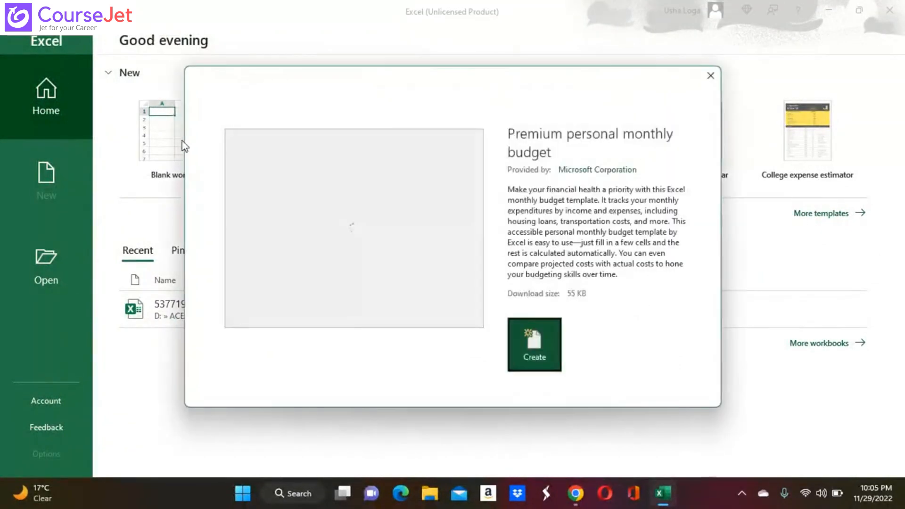
click(710, 74)
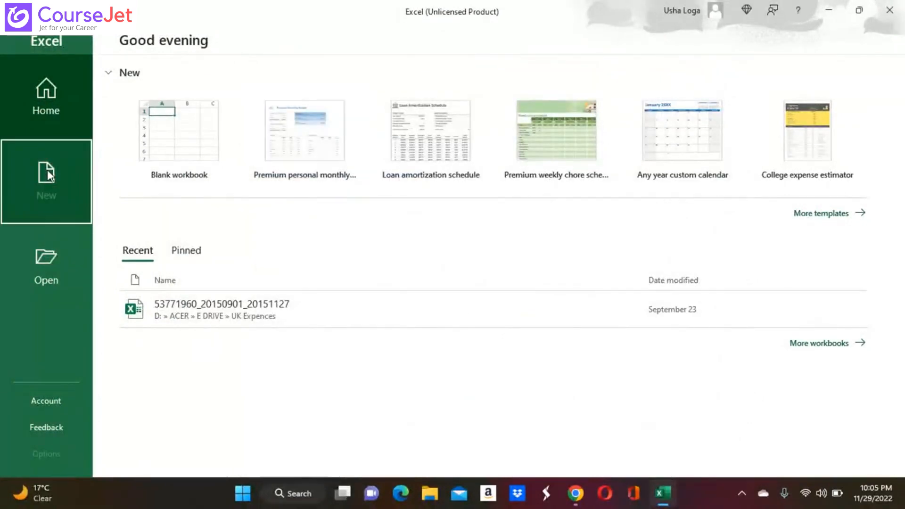
click(41, 259)
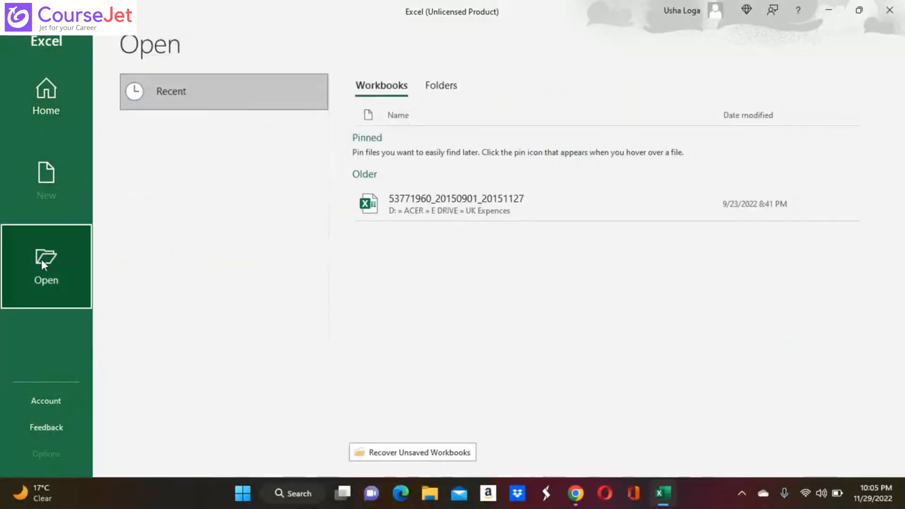
click(51, 93)
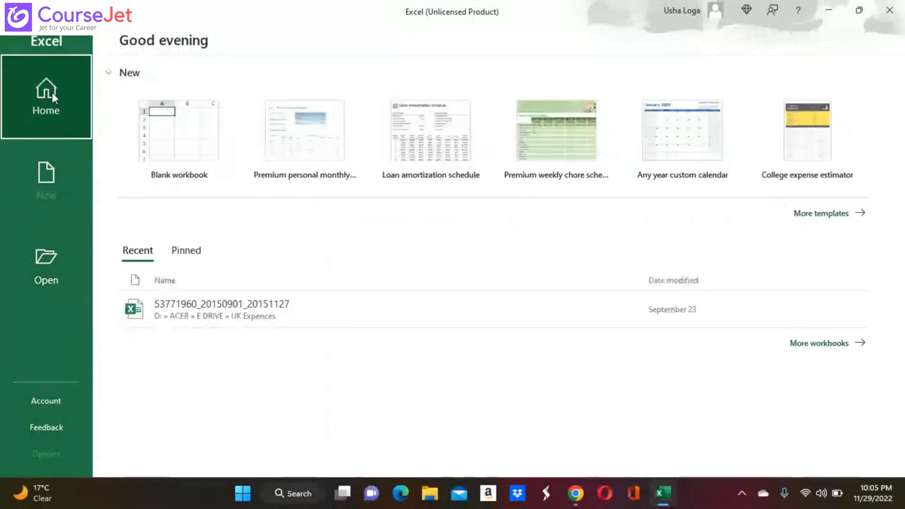
click(200, 130)
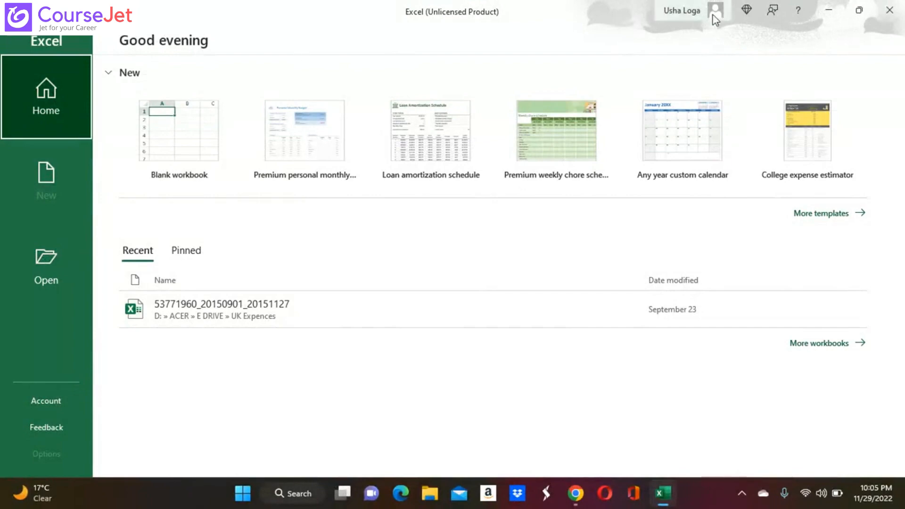
Step: Check the signed-in Excel account, then retry opening a blank workbook
click(675, 12)
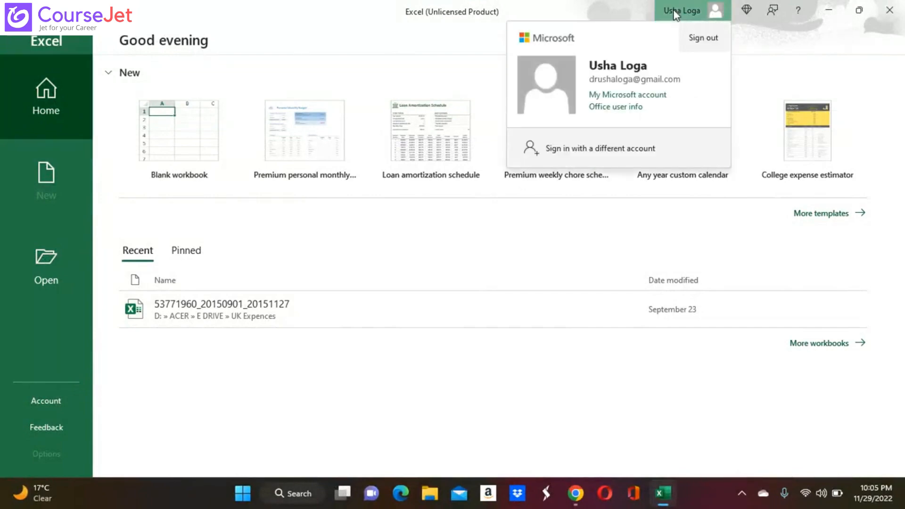
click(460, 394)
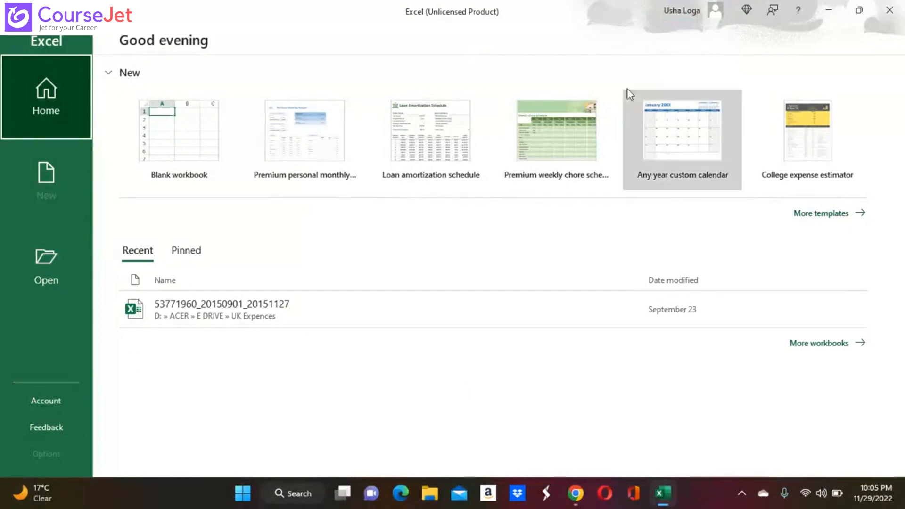
click(686, 11)
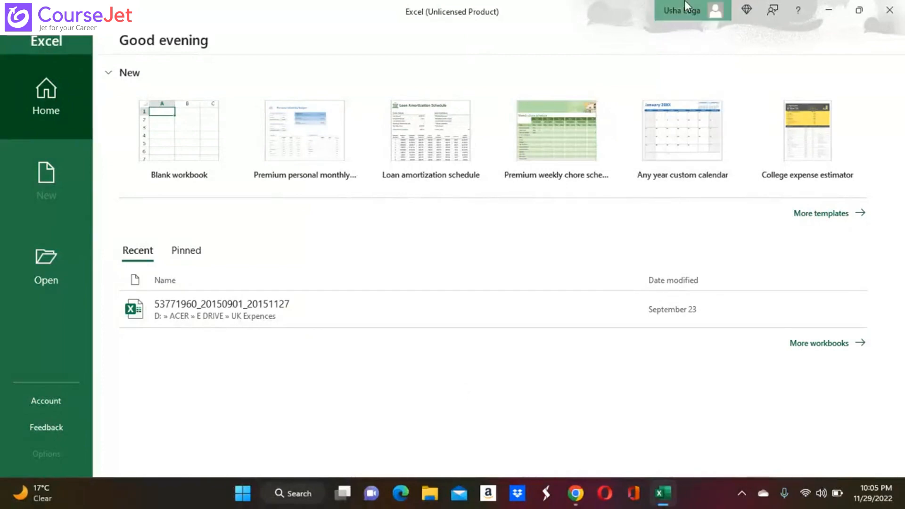
click(186, 138)
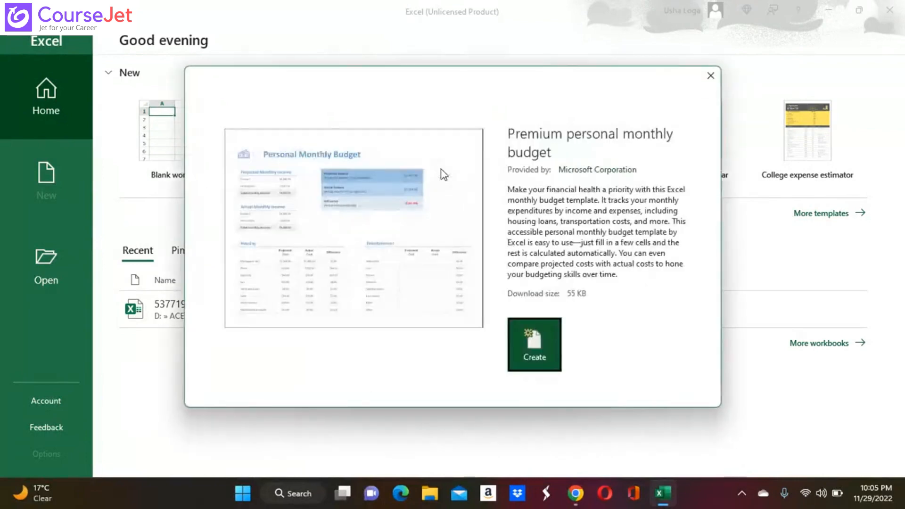
click(709, 77)
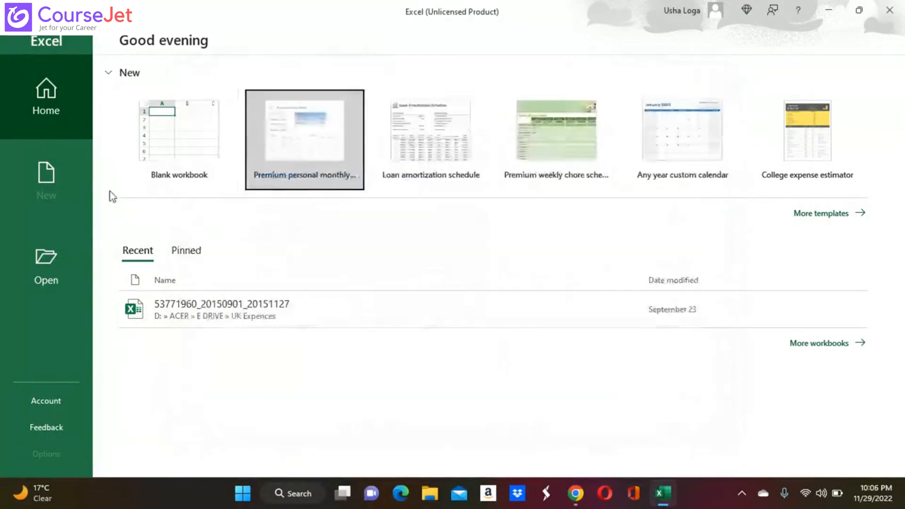
click(183, 142)
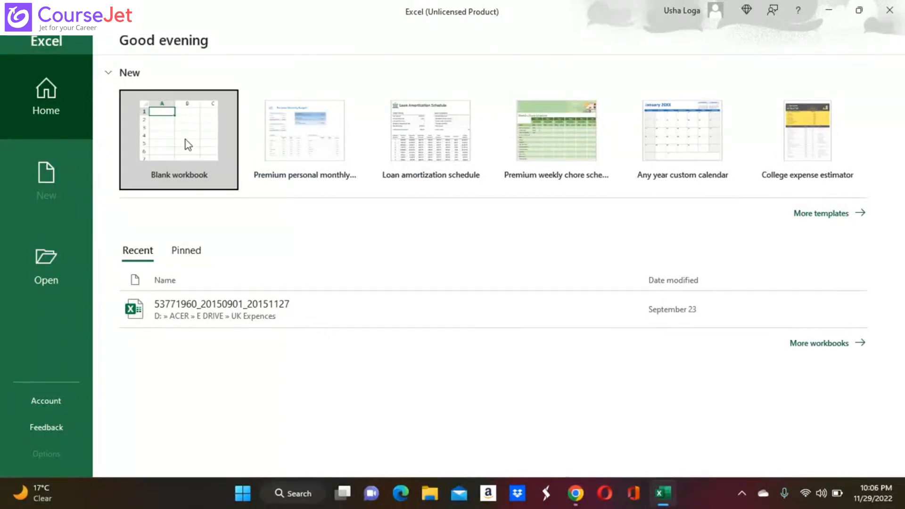
click(188, 145)
Step: Return to Chrome and search Google for 'excel' online in a new tab
click(833, 9)
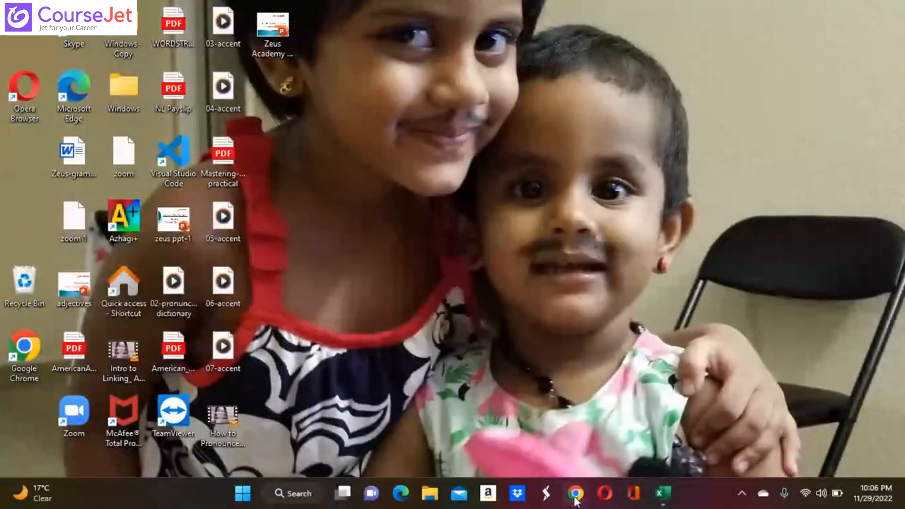
mouse_move(575, 500)
click(507, 423)
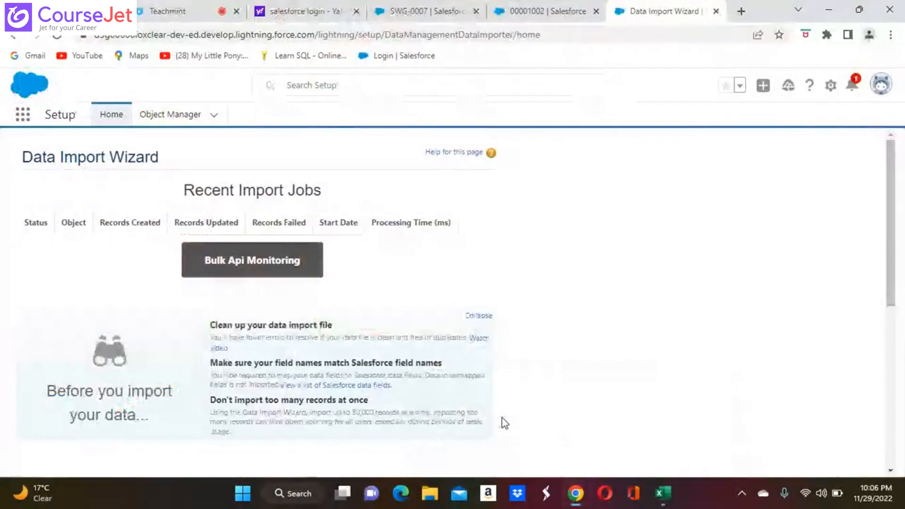
click(742, 12)
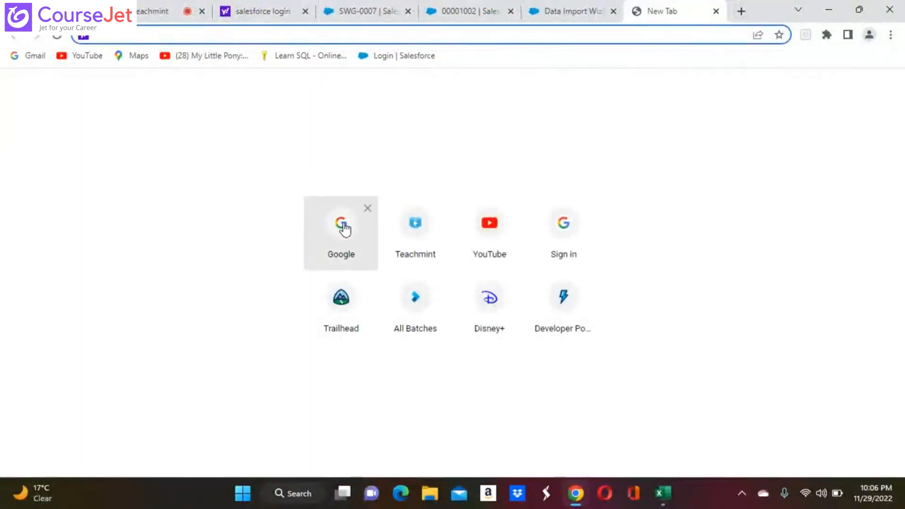
click(343, 226)
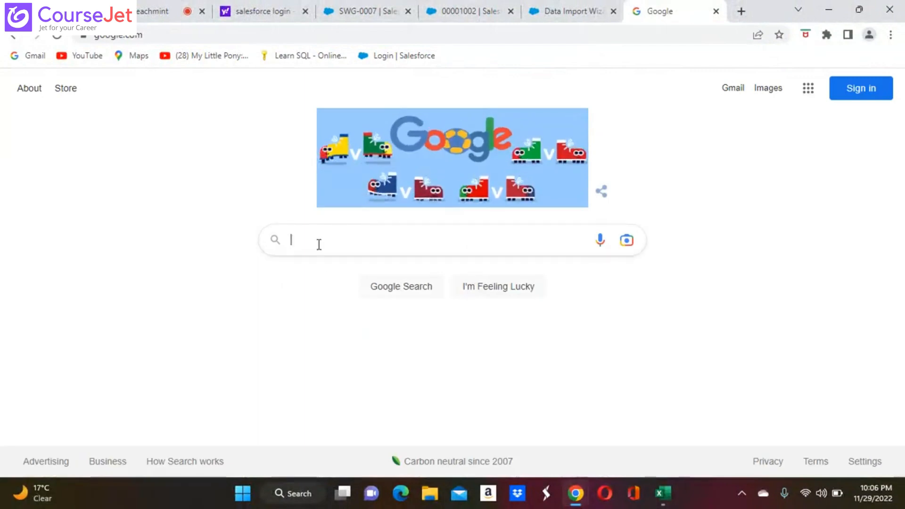
text(excel)
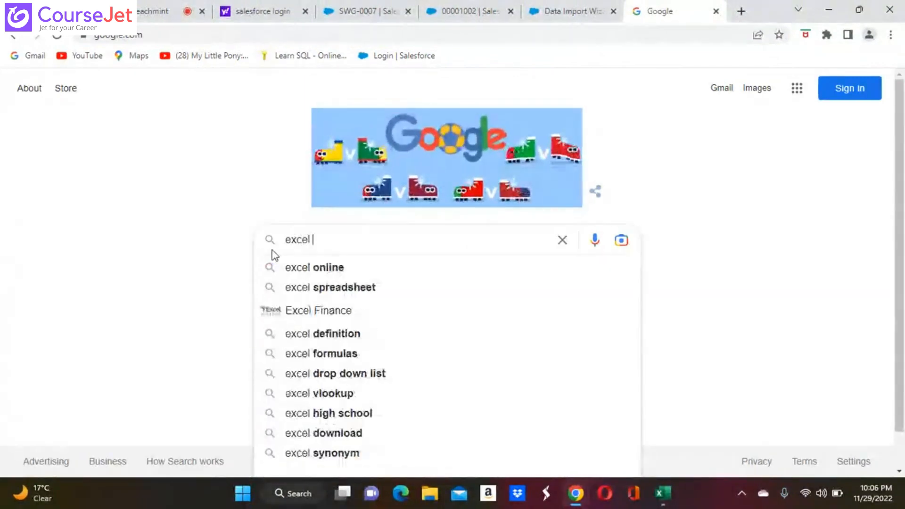
click(333, 267)
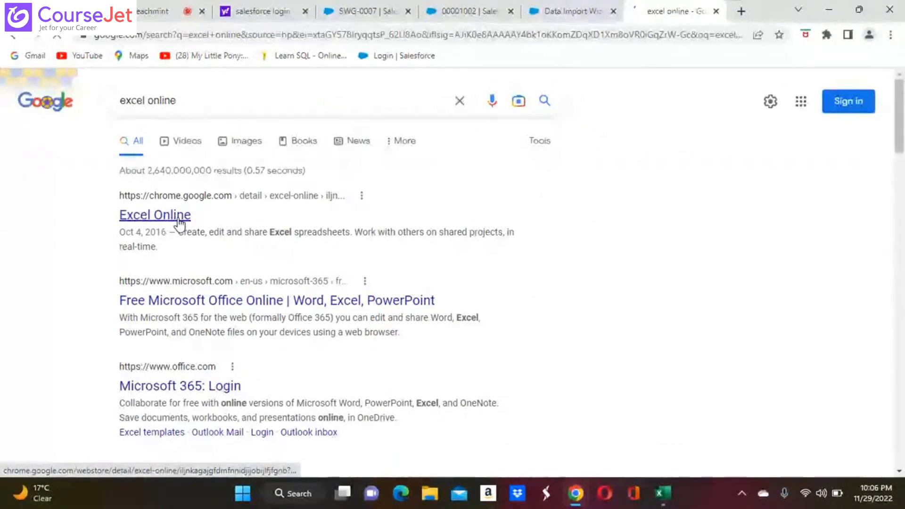
Step: Open the Microsoft 365 free Office Online result and choose 'Sign up for free'
click(179, 216)
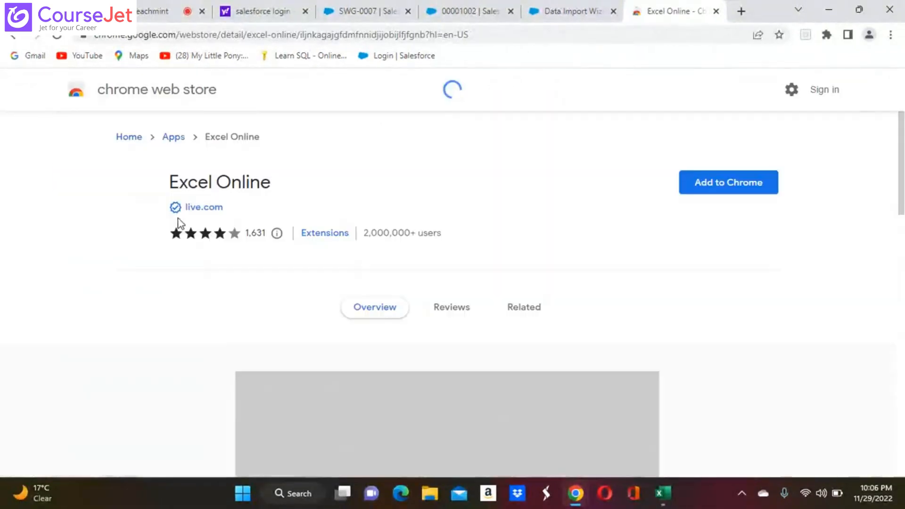
click(14, 38)
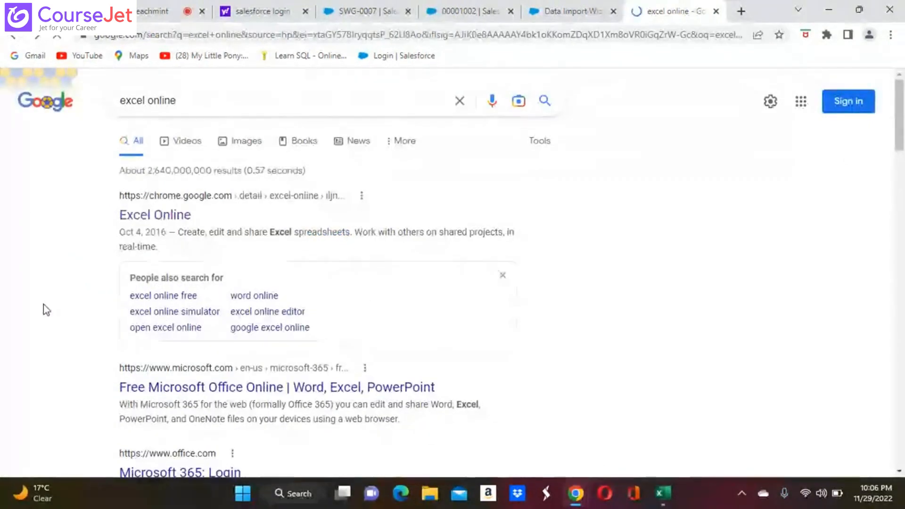
scroll(43, 304, down, 2)
scroll(452, 283, down, 1)
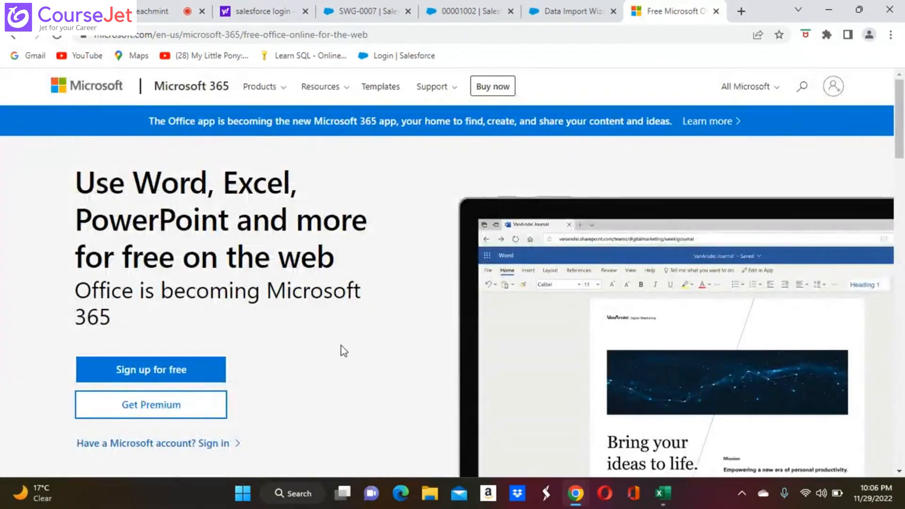
scroll(342, 346, down, 10)
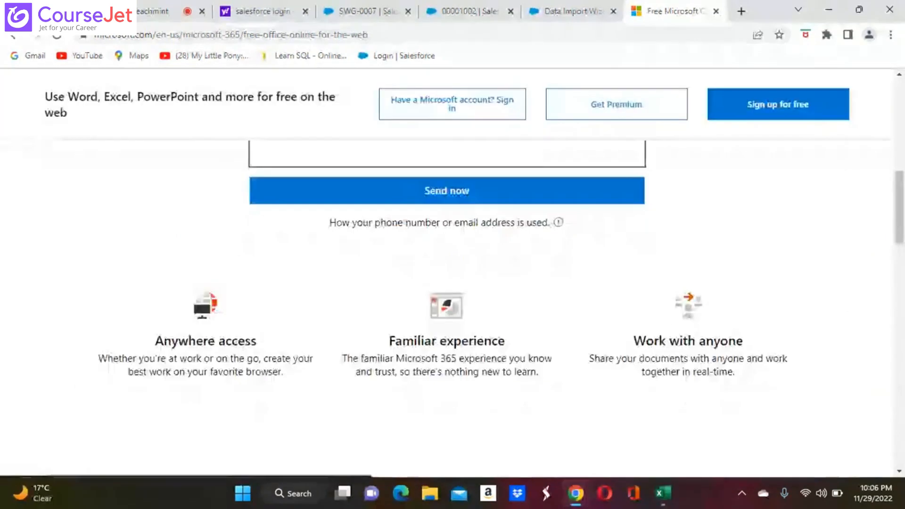
scroll(447, 306, up, 2)
scroll(446, 306, up, 1)
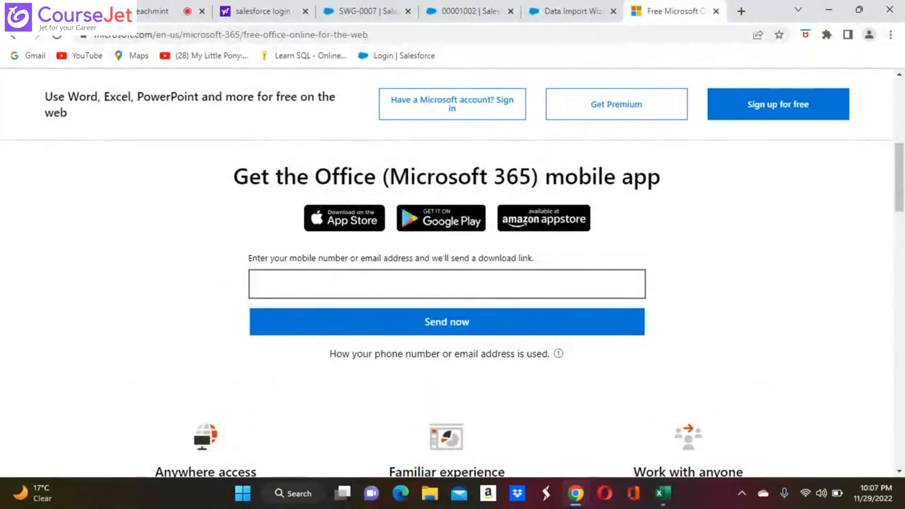
scroll(447, 272, up, 8)
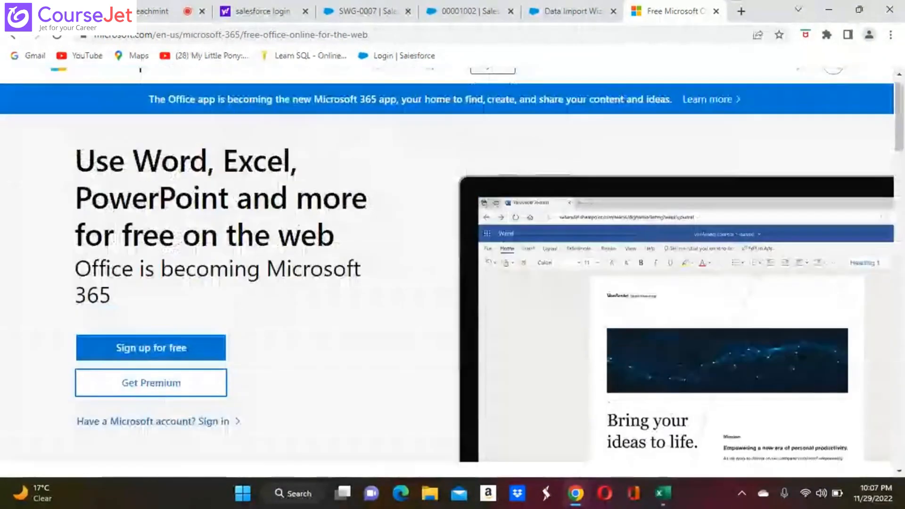
scroll(447, 271, up, 1)
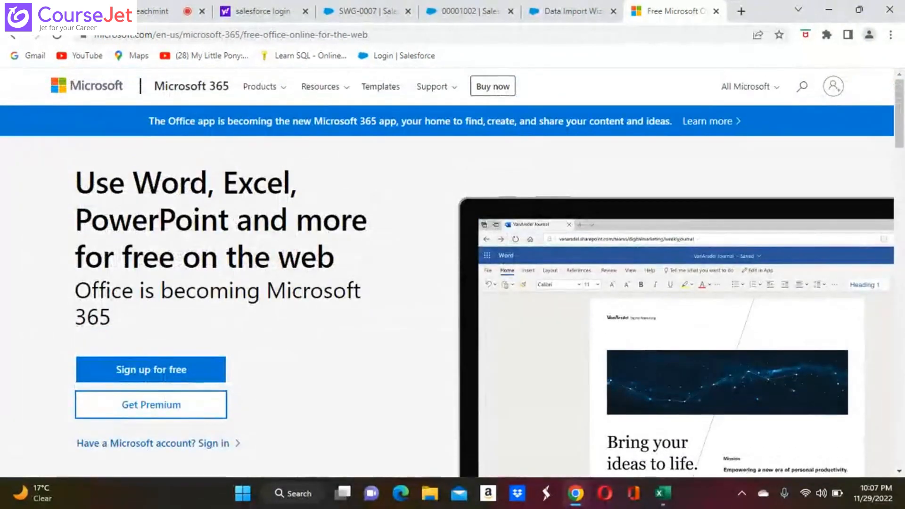
scroll(210, 288, down, 1)
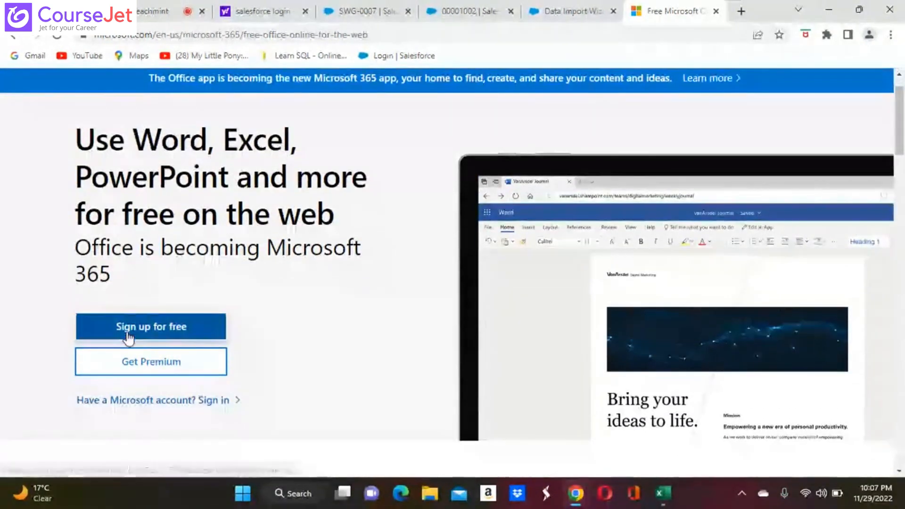
click(169, 325)
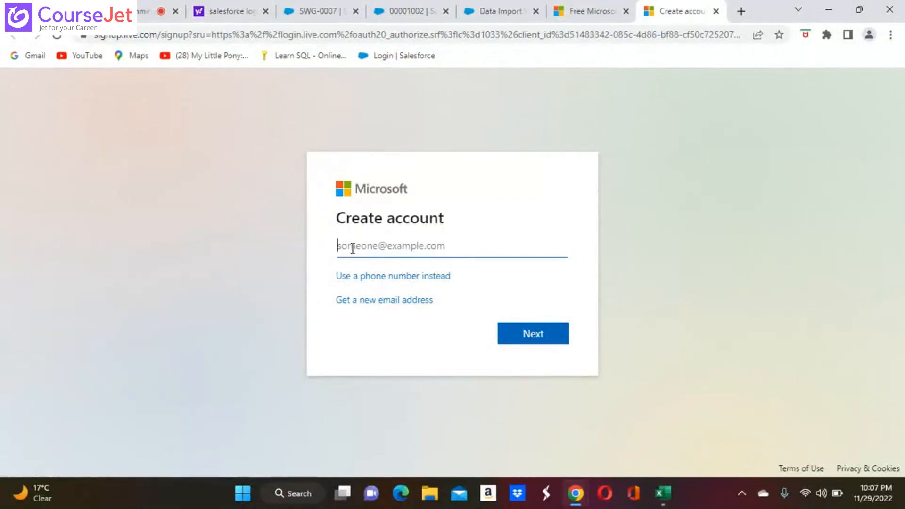
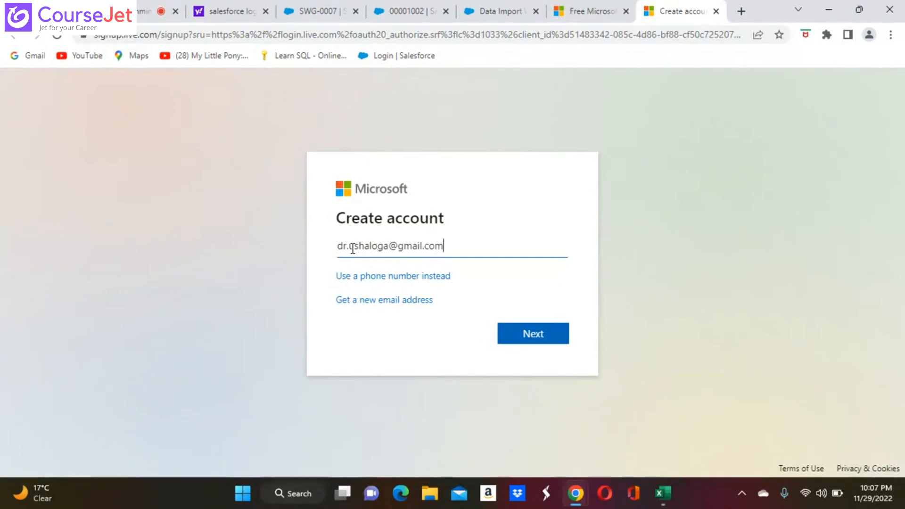
Step: Submit two Gmail addresses for the new account, both already Microsoft accounts
click(516, 338)
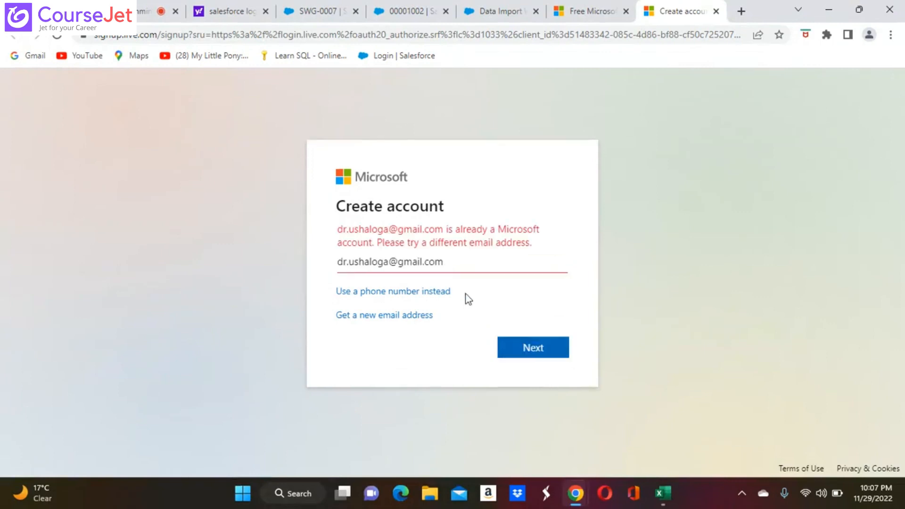
click(391, 262)
key(BackSpace)
key(BackSpace)
key(BackSpace)
key(BackSpace)
key(BackSpace)
key(BackSpace)
key(BackSpace)
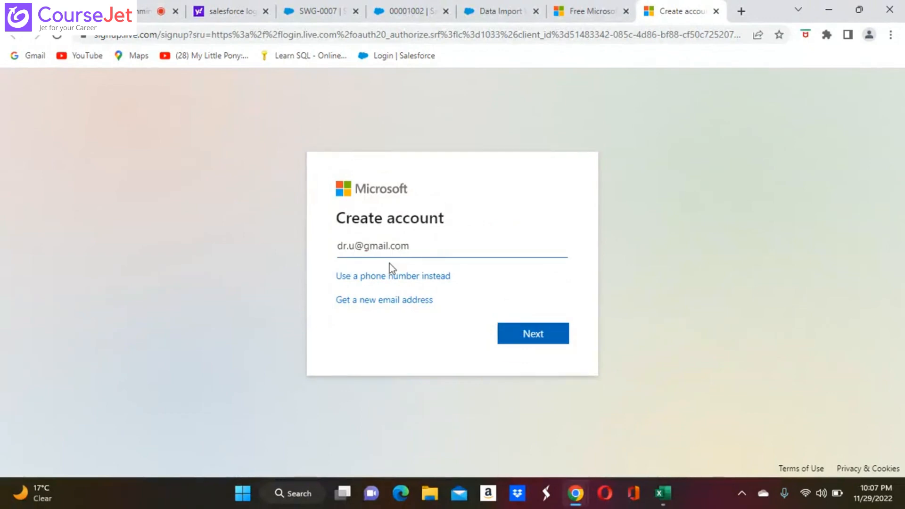
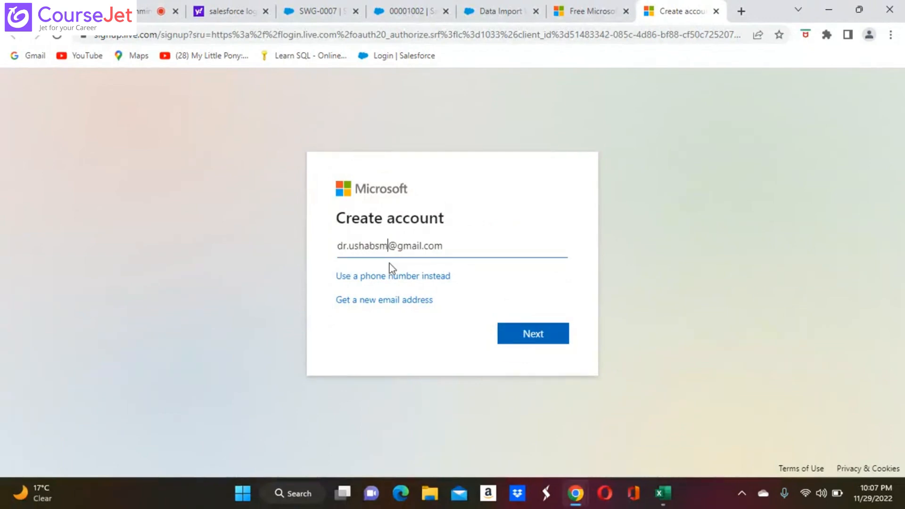
click(540, 335)
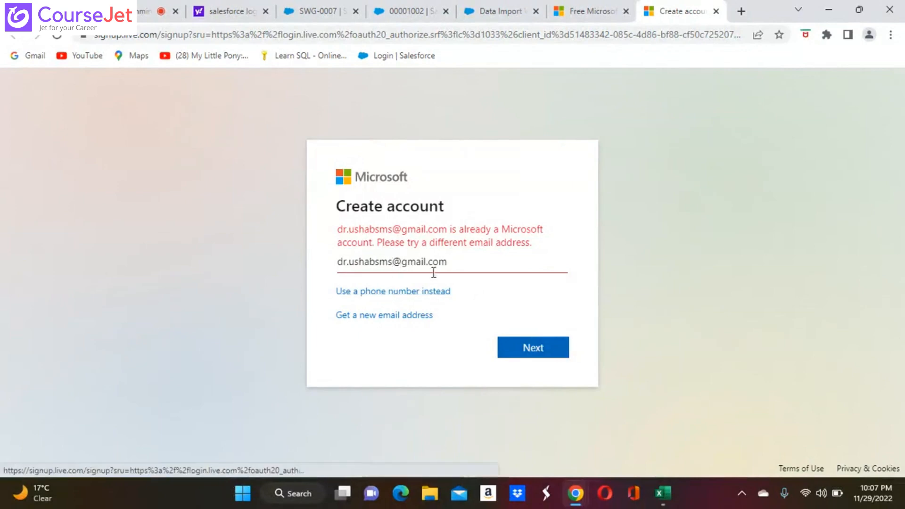
Step: Clear the email field and enter the account's phone number instead
click(450, 261)
key(BackSpace)
key(BackSpace)
key(BackSpace)
key(BackSpace)
key(BackSpace)
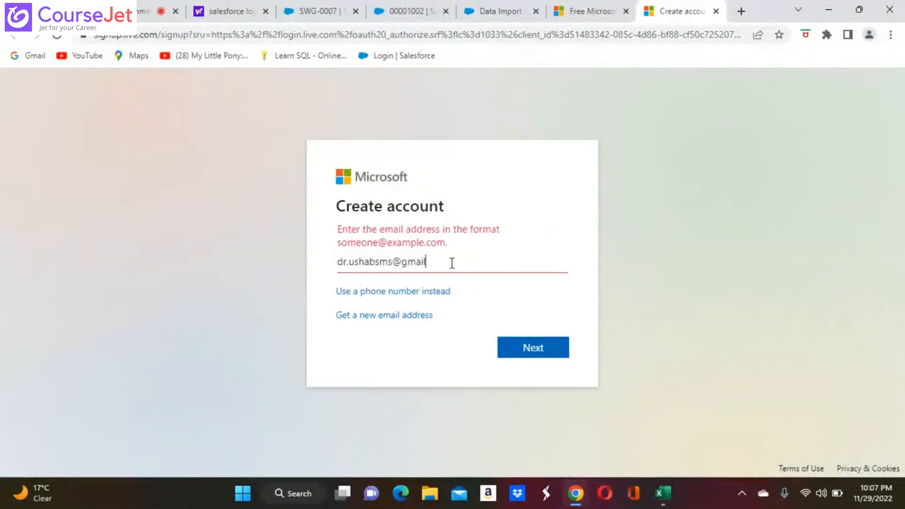
key(BackSpace)
key(BackSpace)
key(BackSpace)
key(BackSpace)
key(BackSpace)
key(BackSpace)
key(BackSpace)
key(BackSpace)
key(BackSpace)
key(BackSpace)
key(BackSpace)
key(BackSpace)
key(BackSpace)
key(BackSpace)
key(BackSpace)
key(BackSpace)
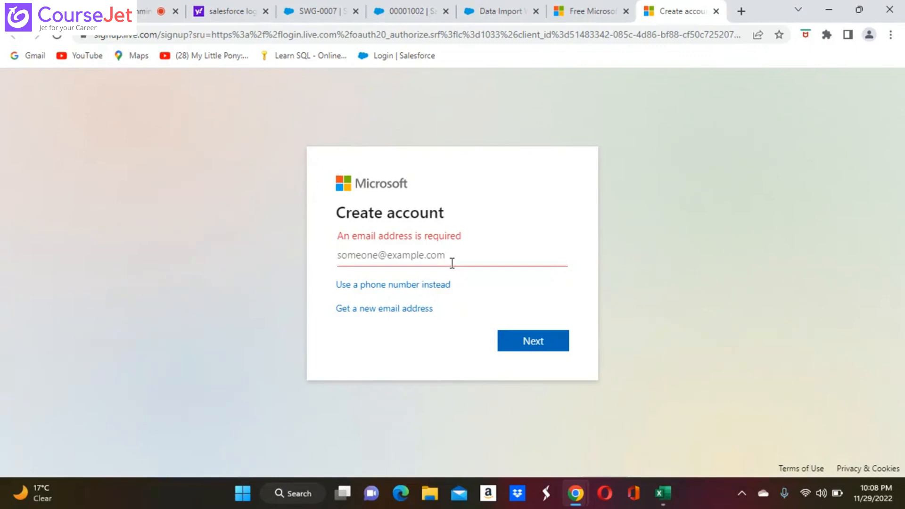
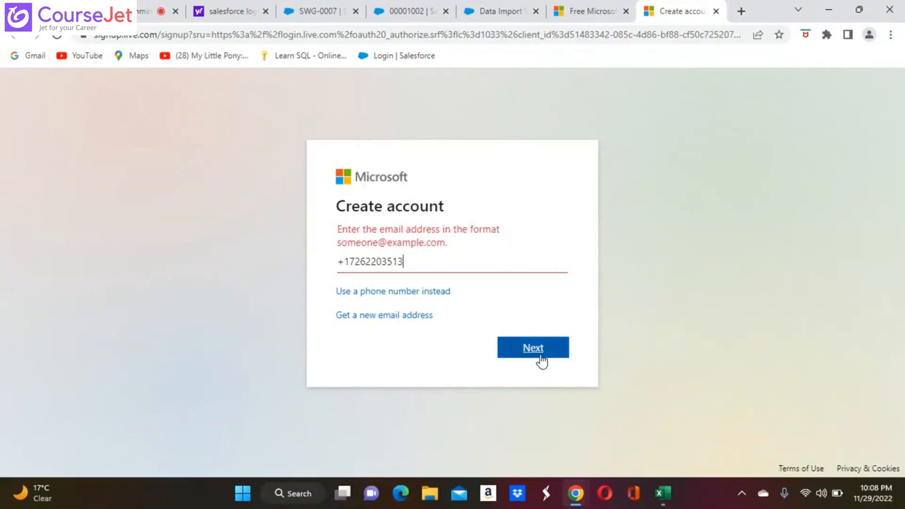
Step: Switch to phone sign-up and submit the account's phone number
click(424, 292)
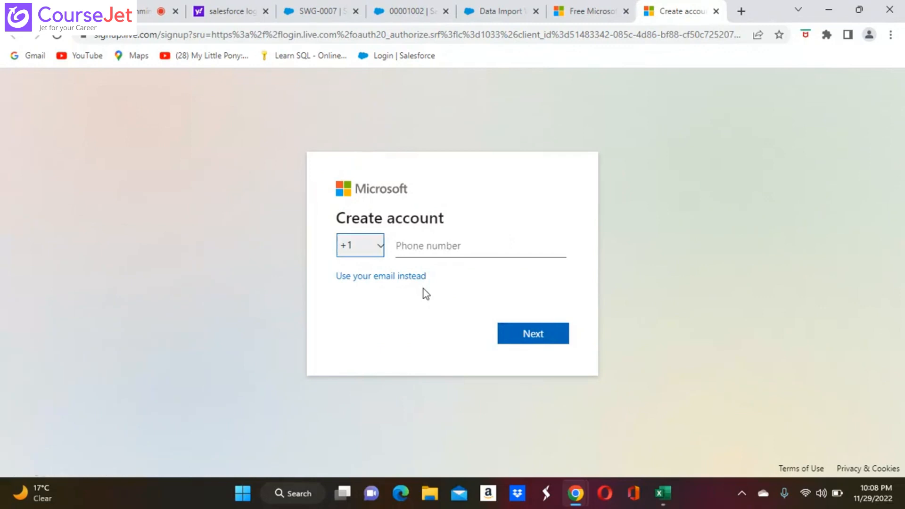
click(412, 245)
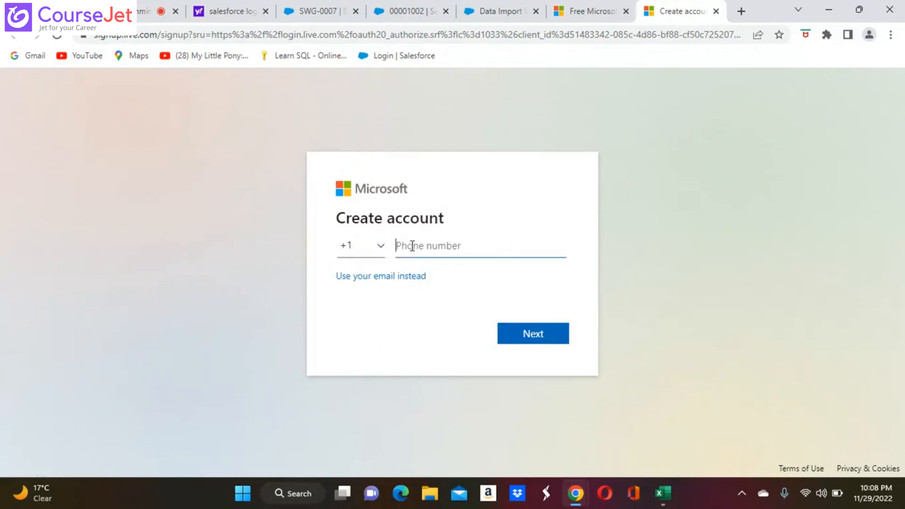
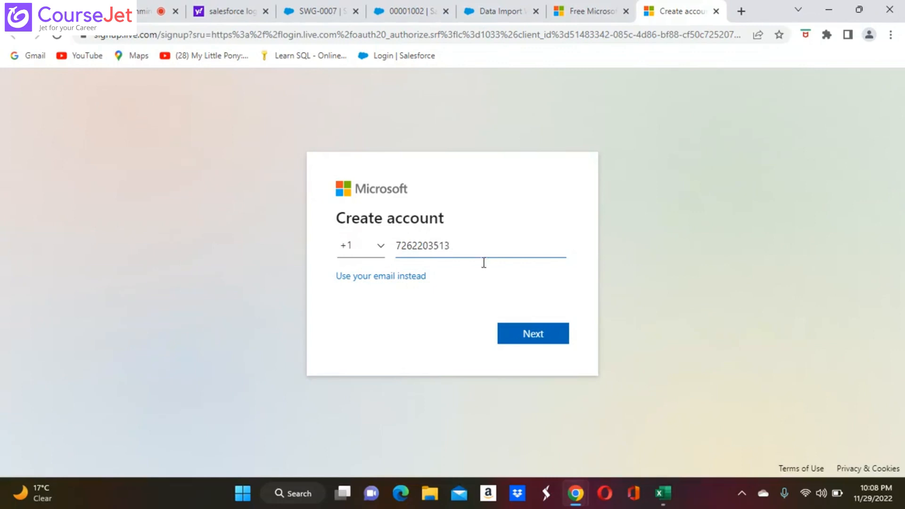
click(534, 335)
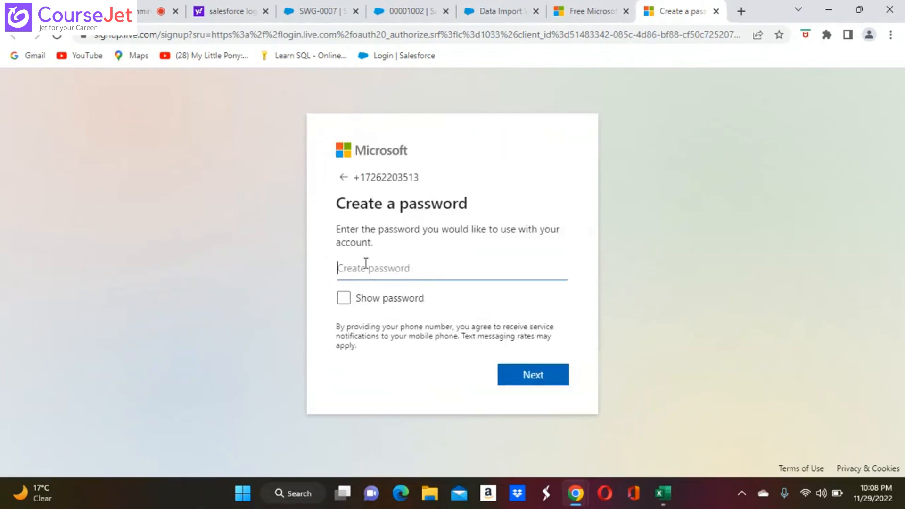
Step: Enter and submit a password for the new account
text(•)
key(Caps_Lock)
text(••••)
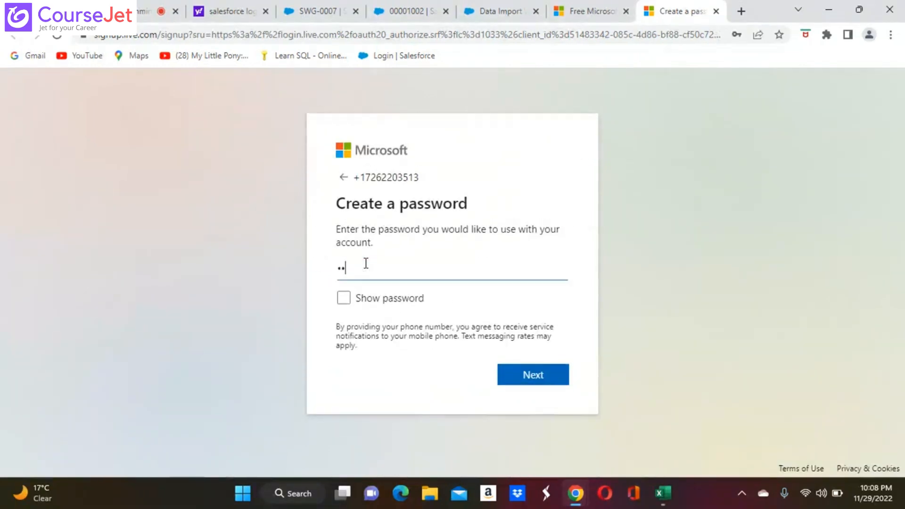
text(•)
key(Caps_Lock)
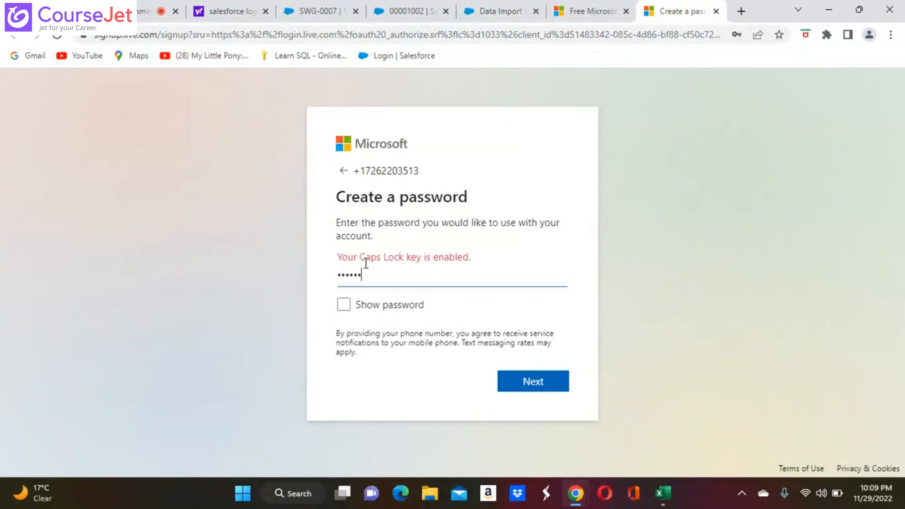
key(Caps_Lock)
text(••••)
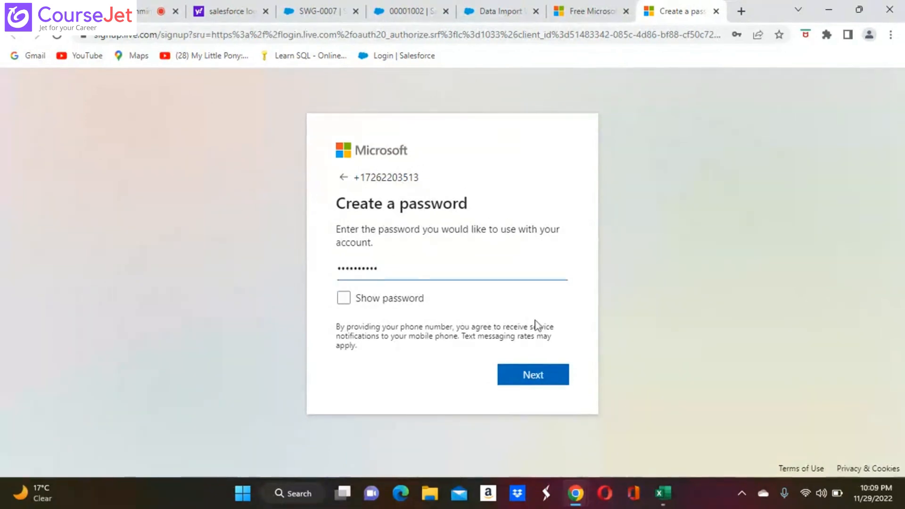
click(542, 377)
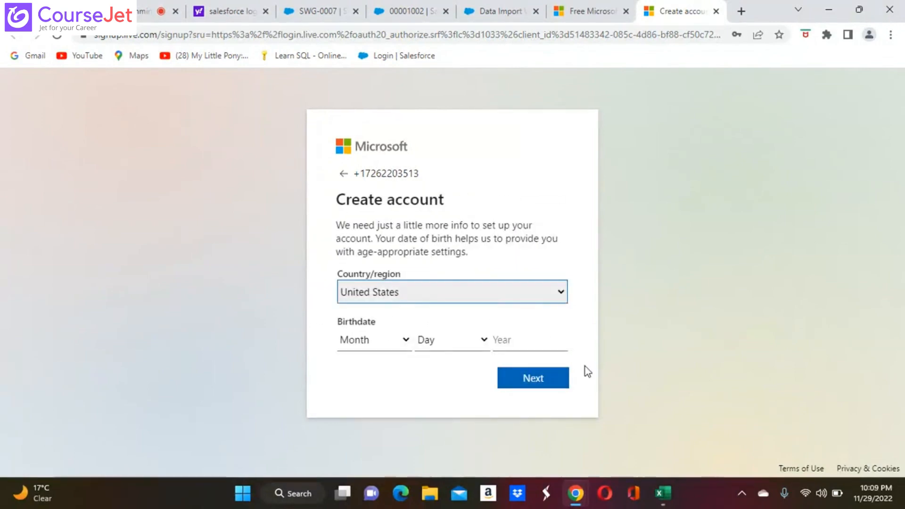
Step: Set the birthdate to June 5, 1986 and continue
click(405, 339)
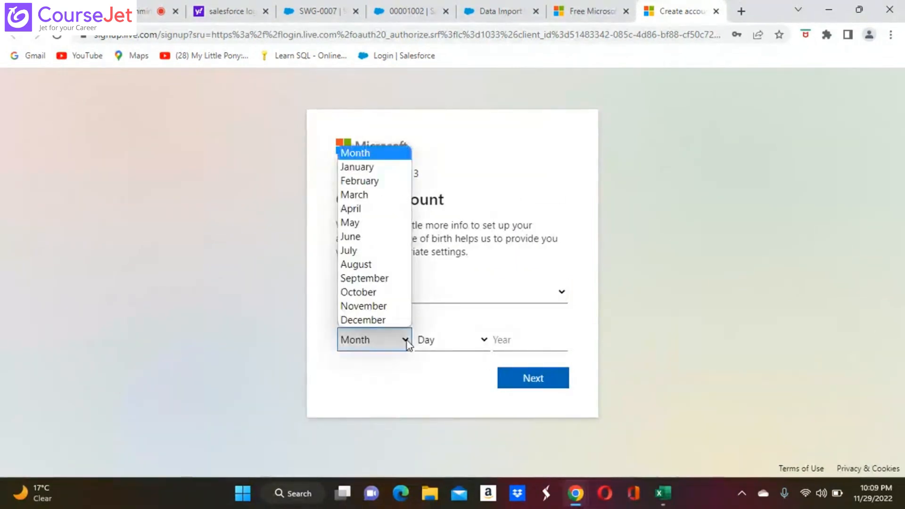
click(359, 236)
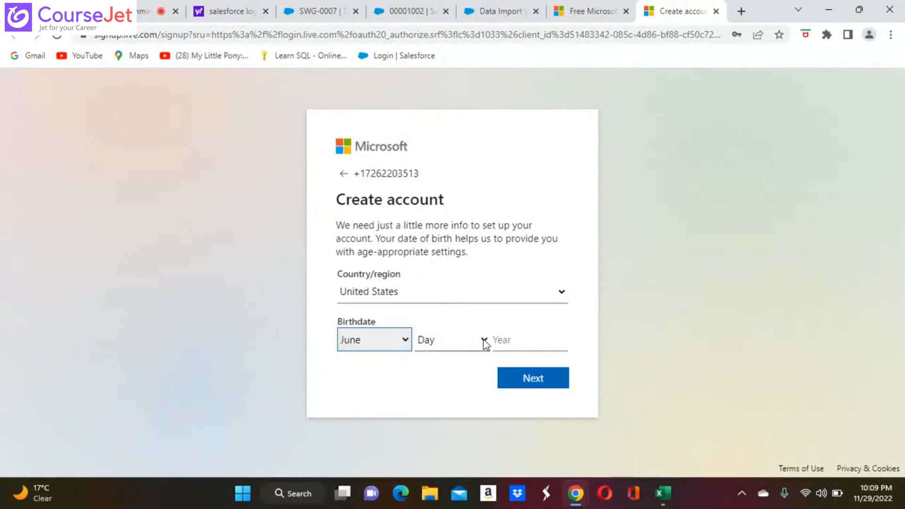
click(483, 340)
click(428, 127)
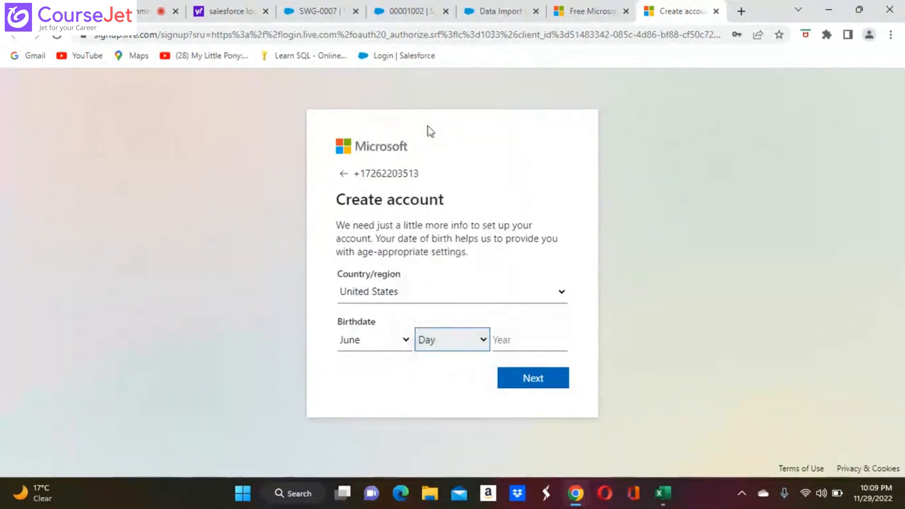
click(519, 344)
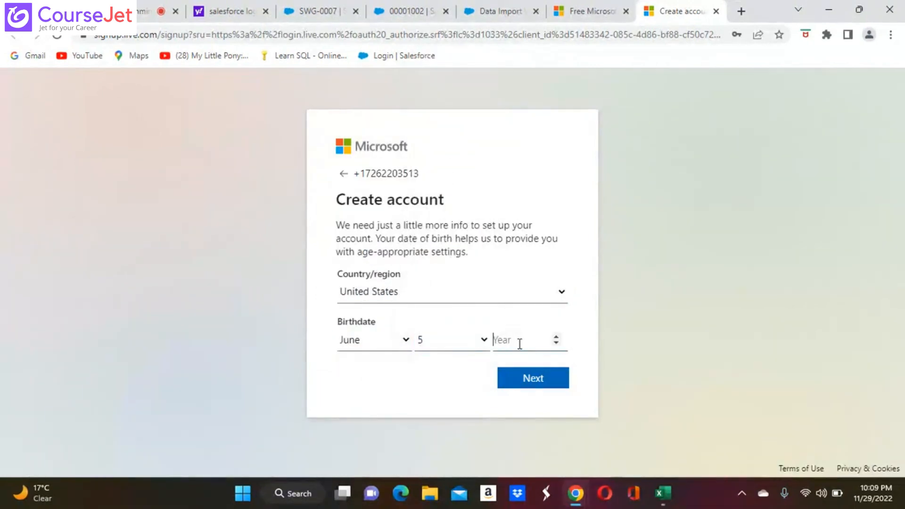
click(556, 338)
key(BackSpace)
key(BackSpace)
key(BackSpace)
key(BackSpace)
text(19)
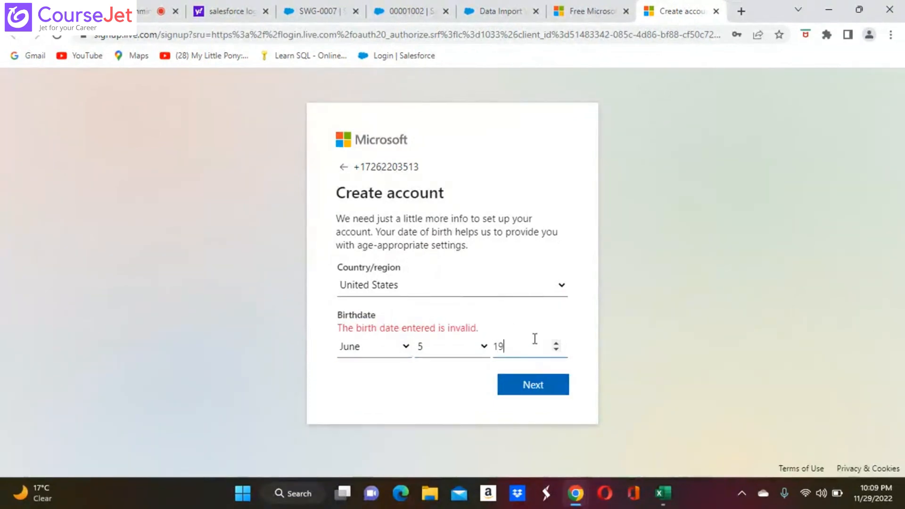
text(86)
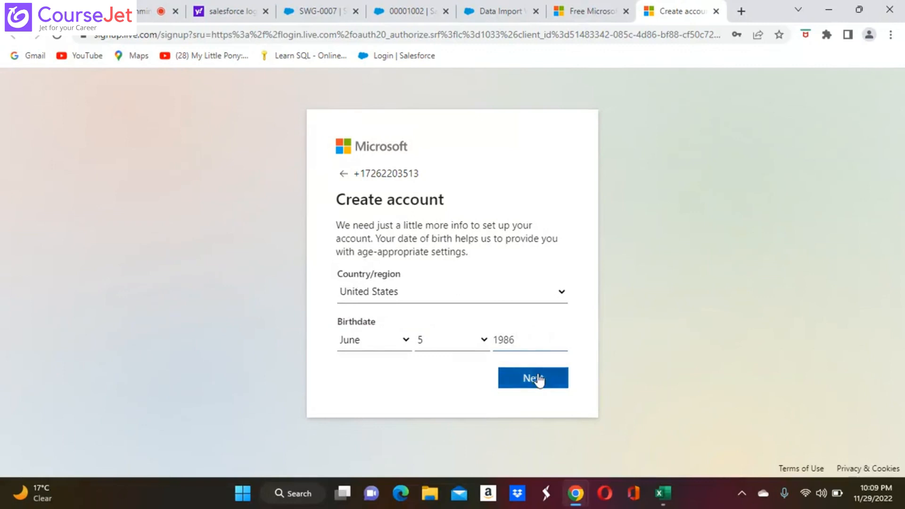
click(538, 379)
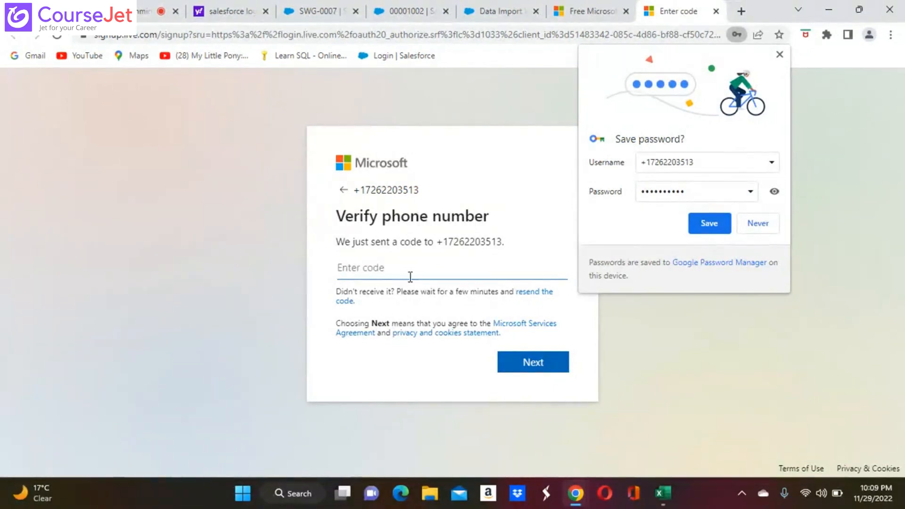
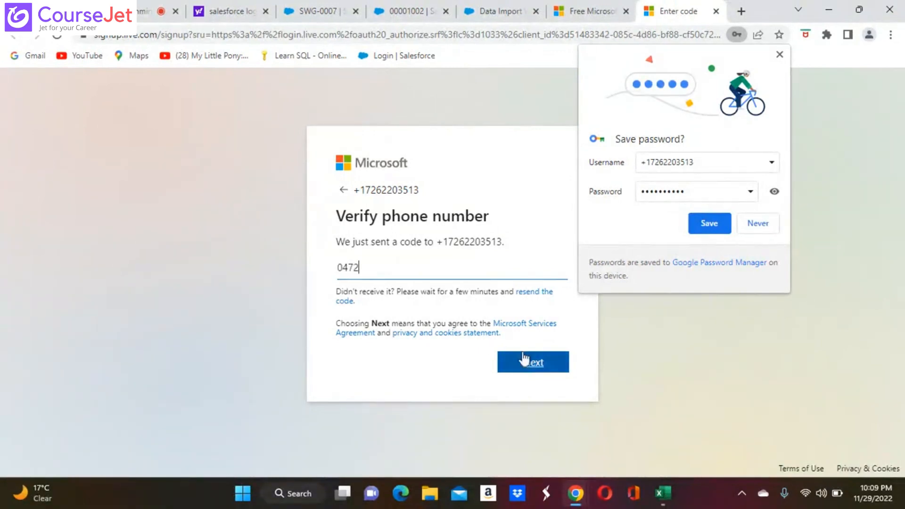
Step: Enter the texted verification code and decline Chrome's offer to save the password
click(532, 363)
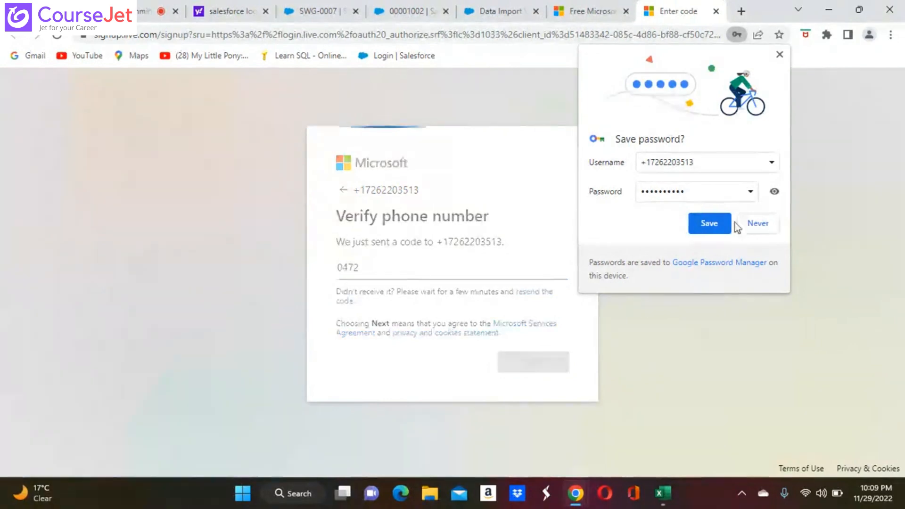
click(766, 228)
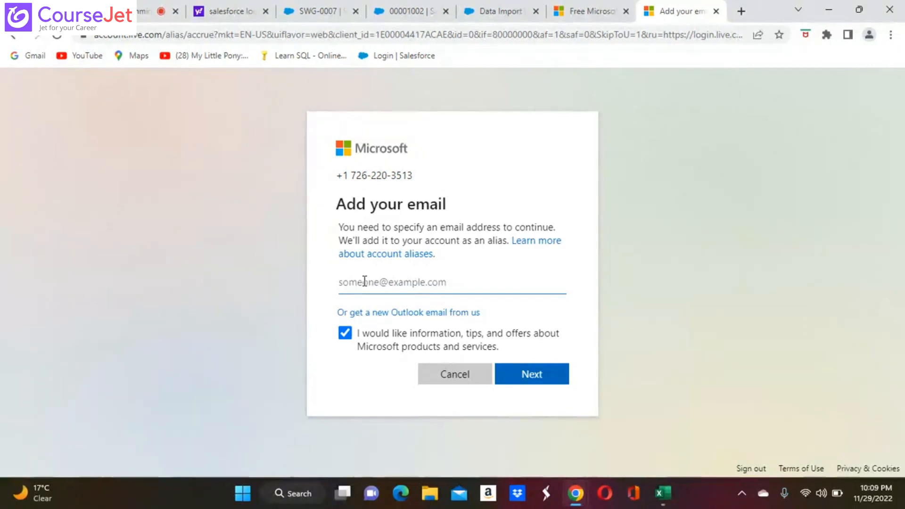
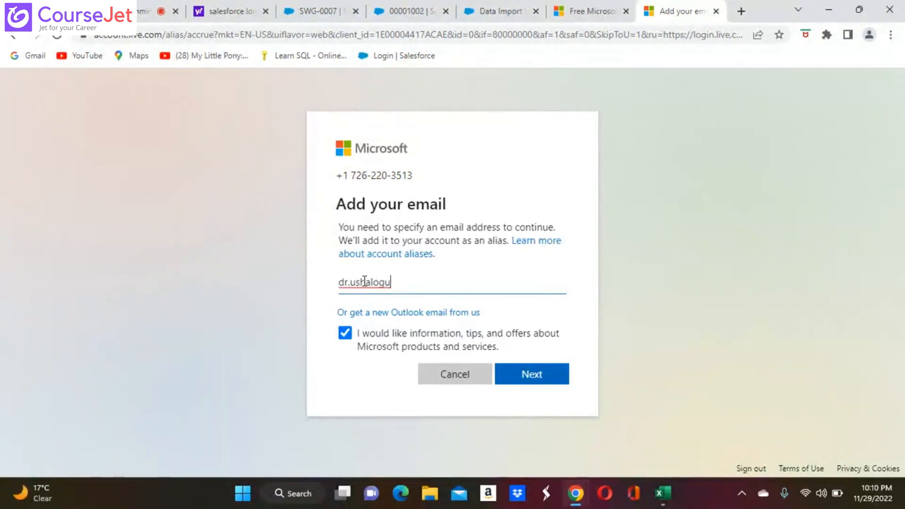
Step: Enter the contact Gmail address and submit it
click(548, 381)
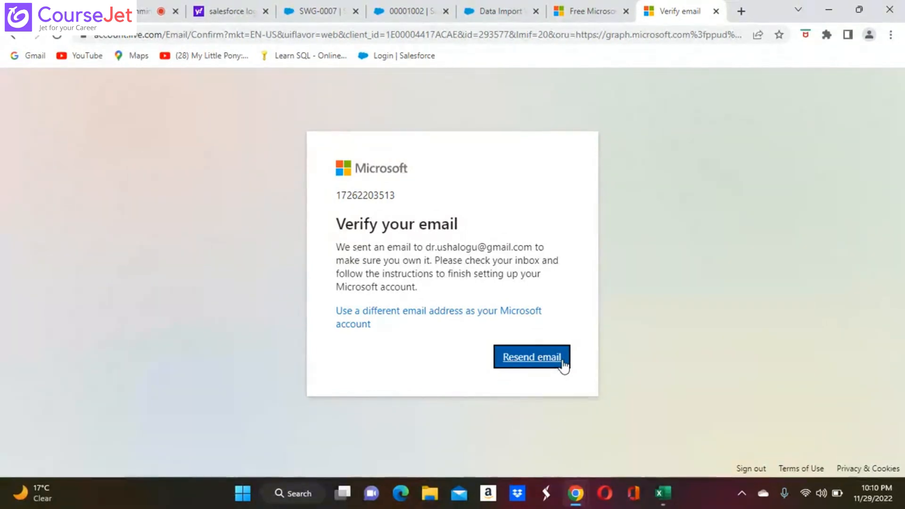
Step: Choose 'Use a different email address', then cancel changing the account's username
click(457, 315)
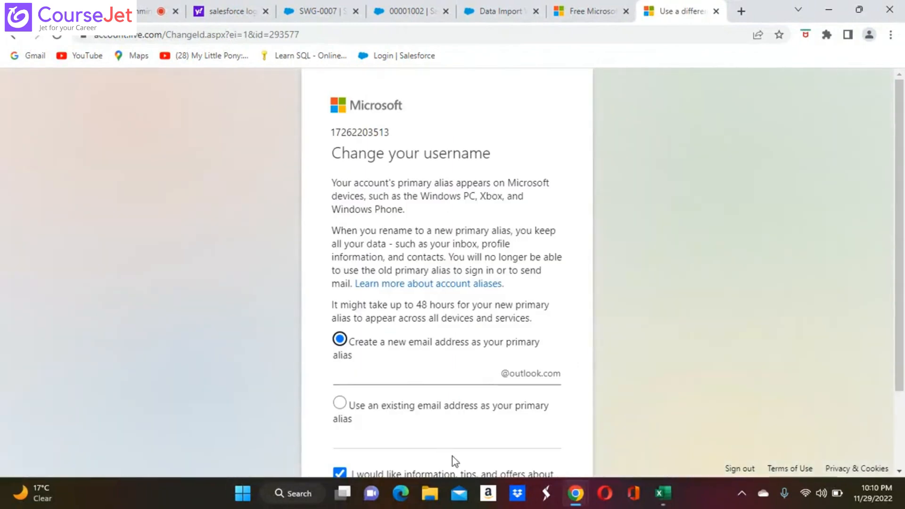
scroll(239, 343, down, 3)
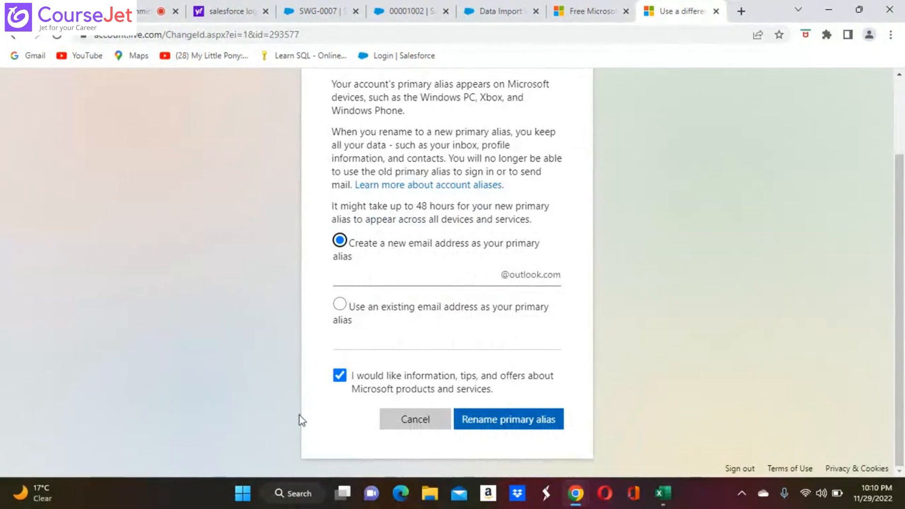
click(412, 421)
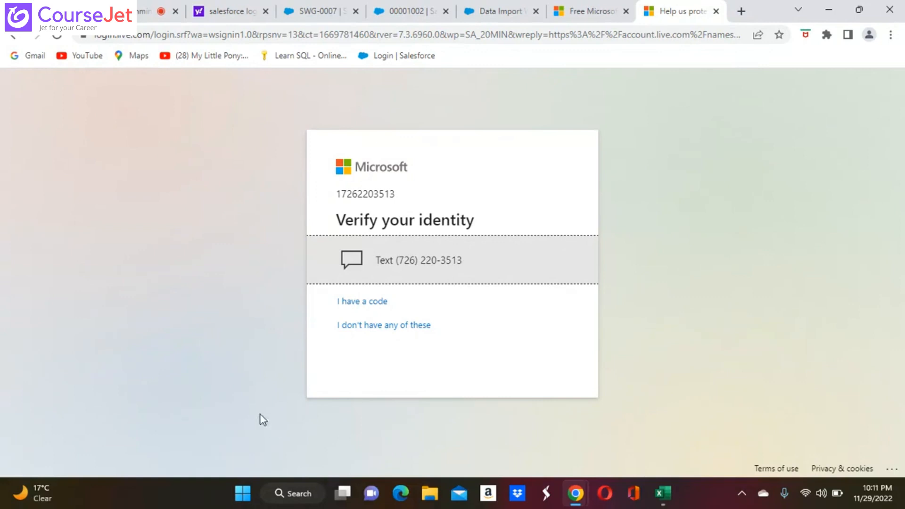
Step: Minimize and restore Chrome, then return to the Swiggy Order SWG-0007 tab
click(829, 10)
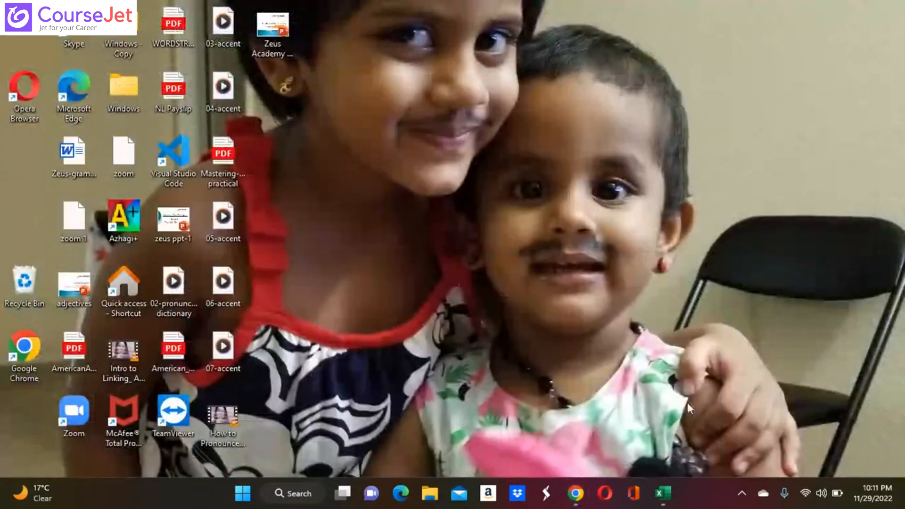
mouse_move(578, 502)
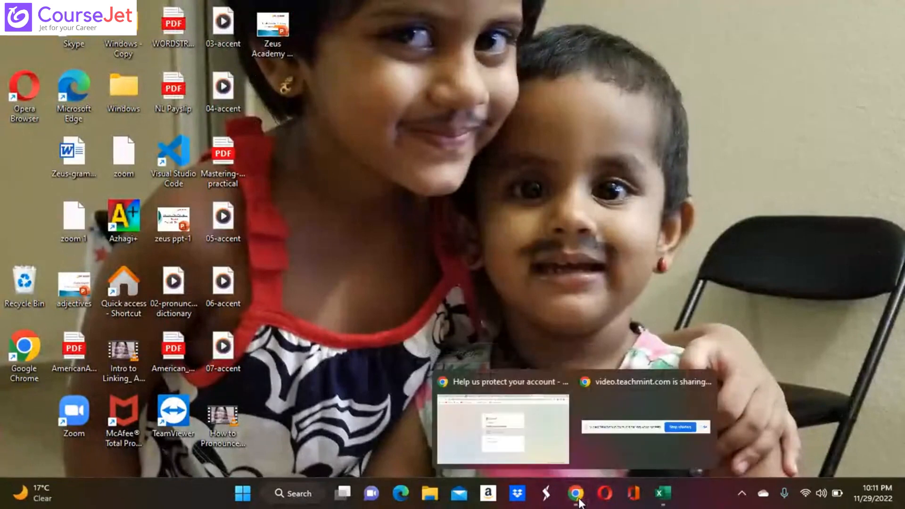
click(613, 424)
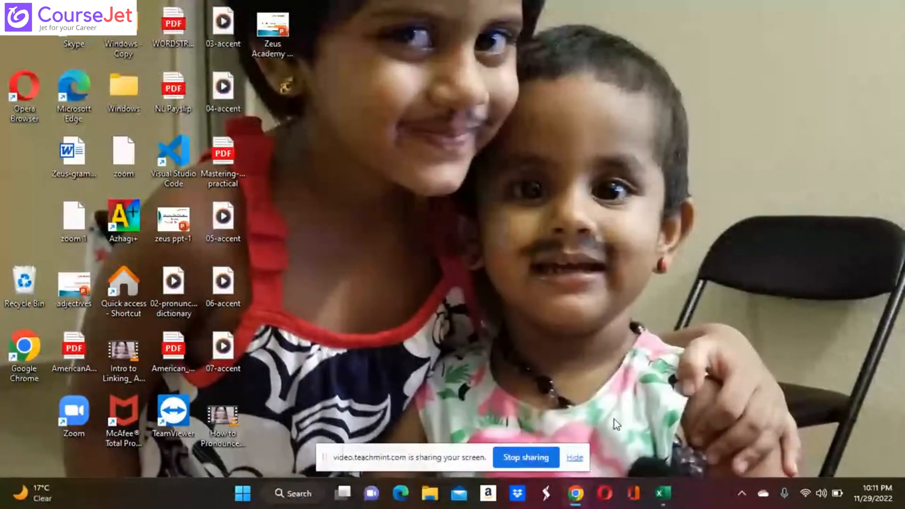
mouse_move(581, 497)
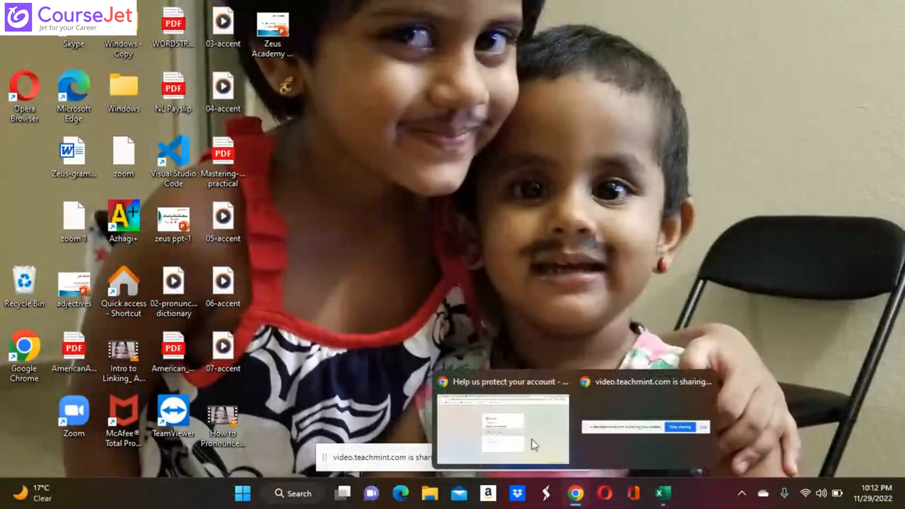
click(510, 399)
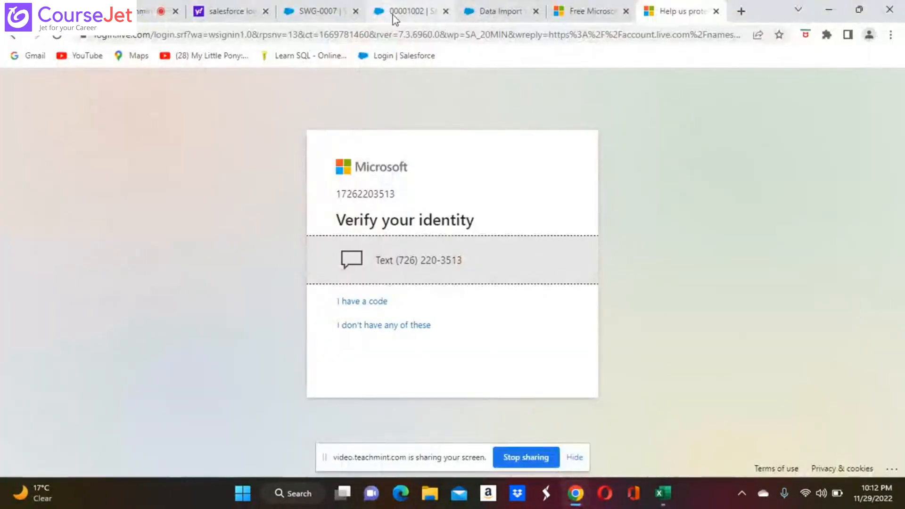
click(321, 11)
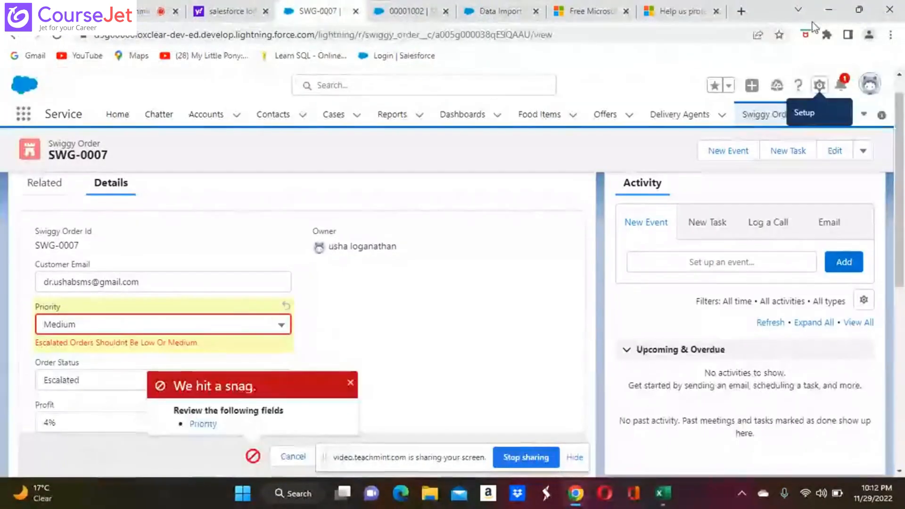
Step: Close the Microsoft and Data Import Wizard tabs and open Setup Home from the gear menu
click(716, 10)
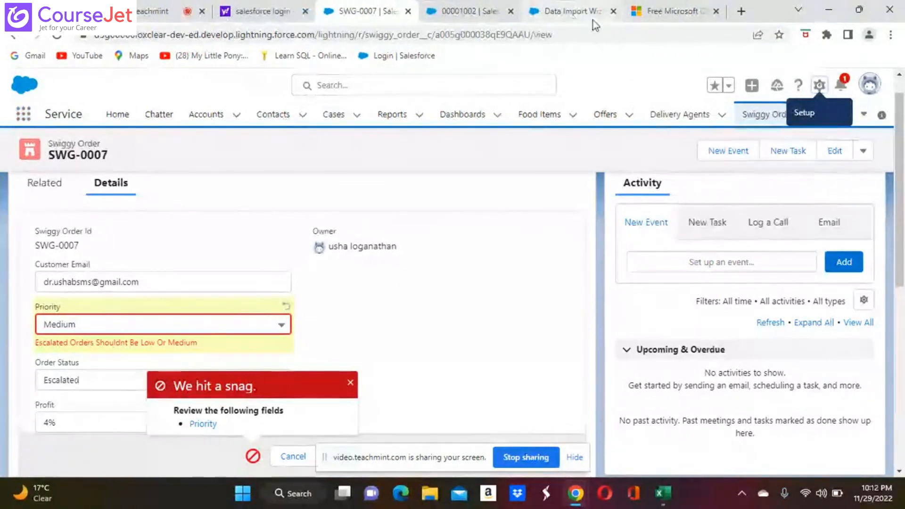
click(613, 11)
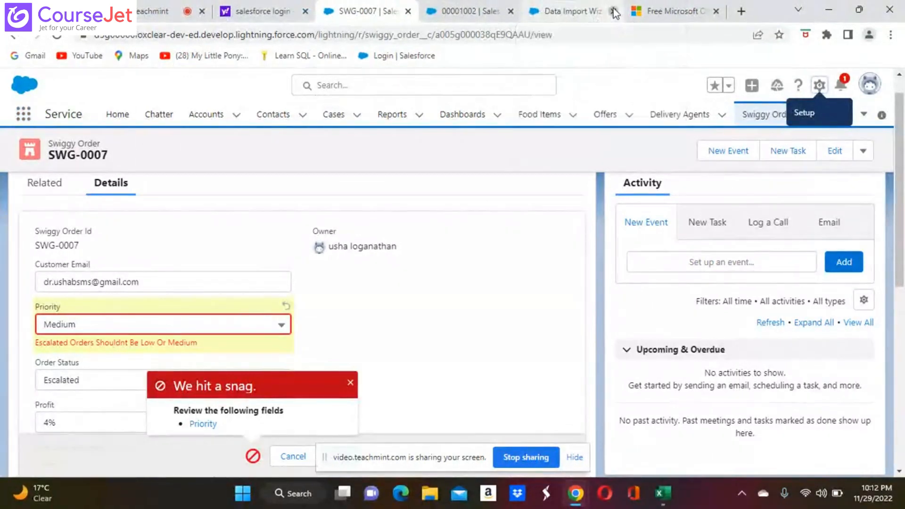
click(613, 11)
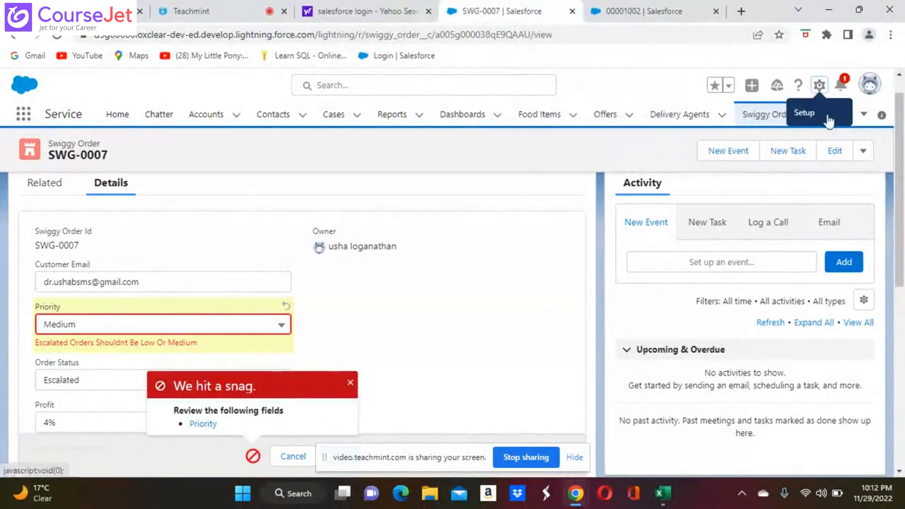
click(820, 90)
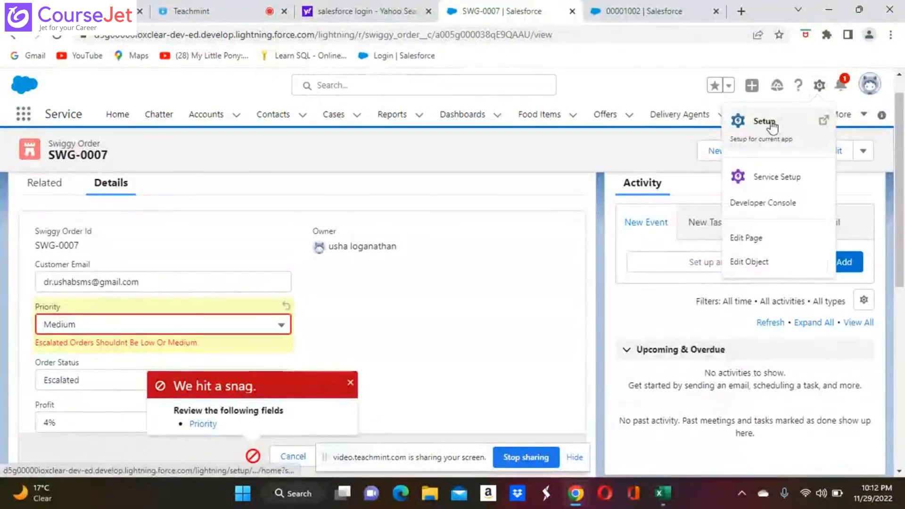
click(747, 90)
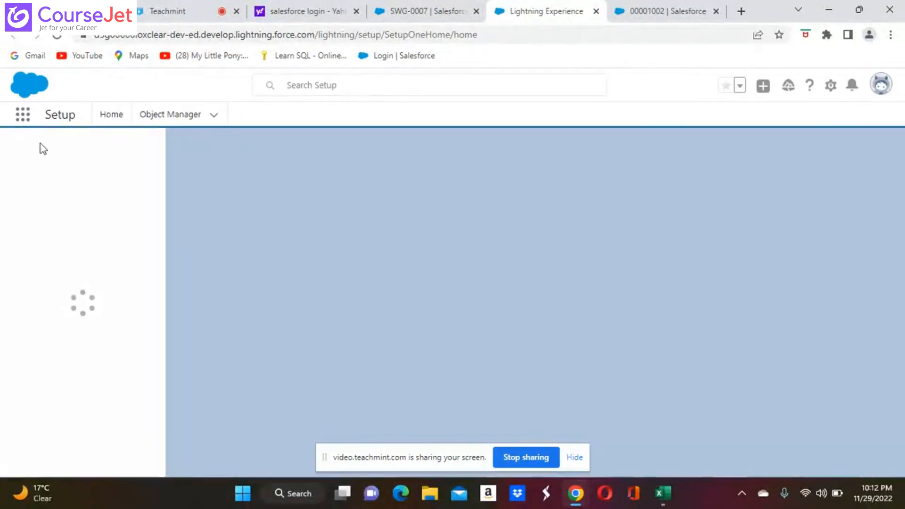
click(46, 152)
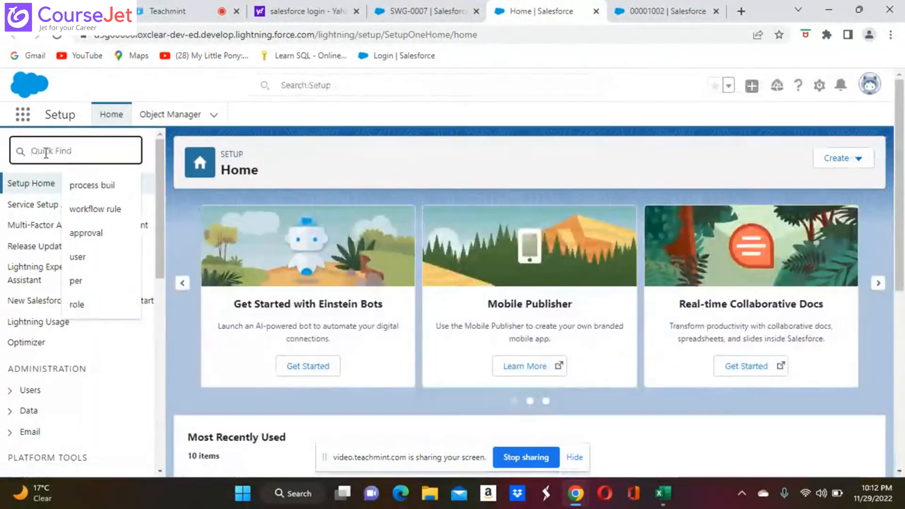
text(repo)
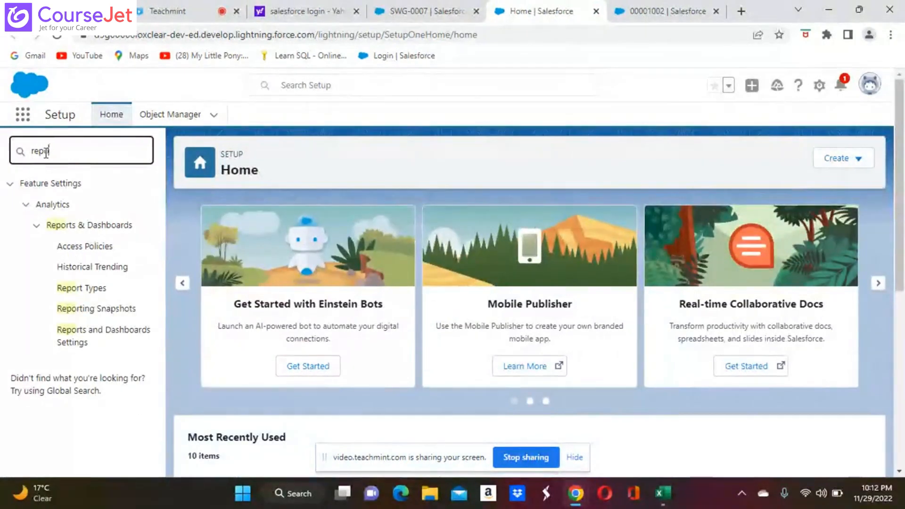
key(BackSpace)
key(BackSpace)
key(BackSpace)
key(BackSpace)
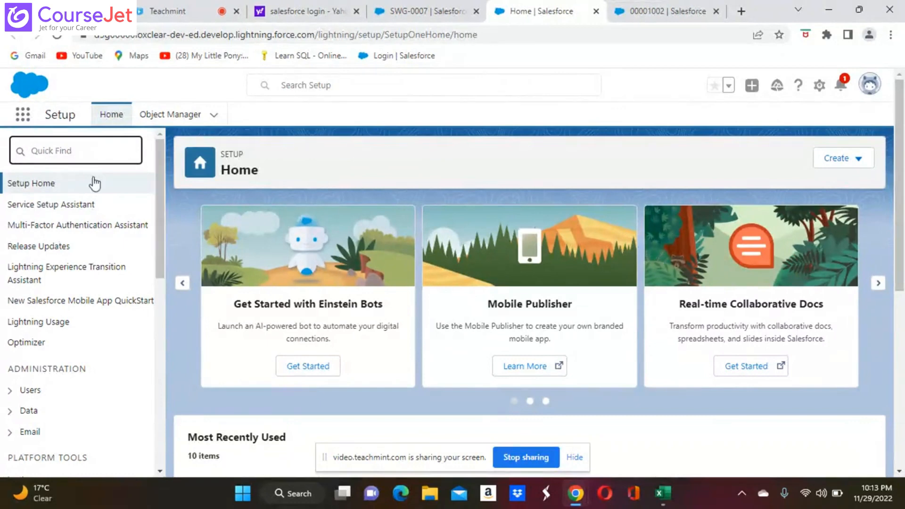
Step: Find Reports through an App Launcher search for 'rep' and start a New Report
click(22, 118)
text(r)
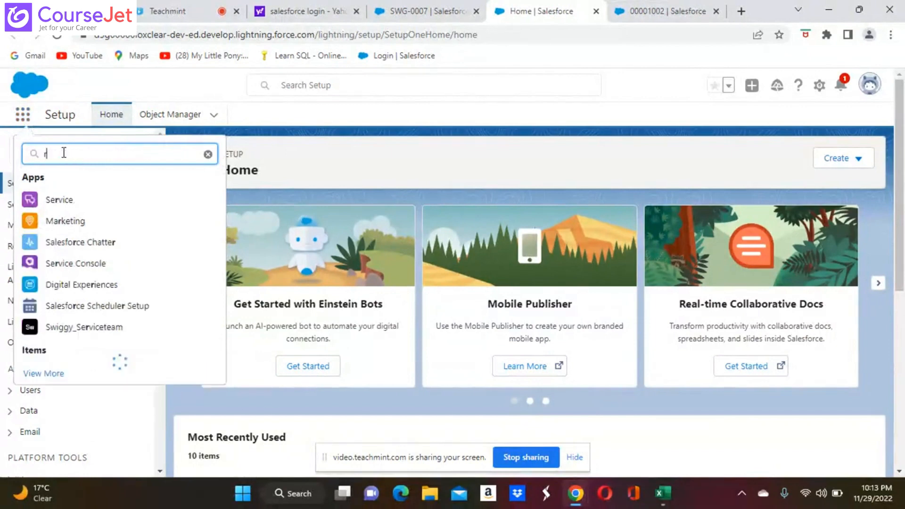
text(ep)
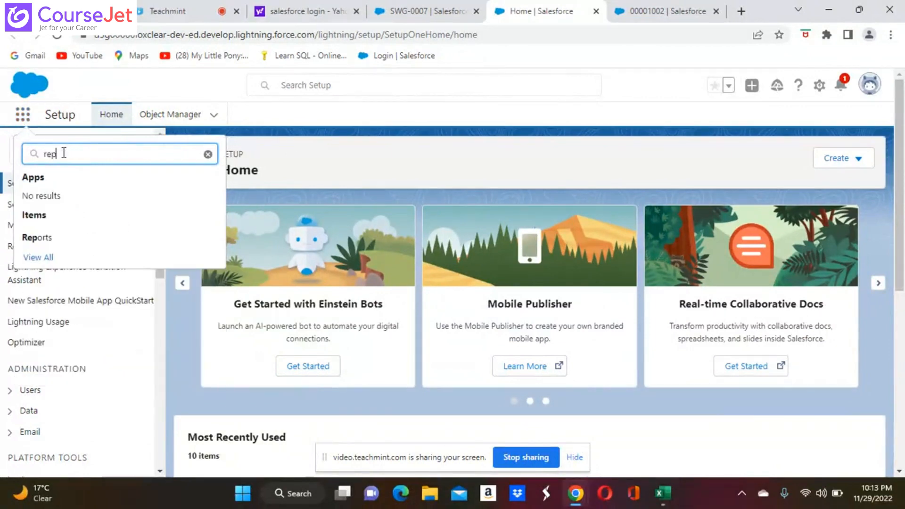
click(45, 244)
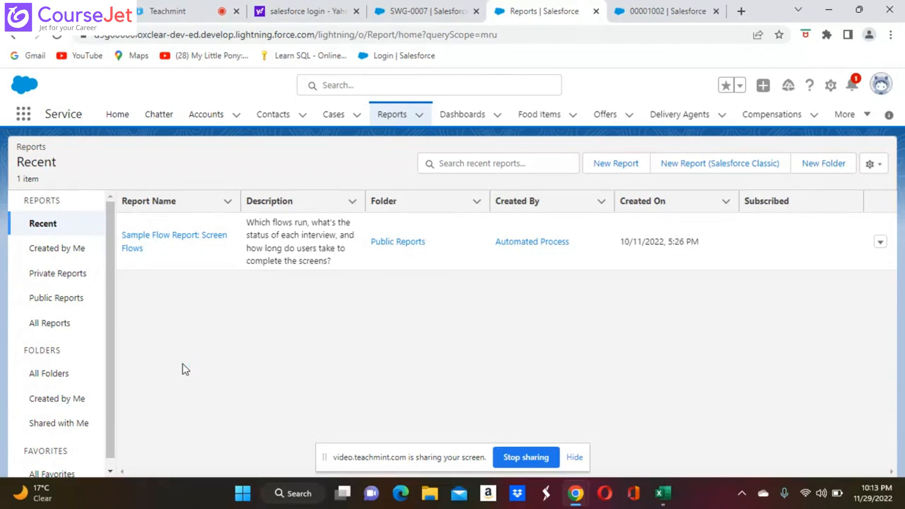
click(622, 166)
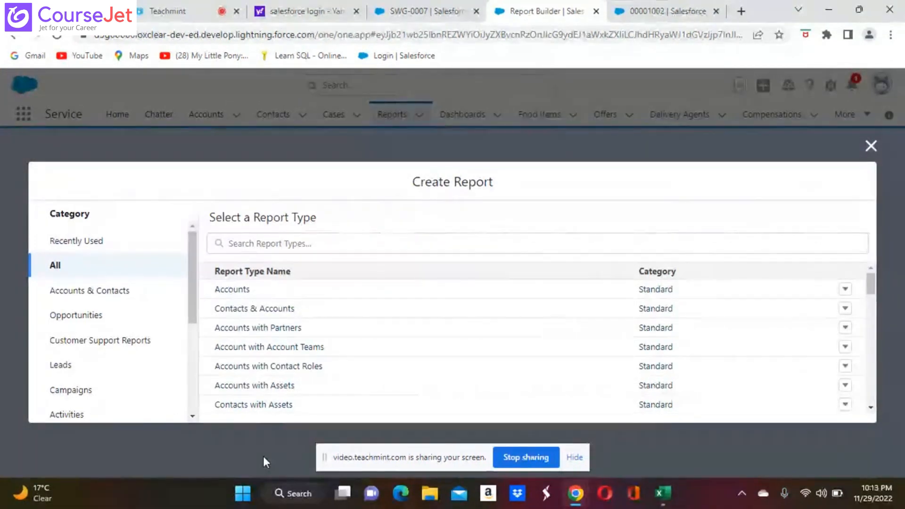
click(577, 457)
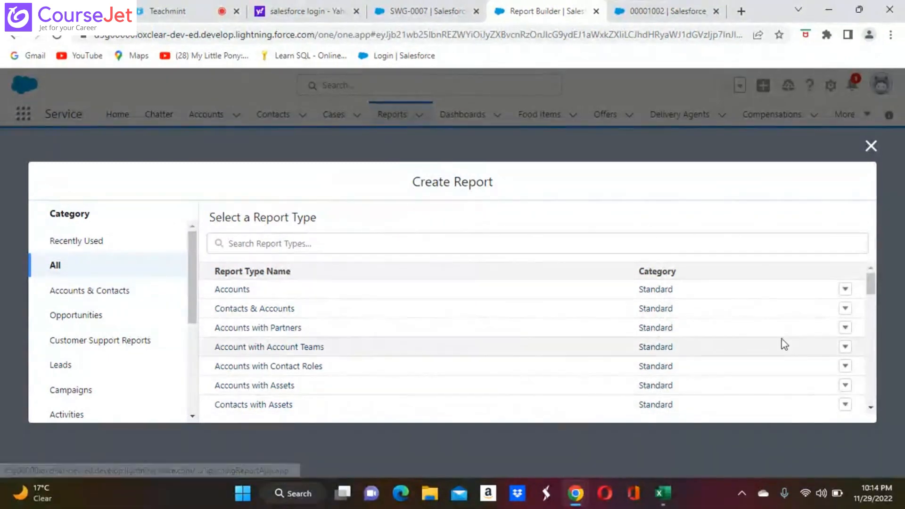
scroll(872, 411, down, 3)
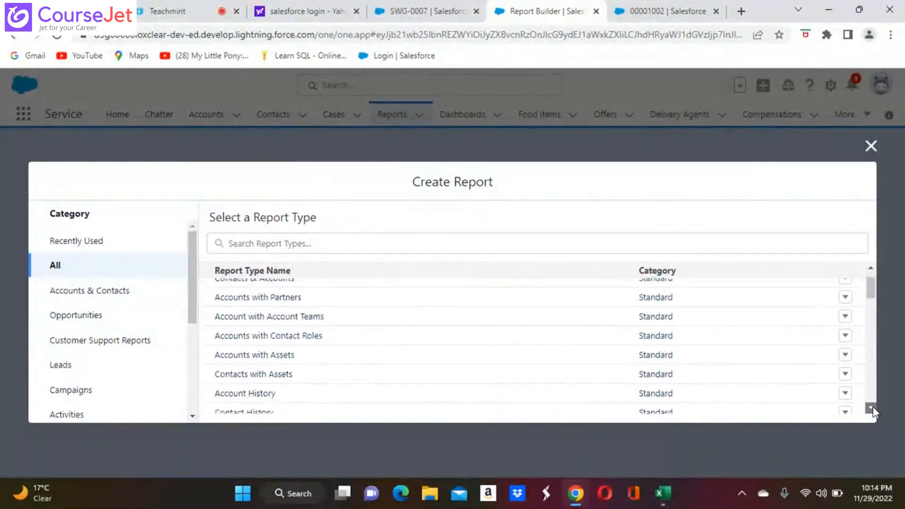
scroll(873, 412, down, 1)
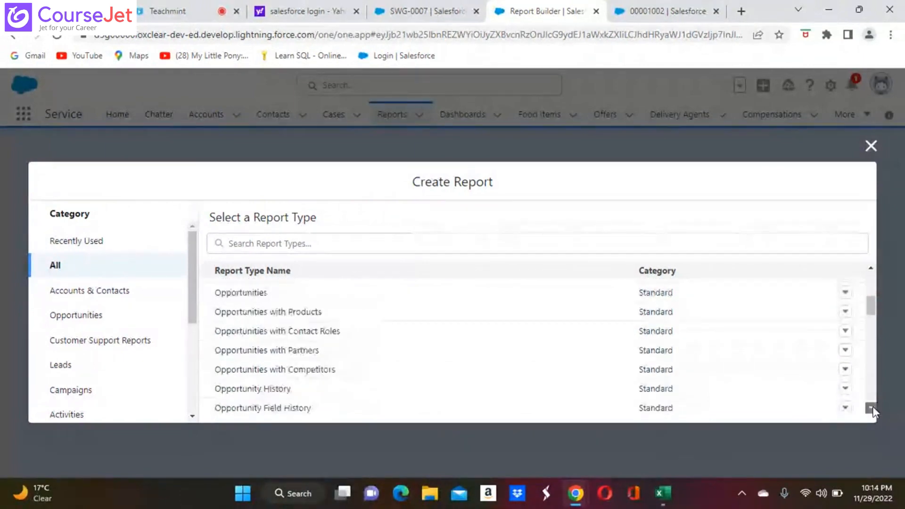
scroll(871, 271, up, 4)
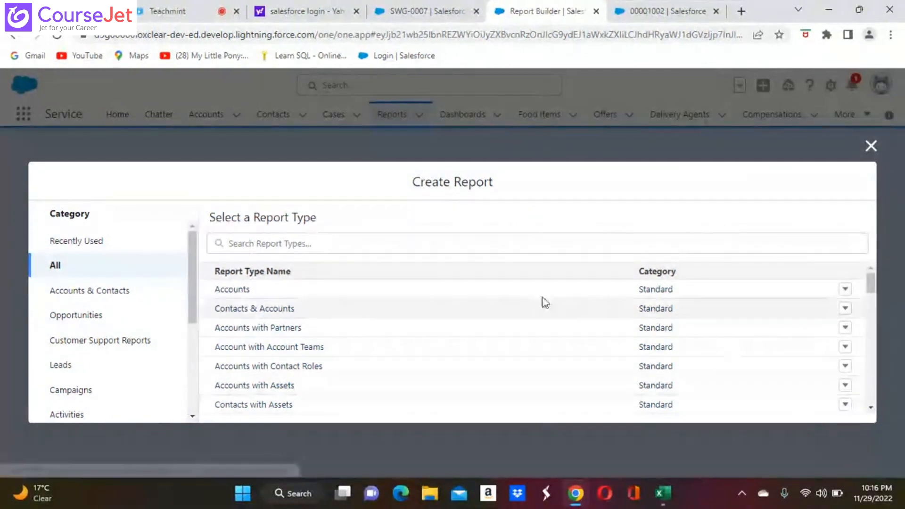
Step: Filter report types by 'sw', select Swiggy Orders, and start a new report from it
click(351, 248)
text(sw)
click(259, 311)
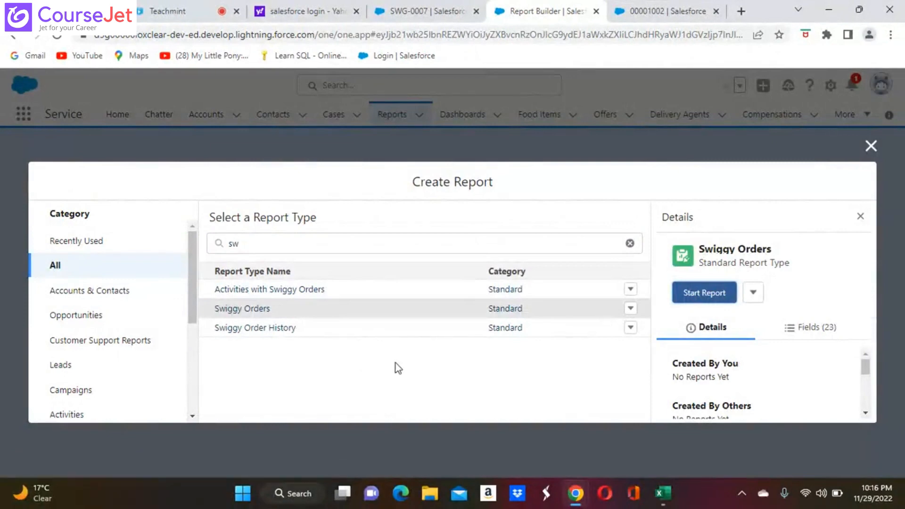
scroll(763, 382, down, 5)
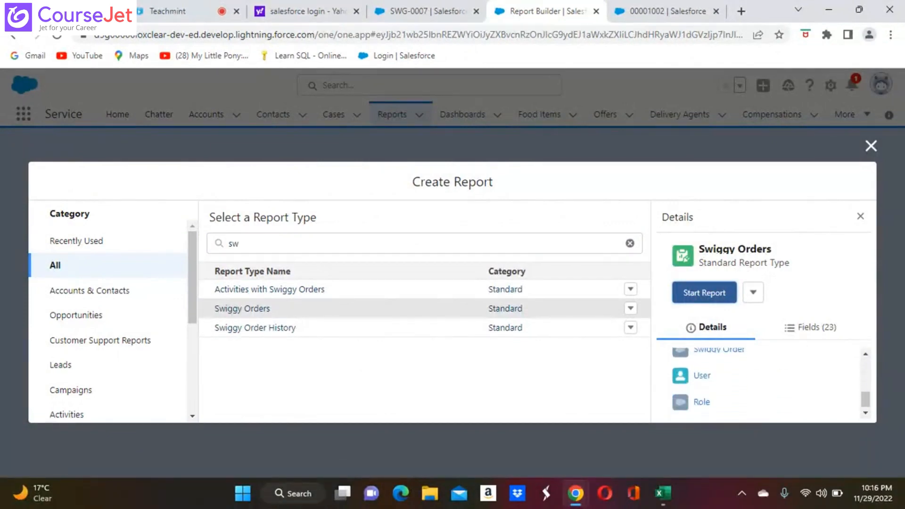
scroll(708, 360, up, 5)
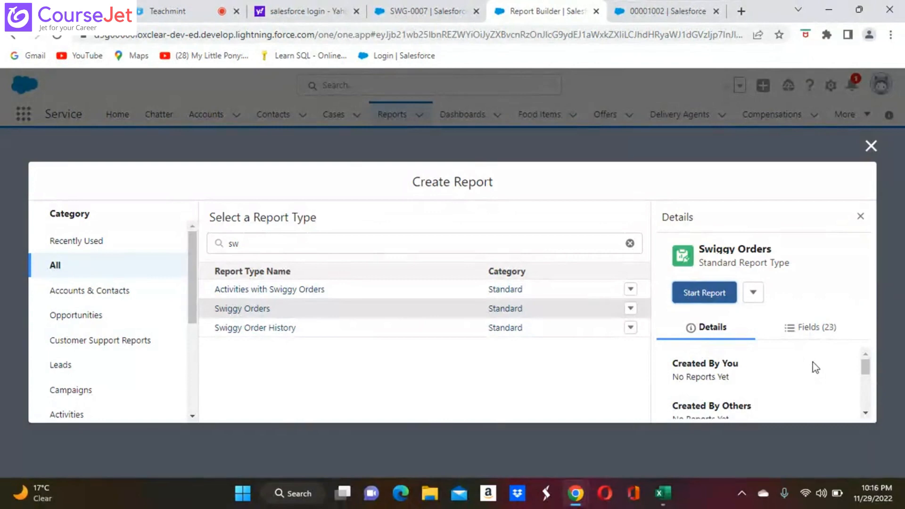
click(704, 293)
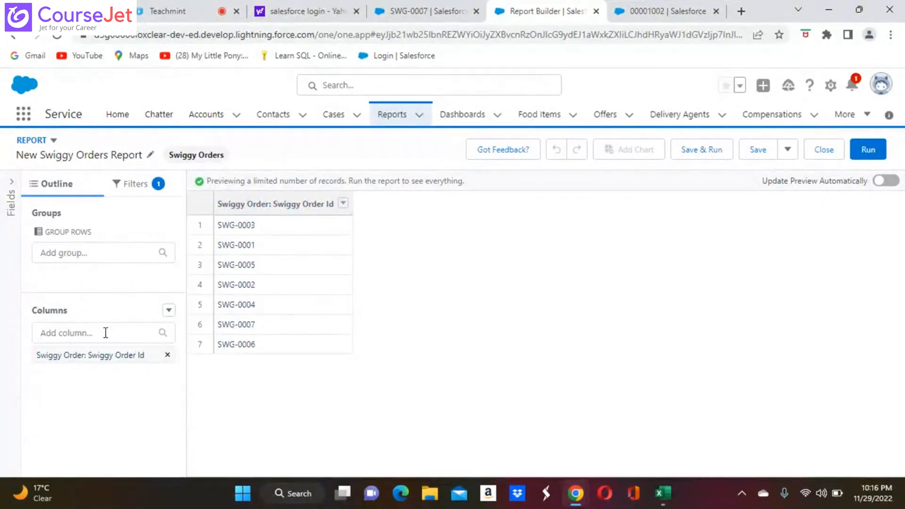
Step: Add Customer Email as a report column
click(163, 333)
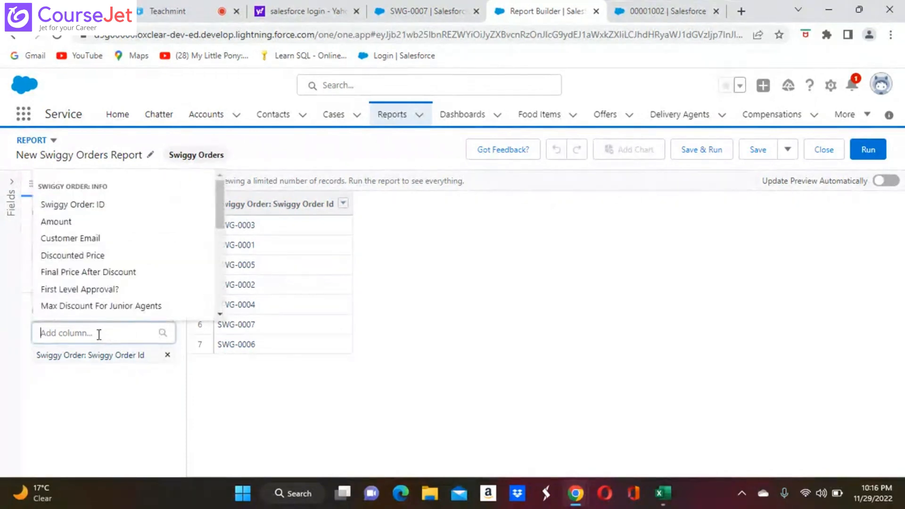
click(220, 314)
drag(221, 314, 222, 314)
click(220, 314)
click(220, 314)
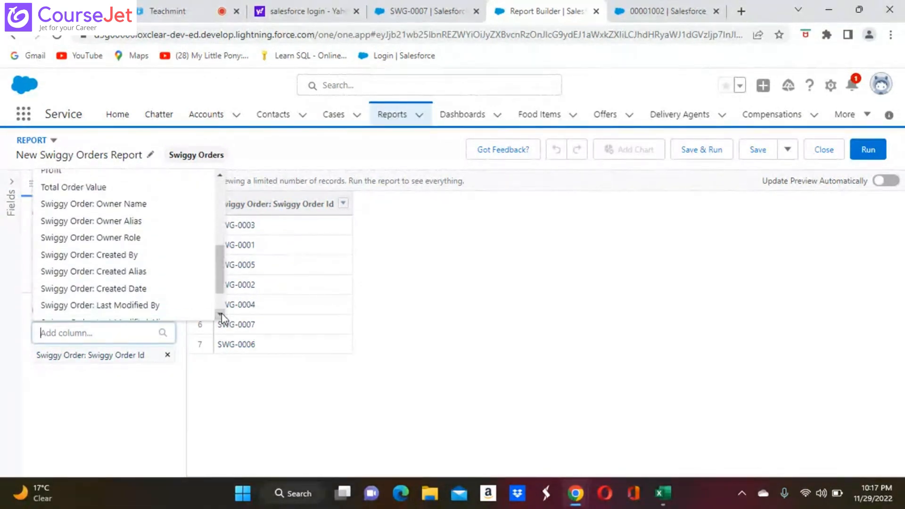
click(220, 314)
click(220, 314)
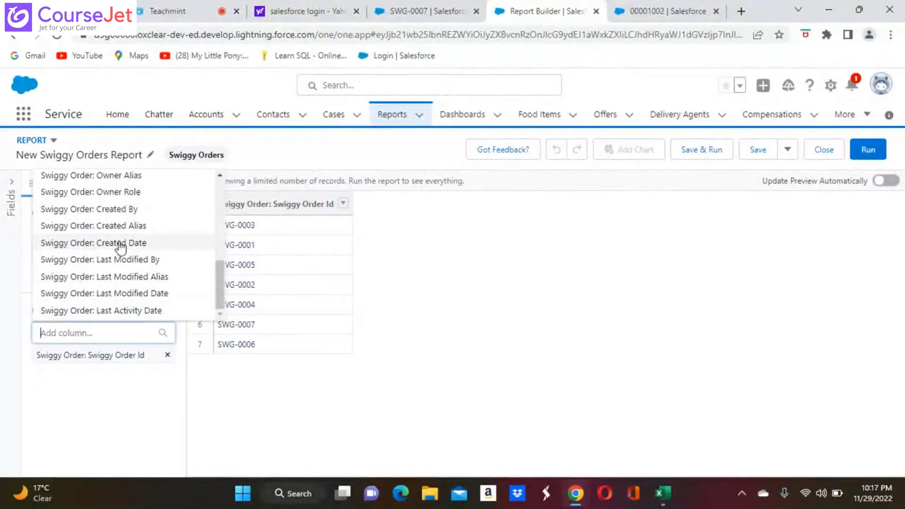
click(220, 175)
click(220, 175)
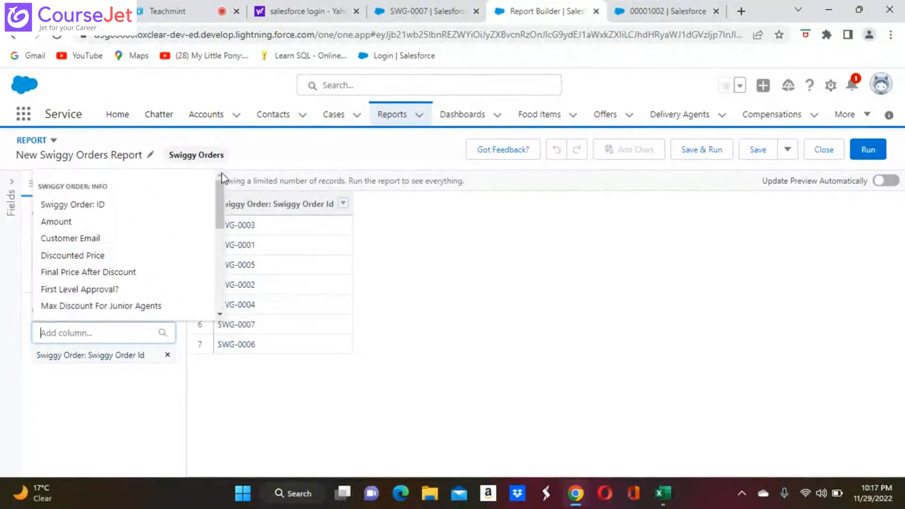
click(90, 239)
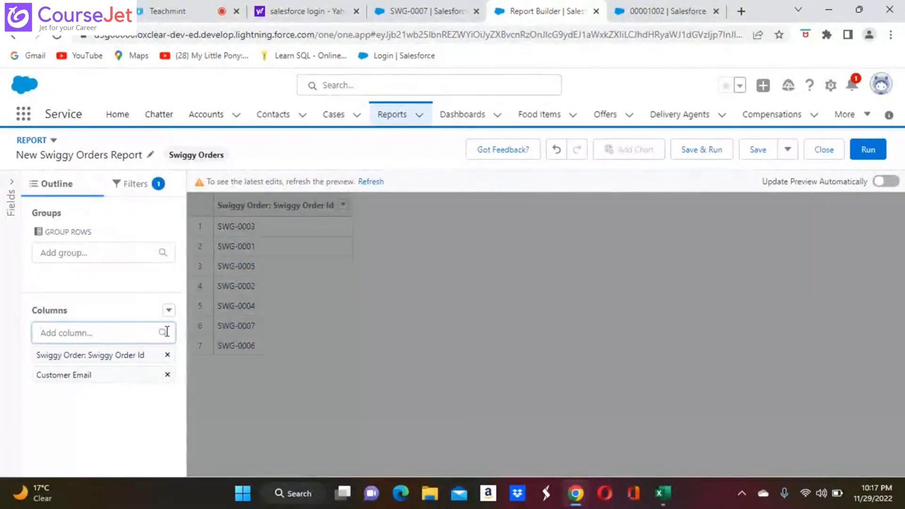
Step: Add Order Status and Swiggy Order: ID as report columns
click(134, 337)
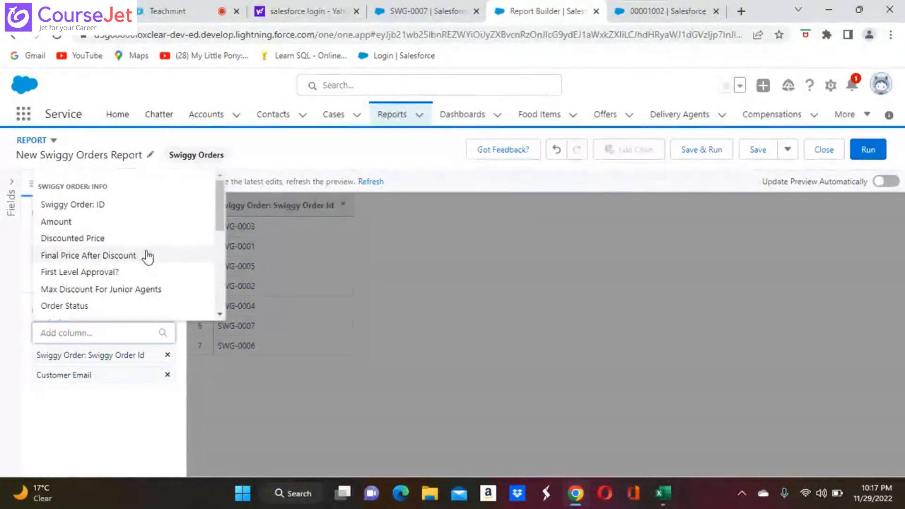
click(92, 308)
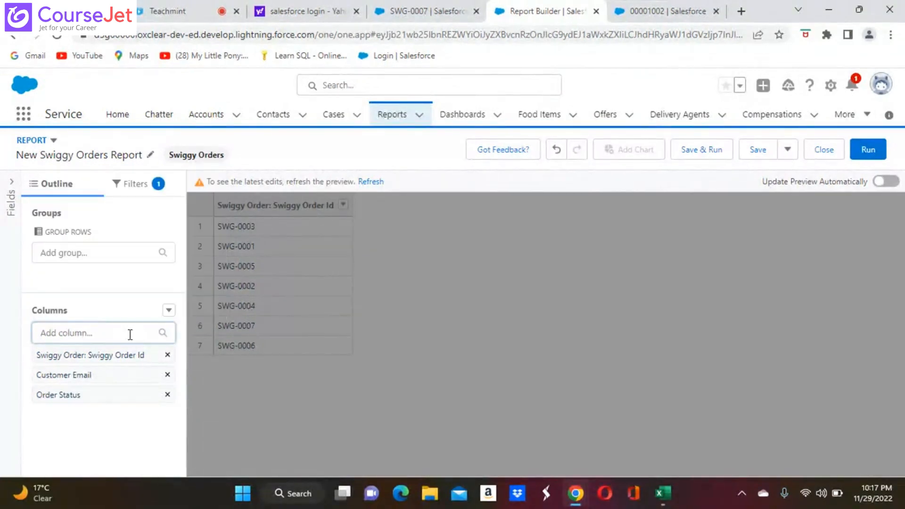
click(130, 334)
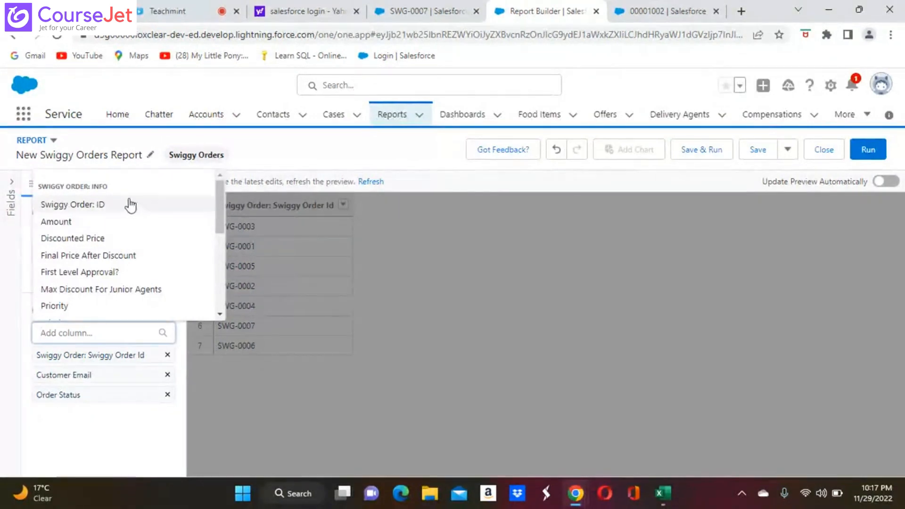
click(96, 204)
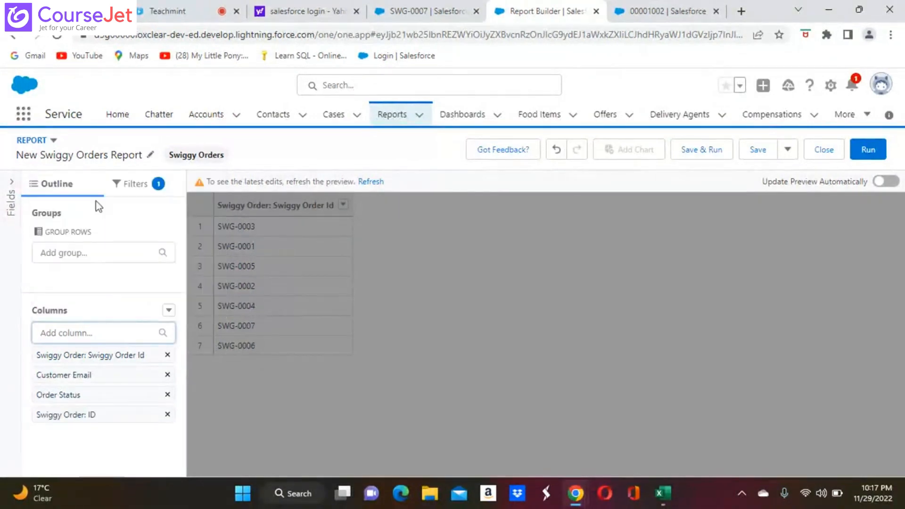
Step: Add Total Order Value and Profit as report columns
click(163, 331)
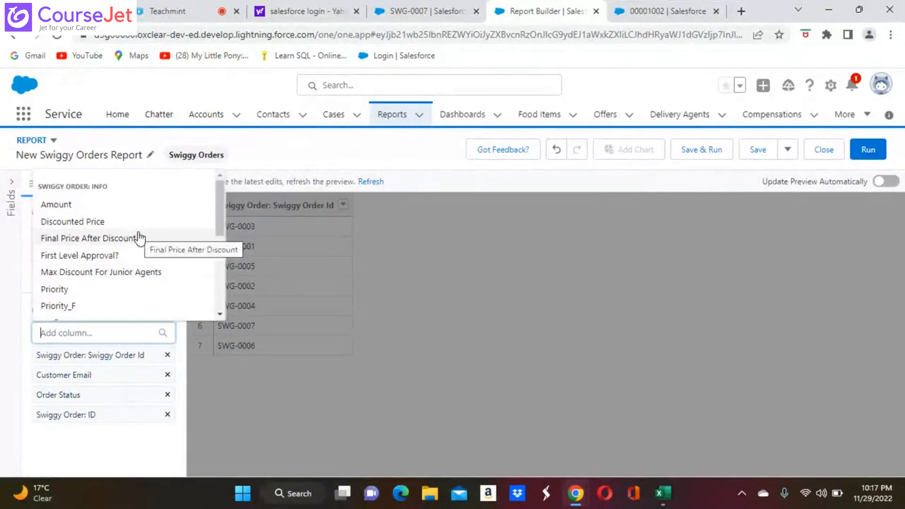
scroll(219, 309, down, 2)
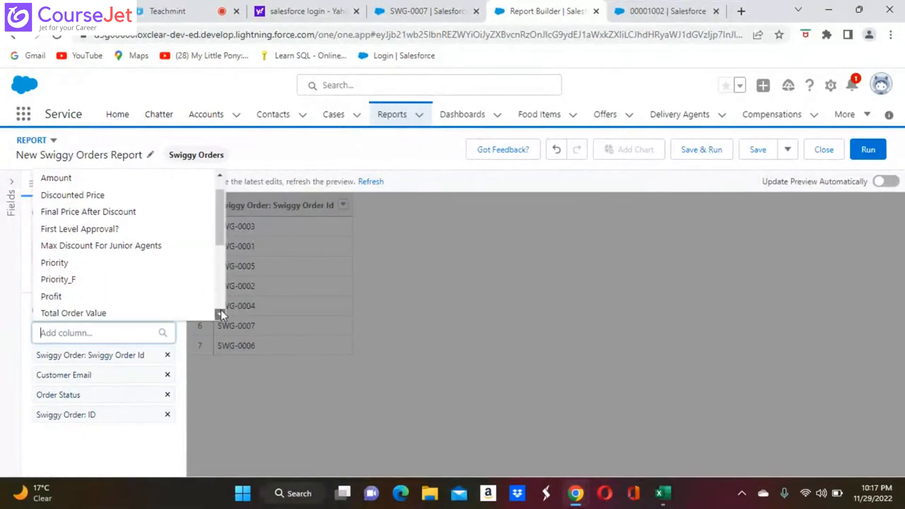
click(101, 285)
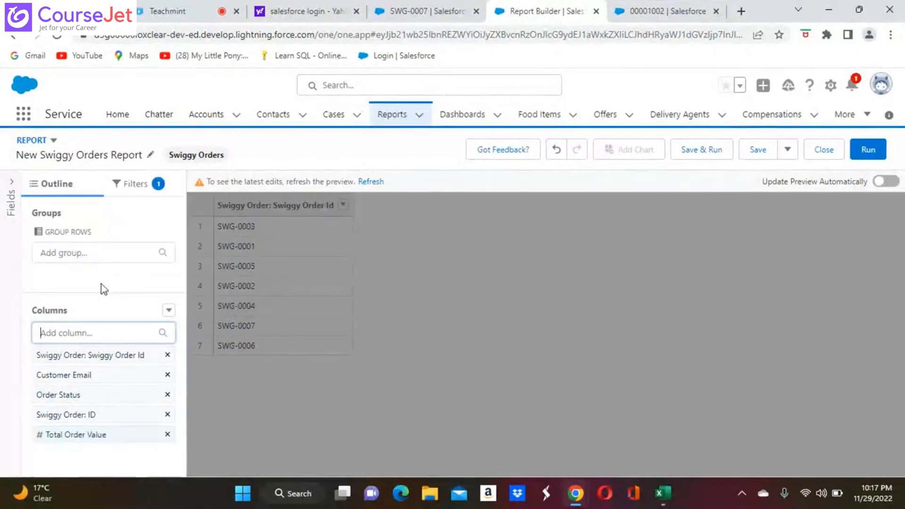
click(133, 332)
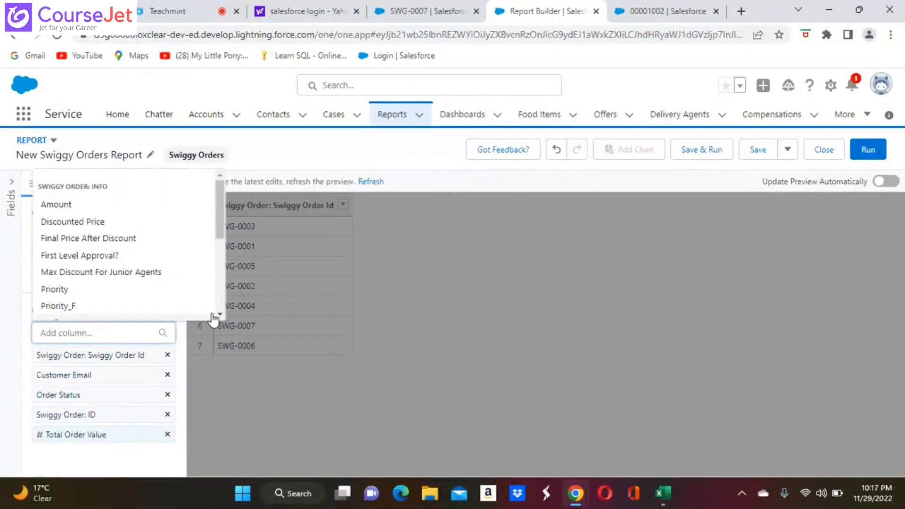
scroll(223, 315, down, 2)
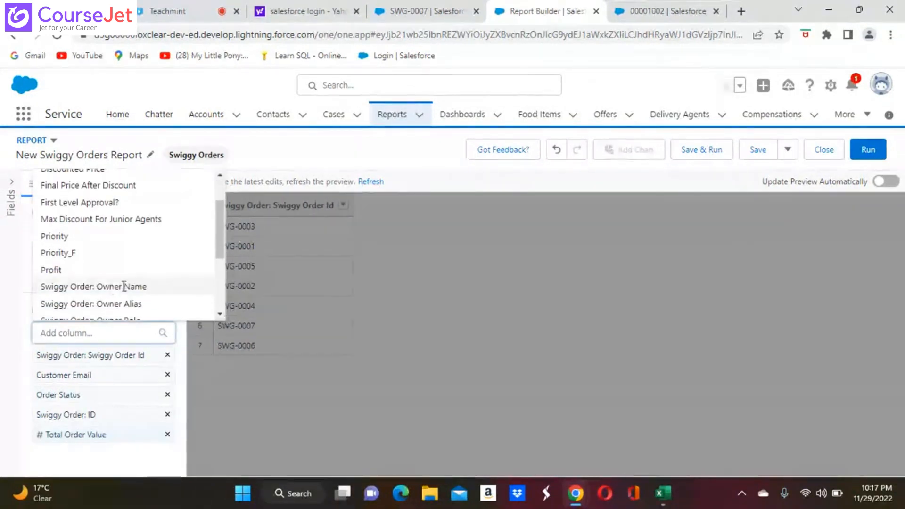
click(55, 270)
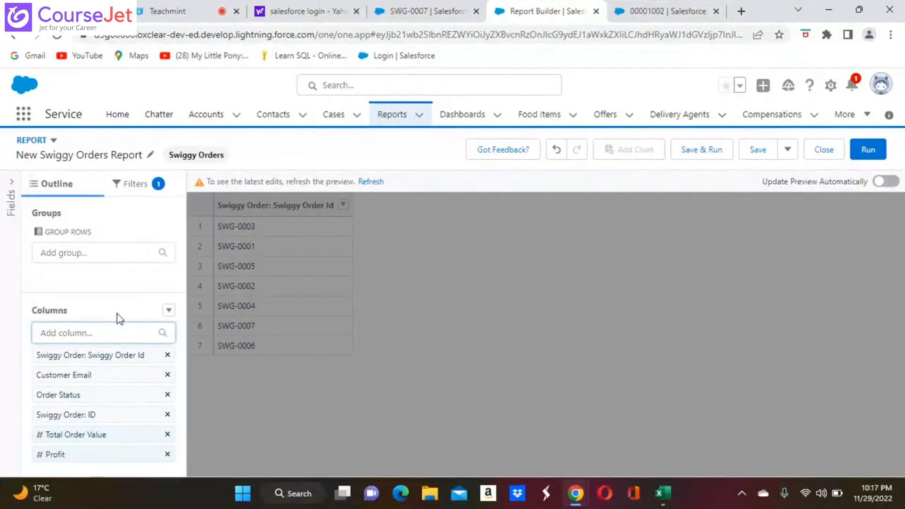
Step: Add Discounted Price and Amount as report columns
click(108, 335)
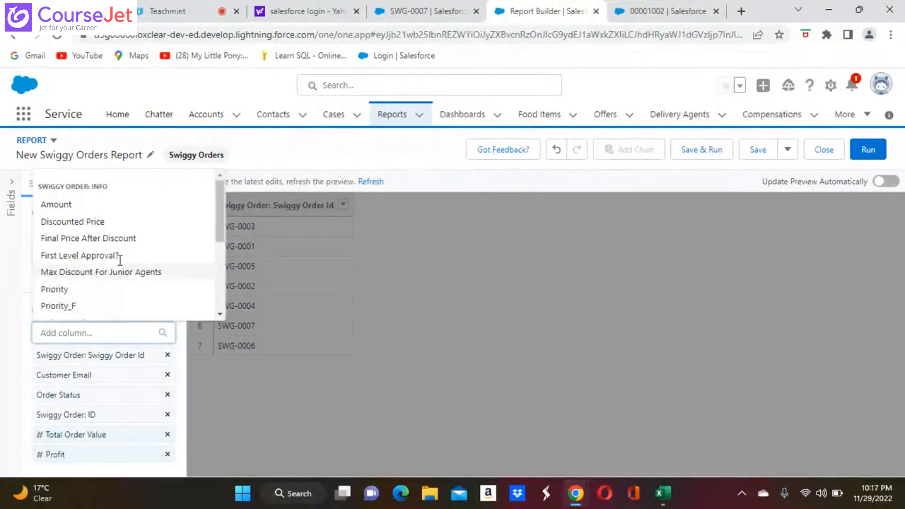
click(89, 223)
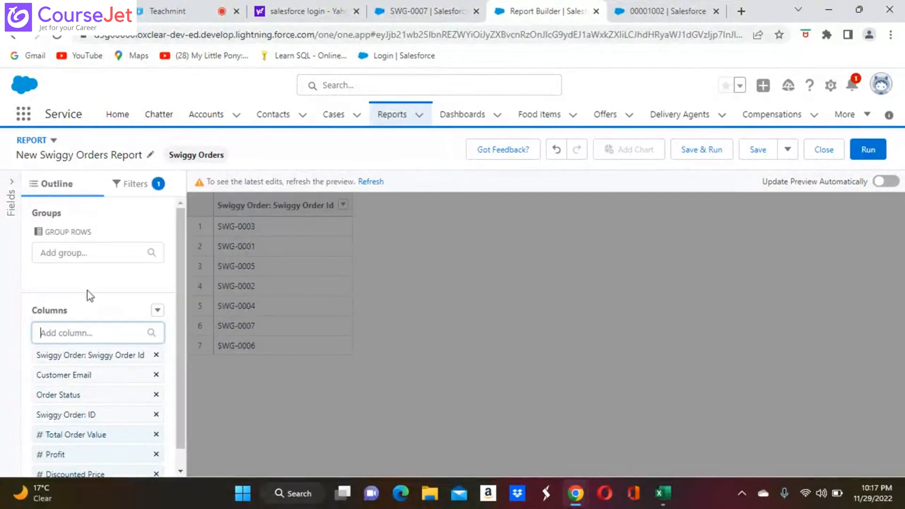
click(88, 333)
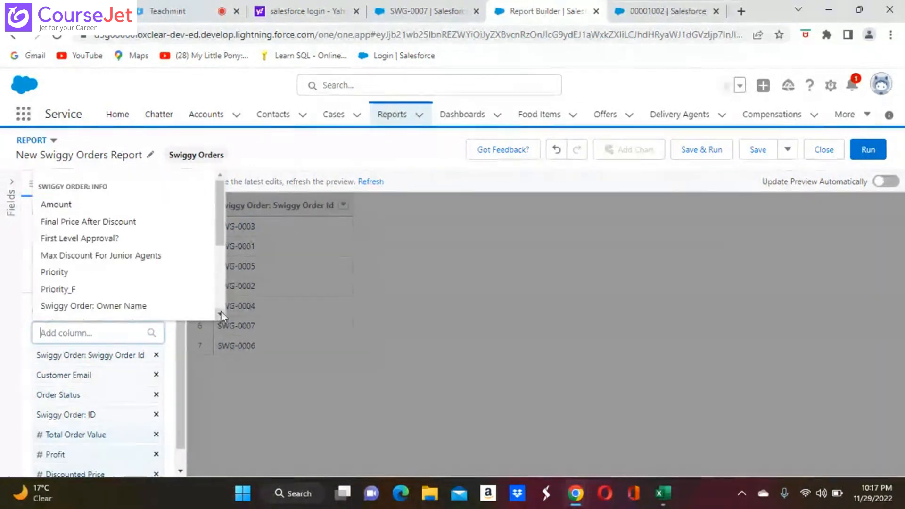
scroll(222, 311, down, 3)
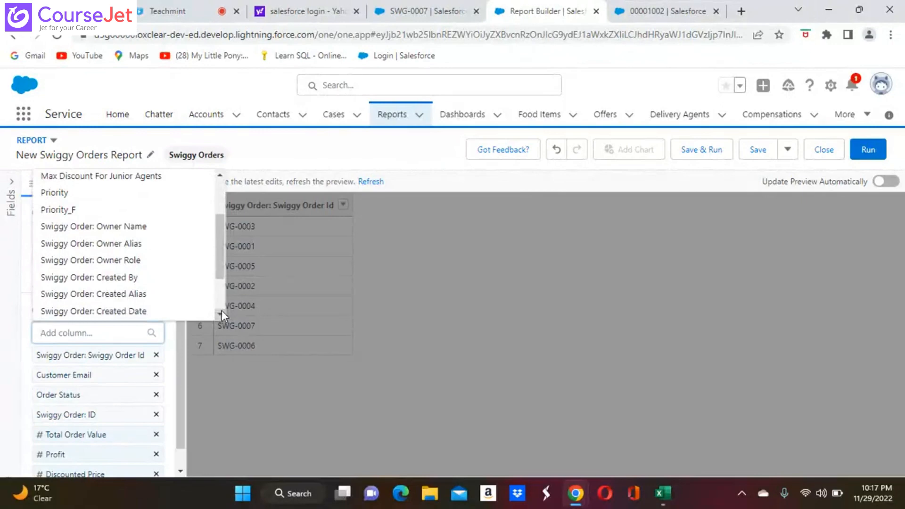
scroll(222, 310, down, 2)
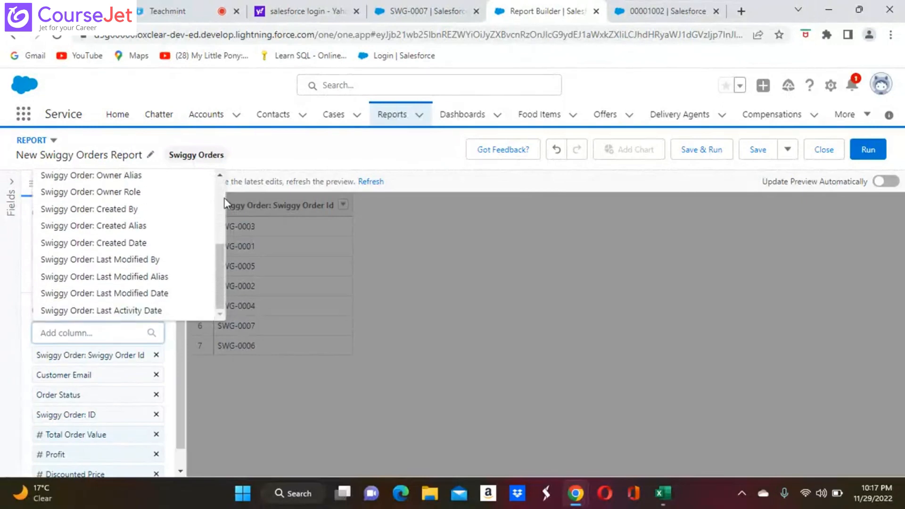
scroll(220, 179, up, 5)
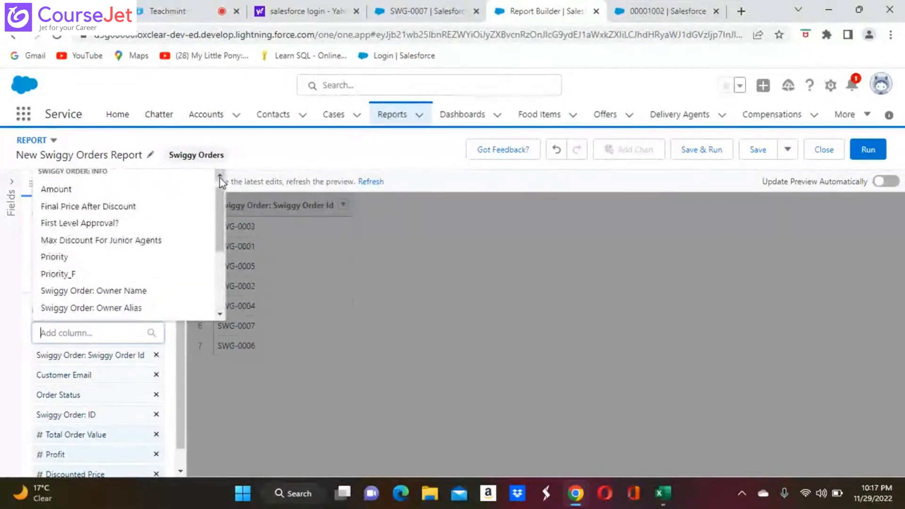
scroll(221, 179, up, 1)
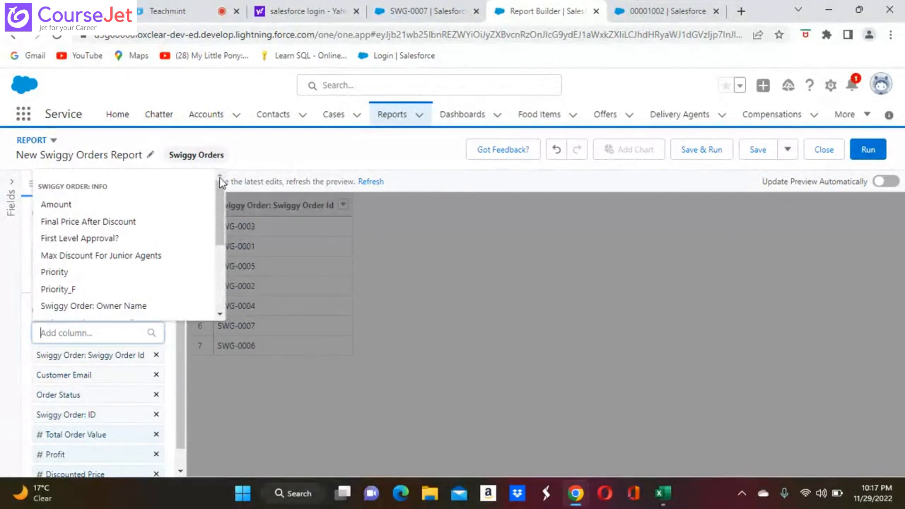
click(62, 208)
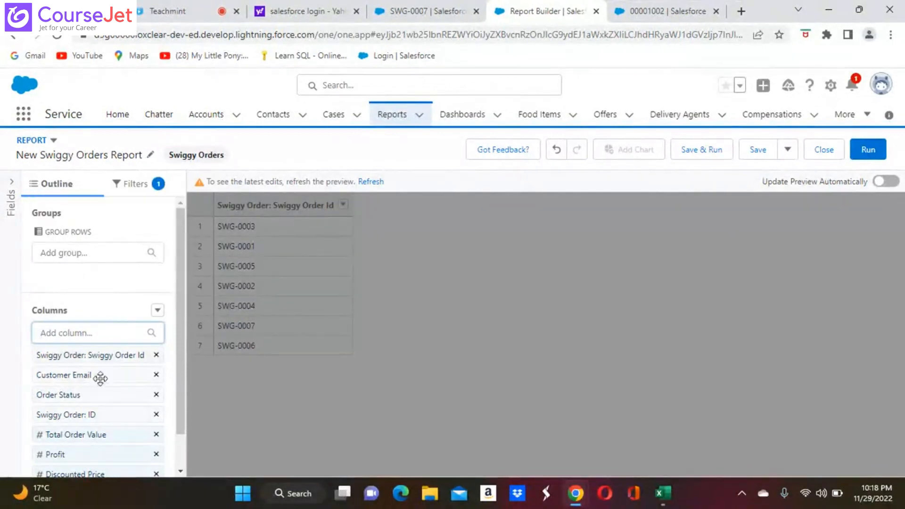
scroll(103, 432, down, 1)
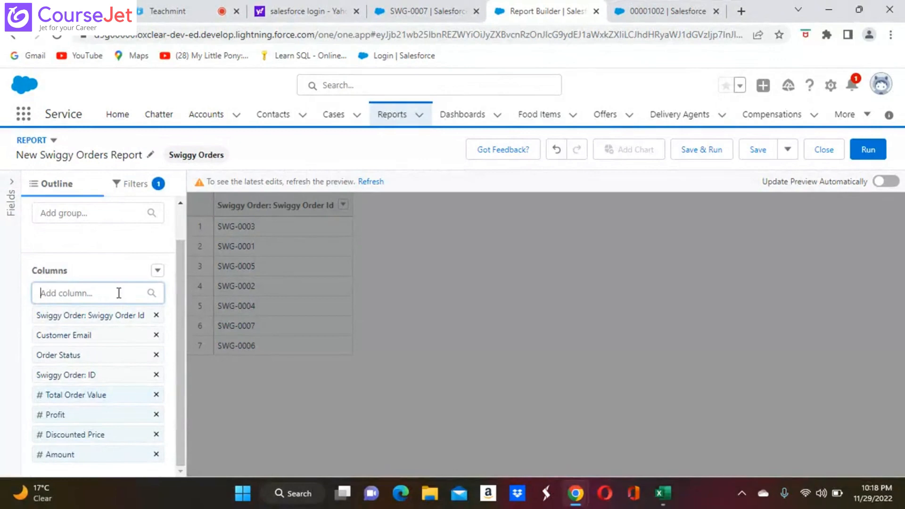
Step: Cancel the browser reload and refresh the preview to show seven orders with column totals
click(59, 39)
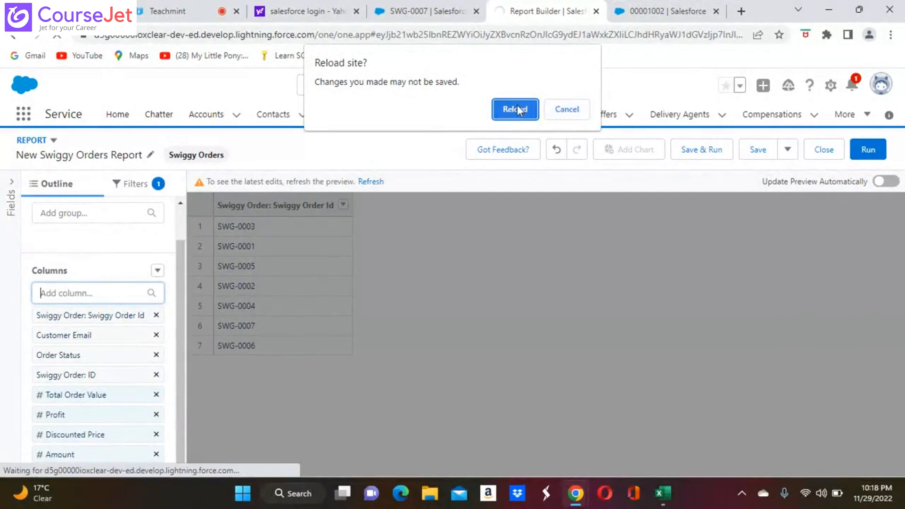
click(565, 111)
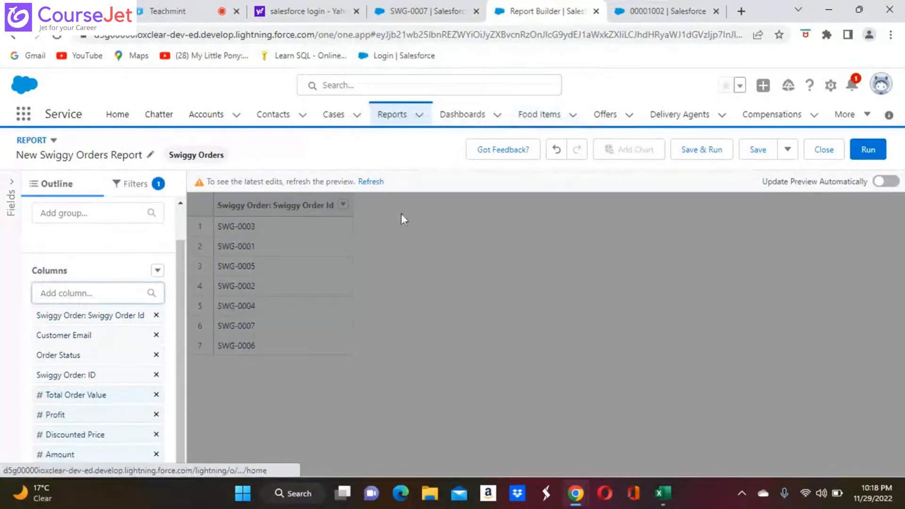
click(375, 187)
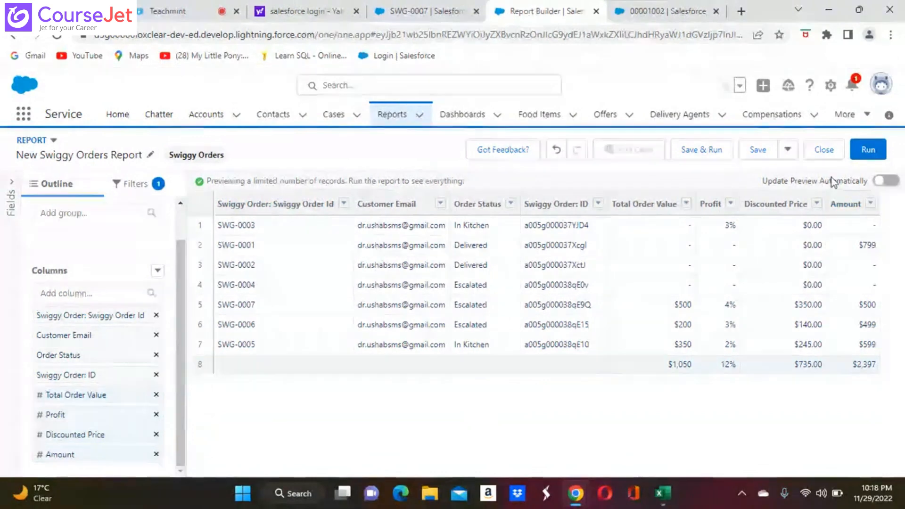
Step: Turn on automatic preview updates and remove the Amount column
click(880, 181)
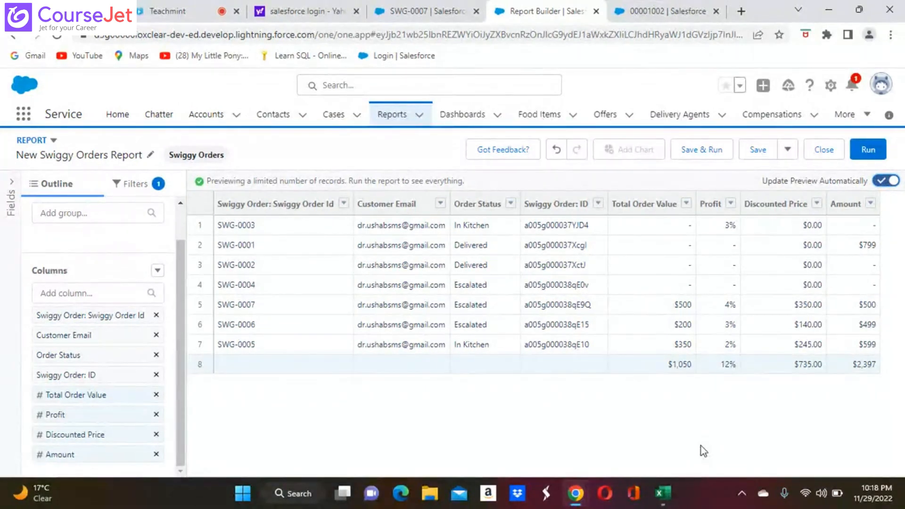
click(156, 455)
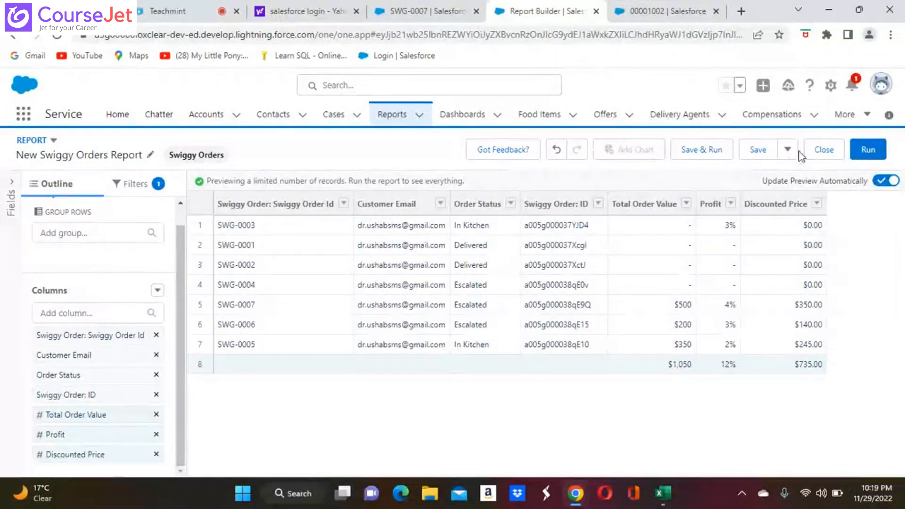
Step: Open the Save Report dialog via Save & Run and scroll down to the Folder field
click(705, 152)
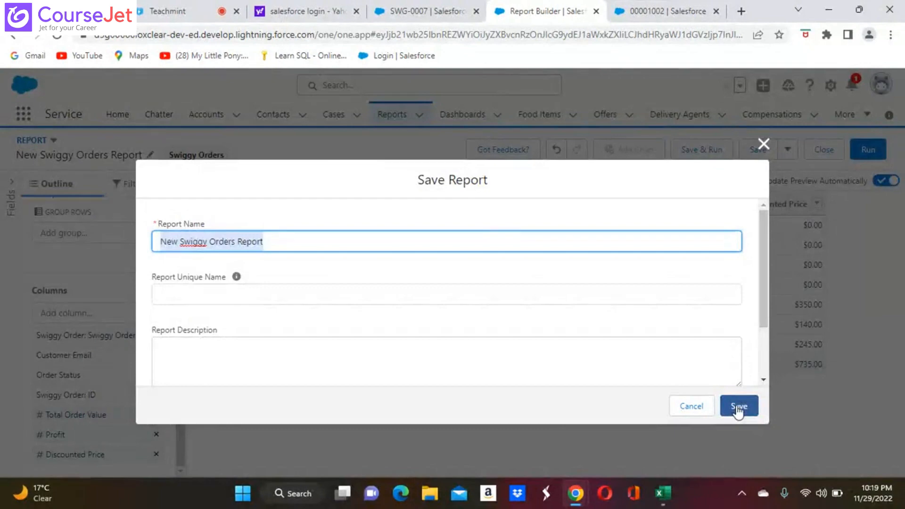
scroll(764, 381, down, 3)
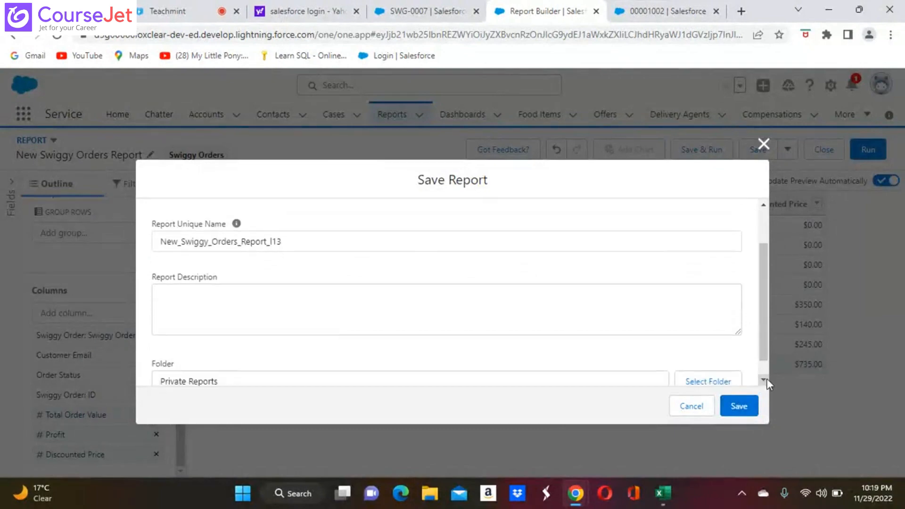
scroll(766, 384, down, 1)
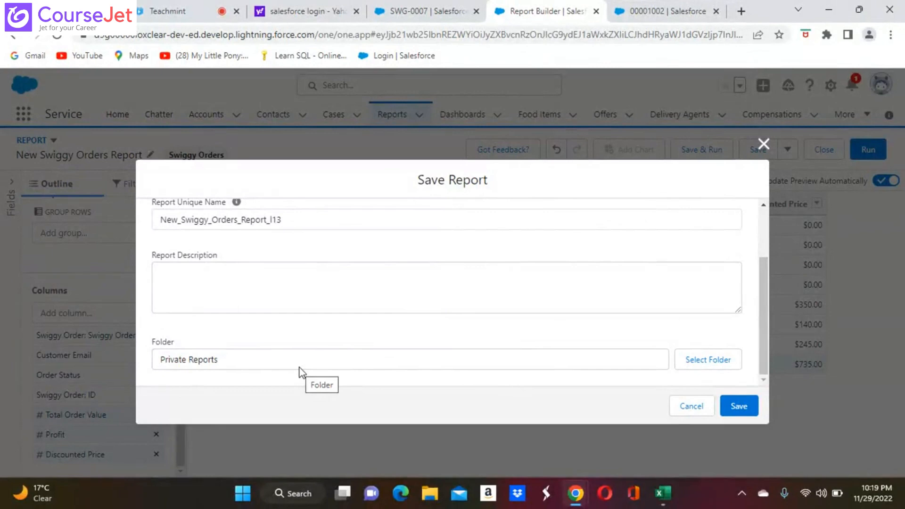
Step: Choose Private Reports as the folder and save the New Swiggy Orders Report
click(708, 359)
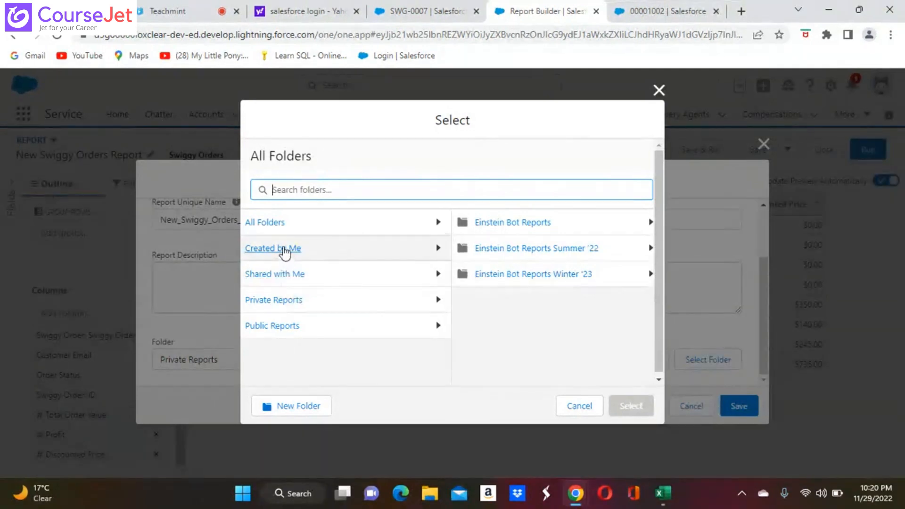
click(289, 304)
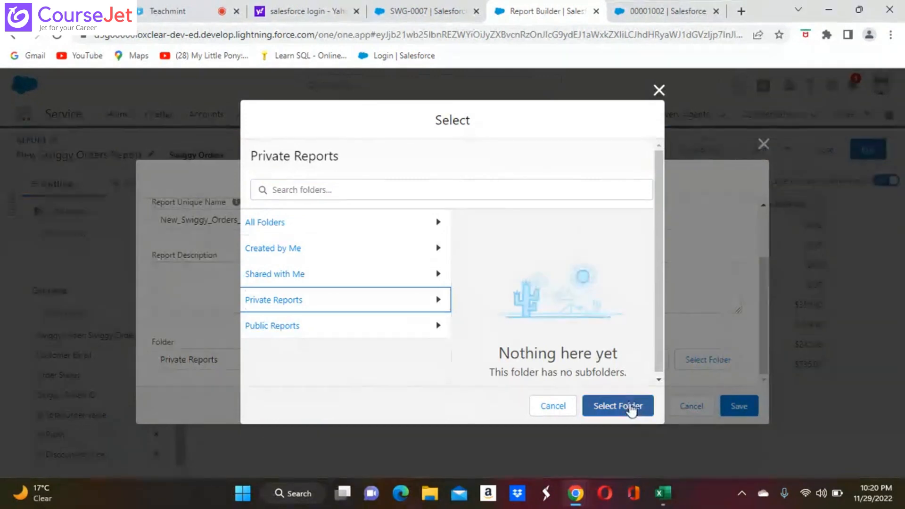
click(631, 407)
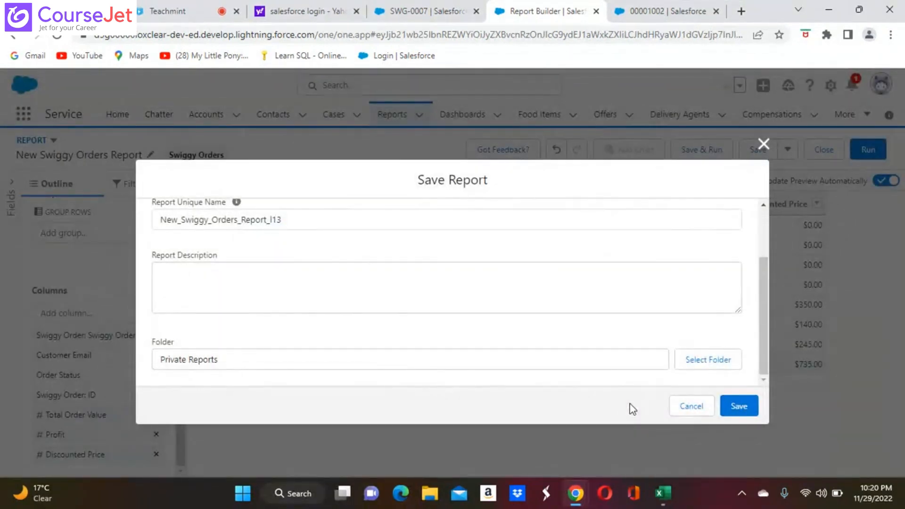
click(733, 406)
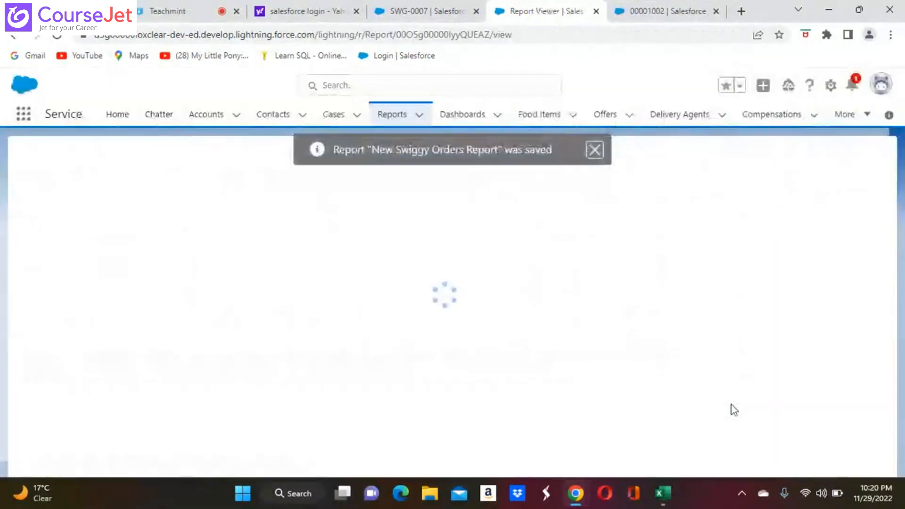
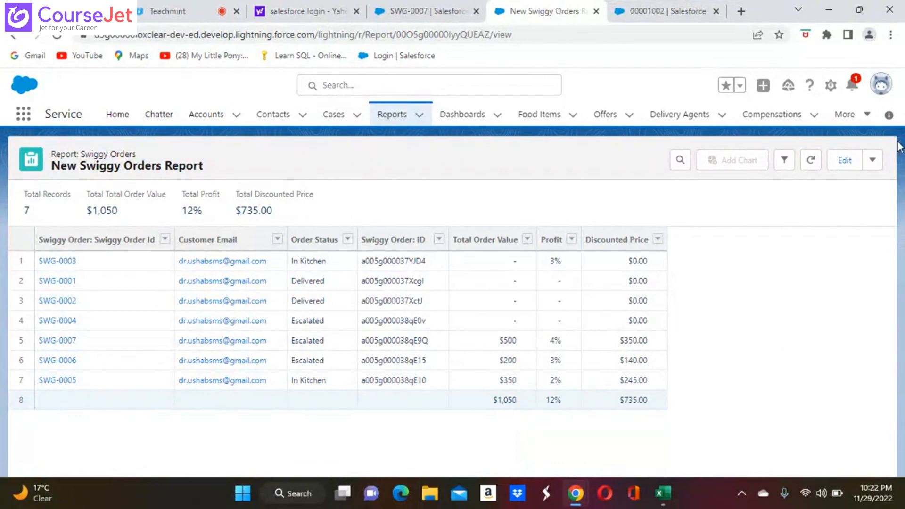
Step: Open the New Swiggy Orders Report in edit mode, previewing seven orders totalling $1,050
click(872, 160)
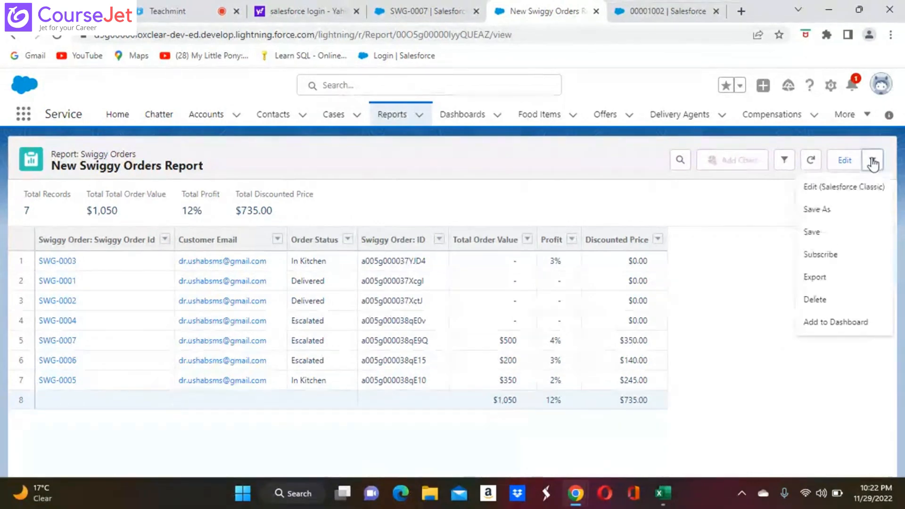
click(760, 281)
click(843, 162)
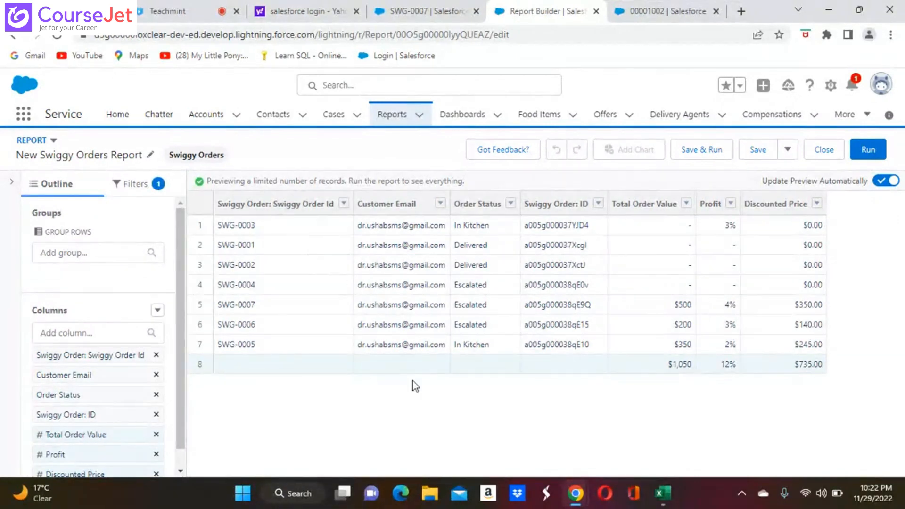
Step: Group the report rows by Order Status, giving In Kitchen, Delivered and Escalated subtotals
key(ctrl+f)
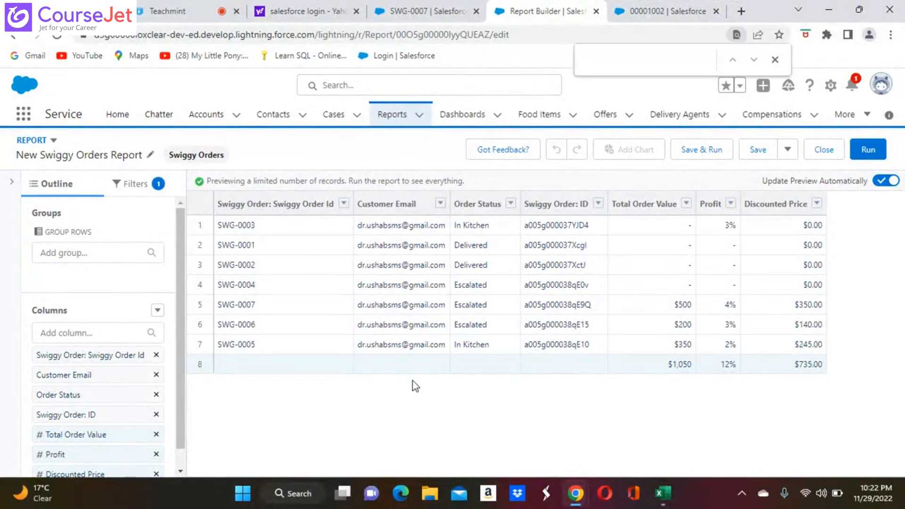
text(grou)
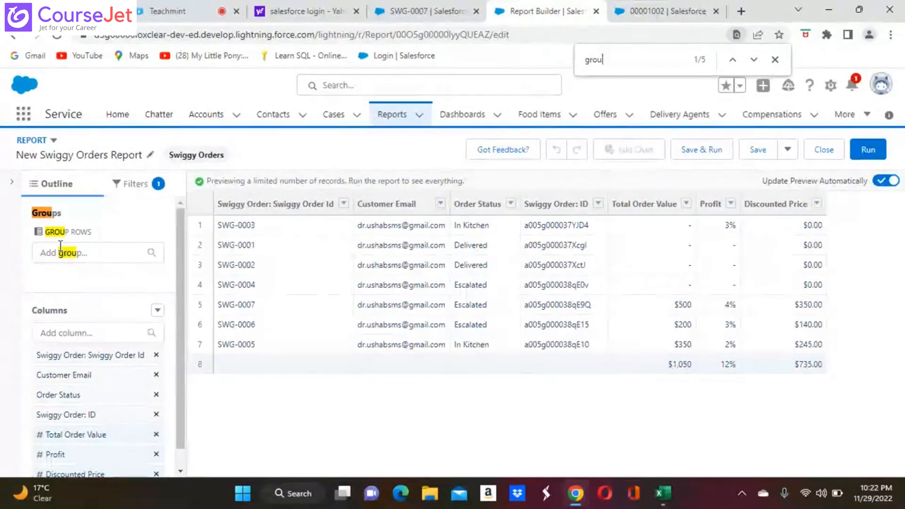
click(78, 253)
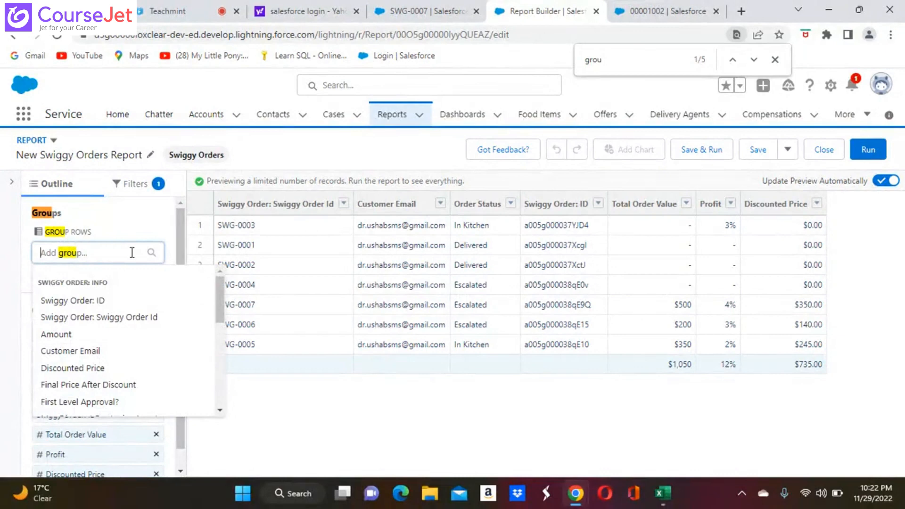
click(220, 410)
click(220, 410)
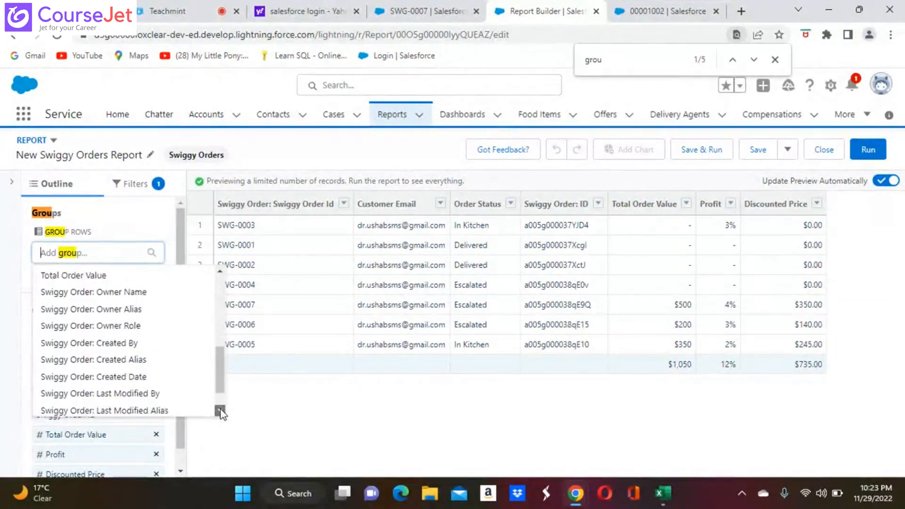
click(286, 409)
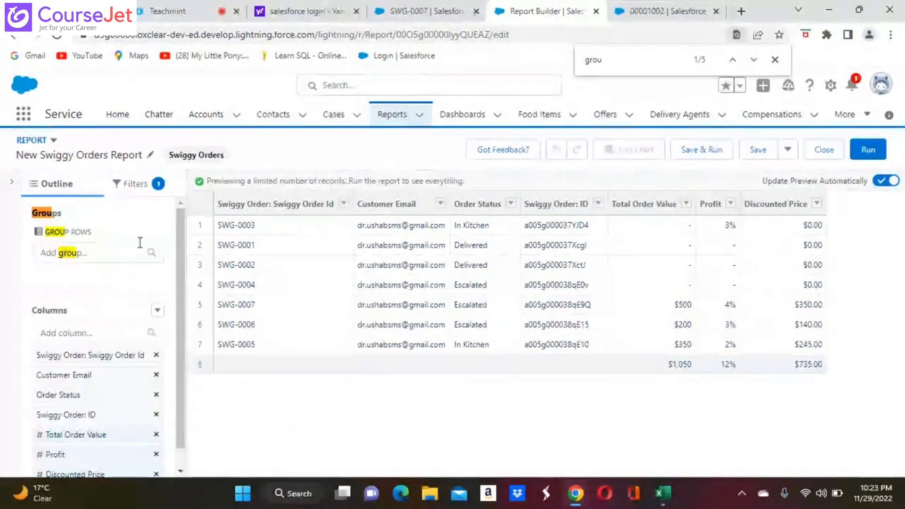
click(153, 254)
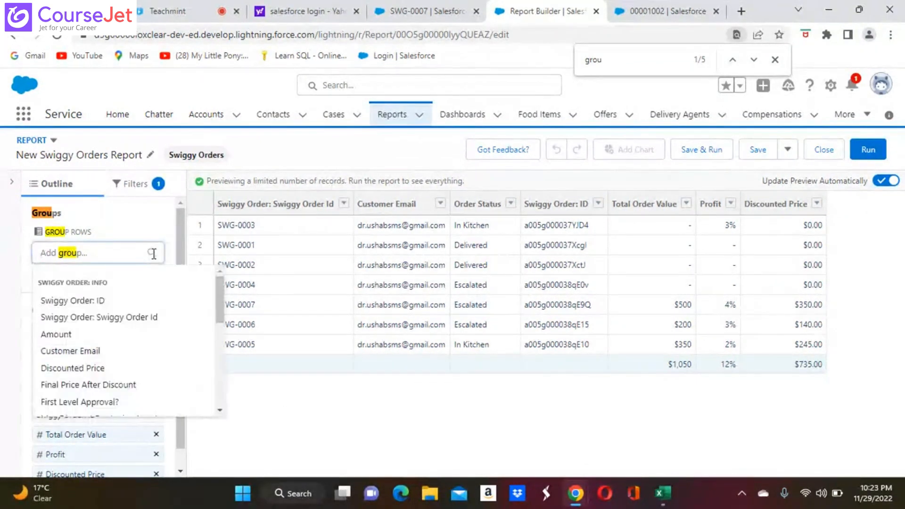
click(220, 409)
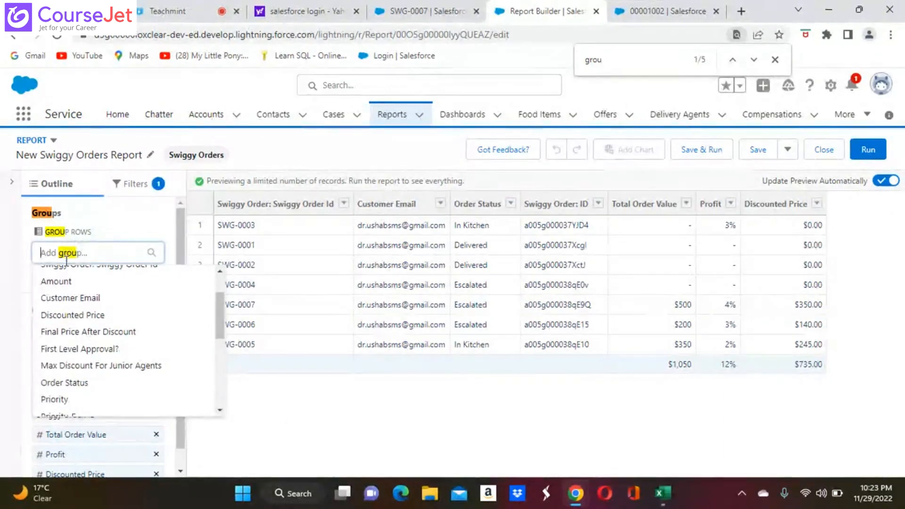
text(odre)
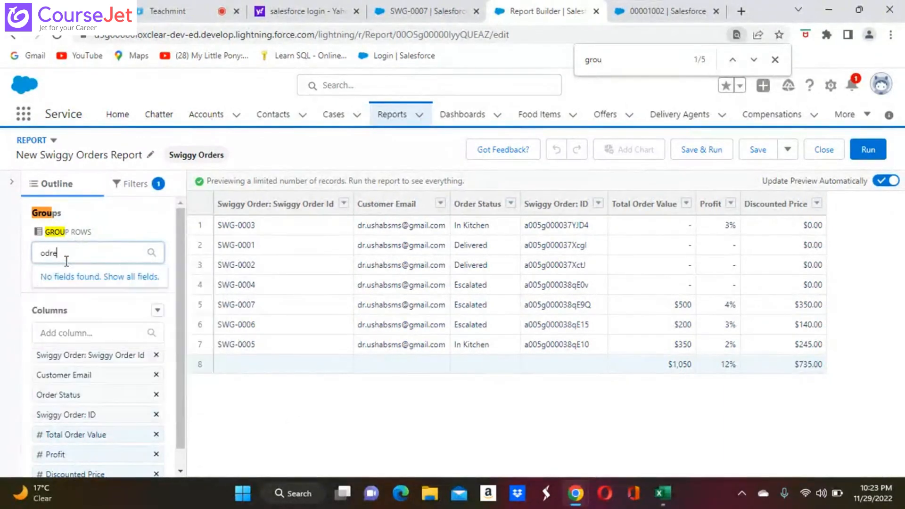
key(BackSpace)
key(BackSpace)
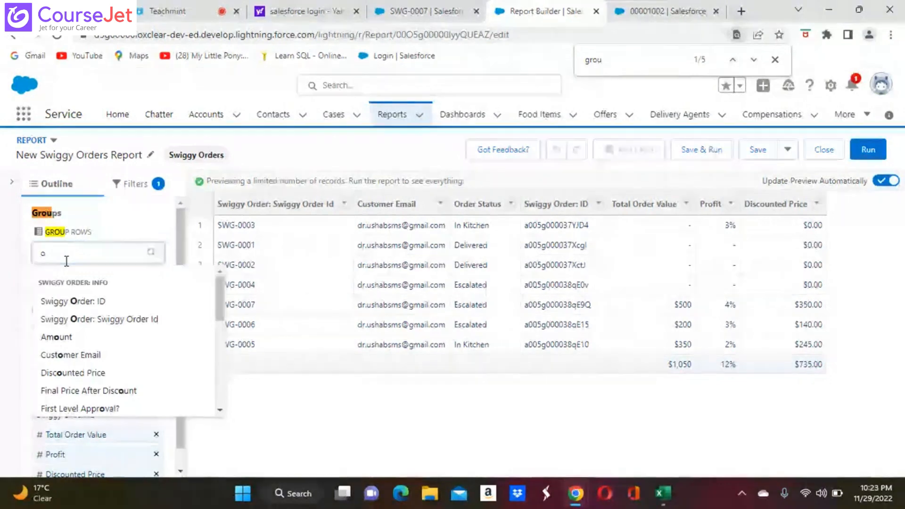
text(rder)
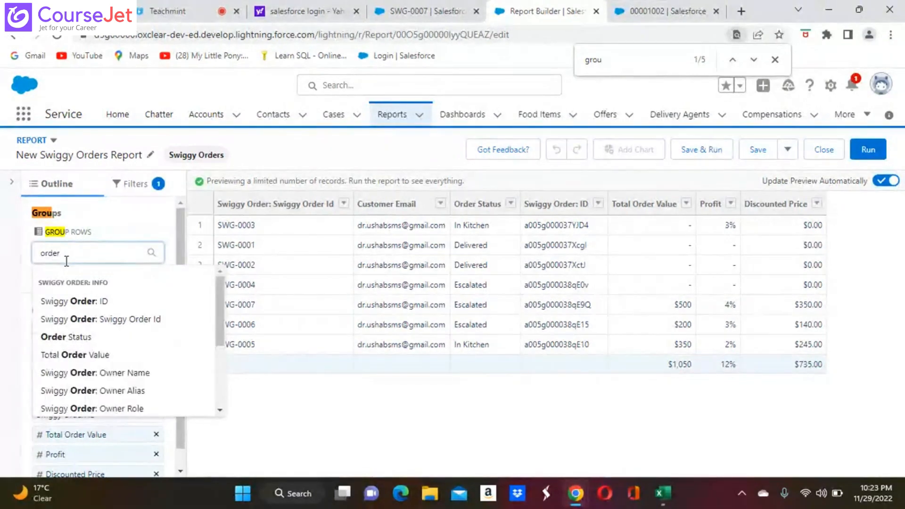
click(85, 337)
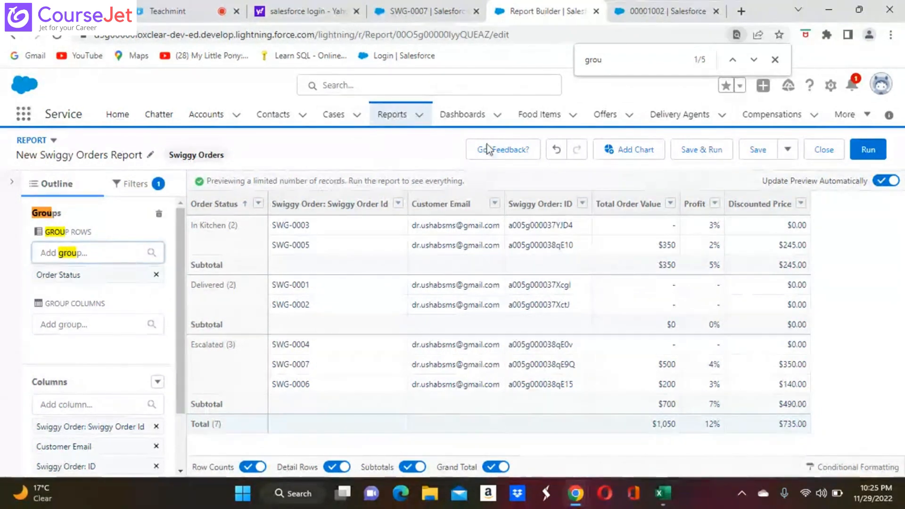
Step: Add a chart and display it as a donut of Sum of Total Order Value by Order Status
click(644, 151)
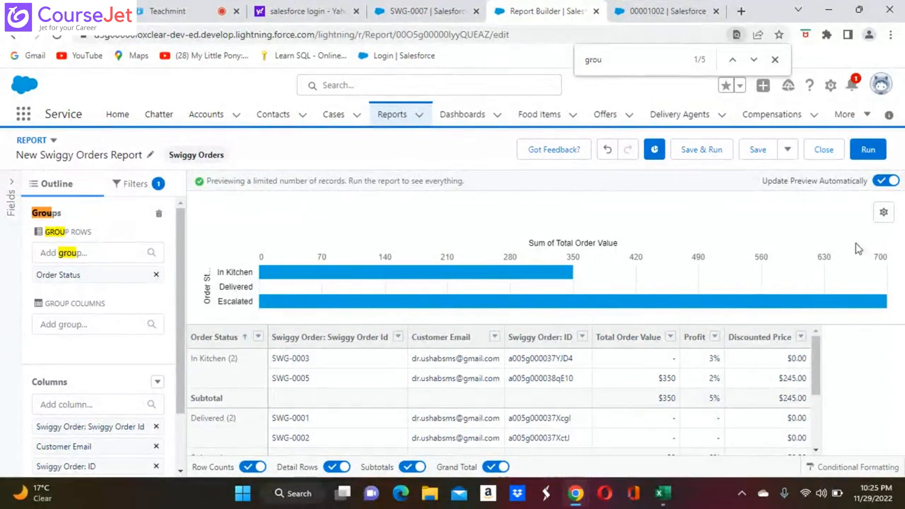
click(884, 213)
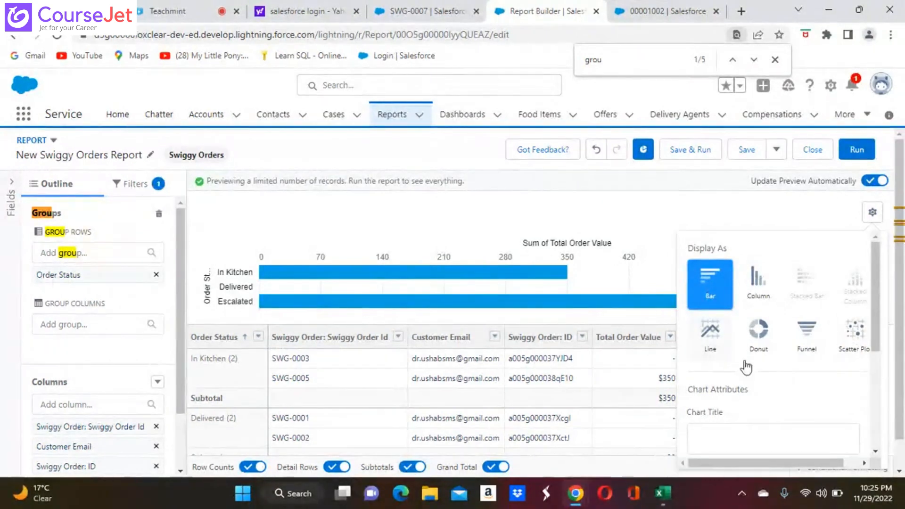
click(761, 336)
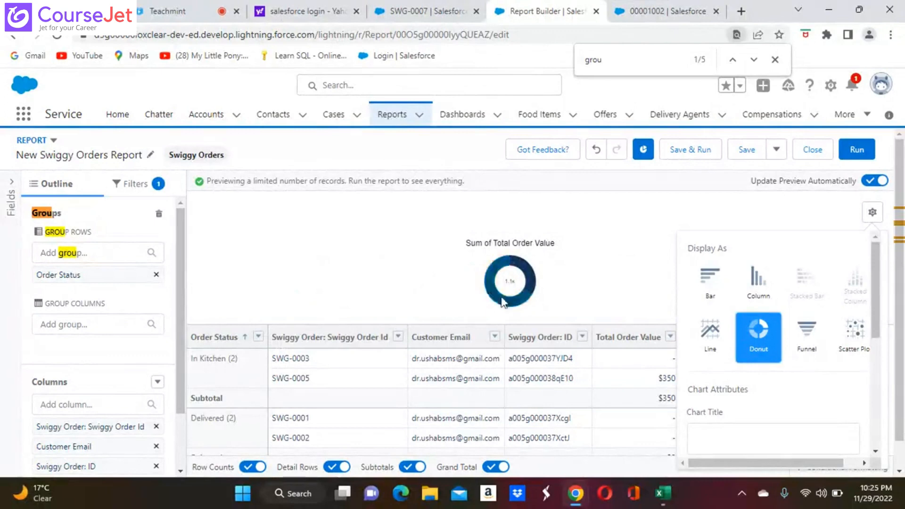
mouse_move(531, 288)
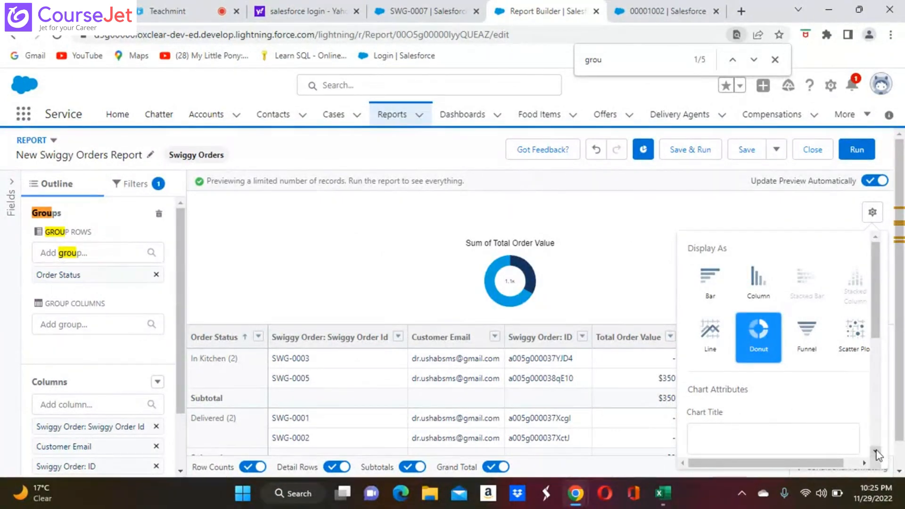
scroll(875, 454, down, 4)
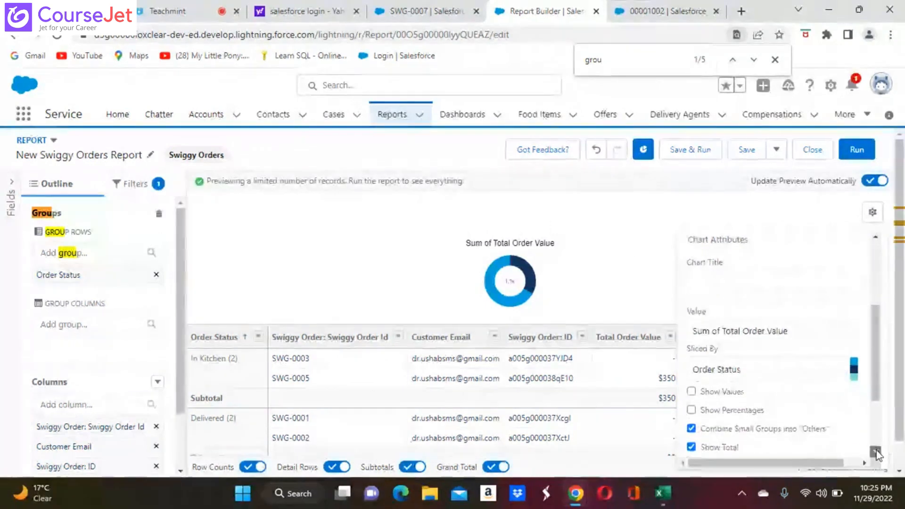
scroll(876, 453, down, 2)
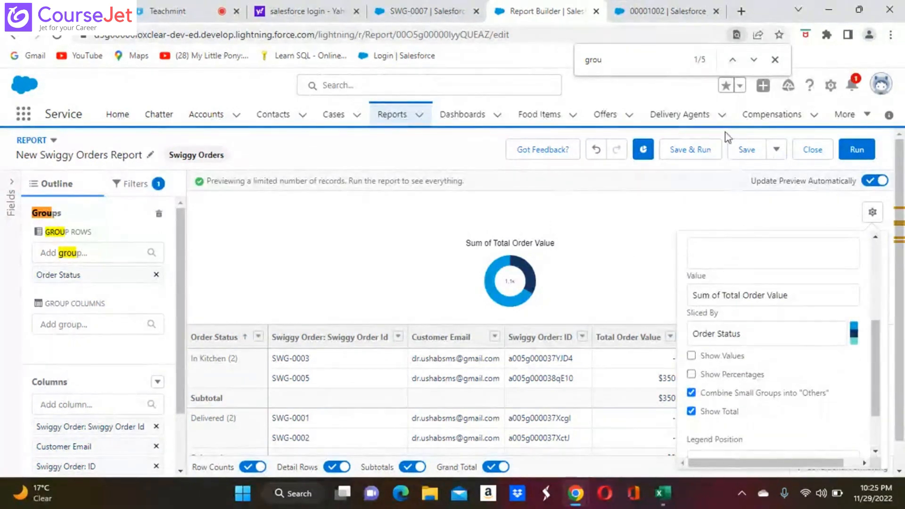
Step: Save and run the report, then hide and re-show the donut chart above the grouped orders
click(693, 152)
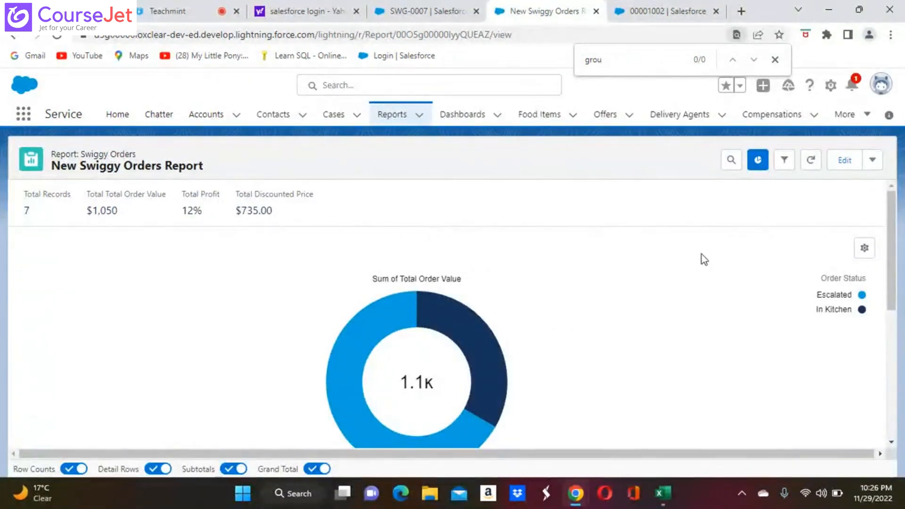
click(758, 160)
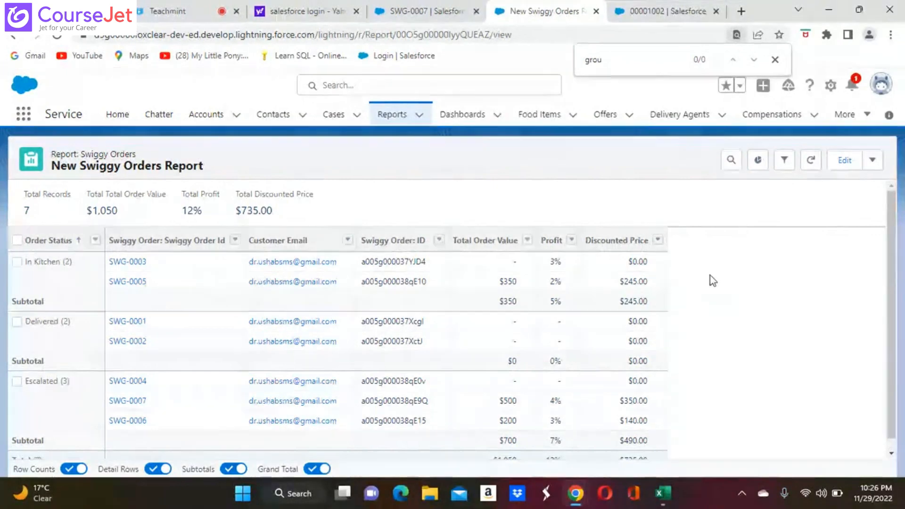
scroll(762, 394, down, 1)
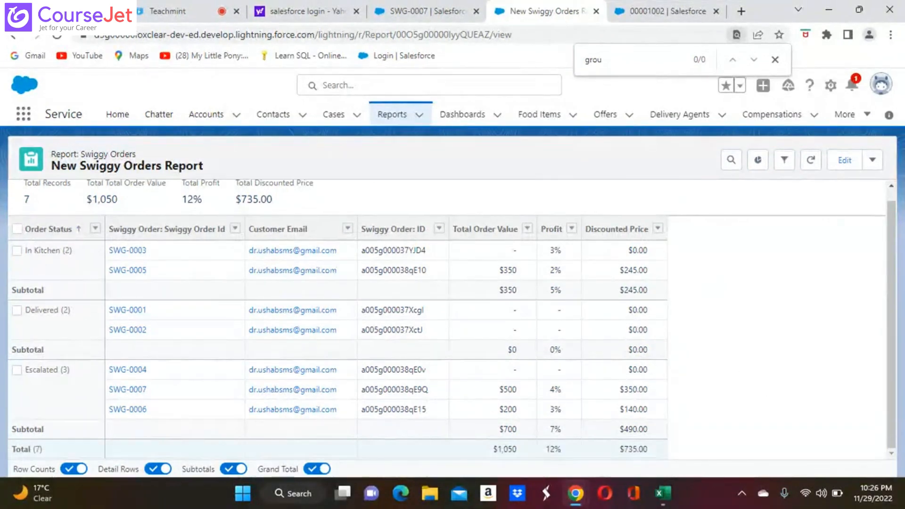
scroll(763, 393, up, 1)
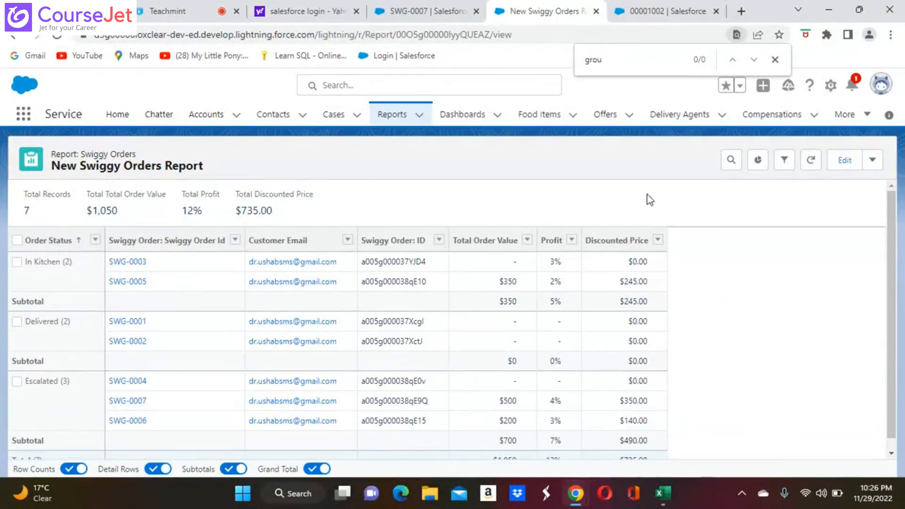
click(757, 162)
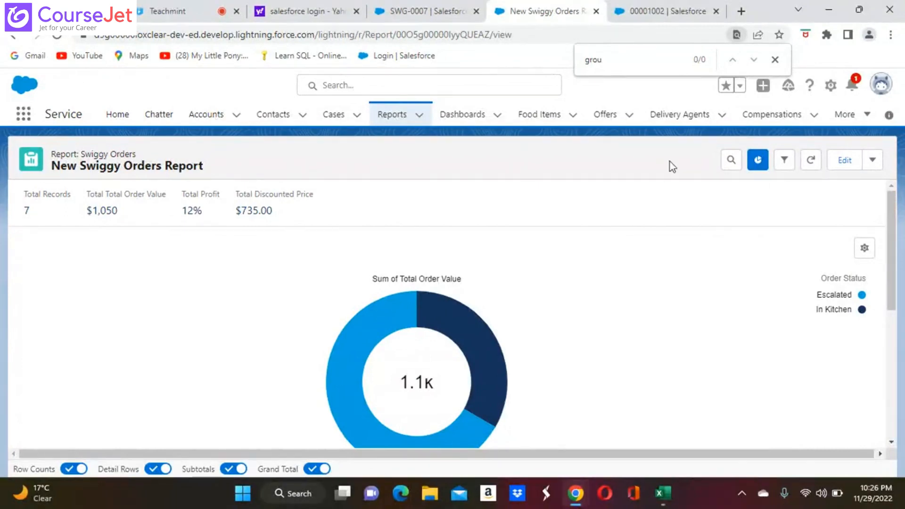
Step: Back in the editor, group the report columns by Priority, producing a High/Low matrix
click(844, 162)
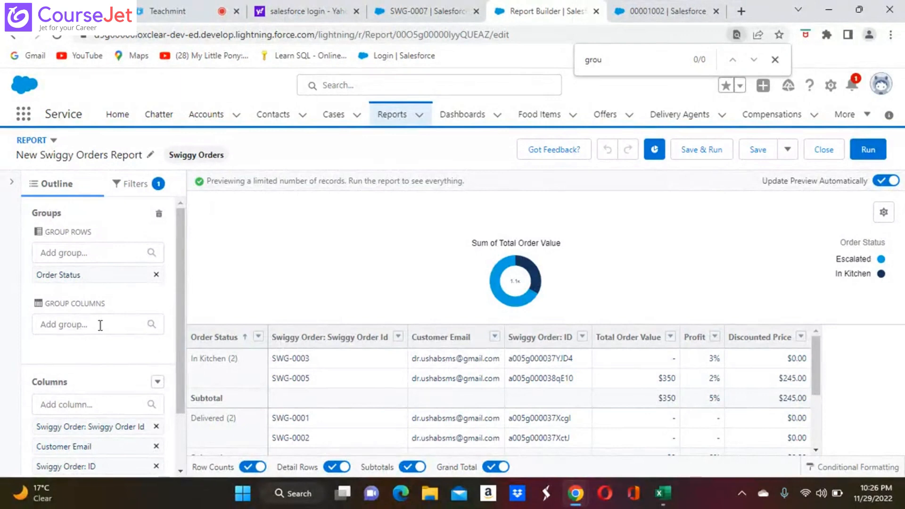
click(152, 322)
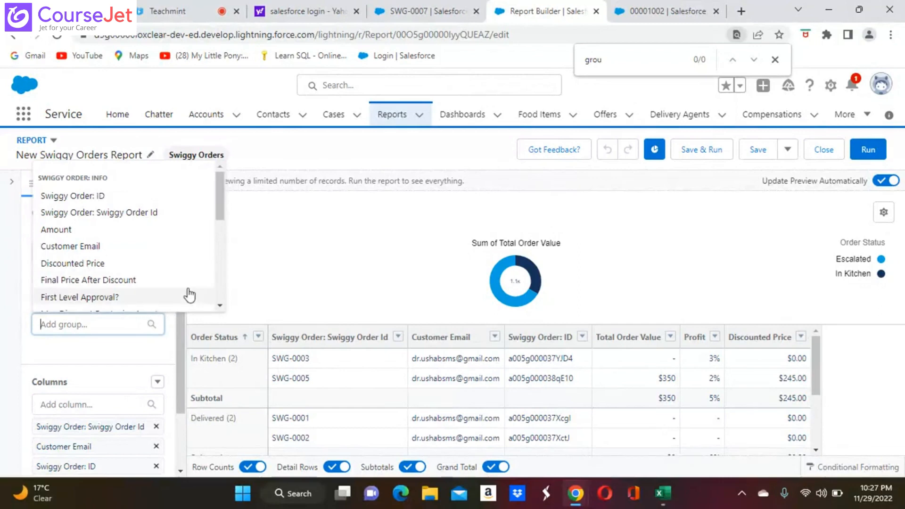
scroll(224, 301, down, 3)
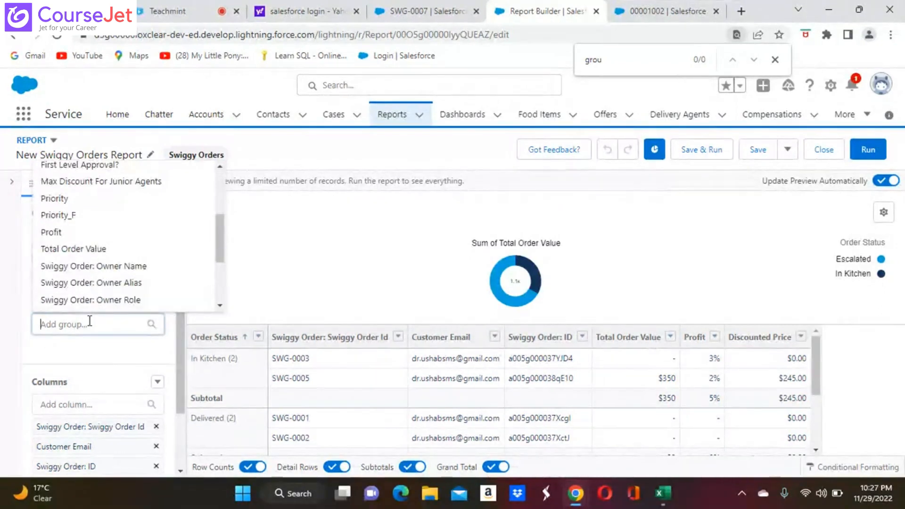
text(pri)
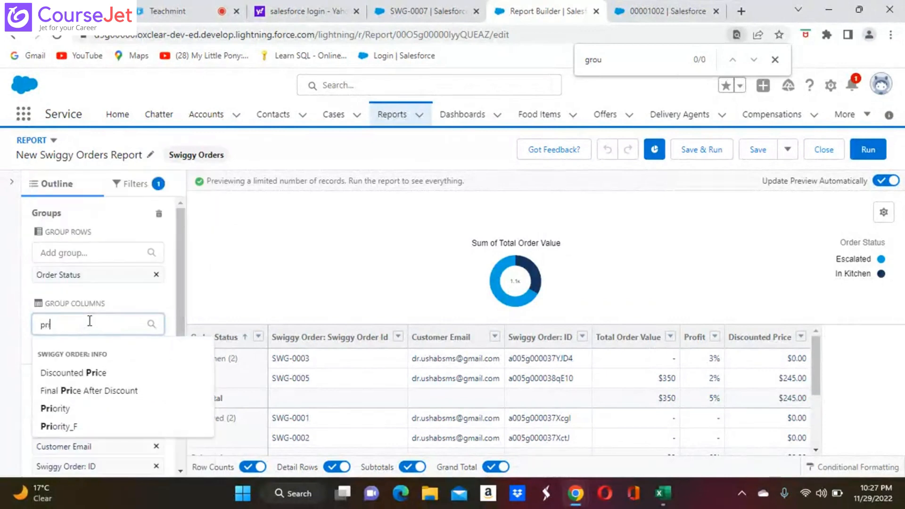
click(65, 408)
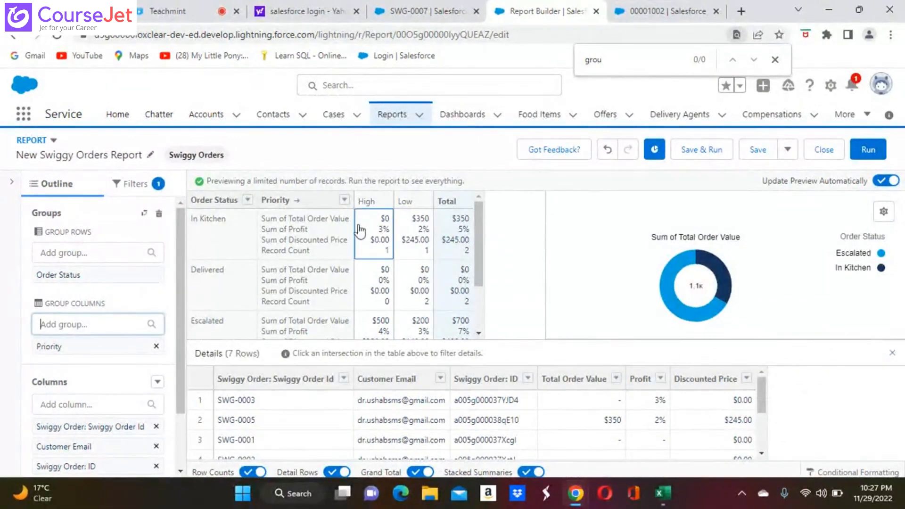
scroll(170, 363, down, 3)
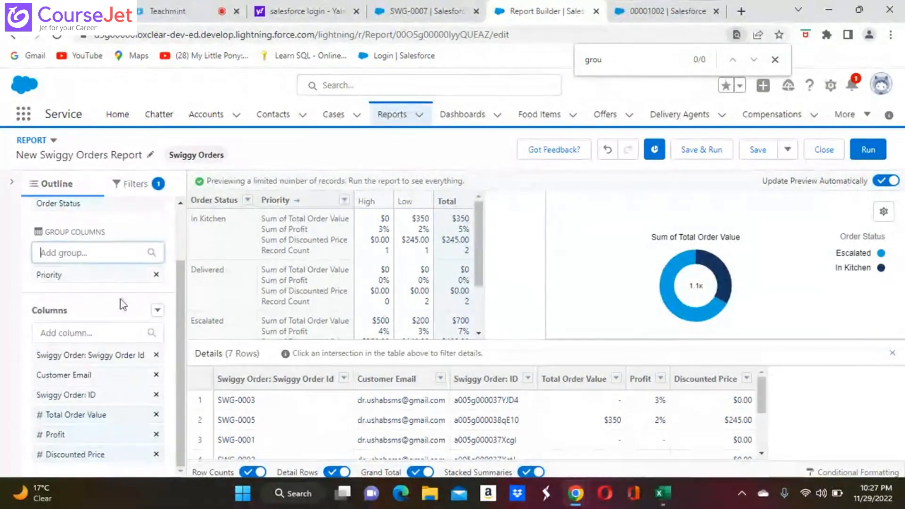
Step: Add Priority as an ordinary column and hide the row counts beside each Order Status group
click(153, 337)
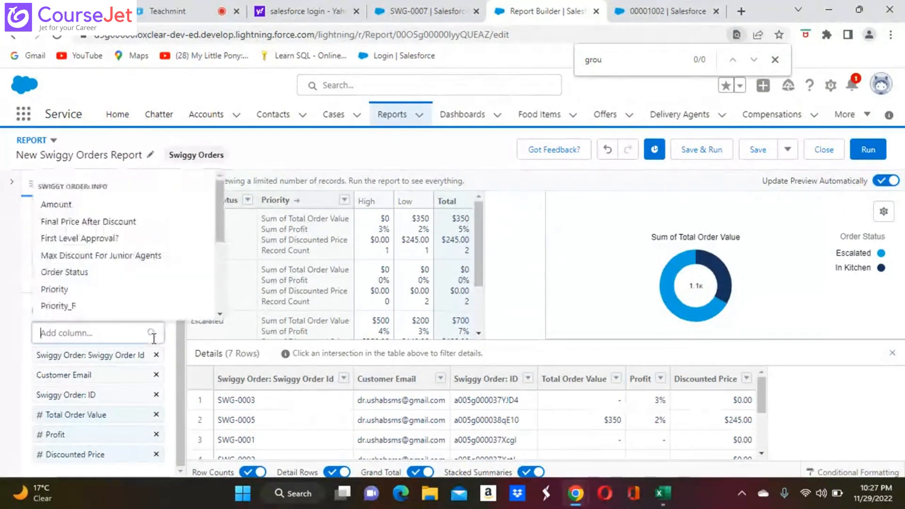
click(71, 288)
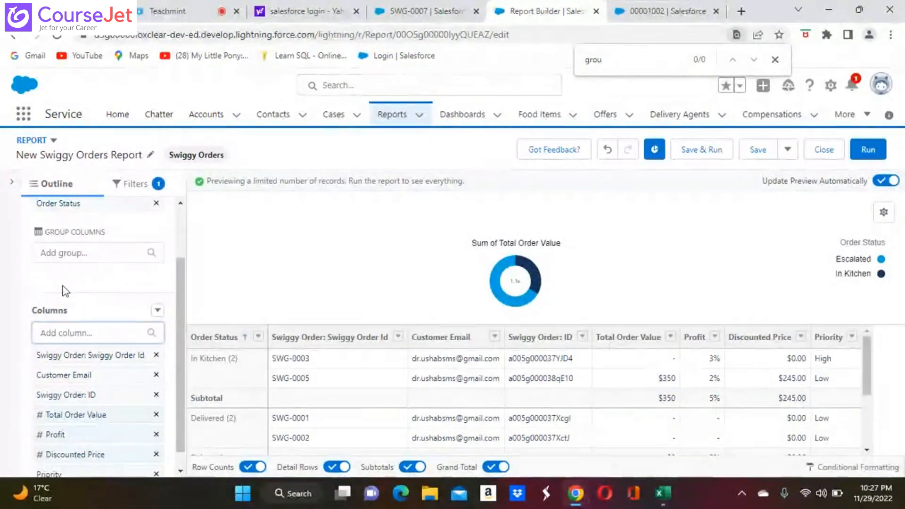
scroll(64, 290, up, 2)
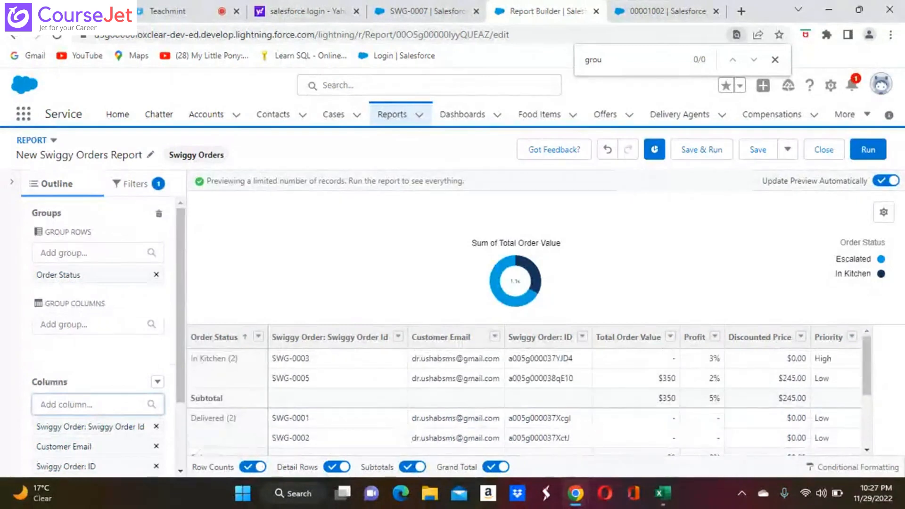
scroll(524, 401, down, 1)
scroll(524, 401, down, 2)
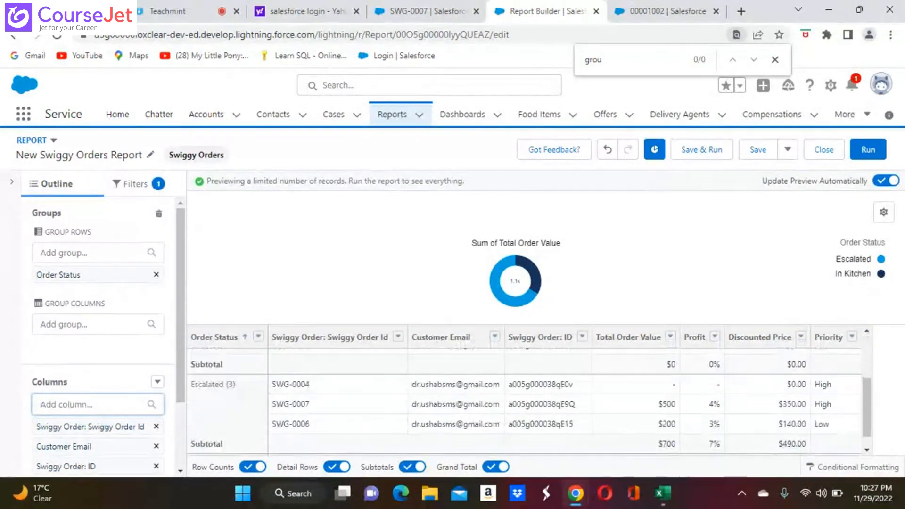
scroll(524, 401, up, 2)
scroll(524, 401, up, 1)
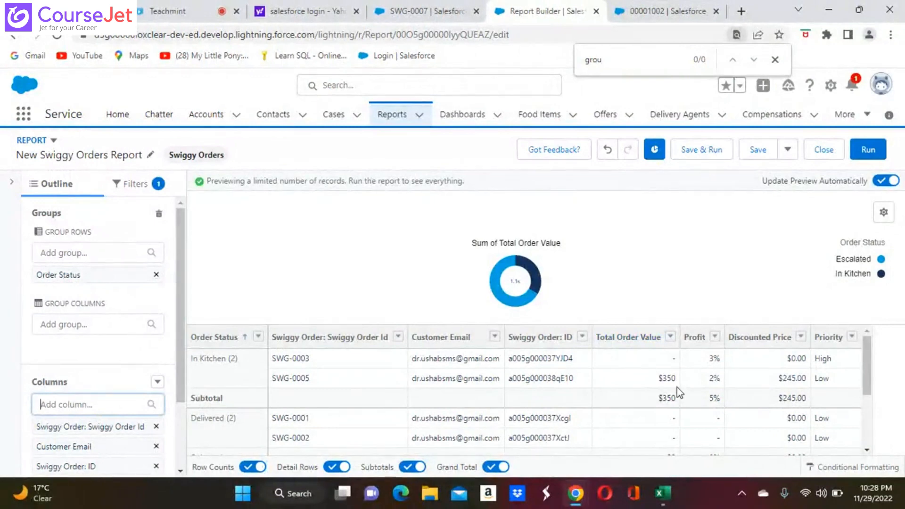
scroll(677, 386, down, 1)
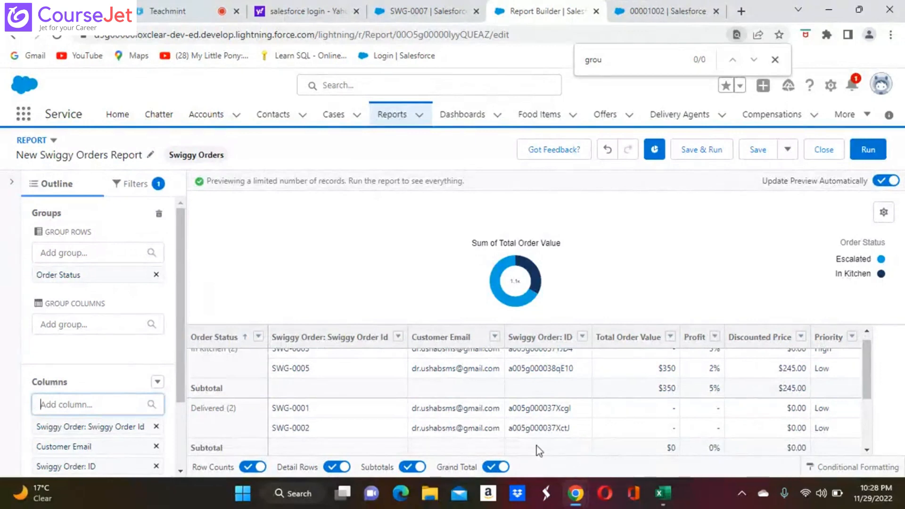
click(257, 467)
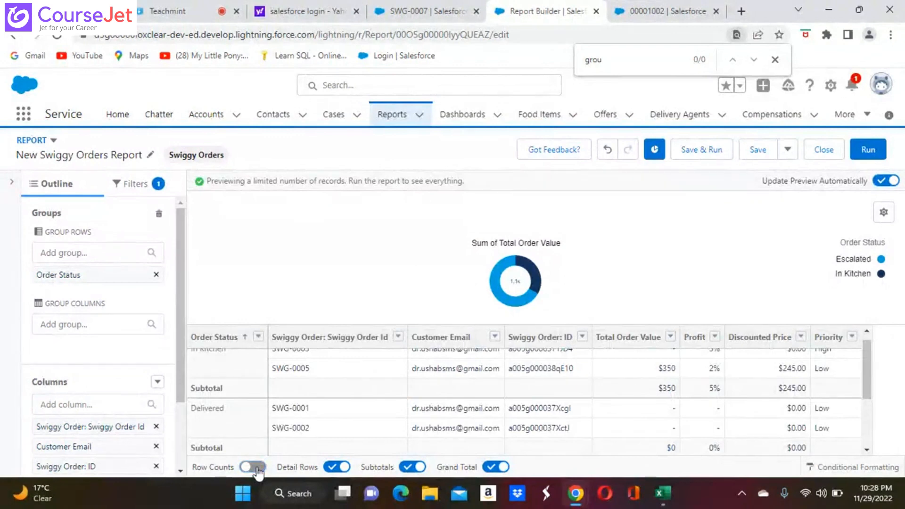
click(253, 467)
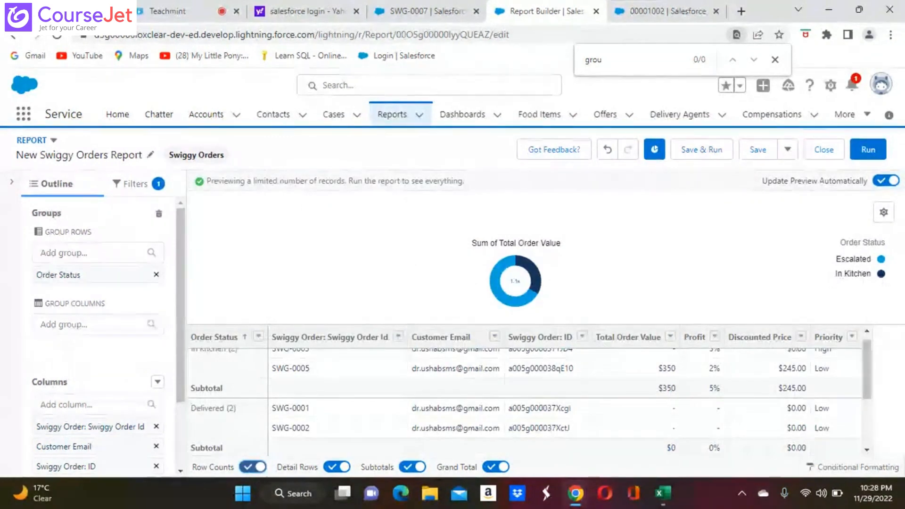
click(261, 467)
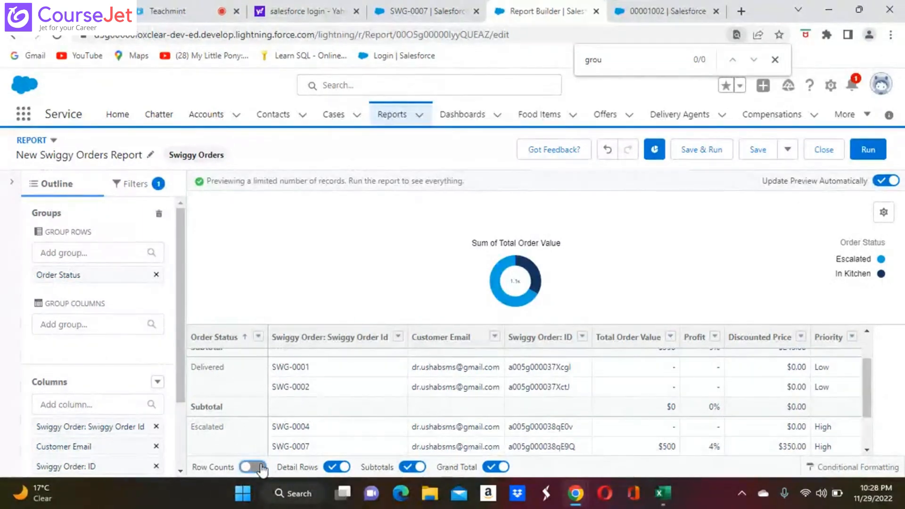
click(261, 467)
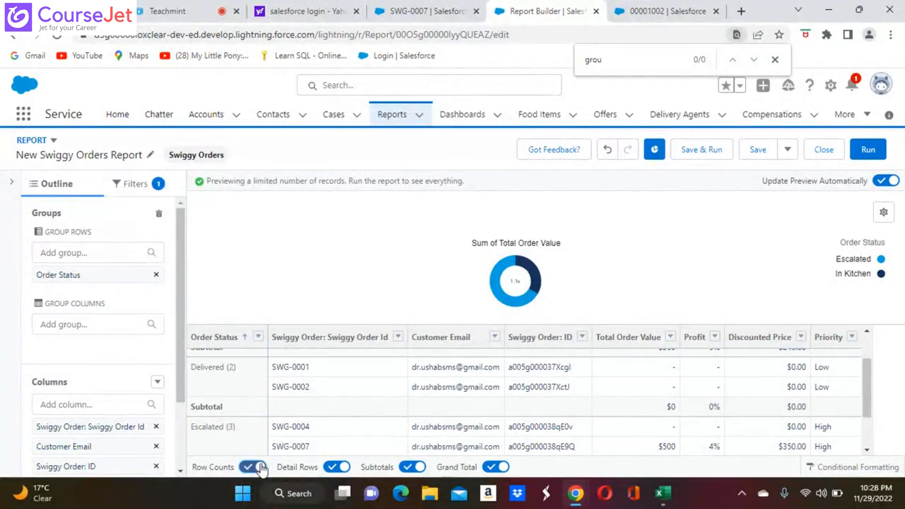
click(337, 467)
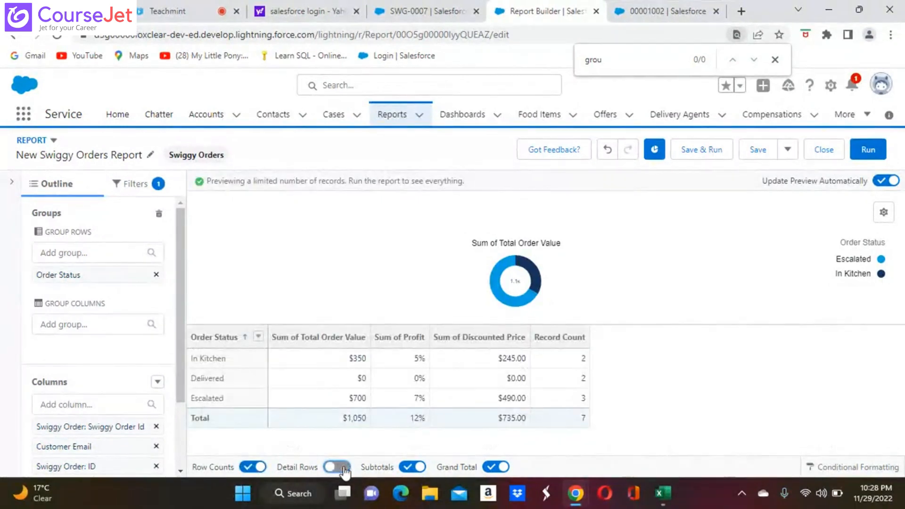
click(343, 468)
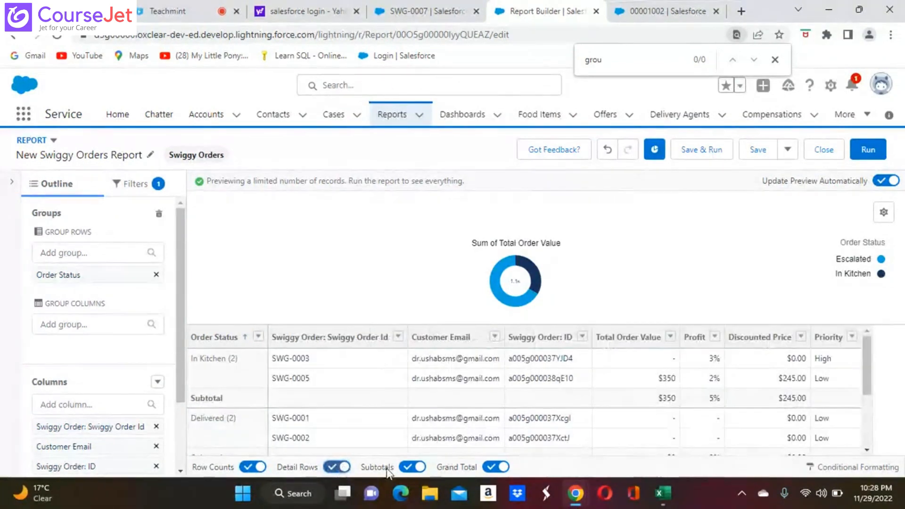
click(418, 467)
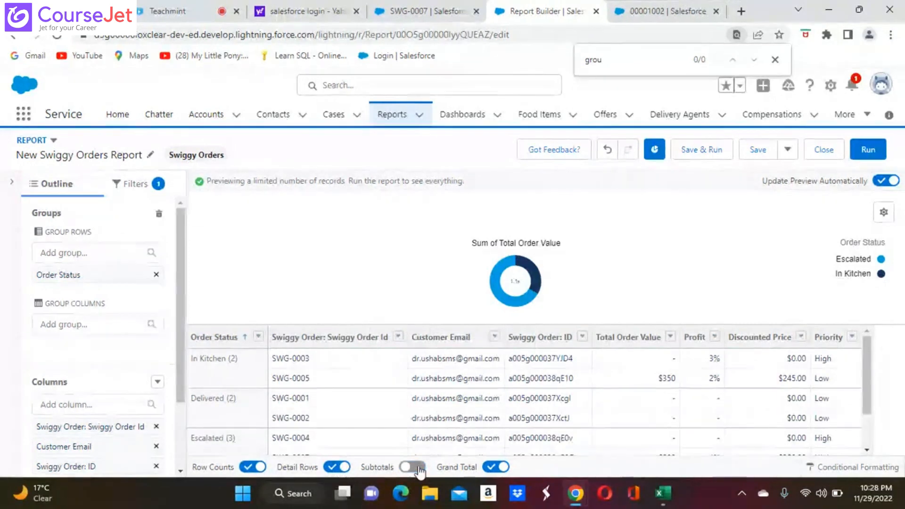
click(418, 468)
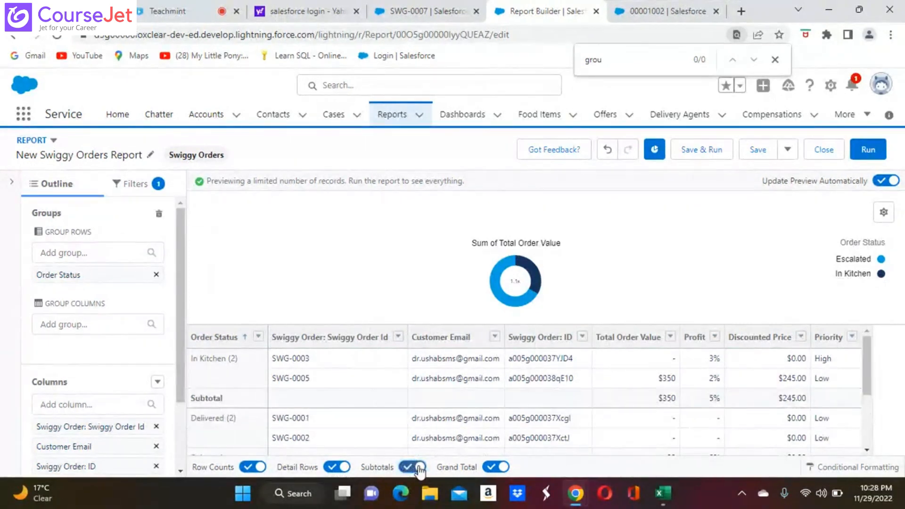
scroll(523, 400, down, 2)
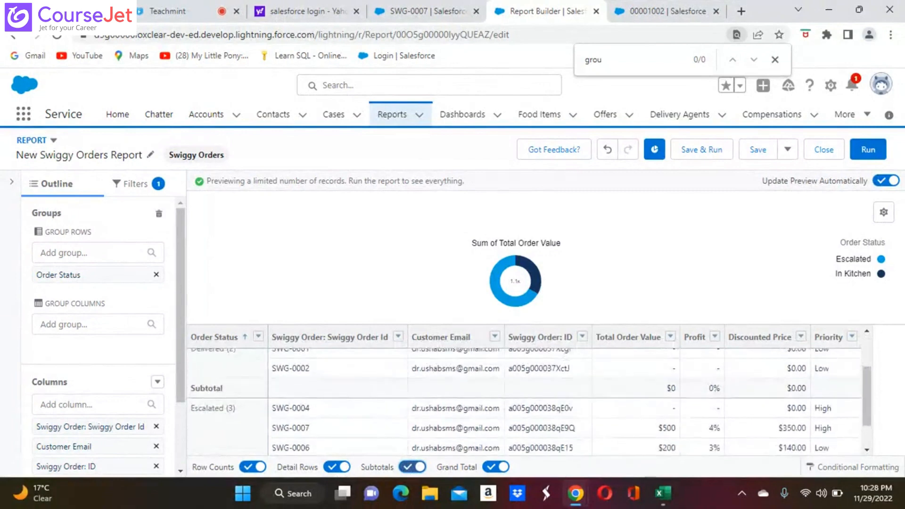
click(418, 468)
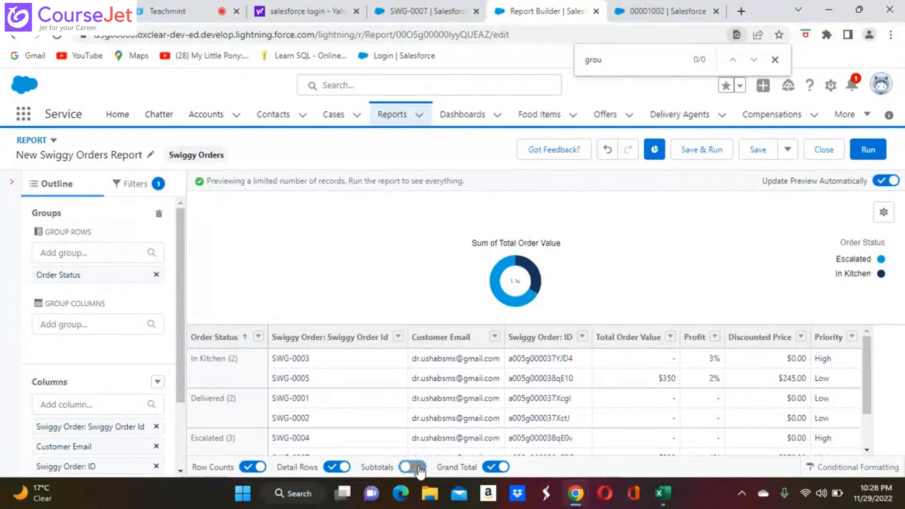
click(418, 467)
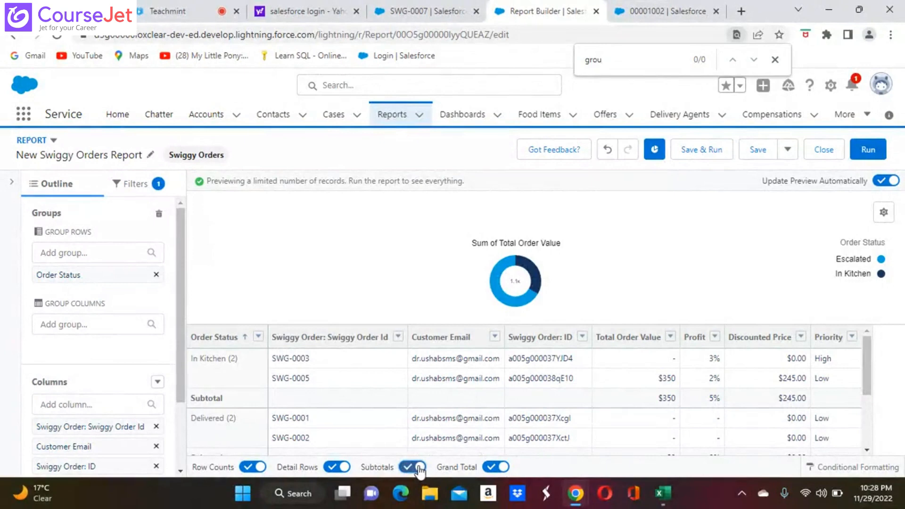
click(502, 468)
click(497, 467)
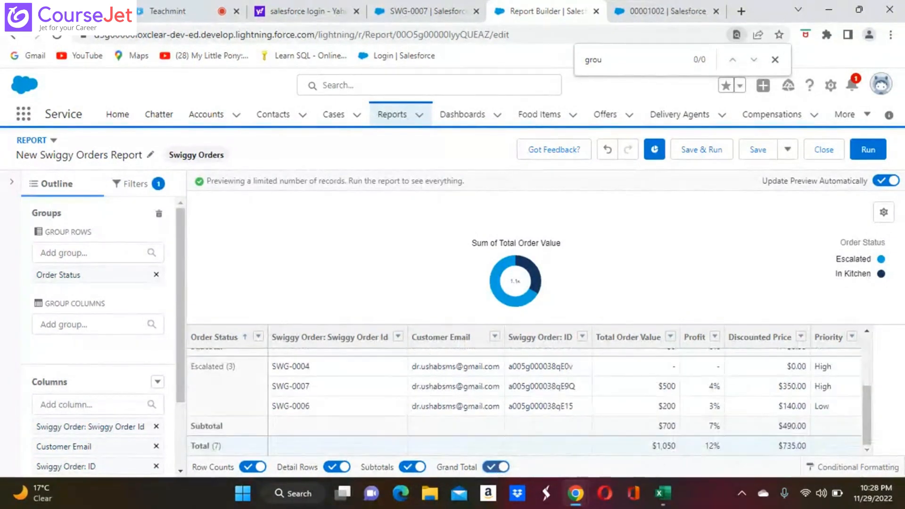
click(491, 468)
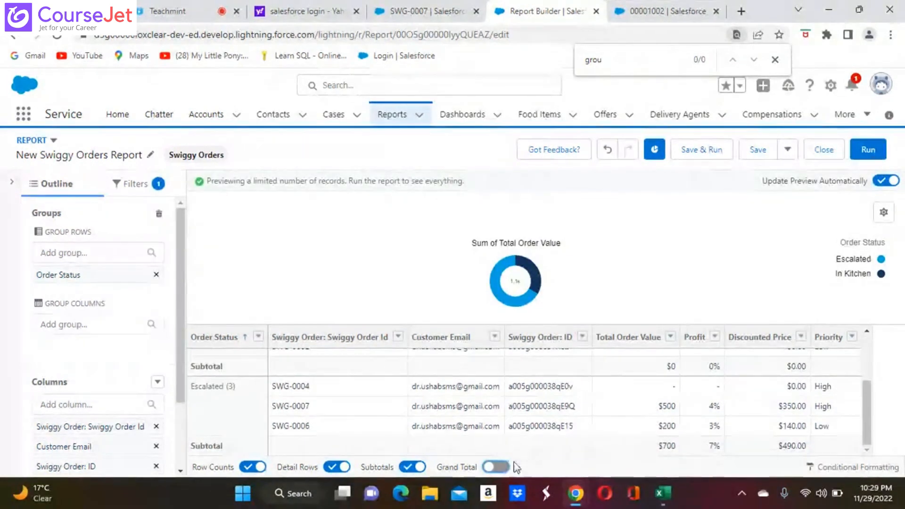
click(500, 468)
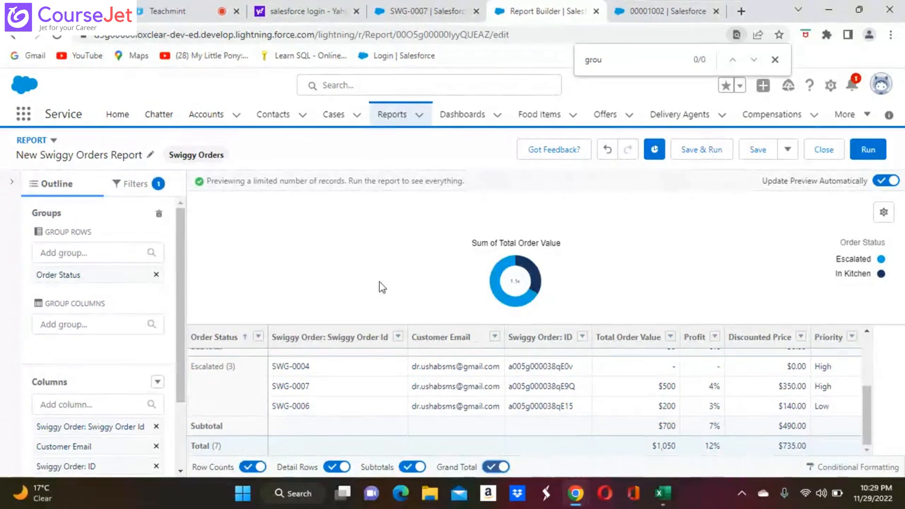
scroll(529, 402, up, 3)
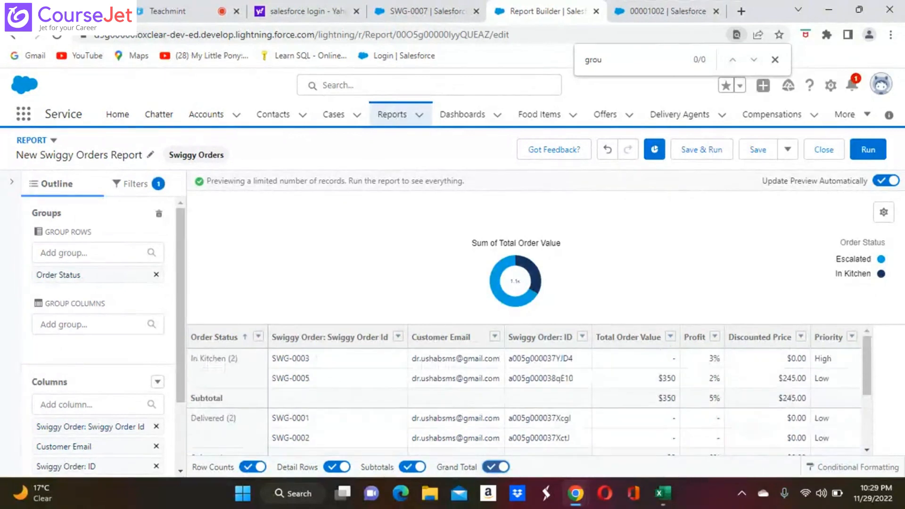
scroll(529, 402, down, 3)
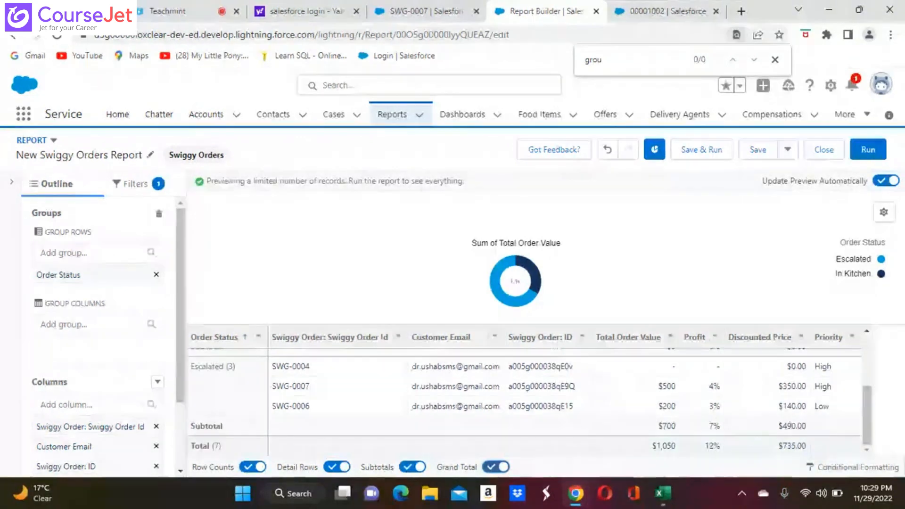
Step: Save and run the report, then clear the leftover find-bar text
click(701, 149)
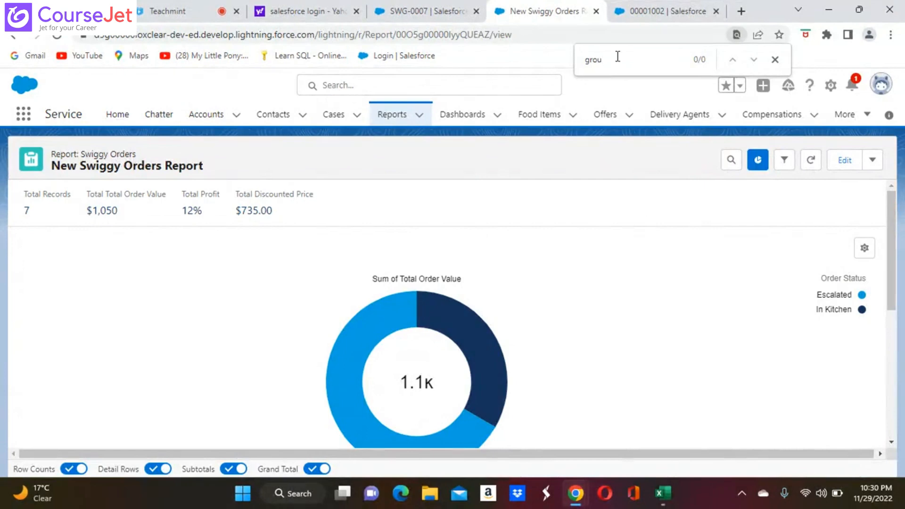
key(BackSpace)
key(BackSpace)
key(BackSpace)
key(BackSpace)
Step: Open Setup in a new tab and reach the Report Types page via Quick Find 'repo'
click(830, 86)
click(776, 136)
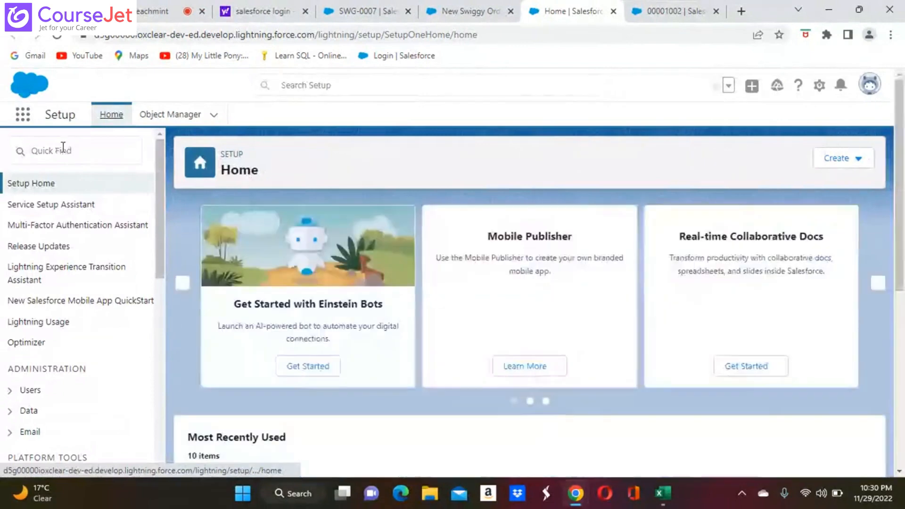
click(63, 149)
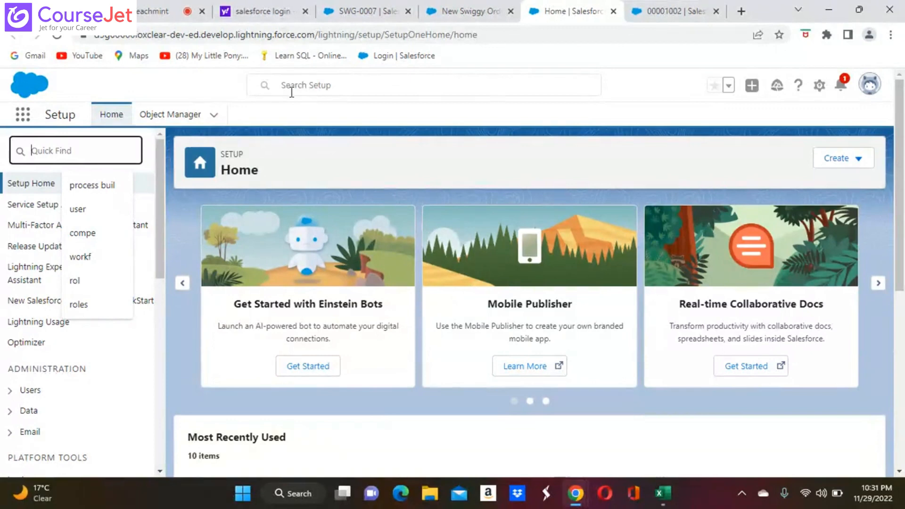
click(361, 118)
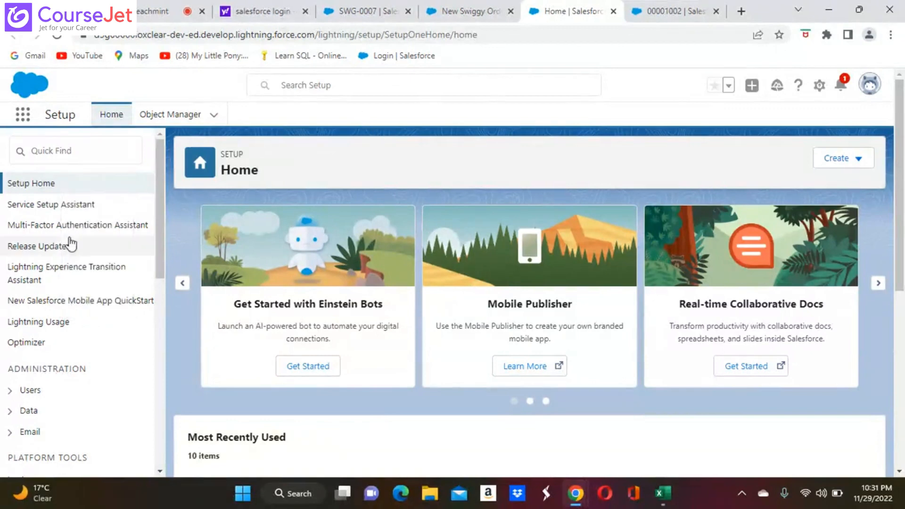
click(64, 149)
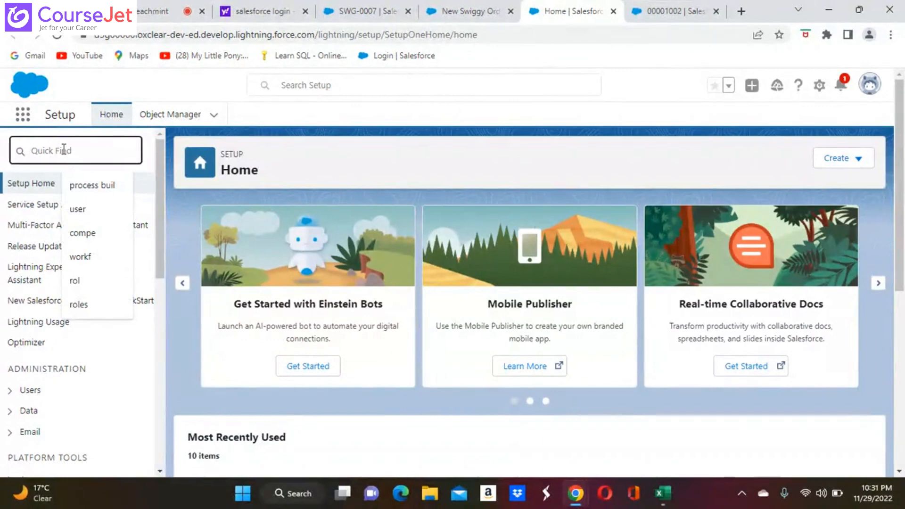
text(custo)
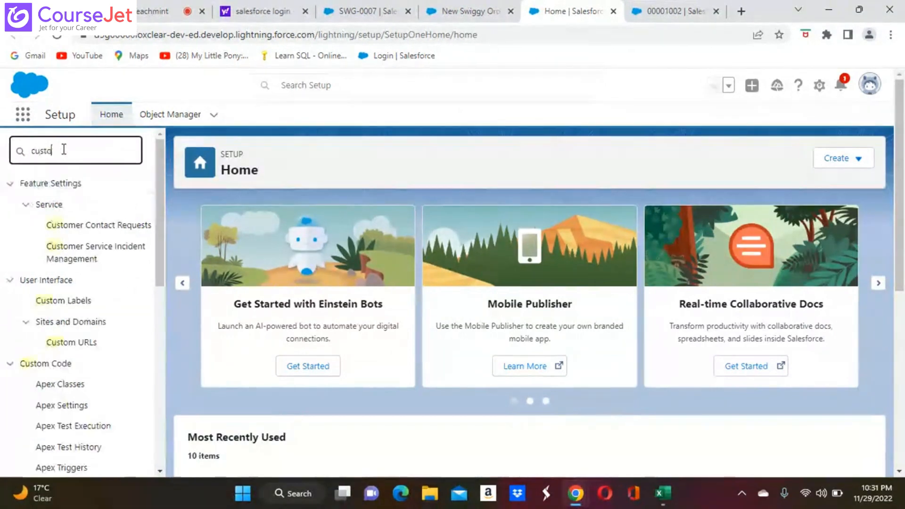
text(m re)
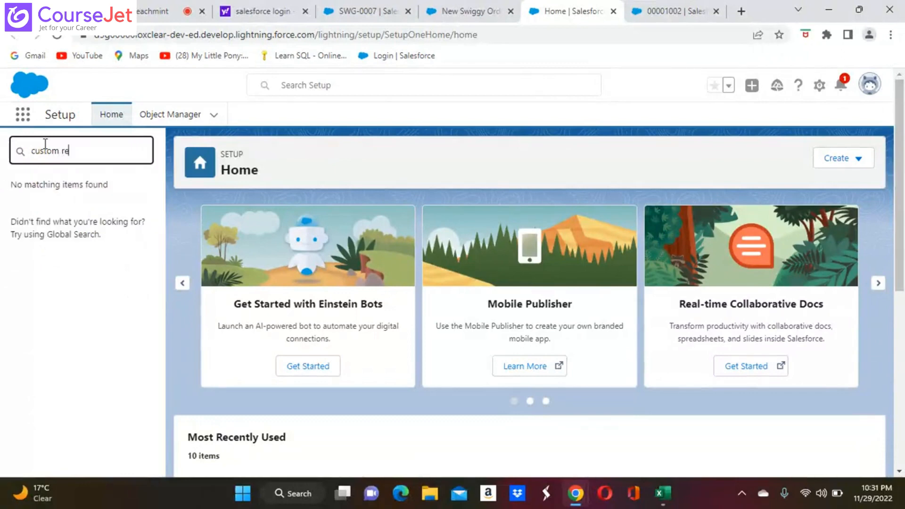
key(BackSpace)
key(BackSpace)
key(BackSpace)
key(BackSpace)
key(BackSpace)
key(BackSpace)
key(BackSpace)
key(BackSpace)
key(BackSpace)
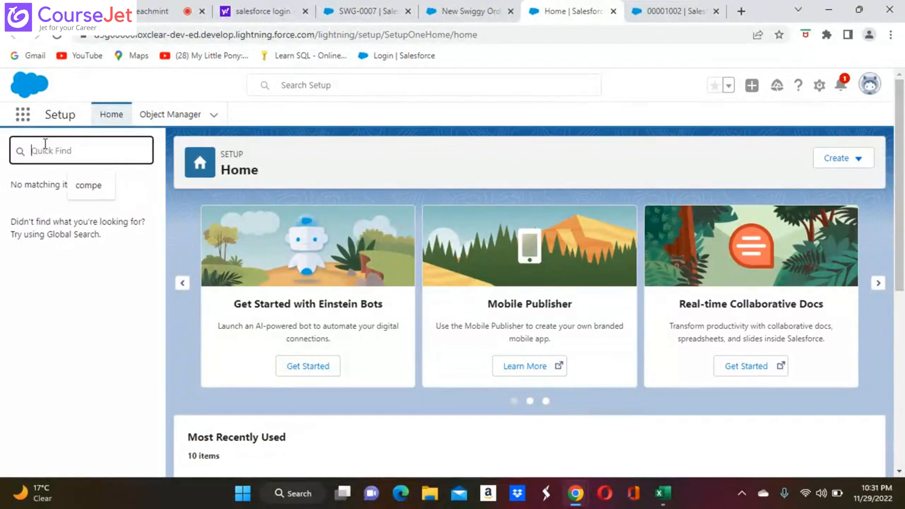
text(repo)
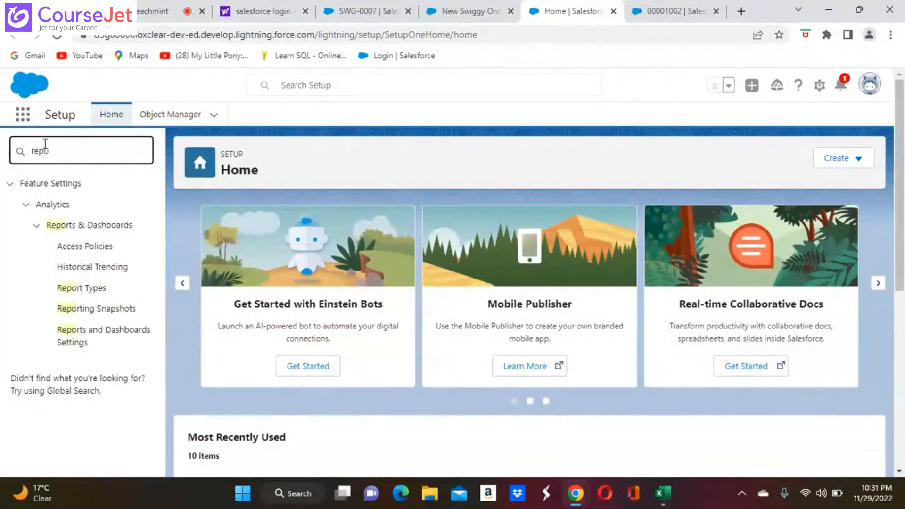
click(98, 290)
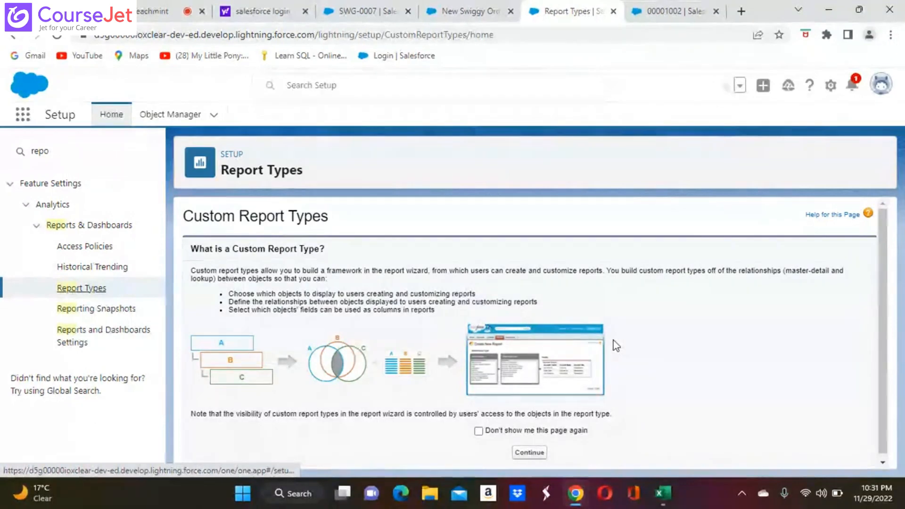
Step: Continue past the Custom Report Types introduction and begin a New Custom Report Type
click(530, 453)
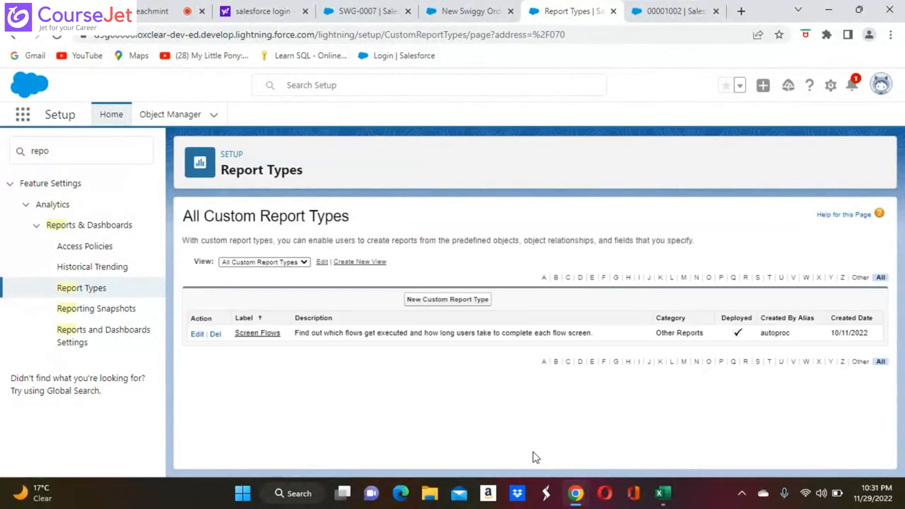
click(470, 301)
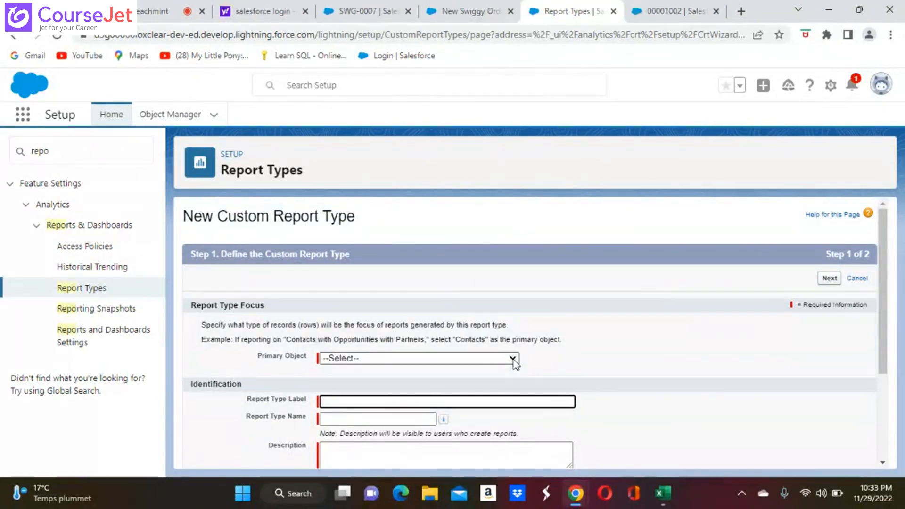
Step: Choose Contacts as the custom report type's Primary Object
click(513, 359)
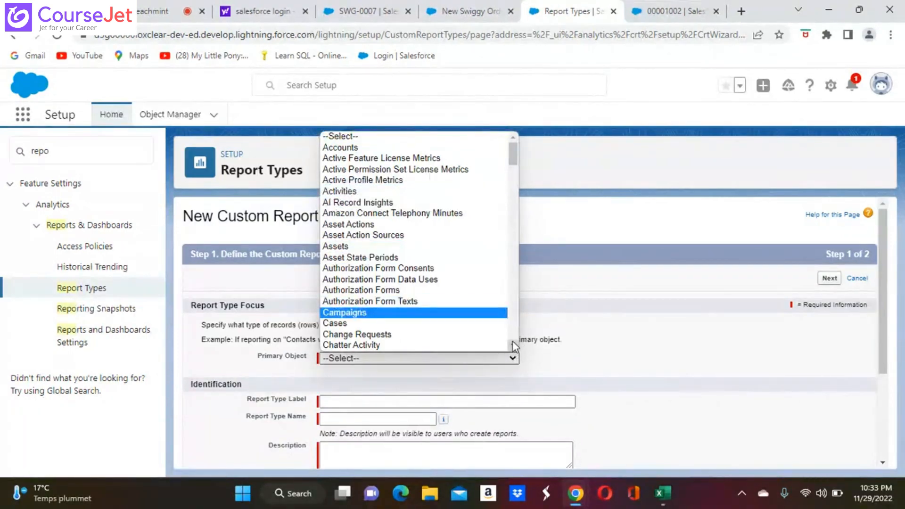
scroll(513, 342, down, 4)
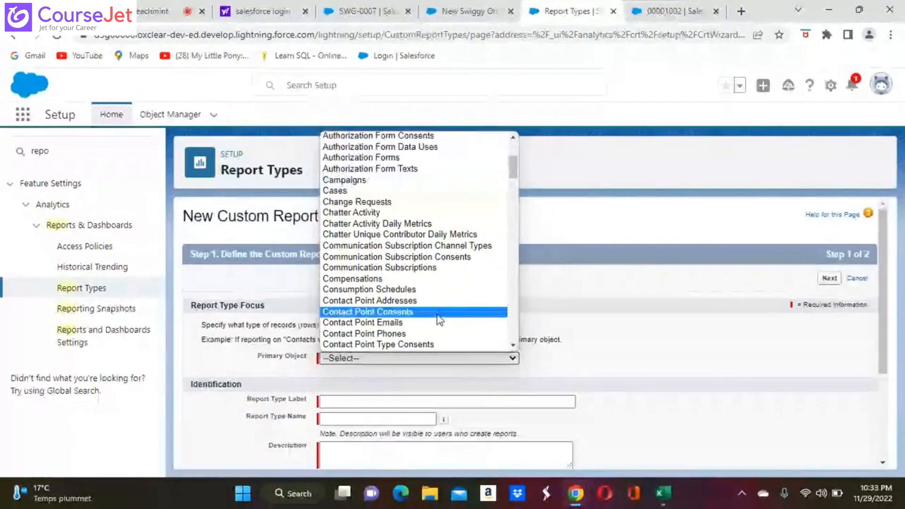
scroll(347, 286, down, 3)
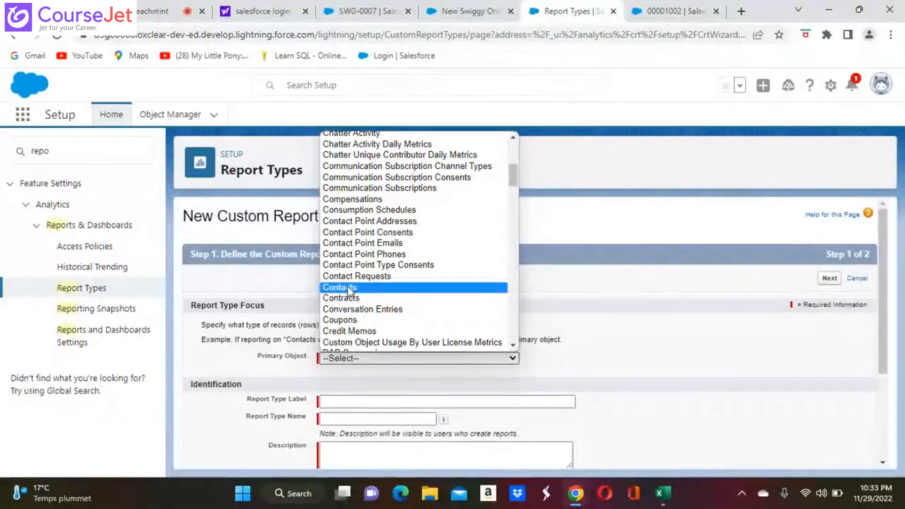
click(347, 285)
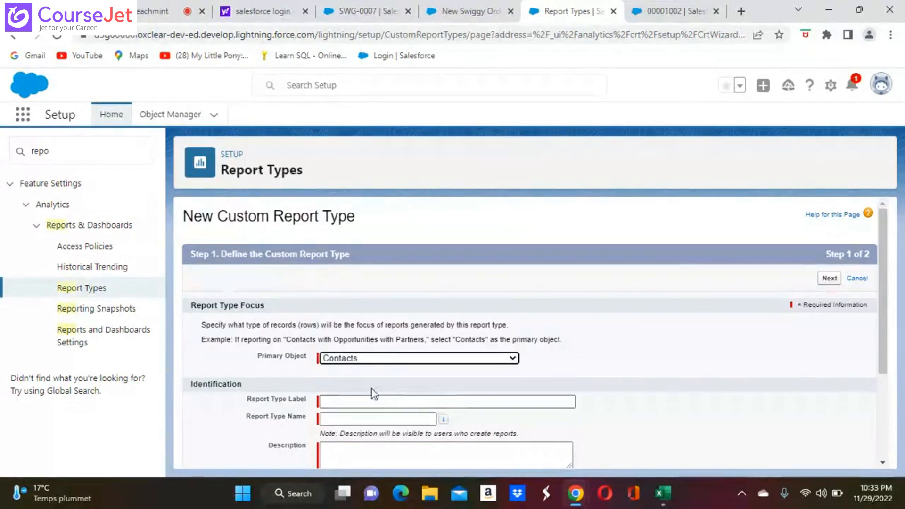
click(394, 360)
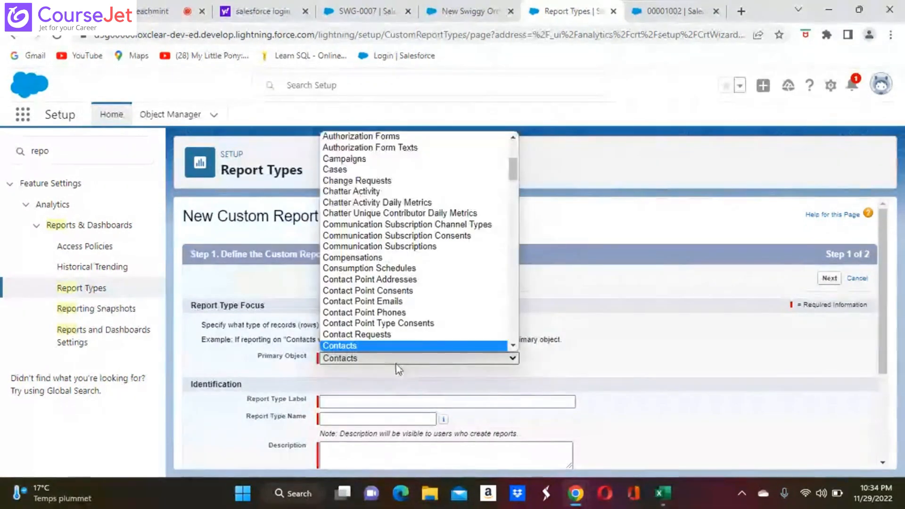
click(475, 389)
Step: Enter the label 'Contacts With Swiggy Order', letting the report type name auto-fill
click(384, 401)
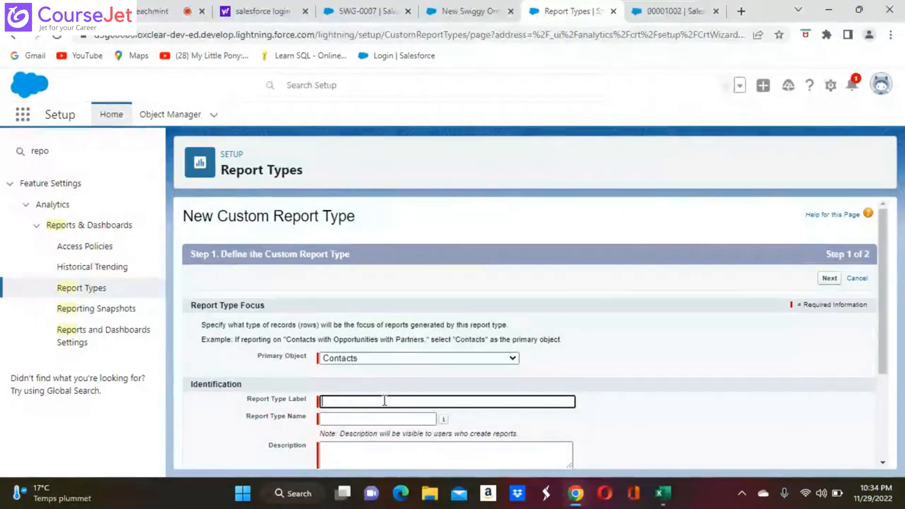
text(Con)
text(acats)
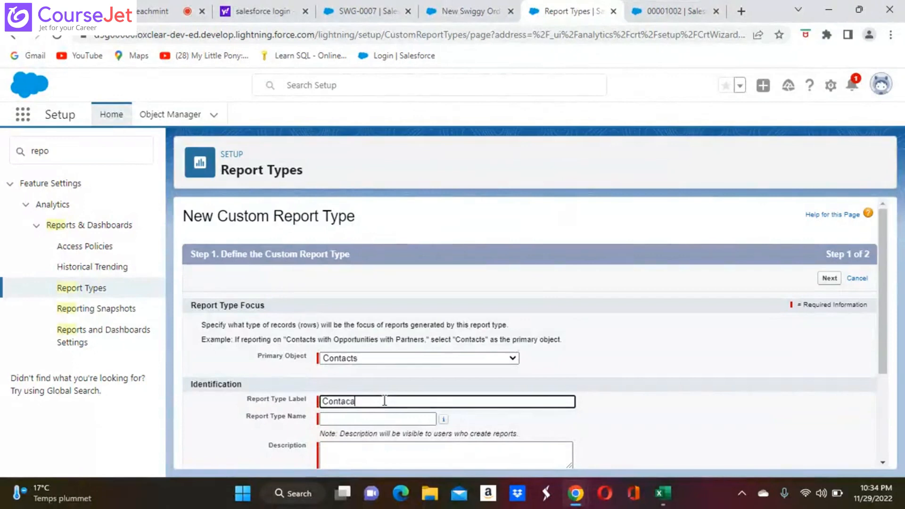
key(BackSpace)
key(BackSpace)
text(ts With SW)
key(BackSpace)
text(wiggy Order)
click(383, 418)
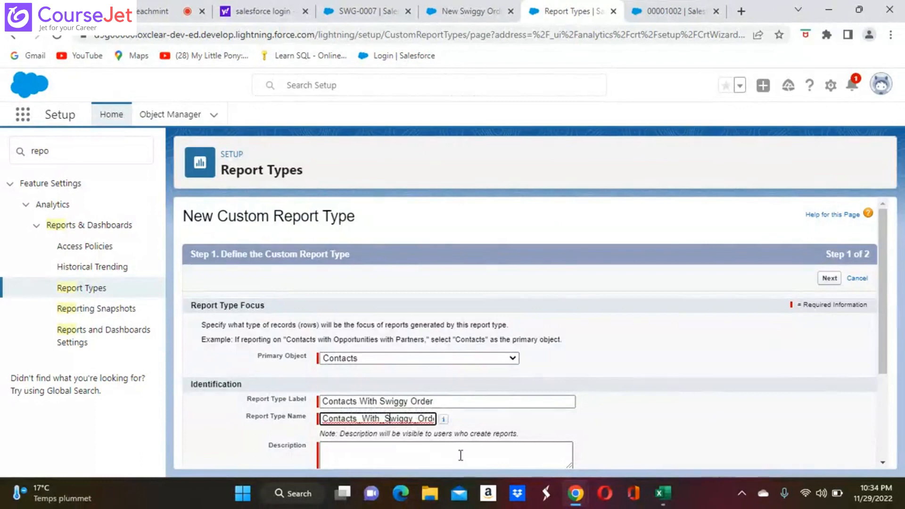
scroll(460, 455, down, 3)
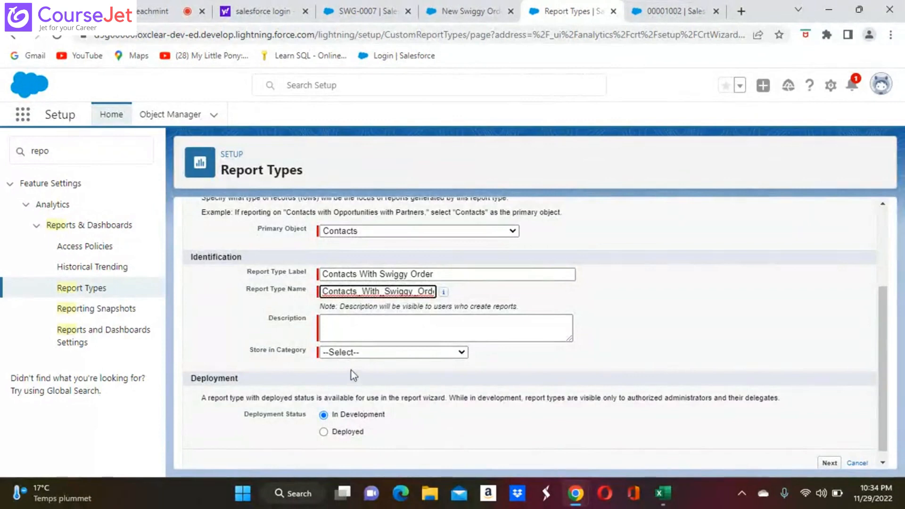
Step: Clear and retype the report type label as 'Contacts With Swiggy Order'
click(341, 327)
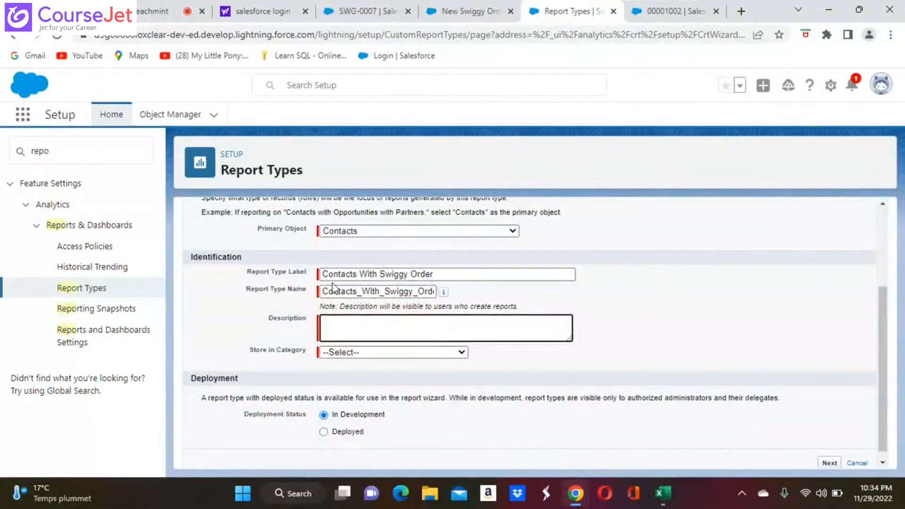
click(326, 274)
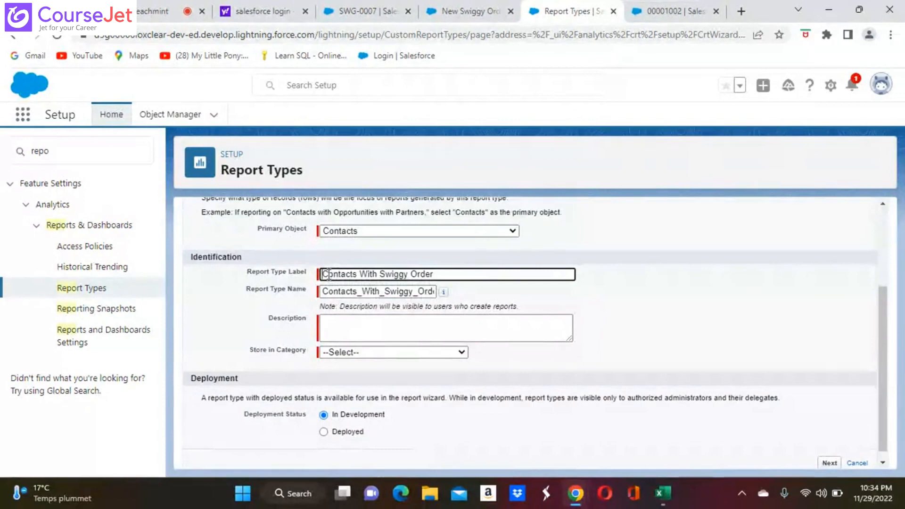
drag(328, 274, 505, 283)
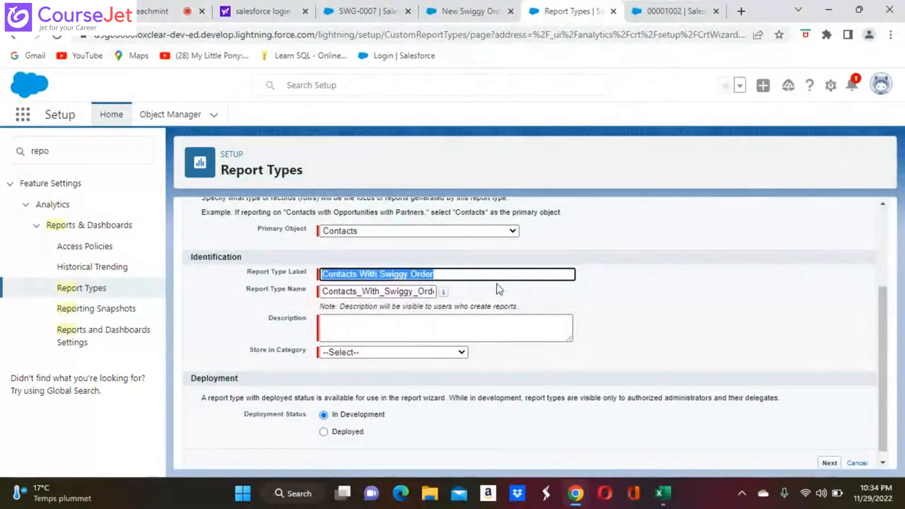
text(c)
key(BackSpace)
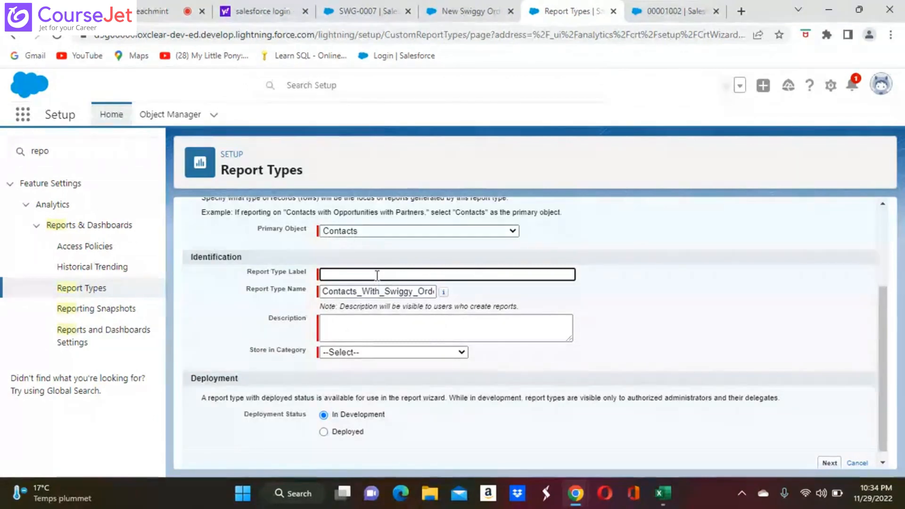
text(Co)
key(BackSpace)
key(BackSpace)
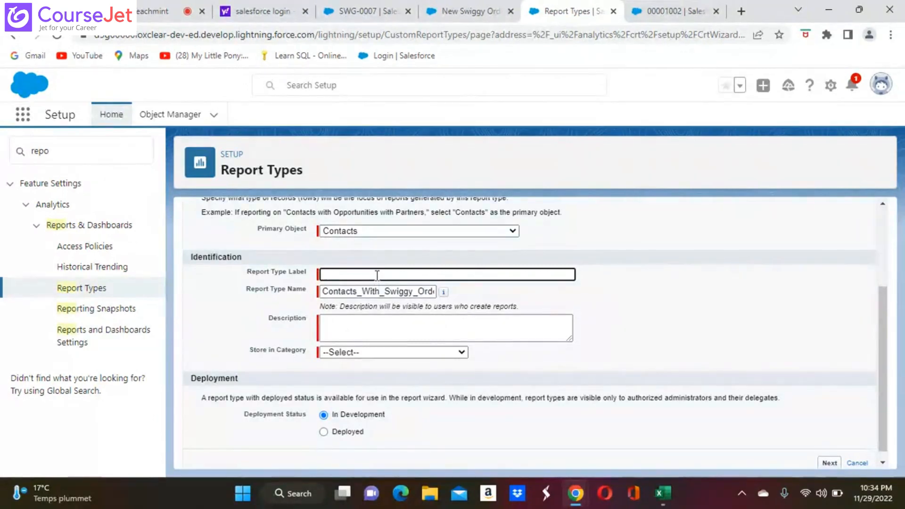
text(ISPICKVAL( Priority , 'High'))
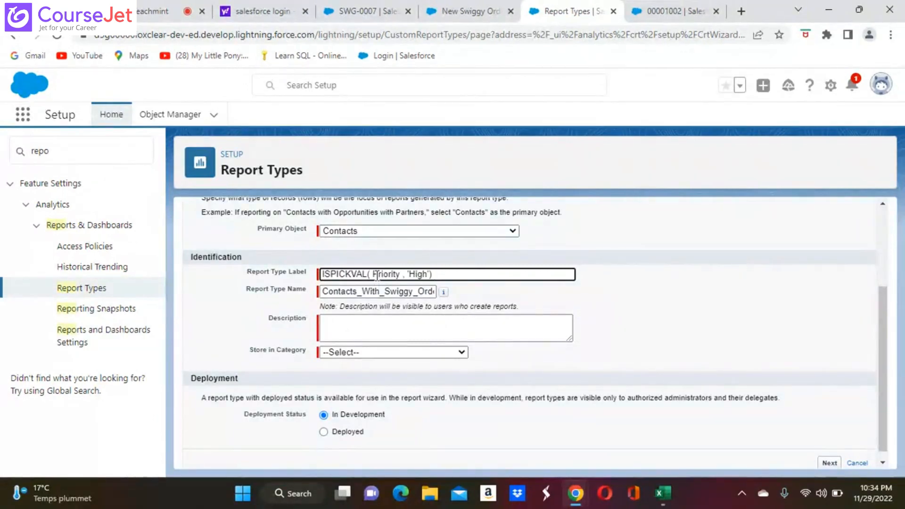
key(BackSpace)
key(BackSpace)
key(BackSpace)
key(BackSpace)
key(BackSpace)
key(BackSpace)
key(BackSpace)
key(BackSpace)
key(BackSpace)
key(BackSpace)
key(BackSpace)
key(BackSpace)
key(BackSpace)
key(BackSpace)
key(BackSpace)
key(BackSpace)
key(BackSpace)
key(BackSpace)
key(BackSpace)
key(BackSpace)
text(C)
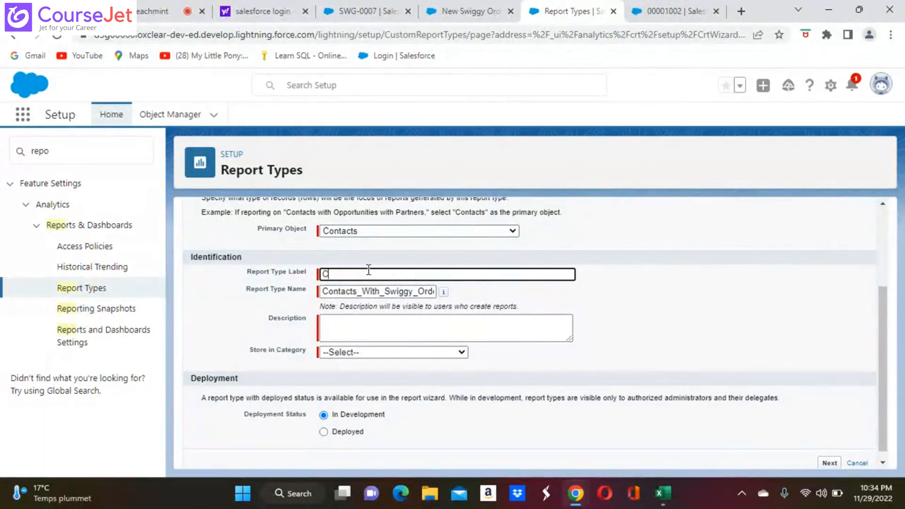
text(ontacts With Swiggy Order)
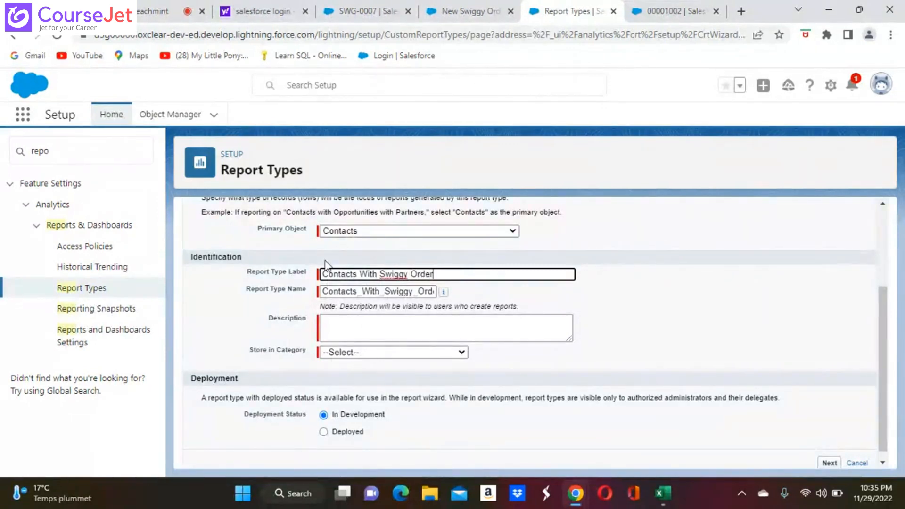
click(359, 329)
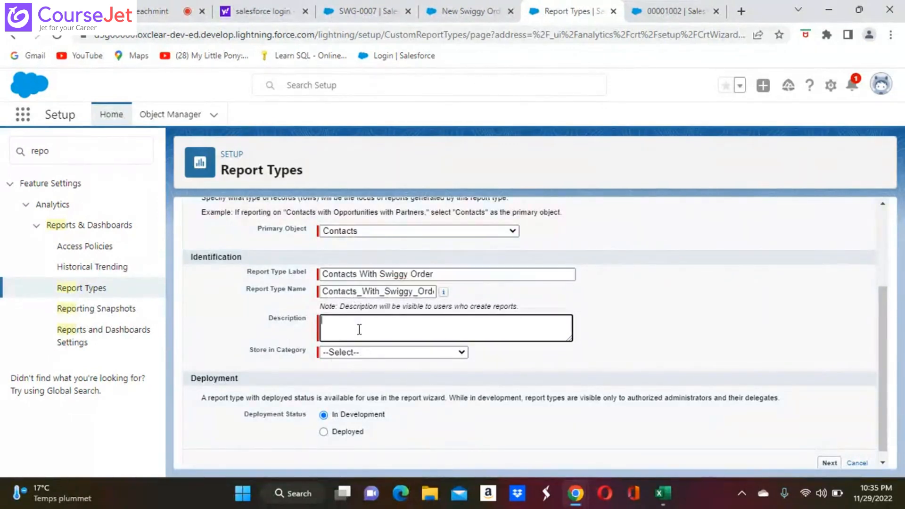
click(440, 274)
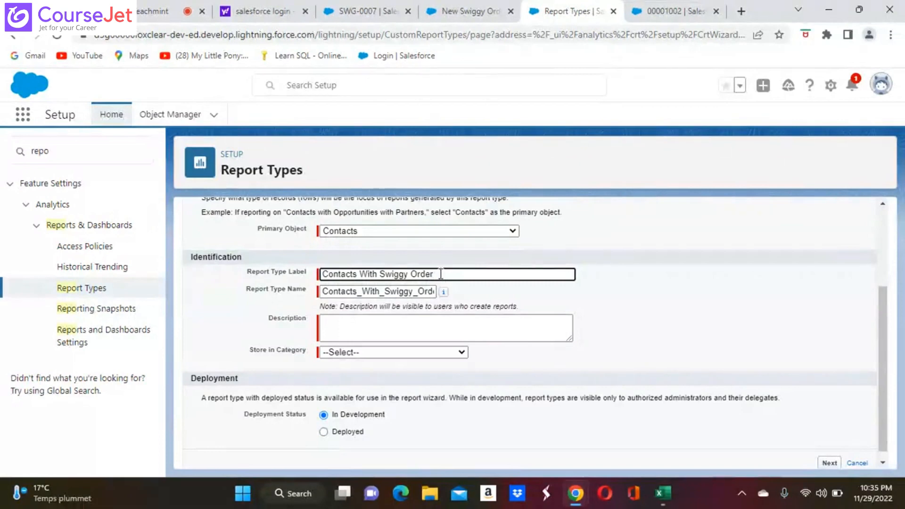
drag(434, 274, 295, 279)
key(ctrl+c)
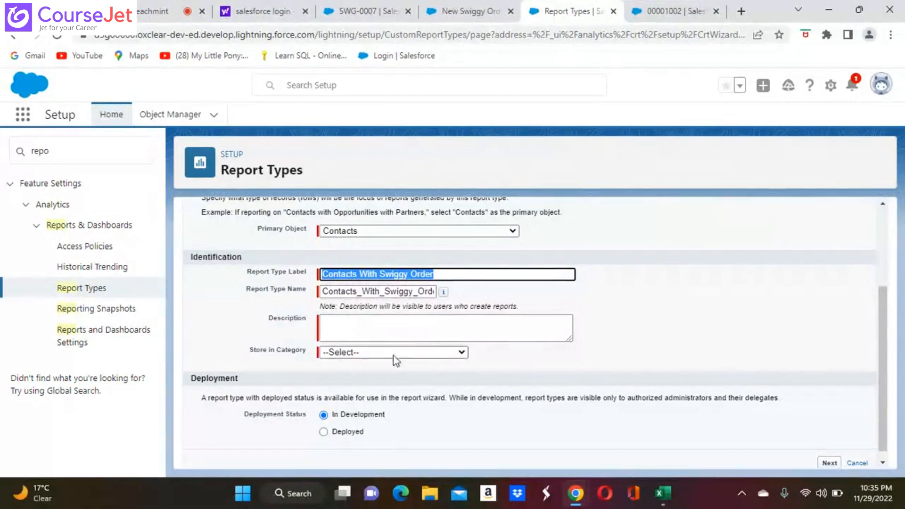
Step: Paste the label as the description, choose Other Reports, mark it Deployed, and continue
click(399, 328)
key(ctrl+v)
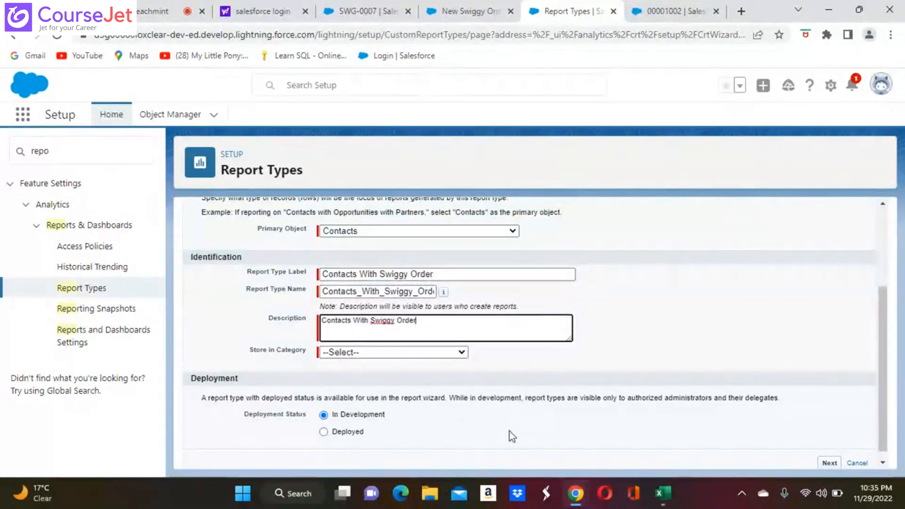
scroll(510, 431, down, 1)
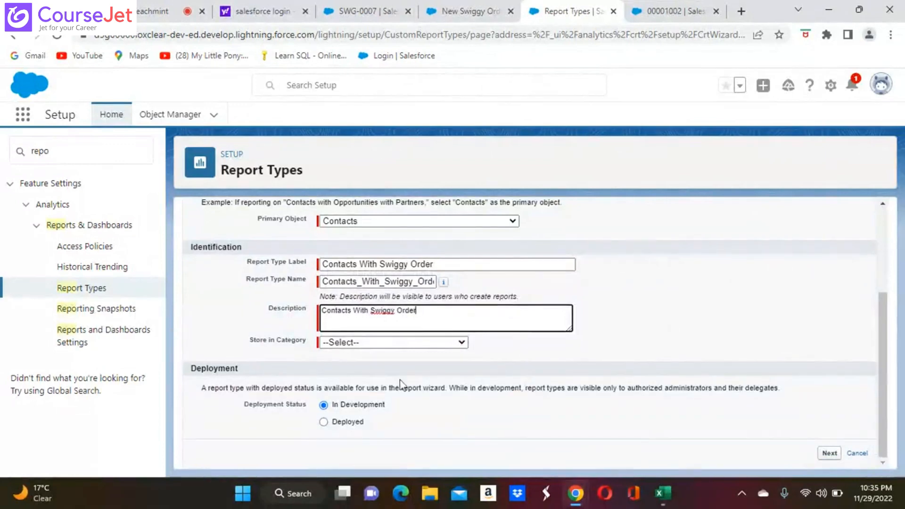
click(462, 343)
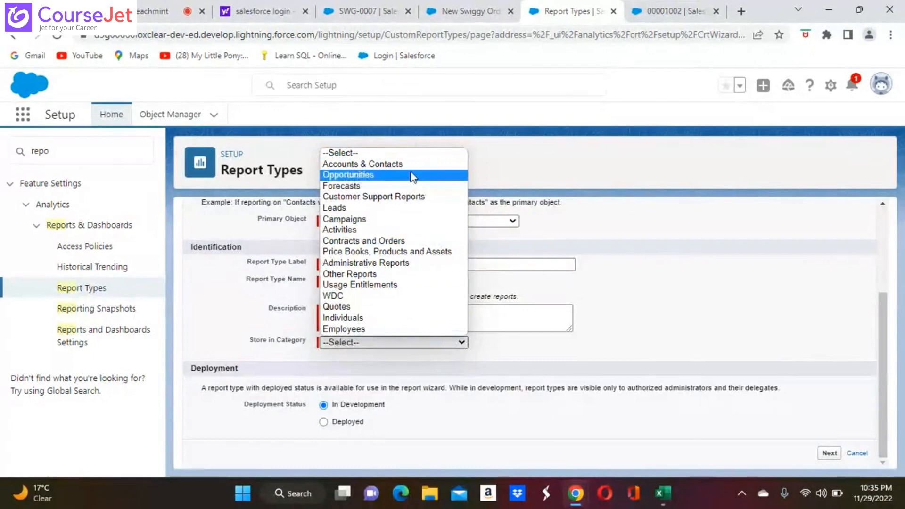
key(o)
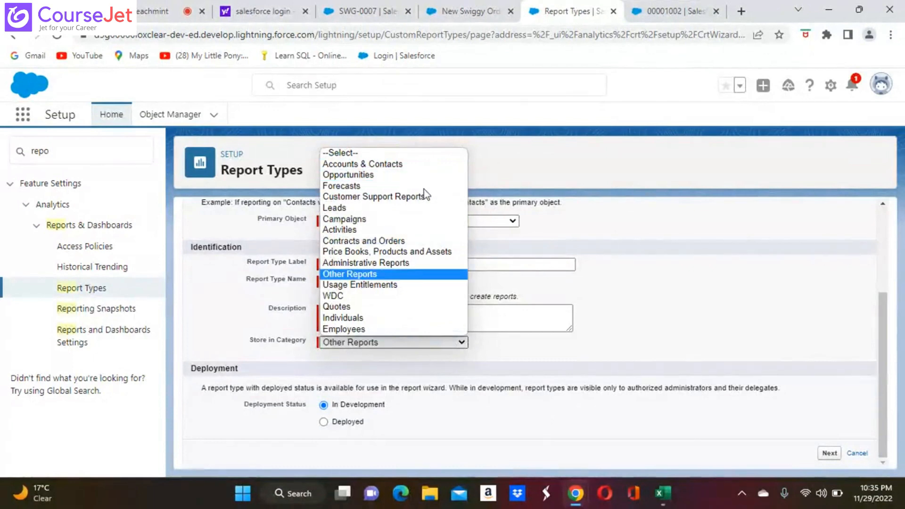
click(372, 275)
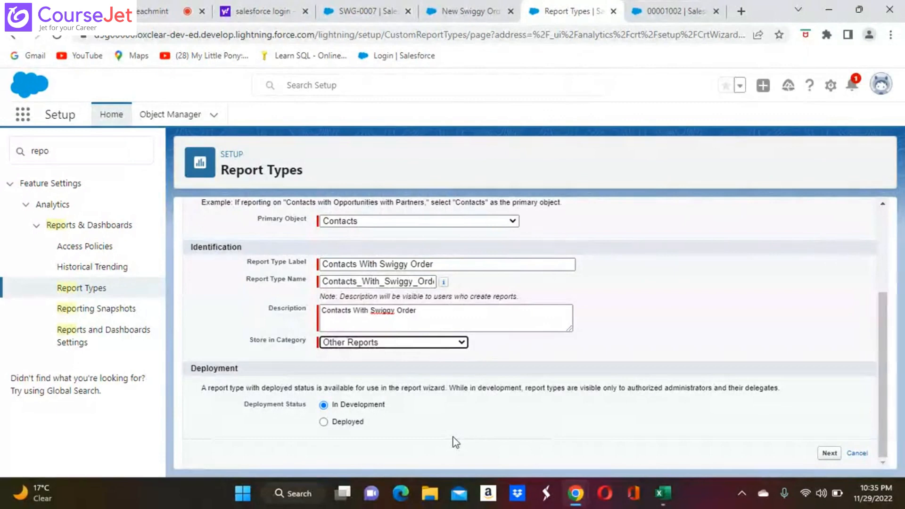
click(325, 422)
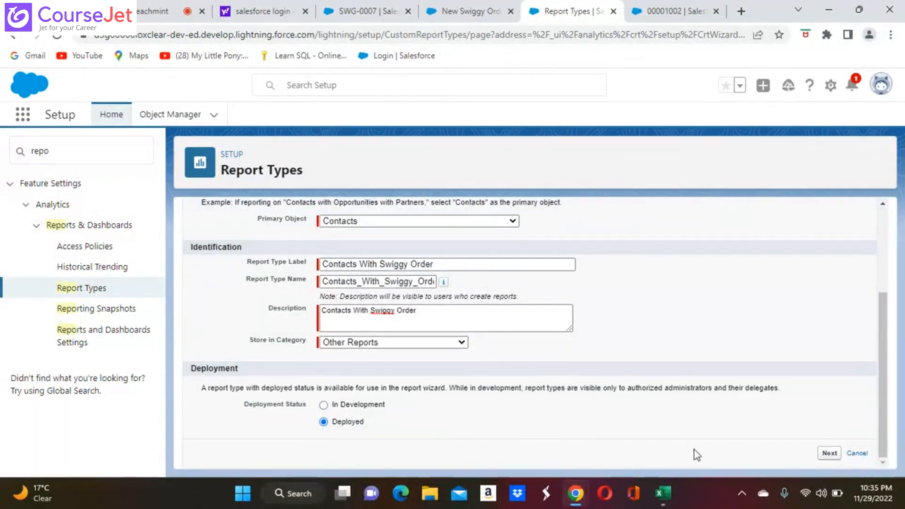
click(829, 453)
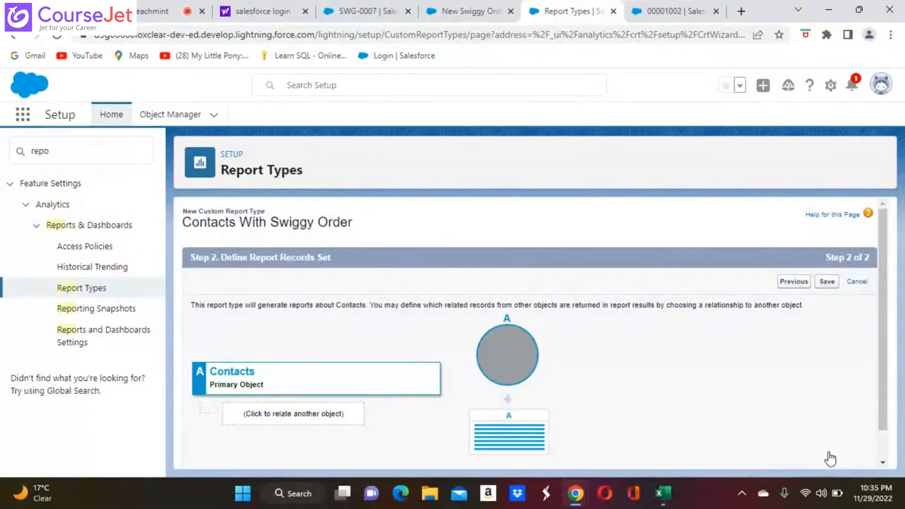
Step: Add a related-object slot B under Contacts and browse its object list without picking one
scroll(829, 458, down, 1)
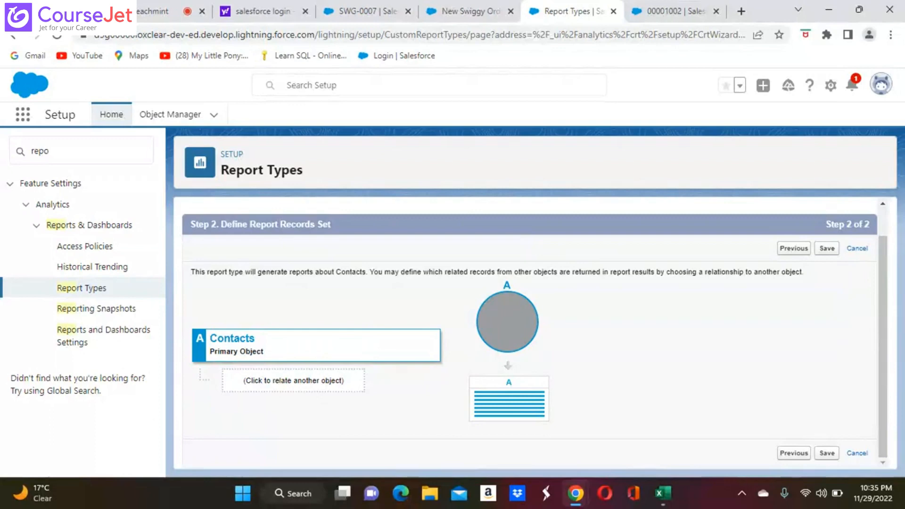
click(305, 382)
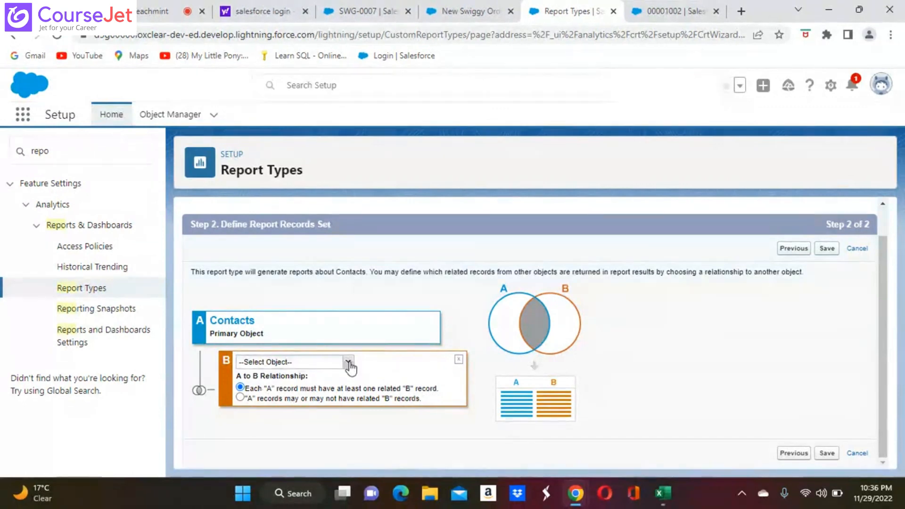
click(348, 363)
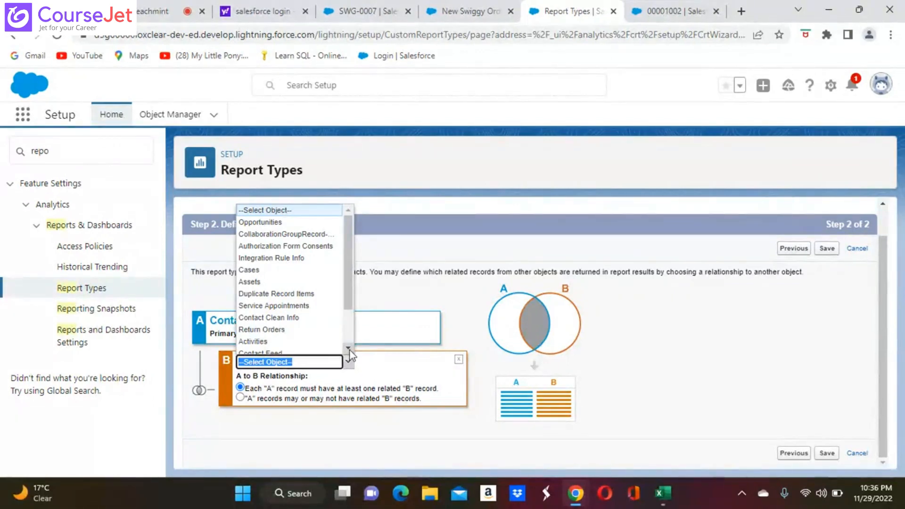
click(349, 349)
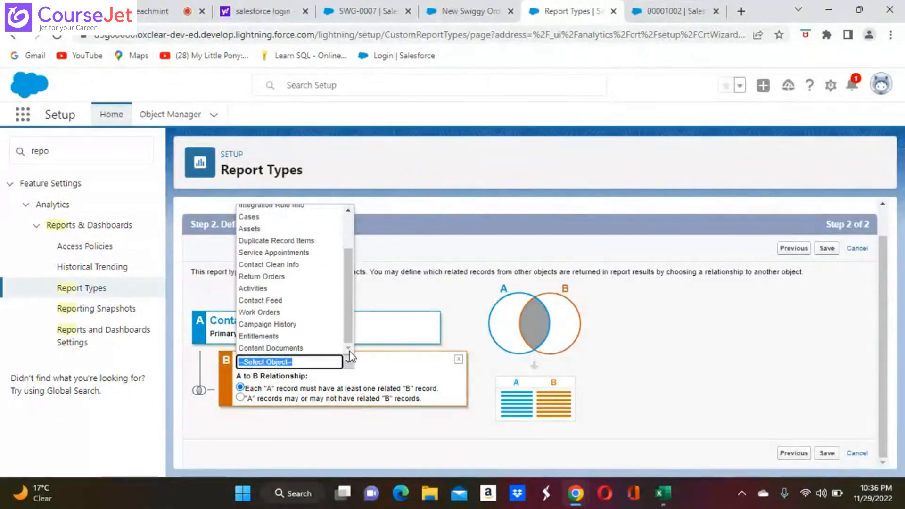
click(349, 210)
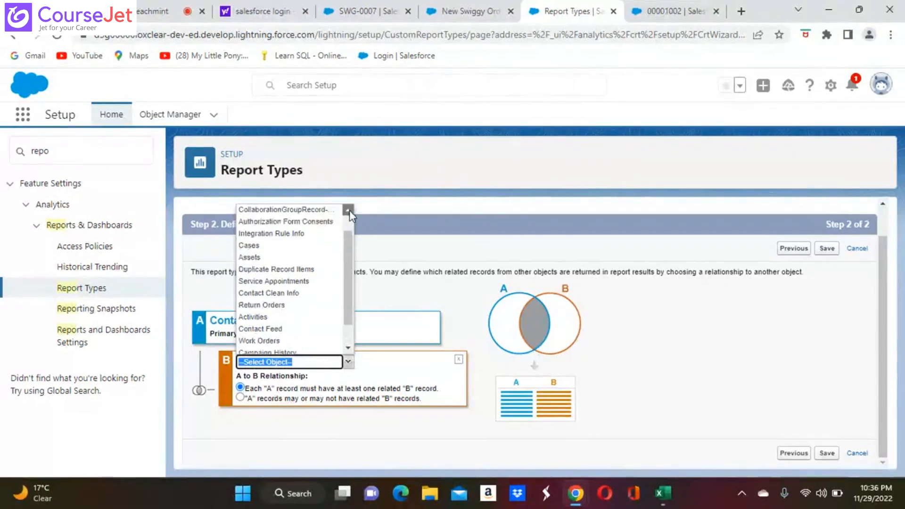
click(350, 210)
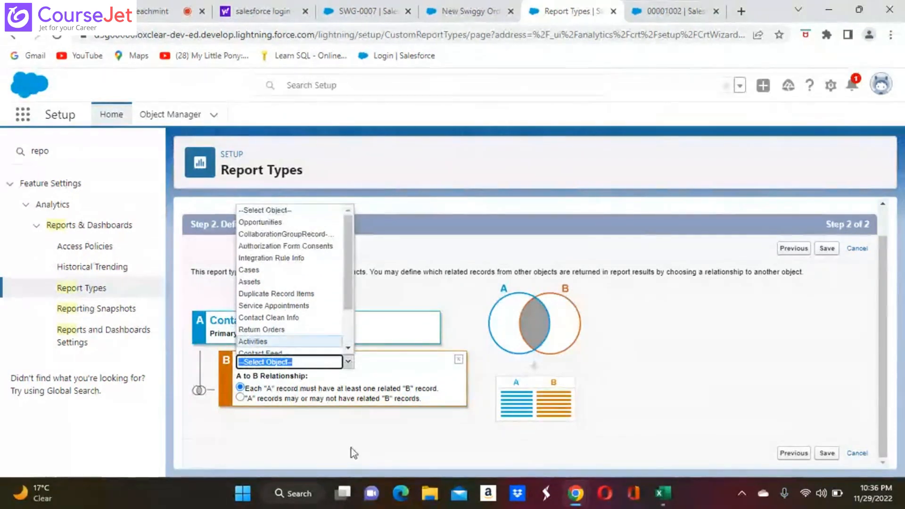
click(445, 435)
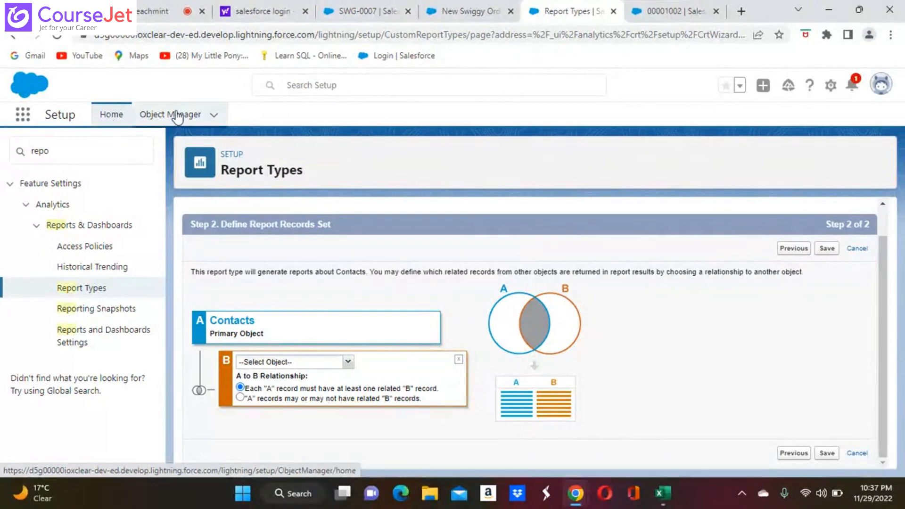
Step: Find the Swiggy Order object via 'sw' and open its Fields & Relationships list
click(176, 116)
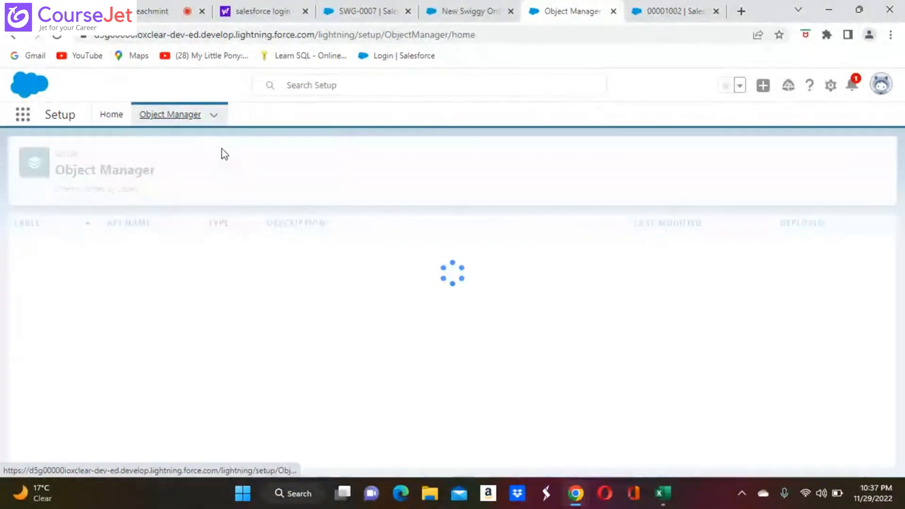
click(658, 161)
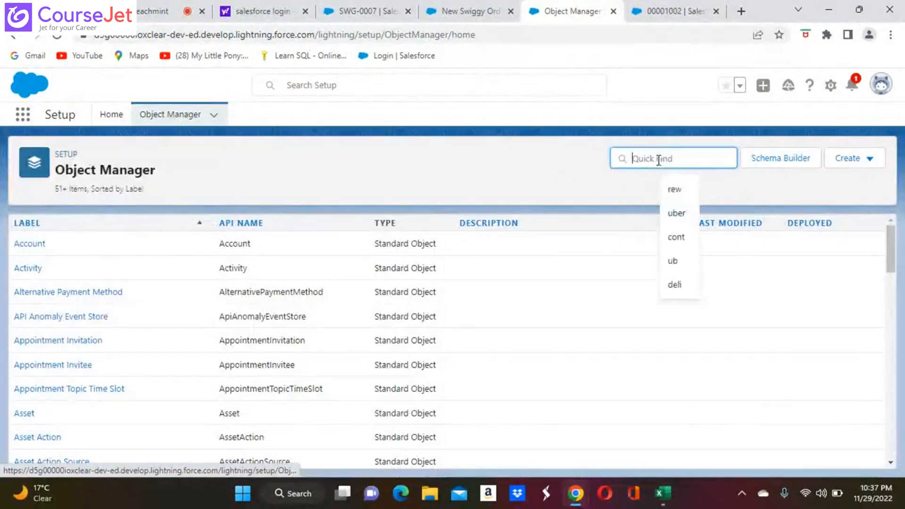
text(sw)
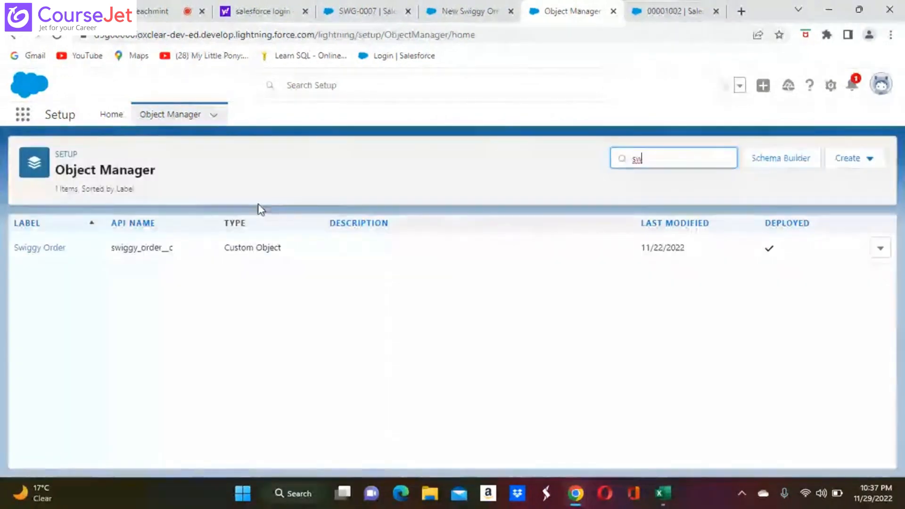
click(54, 249)
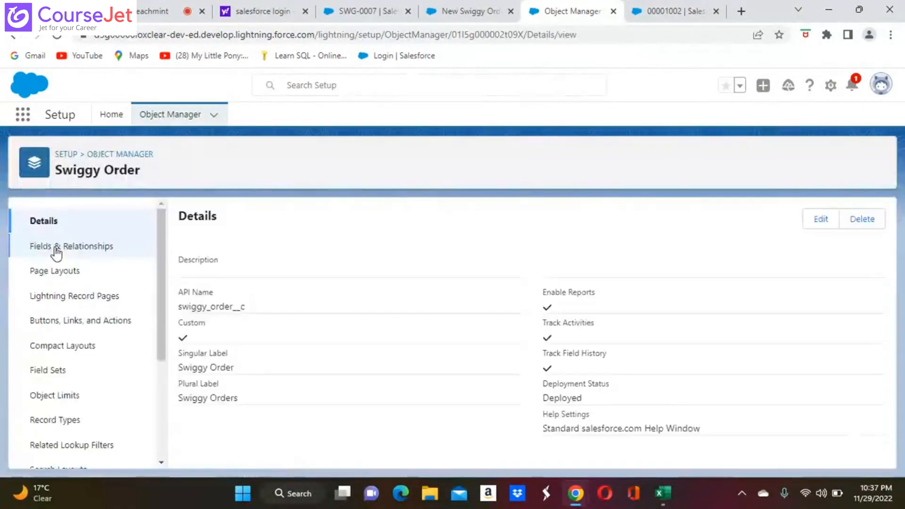
click(92, 248)
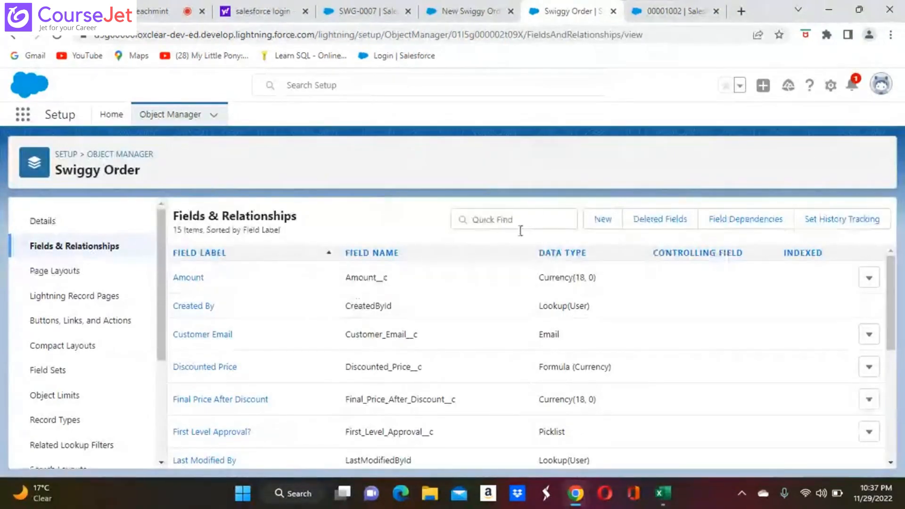
Step: Start a new Lookup Relationship field on Swiggy Order related to Contact
click(604, 222)
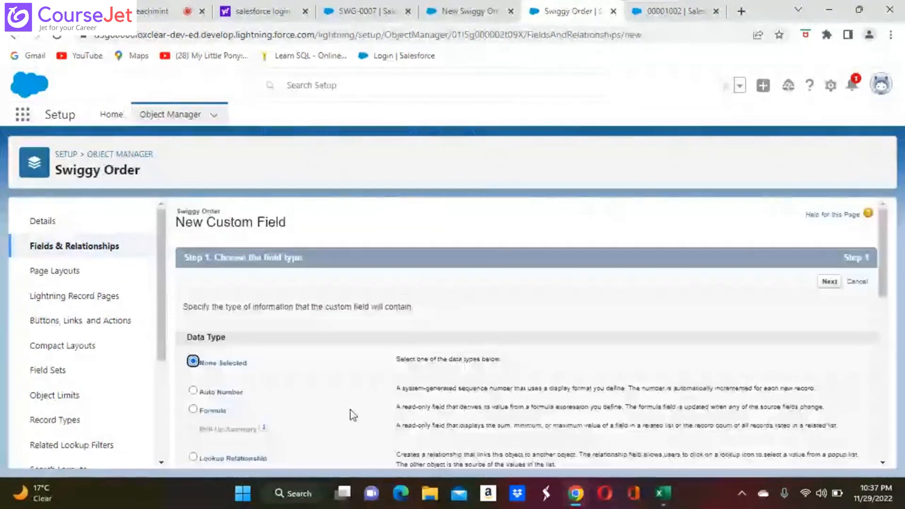
scroll(350, 409, down, 4)
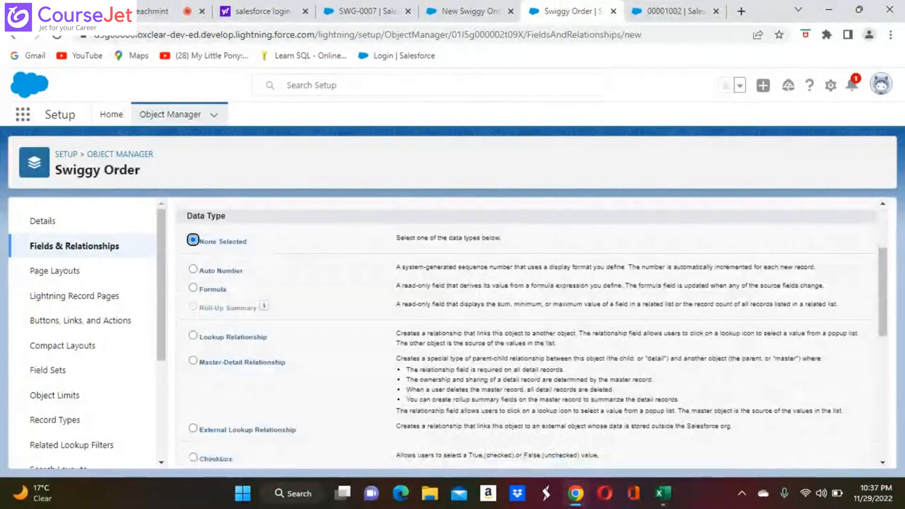
click(193, 336)
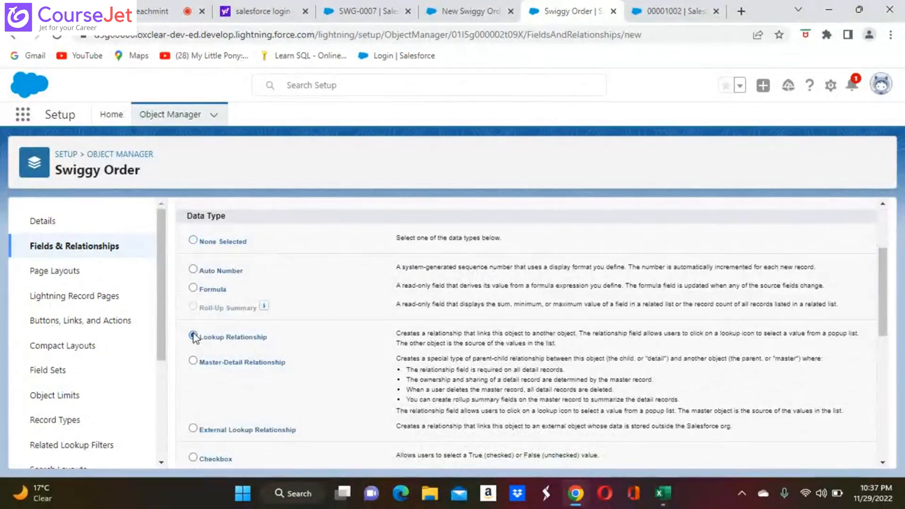
scroll(193, 338, down, 10)
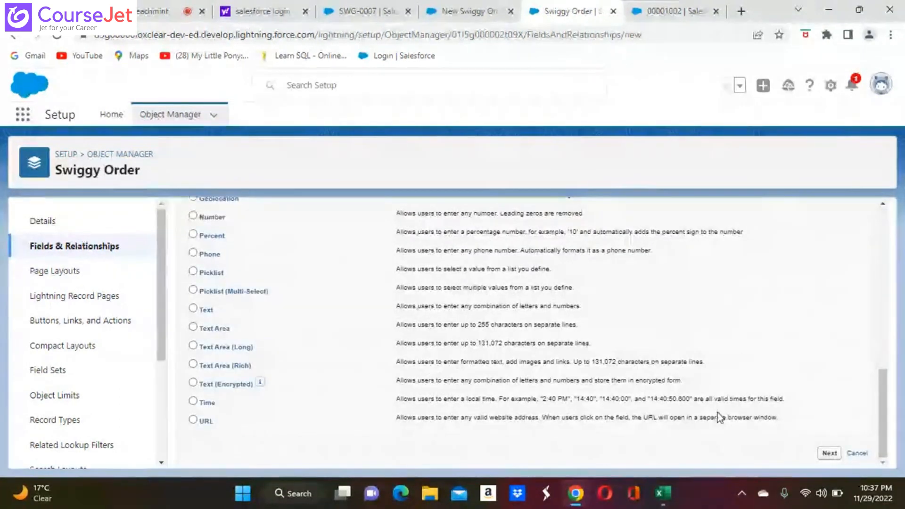
click(829, 453)
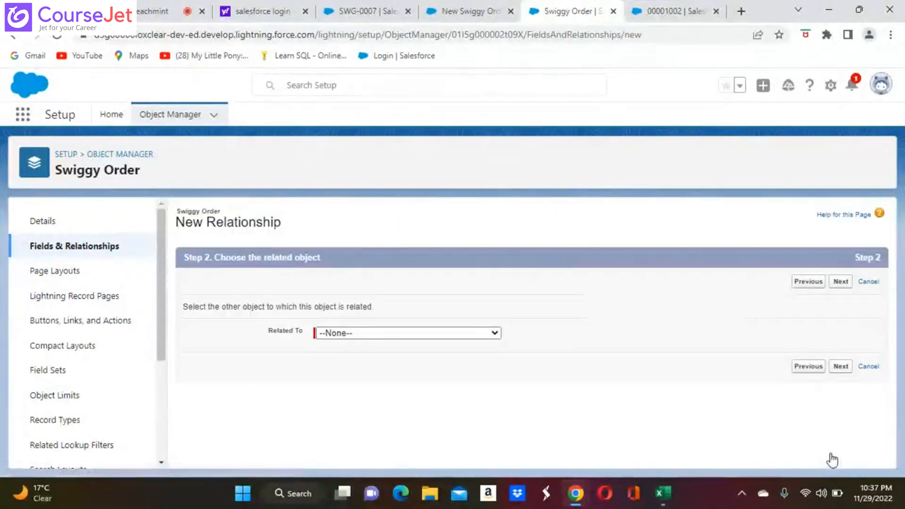
click(495, 333)
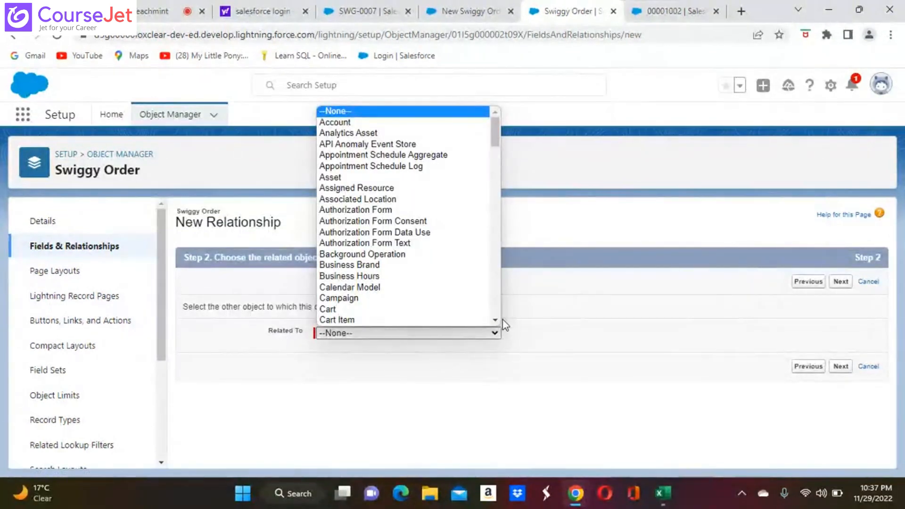
key(c)
key(o)
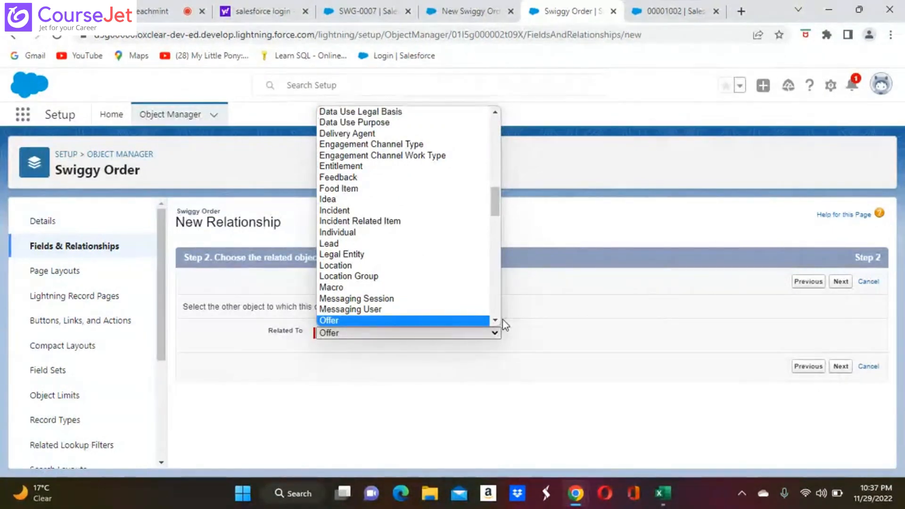
text(con)
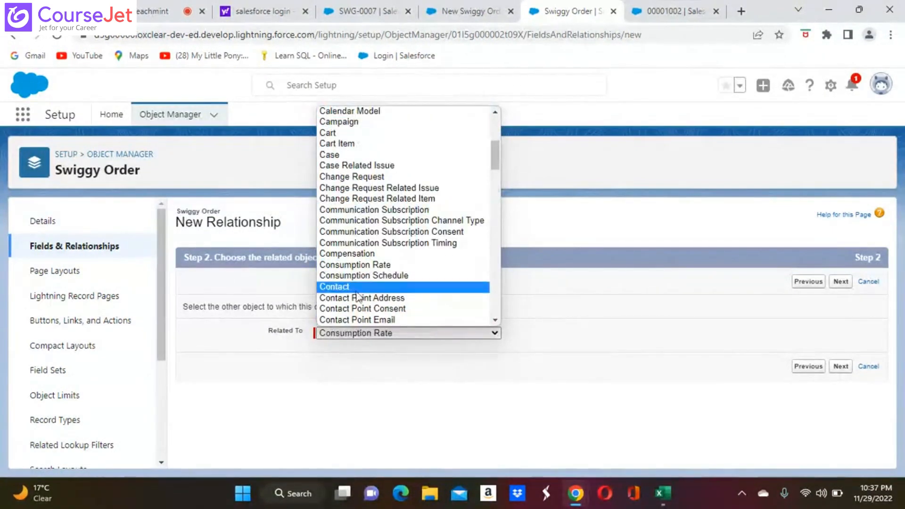
click(353, 288)
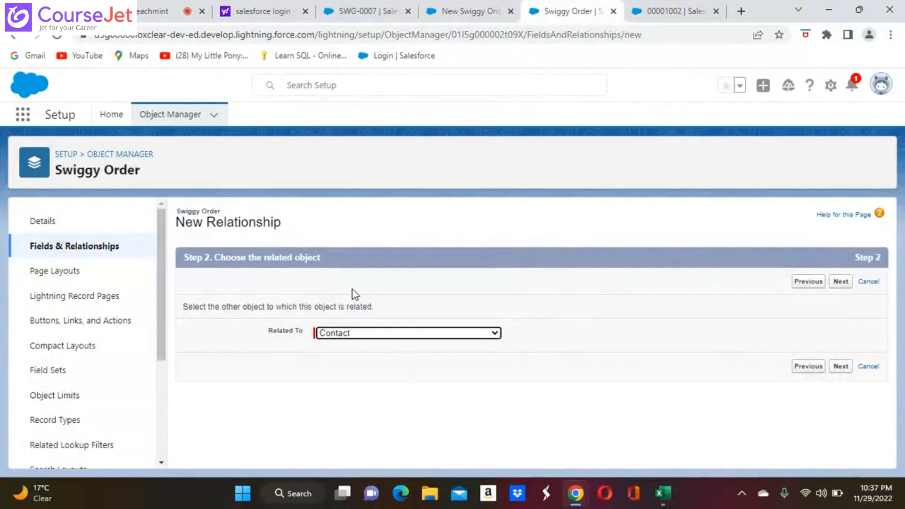
Step: Keep the default label, field-level security and page layouts, and save the Contact lookup
click(841, 368)
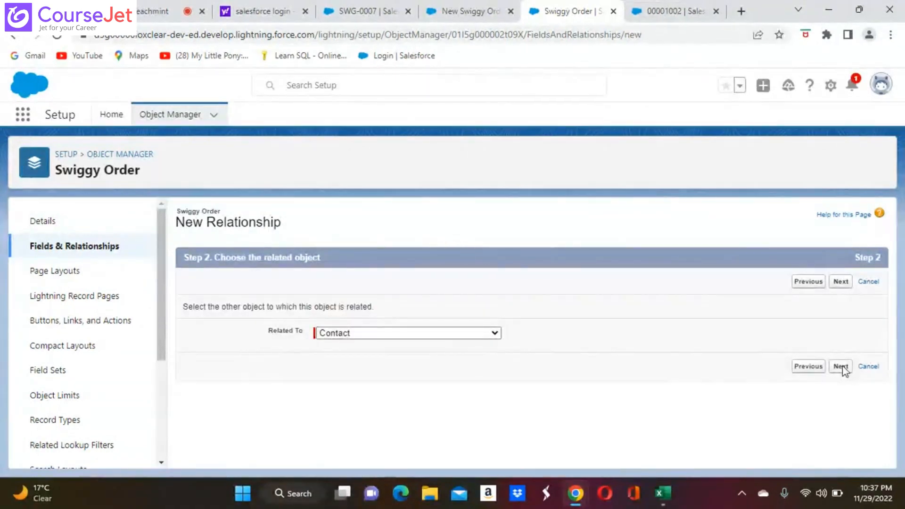
click(829, 282)
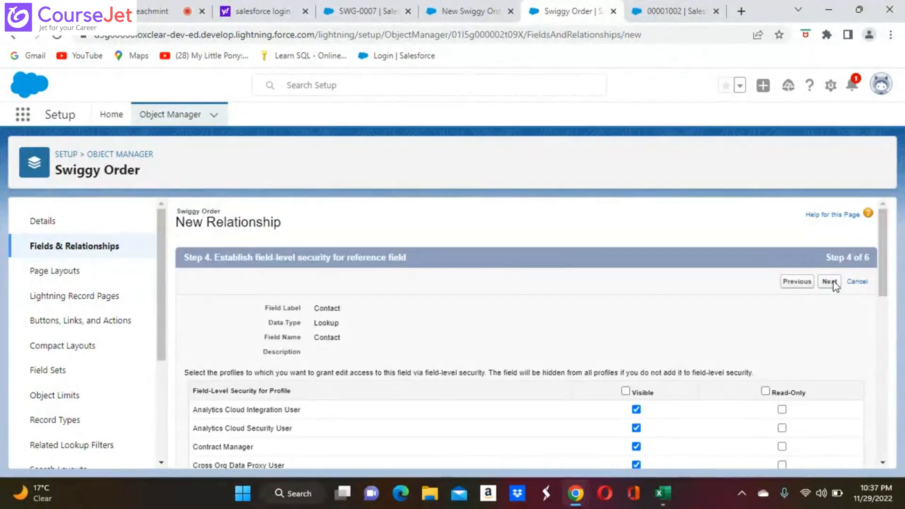
click(830, 282)
click(830, 282)
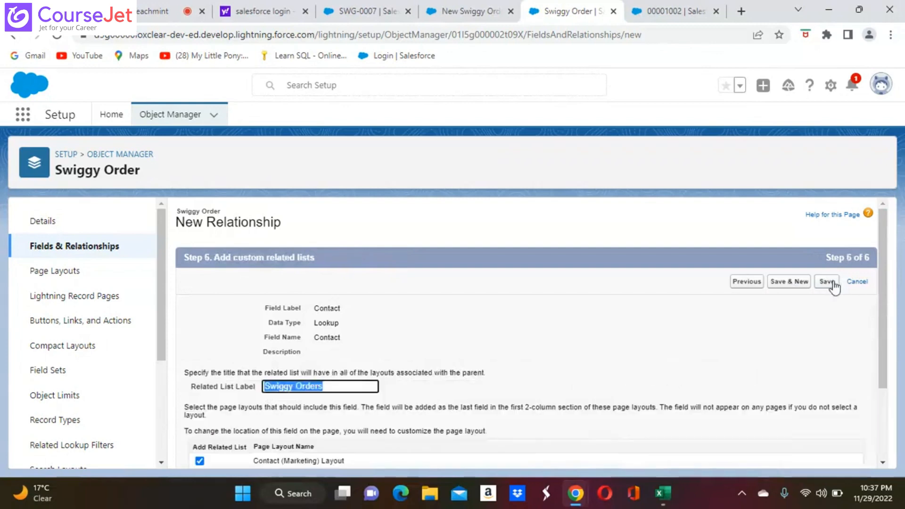
click(832, 284)
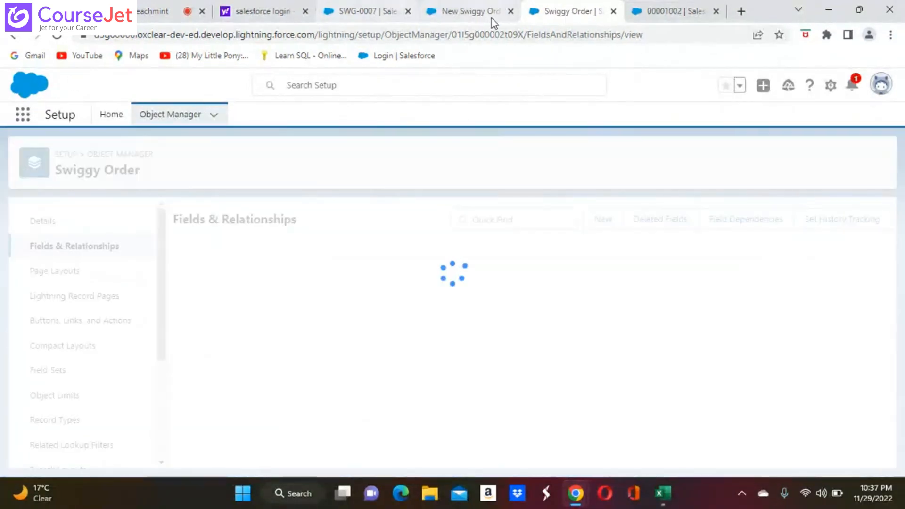
Step: Open Setup in a new tab and reach Report Types via a Quick Find search for 'repo'
click(477, 15)
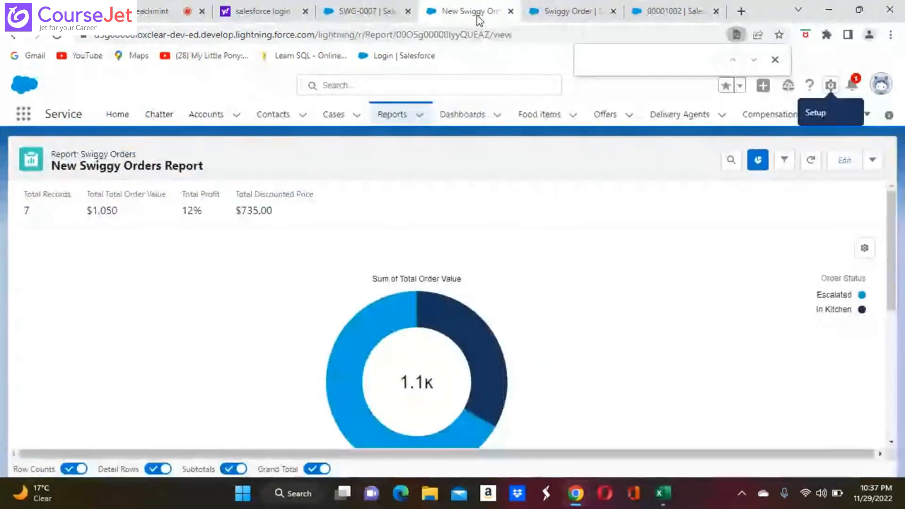
click(560, 14)
click(653, 13)
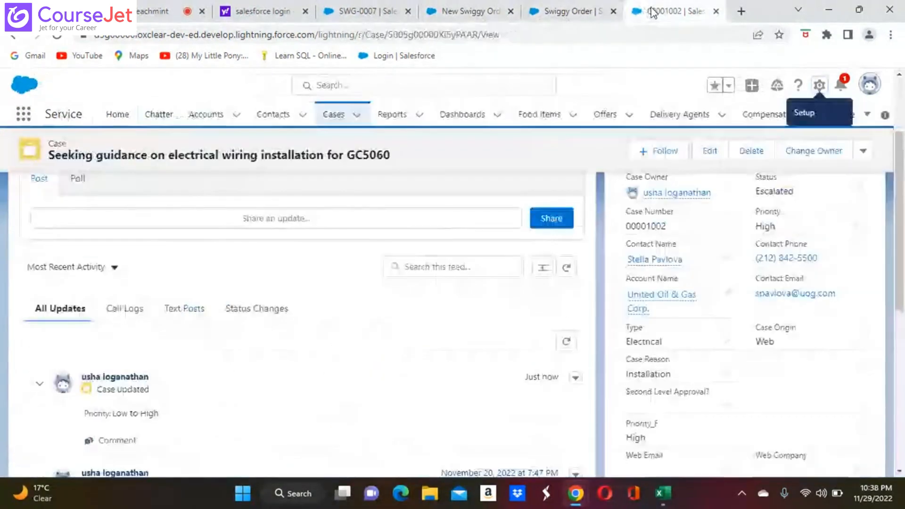
click(819, 91)
click(764, 132)
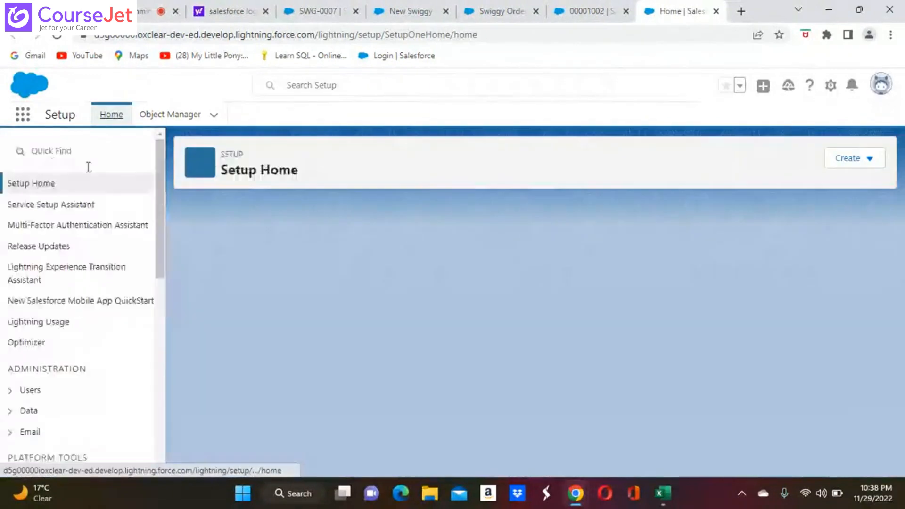
click(67, 150)
text(re)
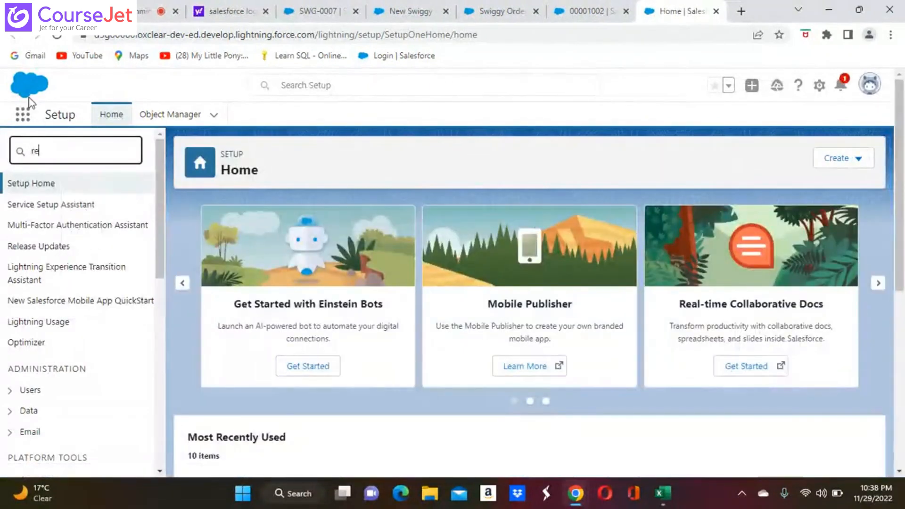
text(po)
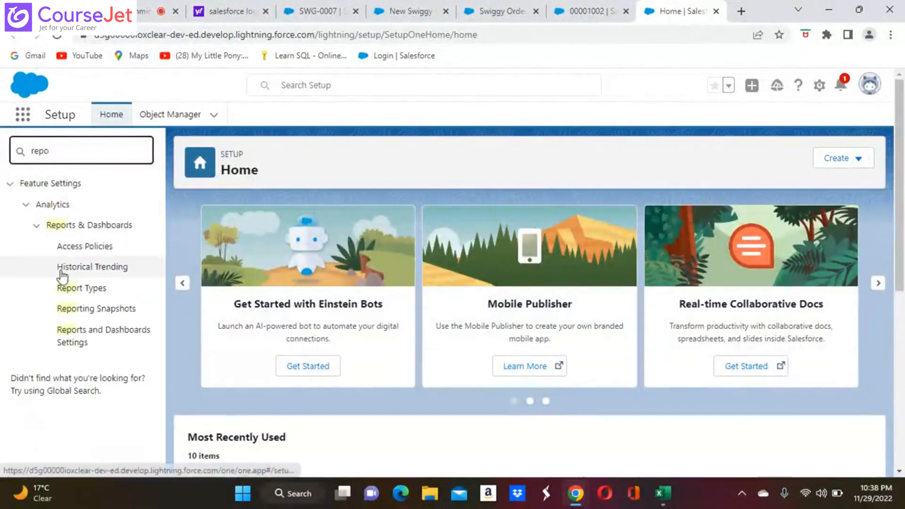
click(98, 295)
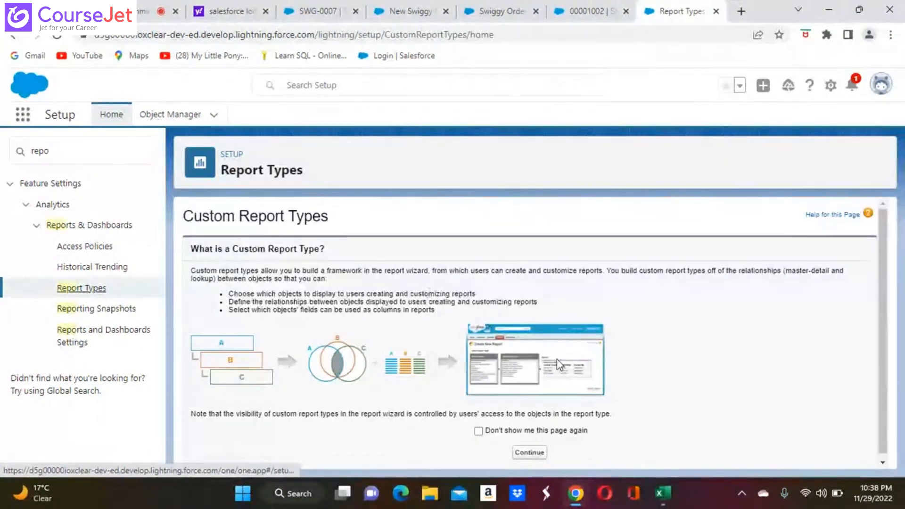
Step: Start a new custom report type with Contacts as the primary object
click(529, 453)
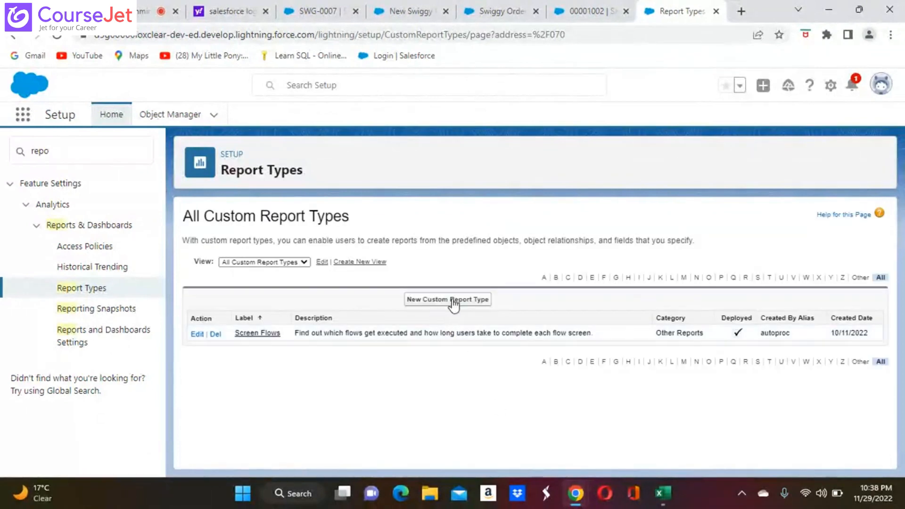
click(453, 302)
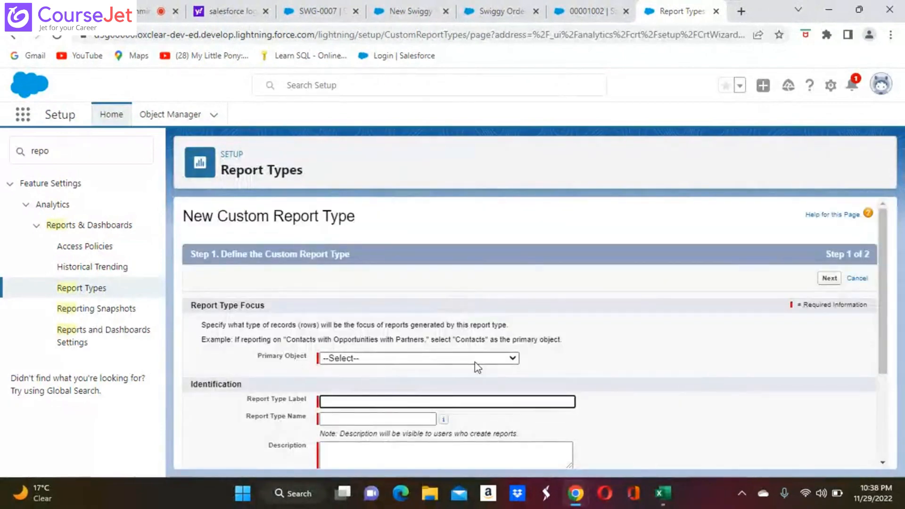
click(512, 359)
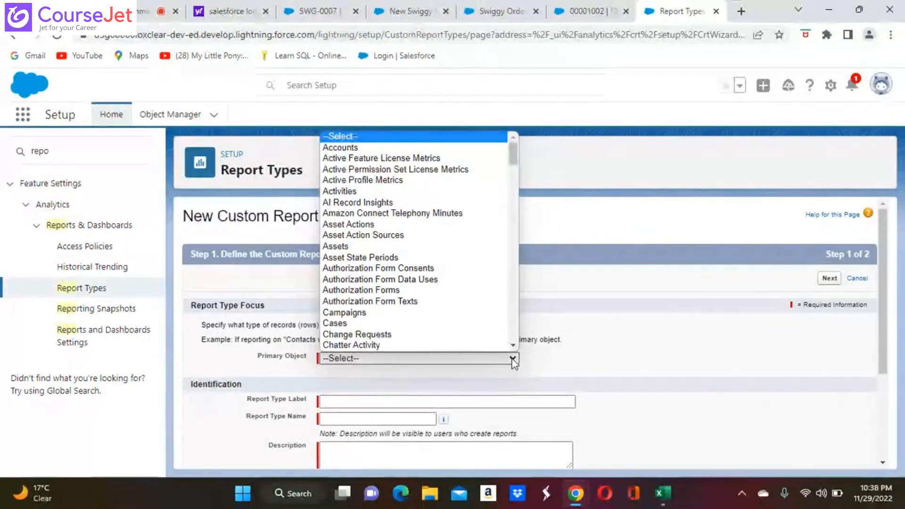
text(con)
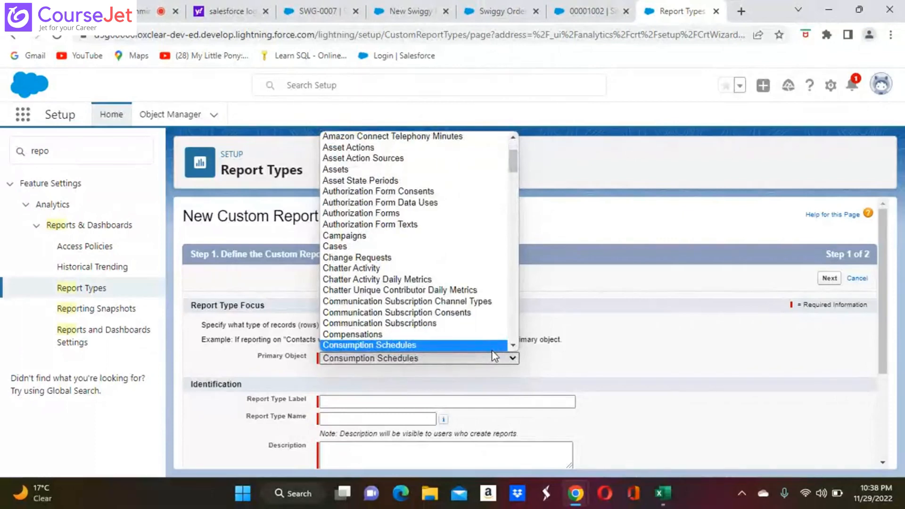
scroll(513, 340, down, 5)
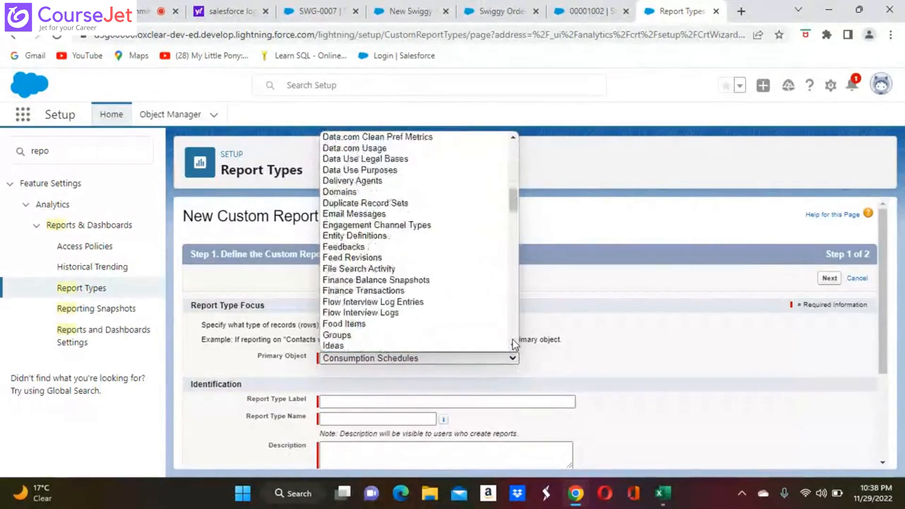
scroll(498, 290, up, 5)
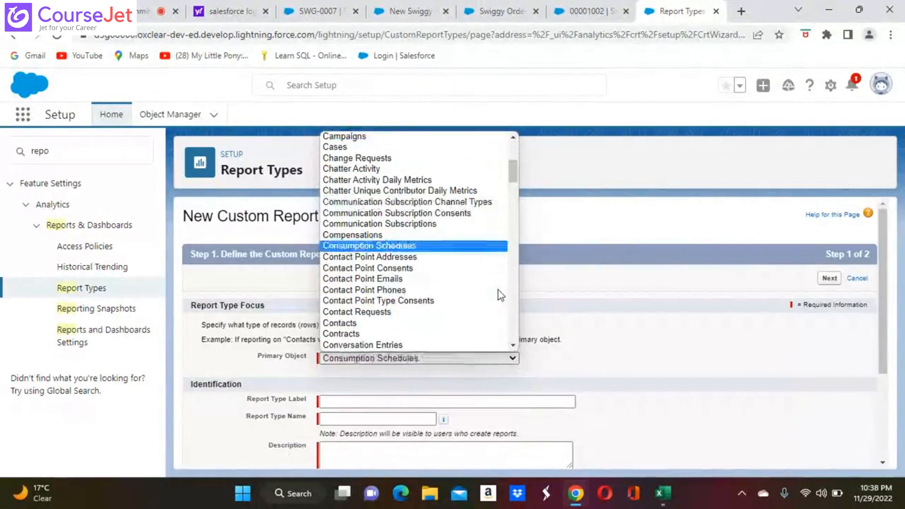
key(Down)
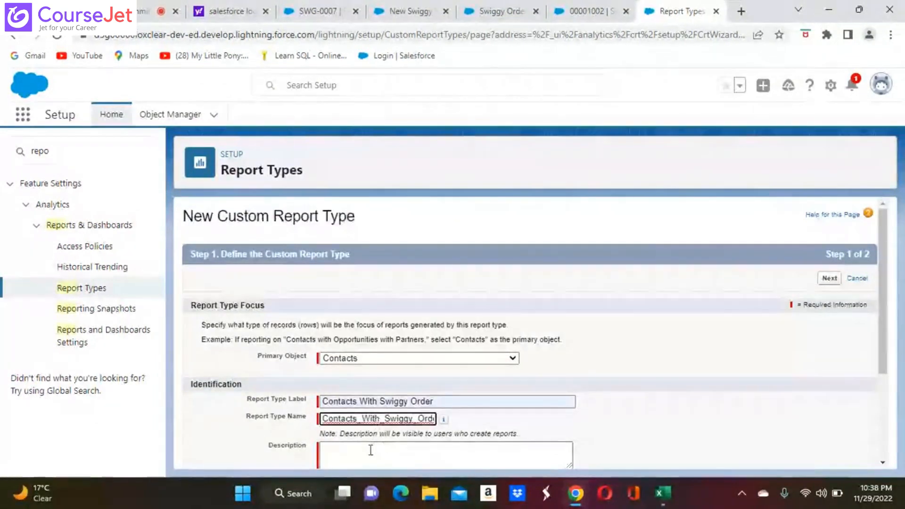
click(369, 448)
Step: Copy the label 'Contacts With Swiggy Order' into the description and mark it Deployed
scroll(369, 448, down, 3)
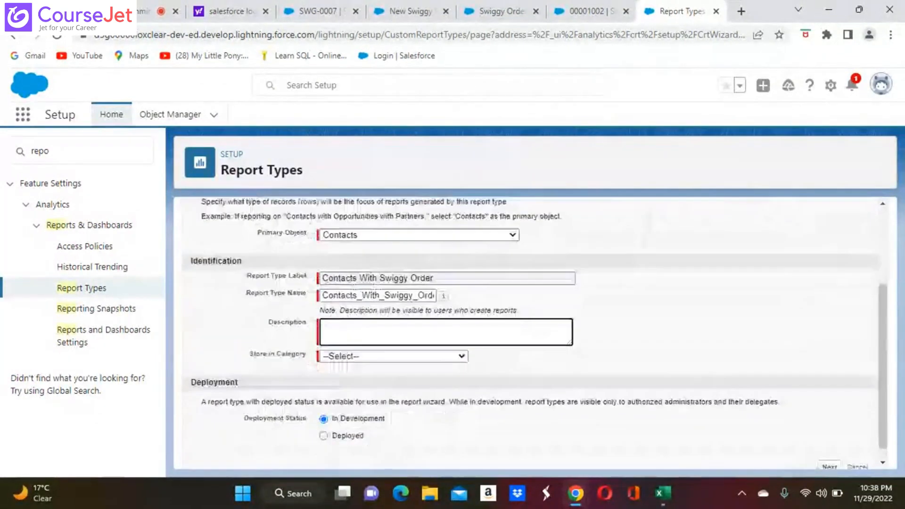
click(438, 273)
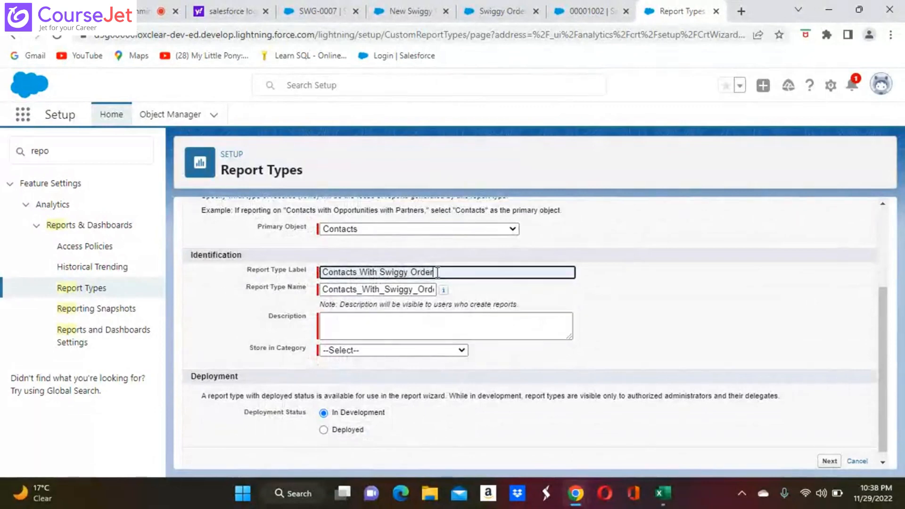
drag(437, 272, 216, 302)
key(ctrl+c)
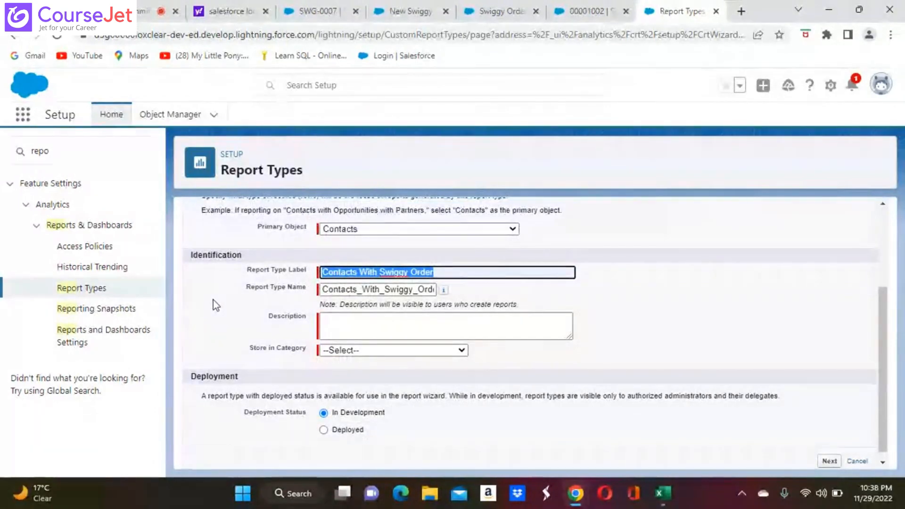
click(361, 322)
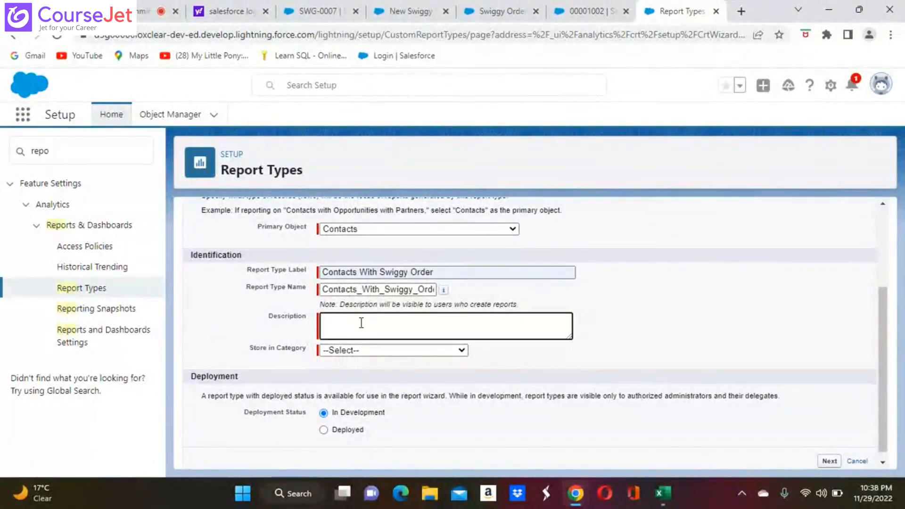
key(ctrl+v)
click(326, 431)
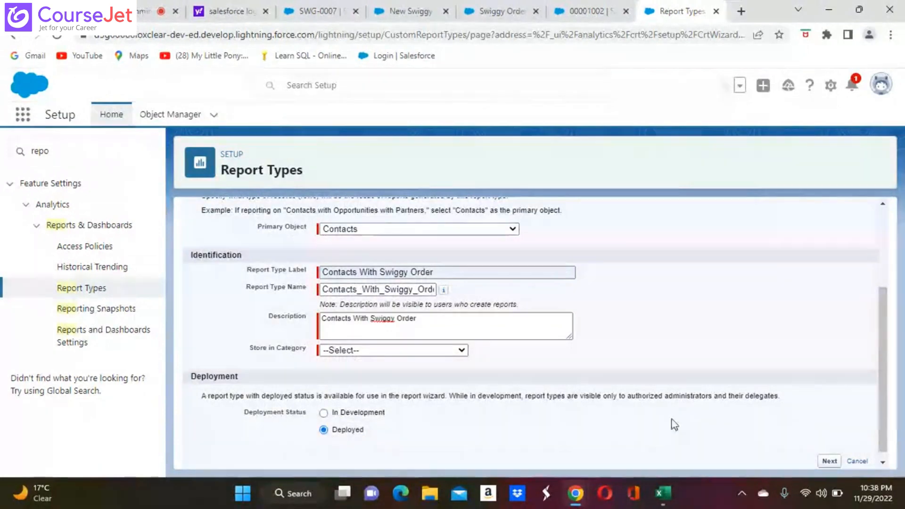
click(829, 462)
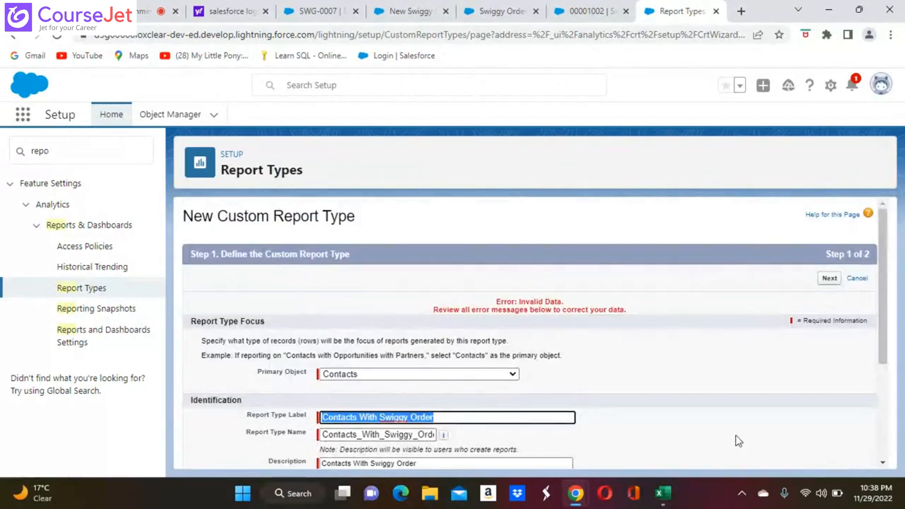
Step: File the report type under Other Reports and continue to Step 2
scroll(423, 466, down, 2)
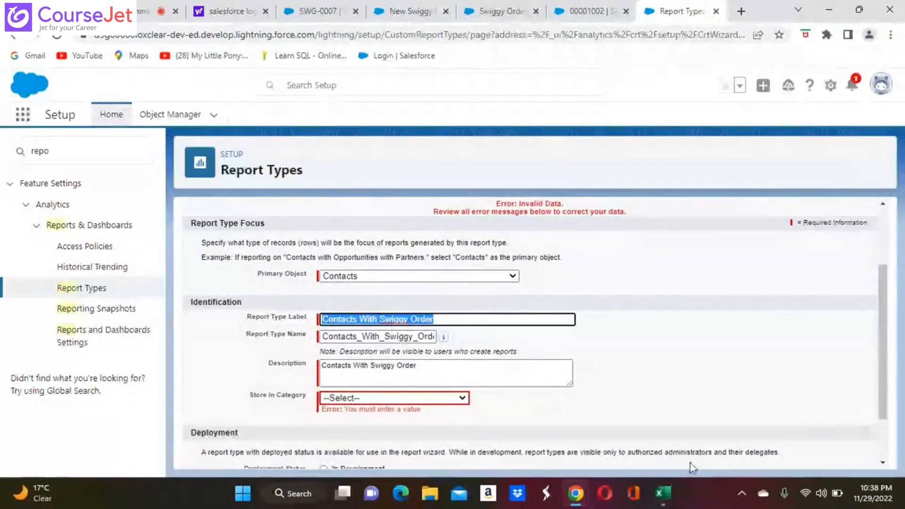
click(463, 398)
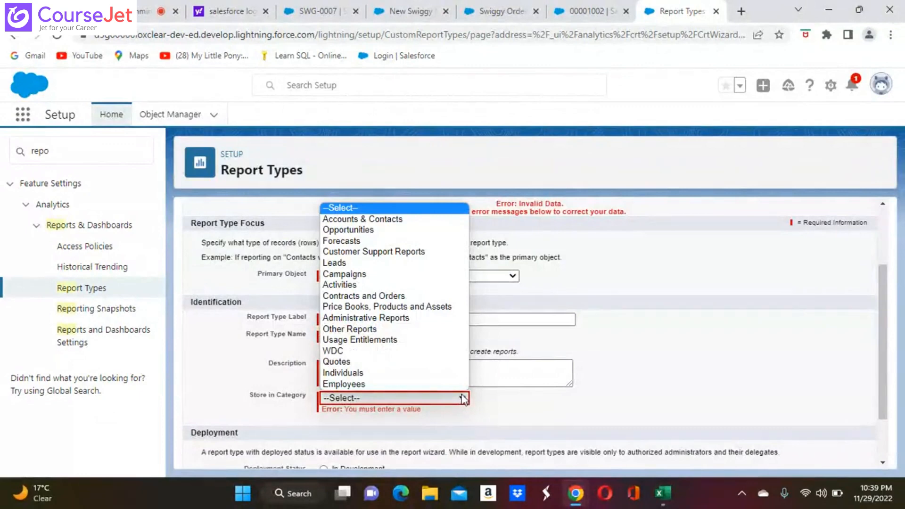
text(ot)
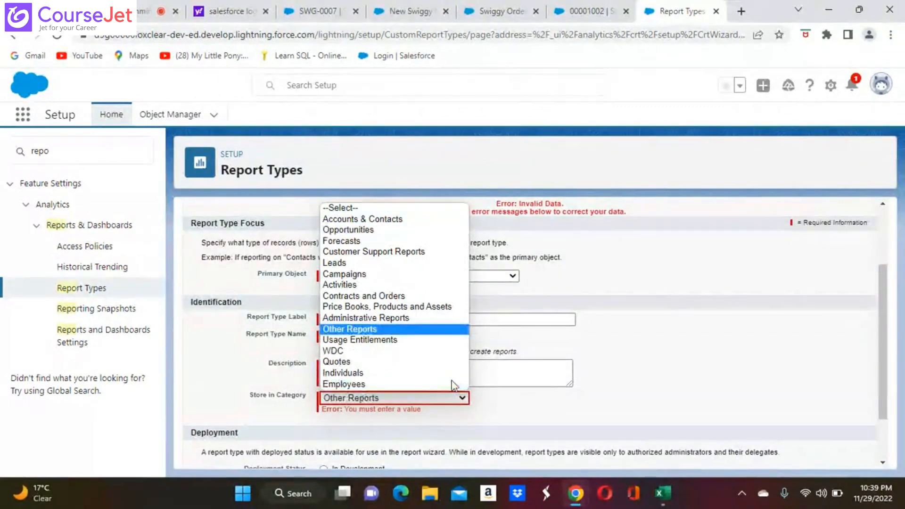
click(376, 330)
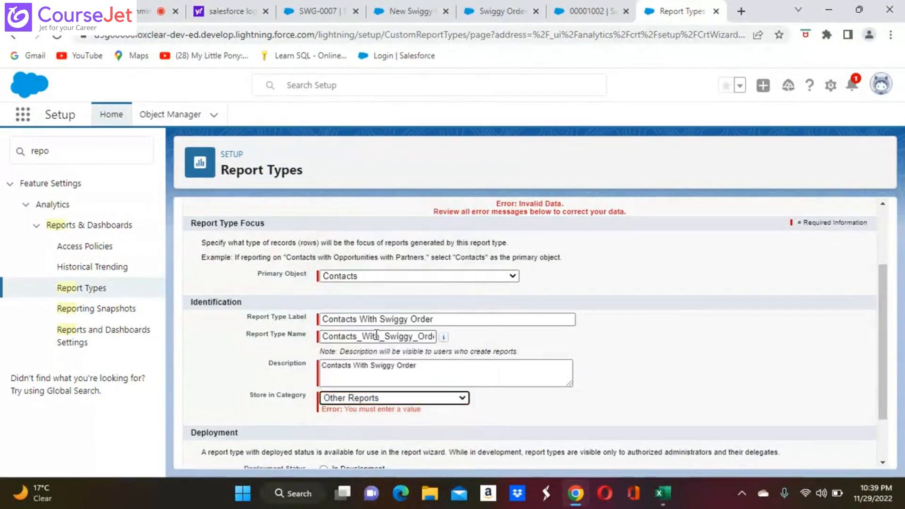
scroll(420, 448, down, 2)
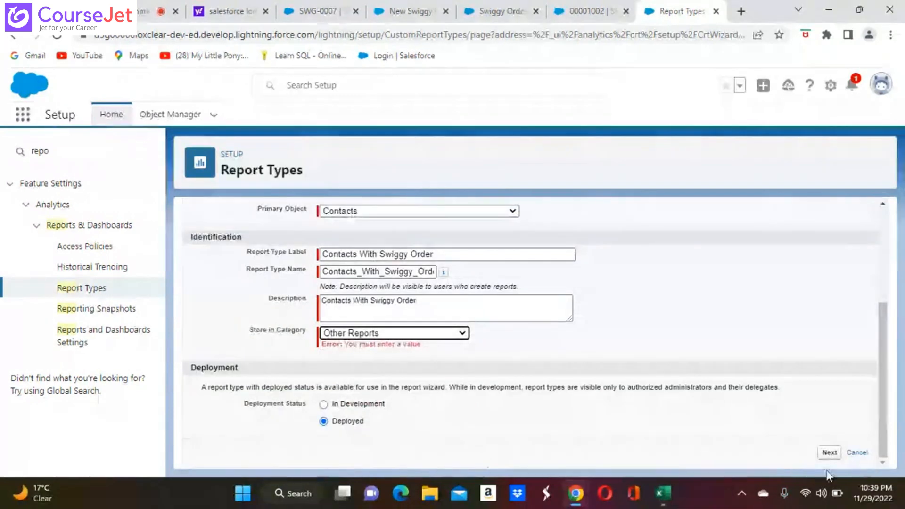
click(829, 453)
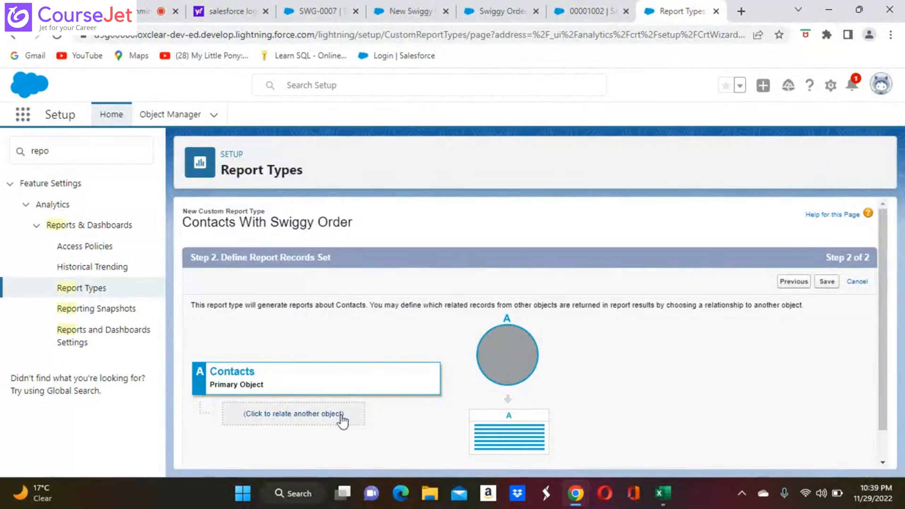
Step: Relate Swiggy Orders to Contacts as object B
click(303, 414)
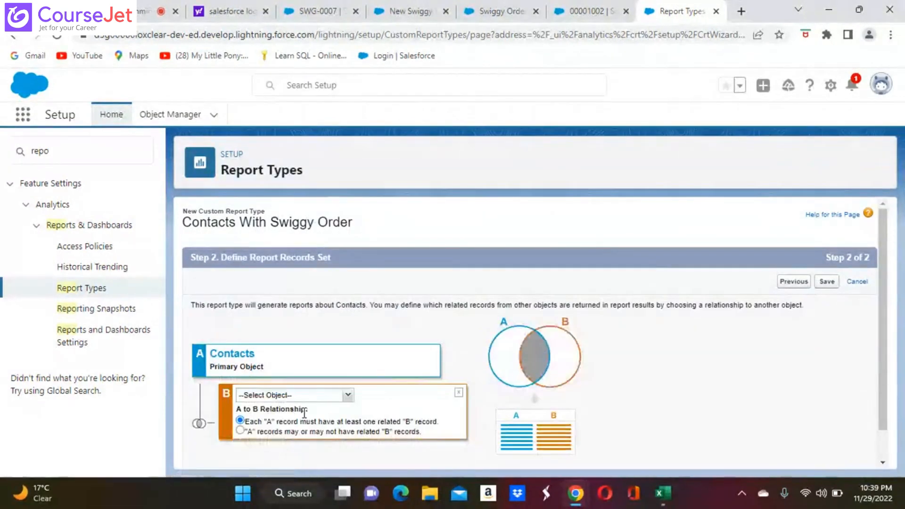
click(348, 396)
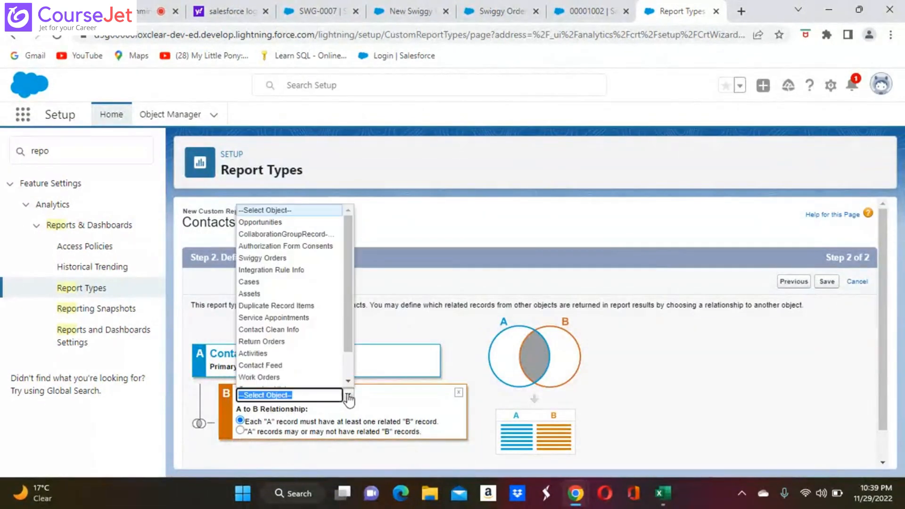
scroll(348, 380, down, 1)
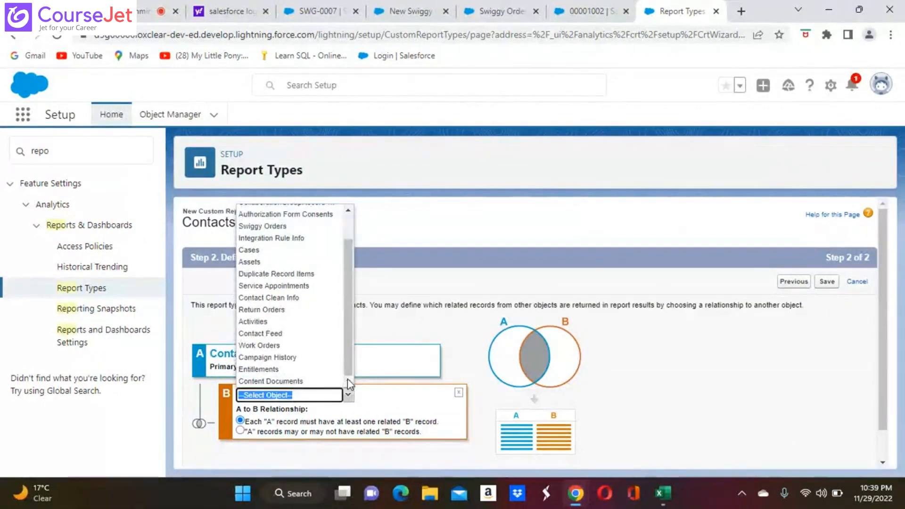
click(264, 225)
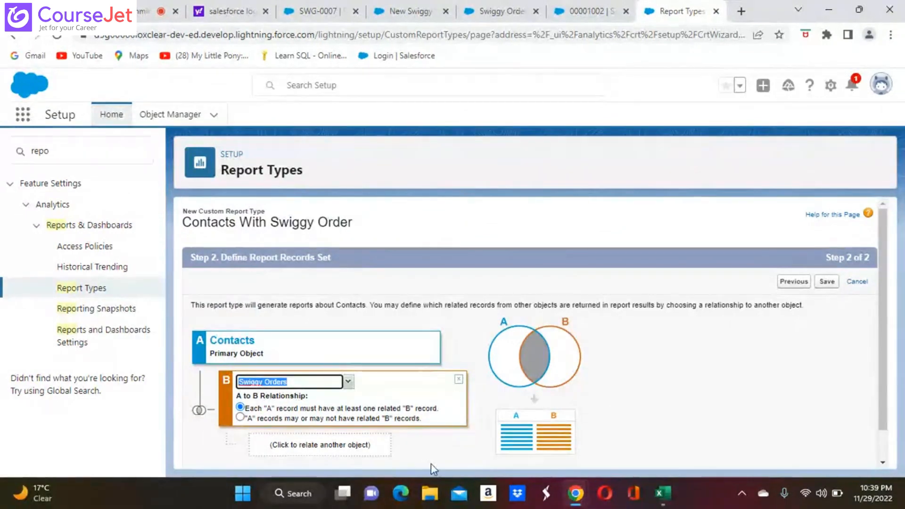
scroll(431, 463, down, 1)
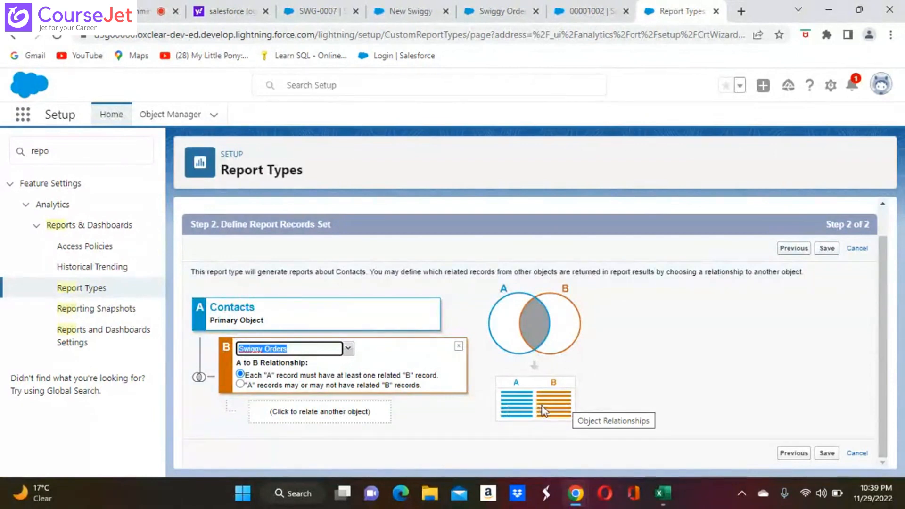
Step: Add and then remove a third object C, and save the report type
click(321, 411)
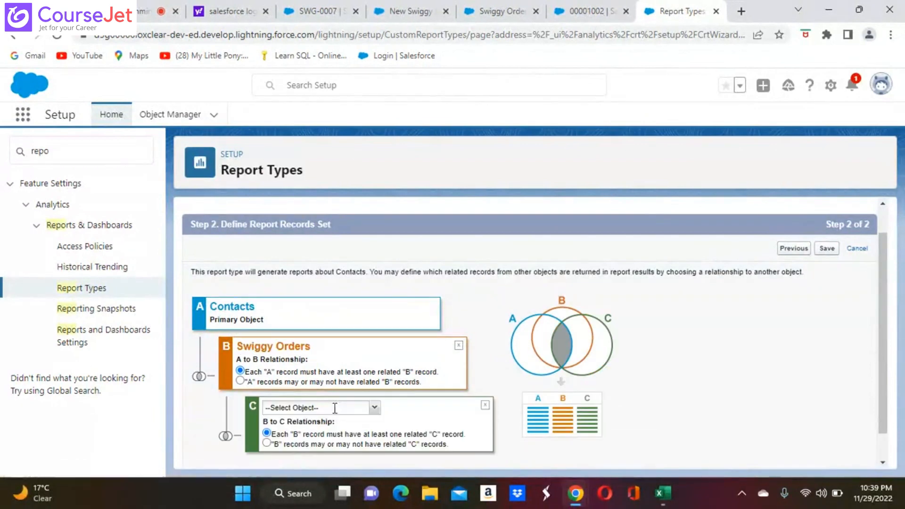
click(375, 408)
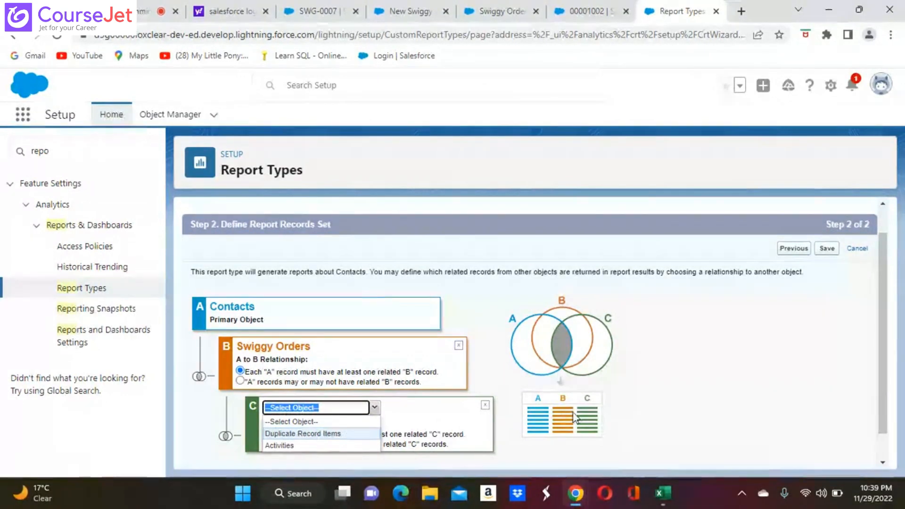
click(485, 403)
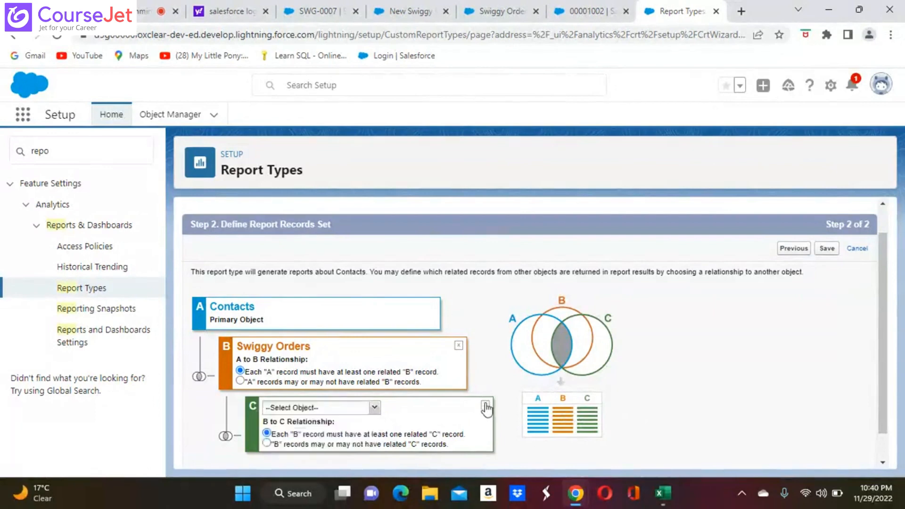
click(485, 403)
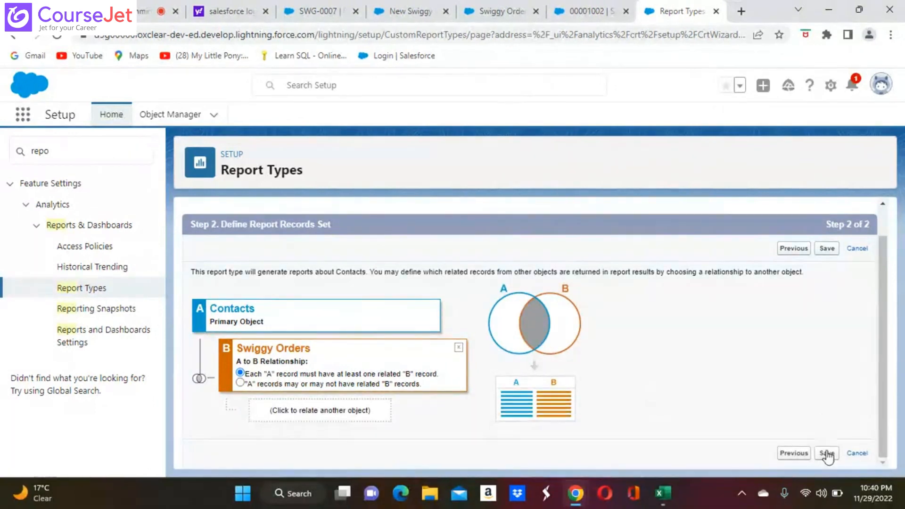
click(827, 453)
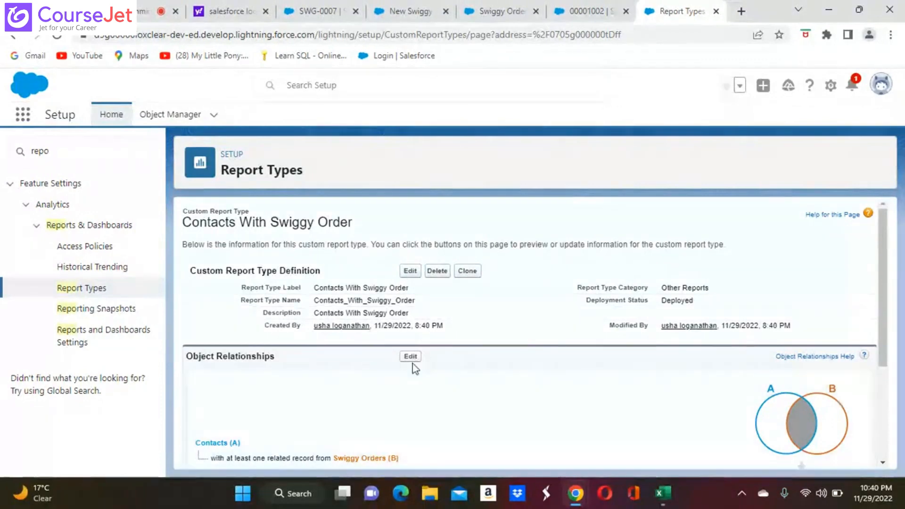
Step: Edit the saved report type's Object Relationships section
click(411, 360)
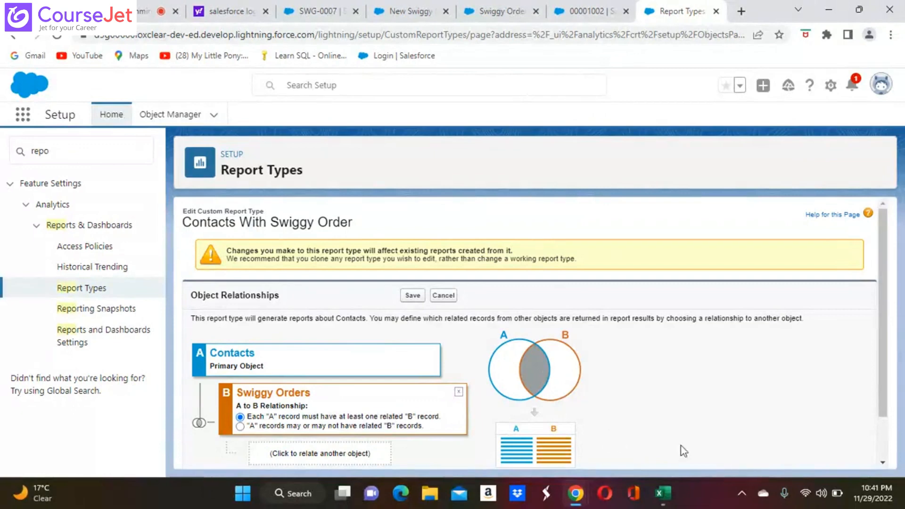
Step: Move down the Edit Custom Report Type page to the A-to-B relationship options
click(882, 463)
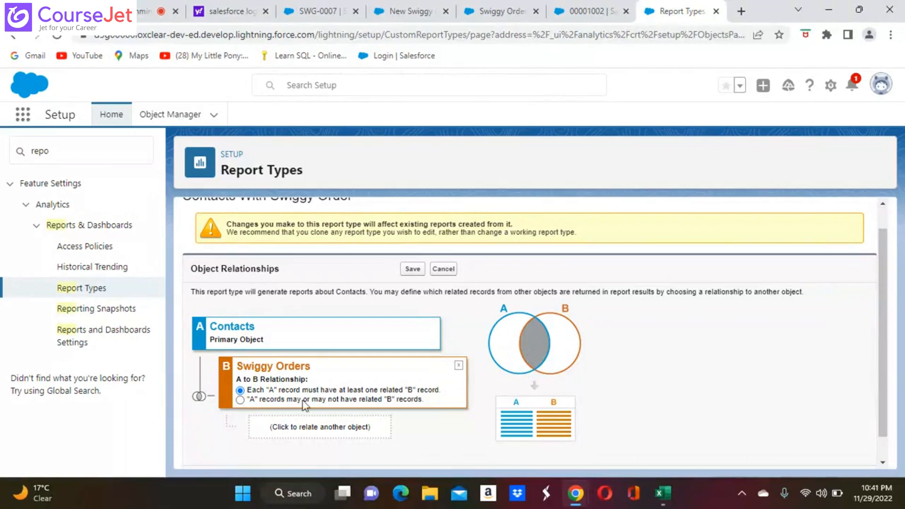
Step: Choose '"A" records may or may not have related "B" records' for Swiggy Orders
click(240, 400)
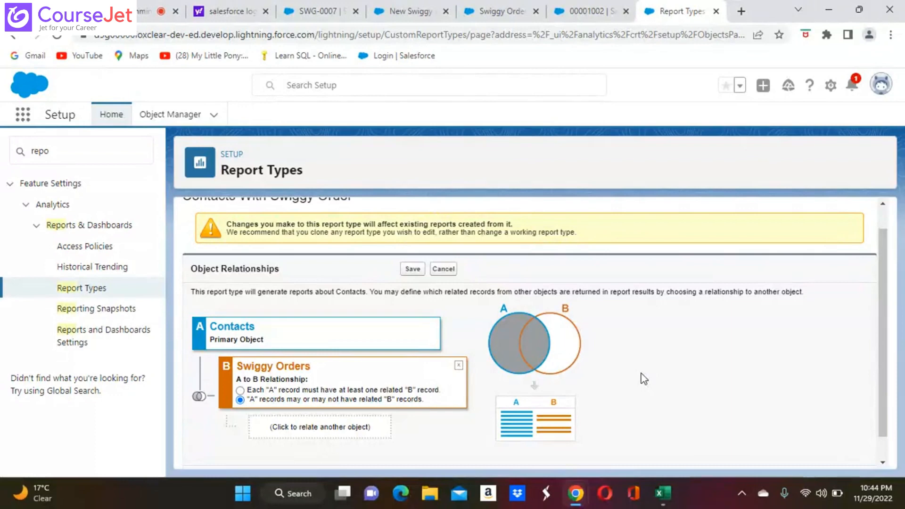
Step: Select 'Each A record must have at least one related B record' and save
scroll(782, 377, down, 1)
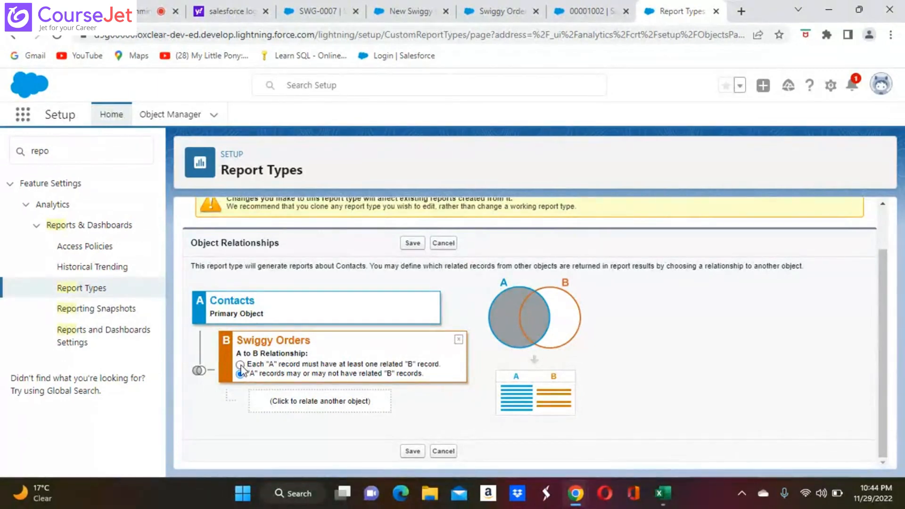
click(240, 365)
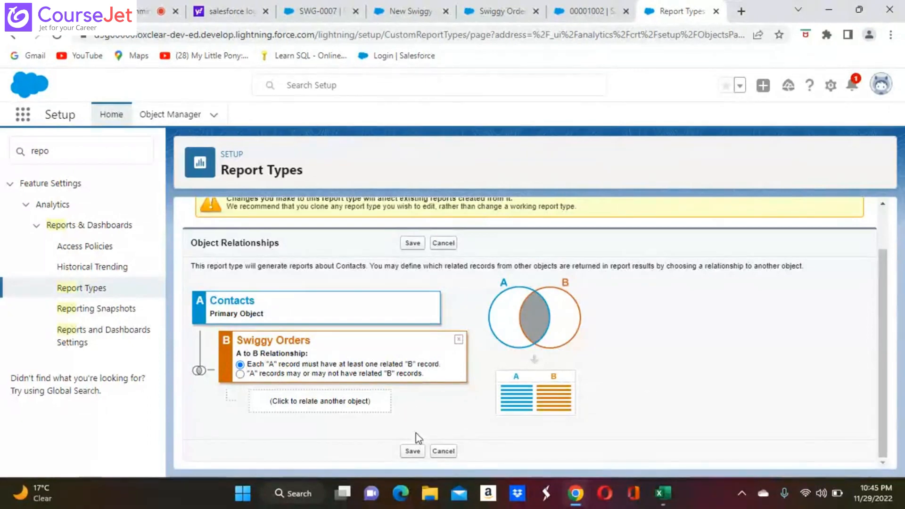
click(242, 374)
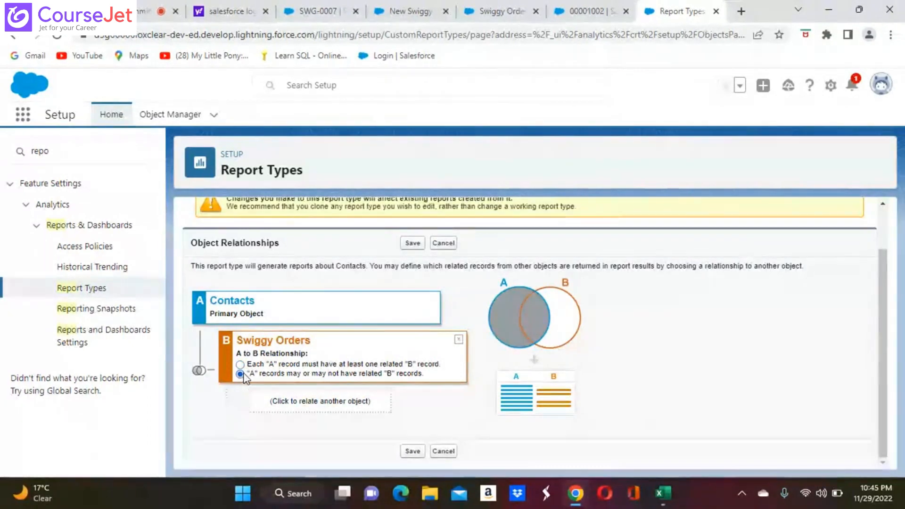
click(241, 365)
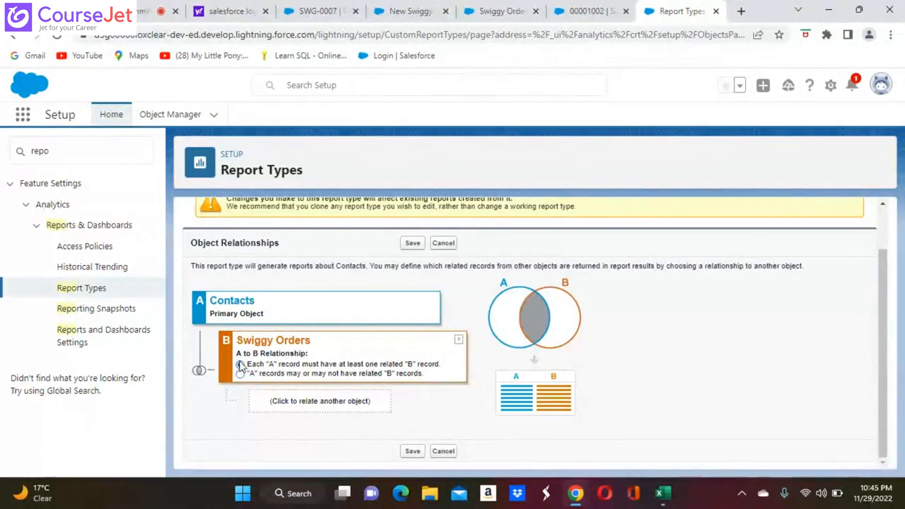
click(412, 451)
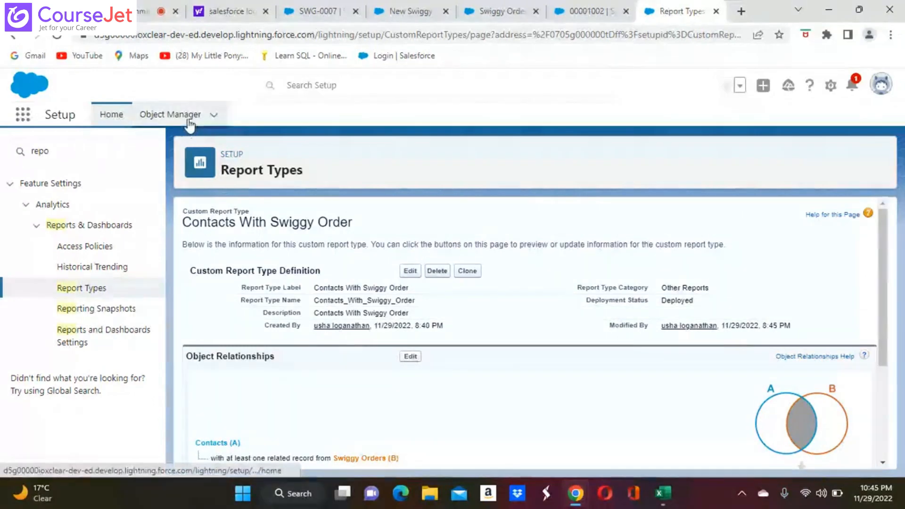
Step: Open Setup's Object Manager to list all objects
click(188, 123)
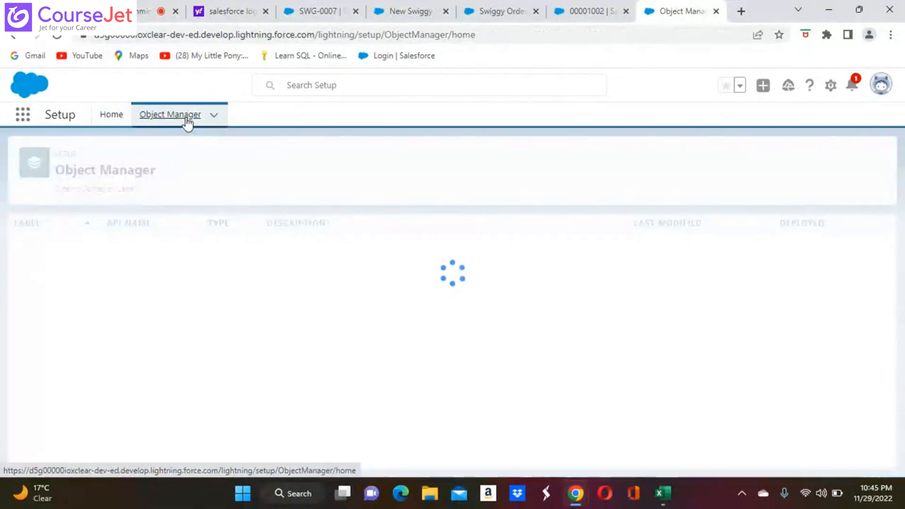
Step: Go via Contacts and Cases to the Reports home listing New Swiggy Orders Report
click(23, 121)
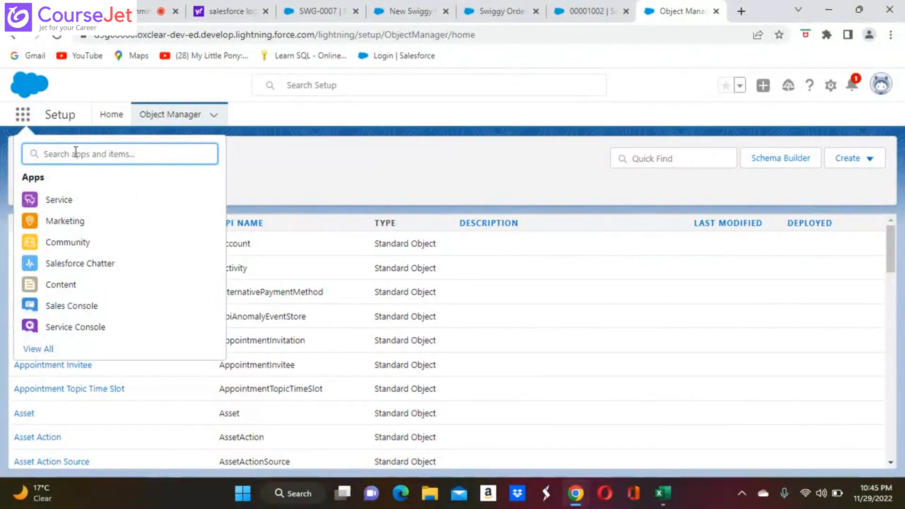
text(cont)
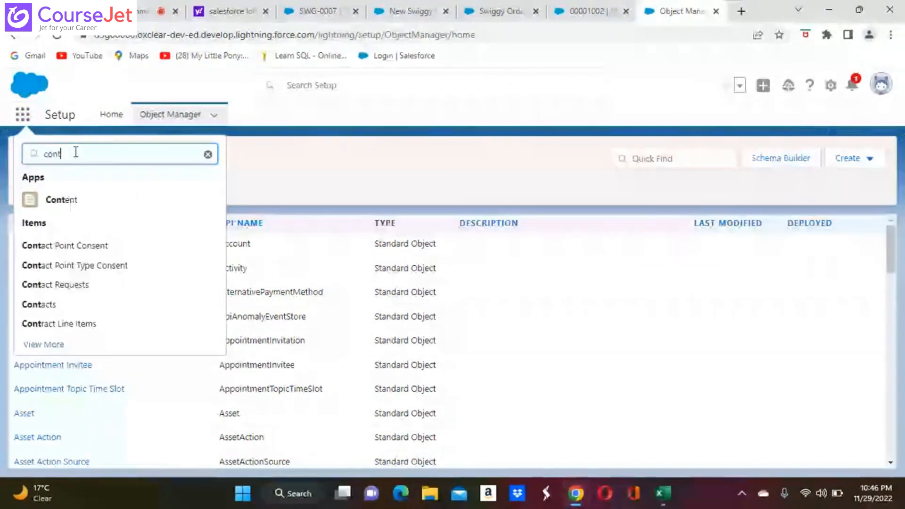
click(44, 309)
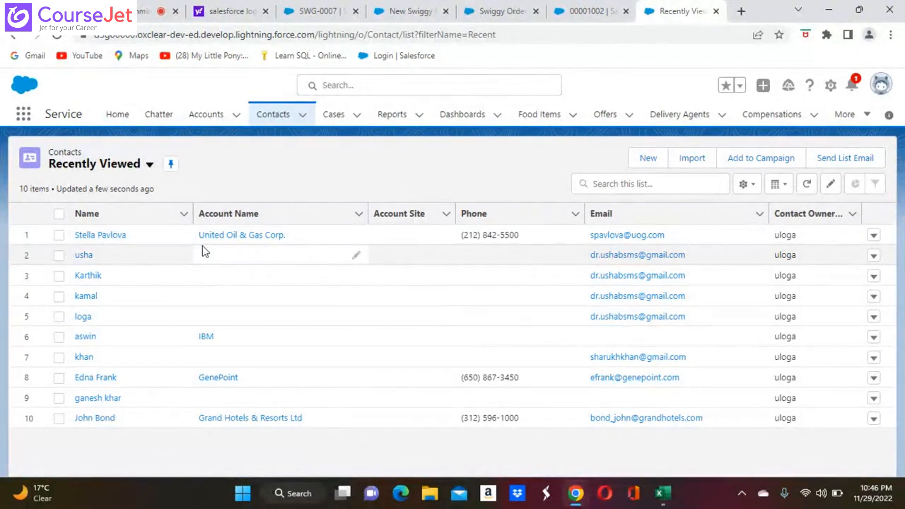
click(25, 117)
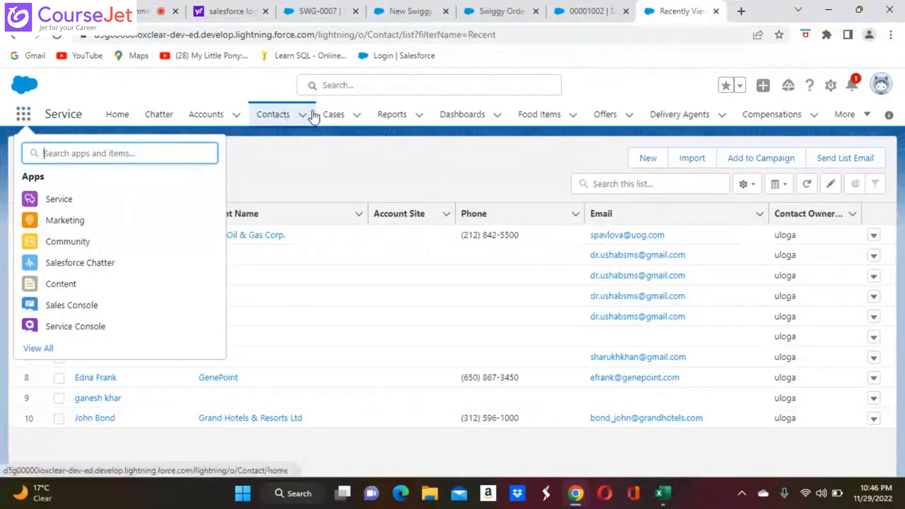
click(343, 119)
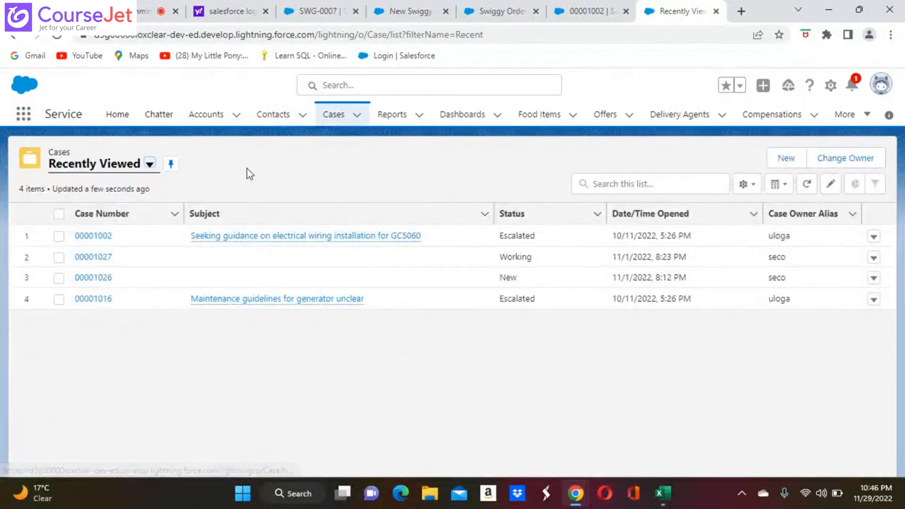
click(388, 123)
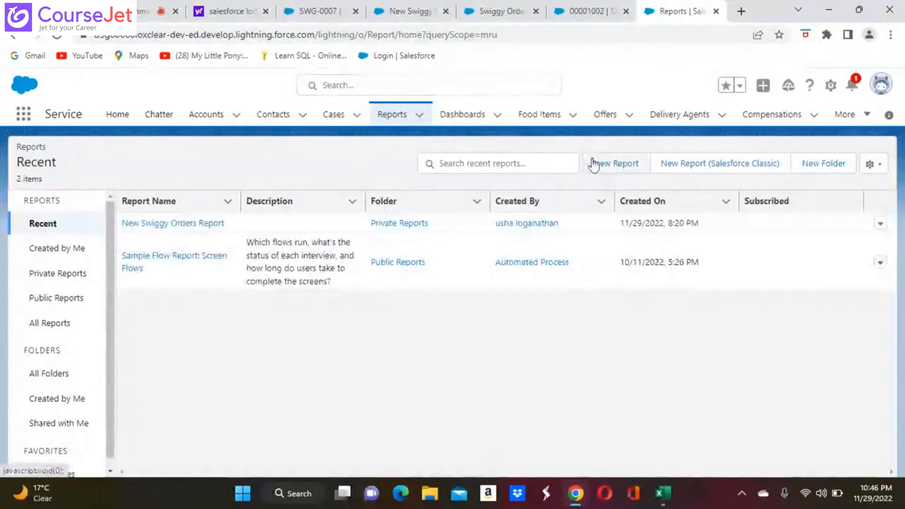
Step: Start a new report and show the Other Reports category's report types
click(625, 163)
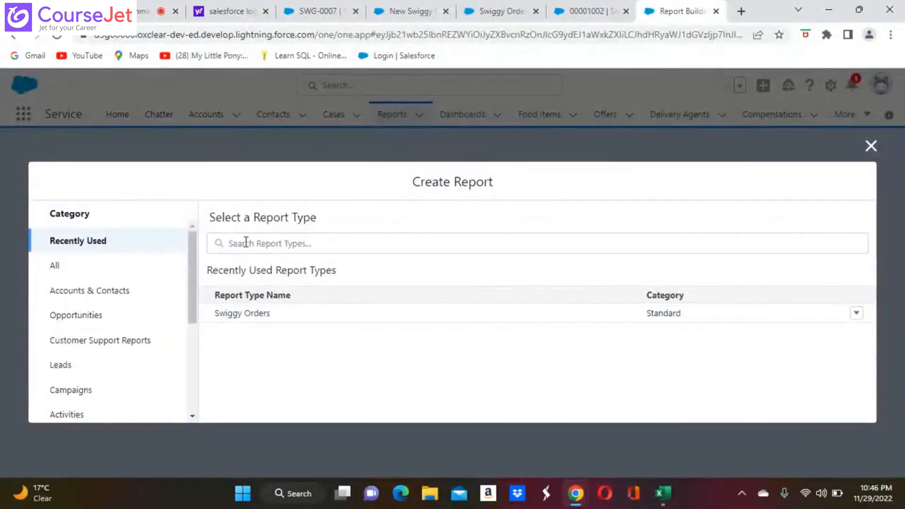
click(245, 242)
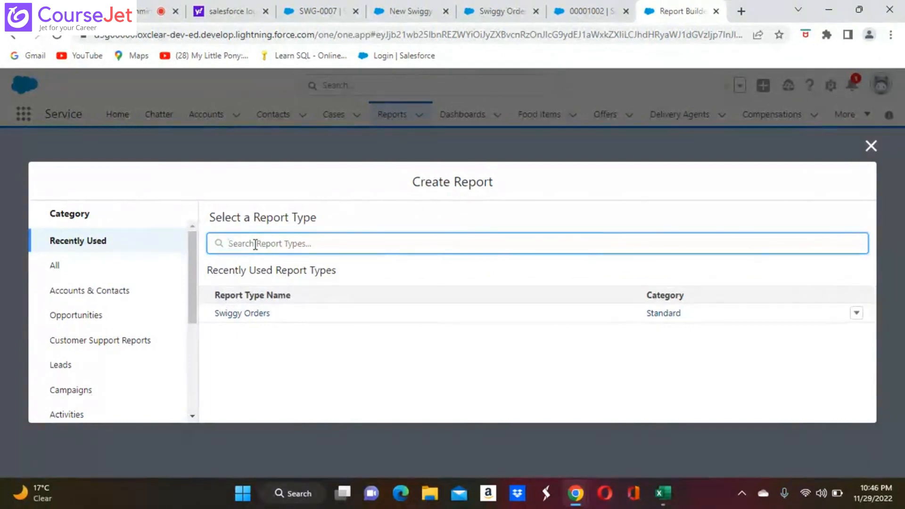
click(191, 416)
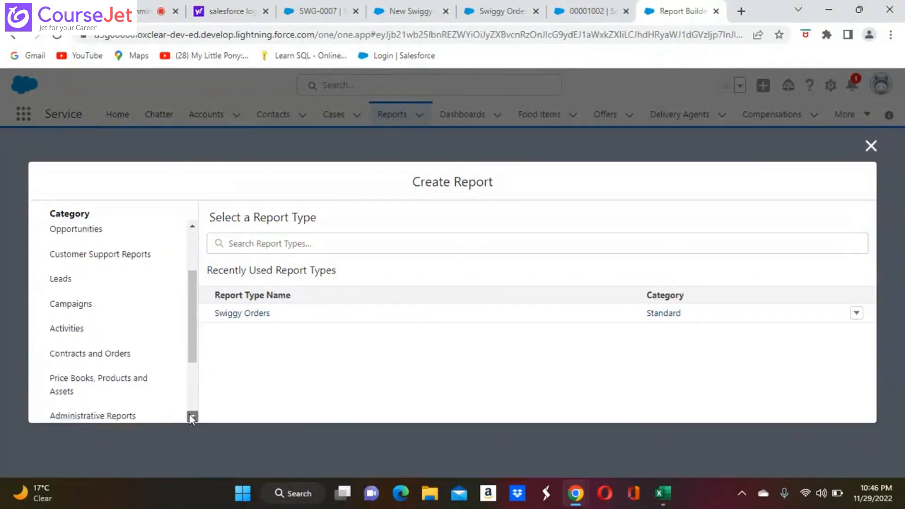
click(190, 416)
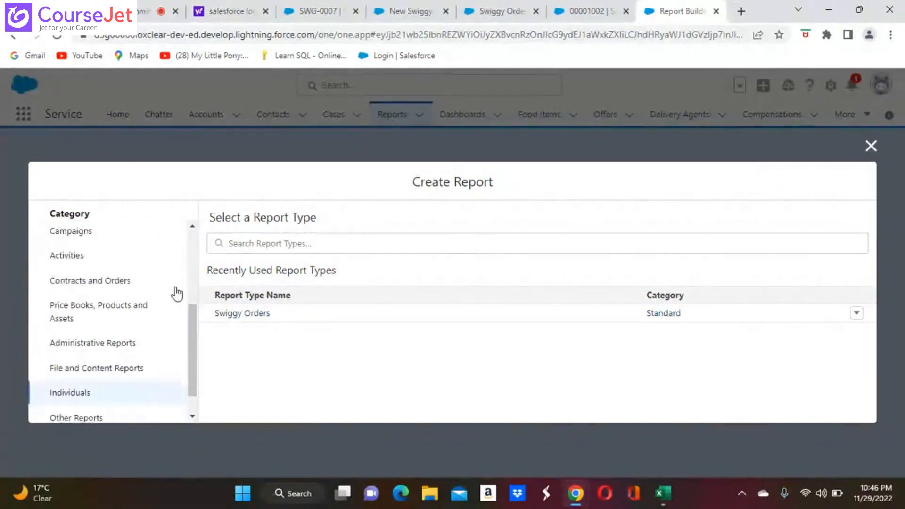
click(192, 416)
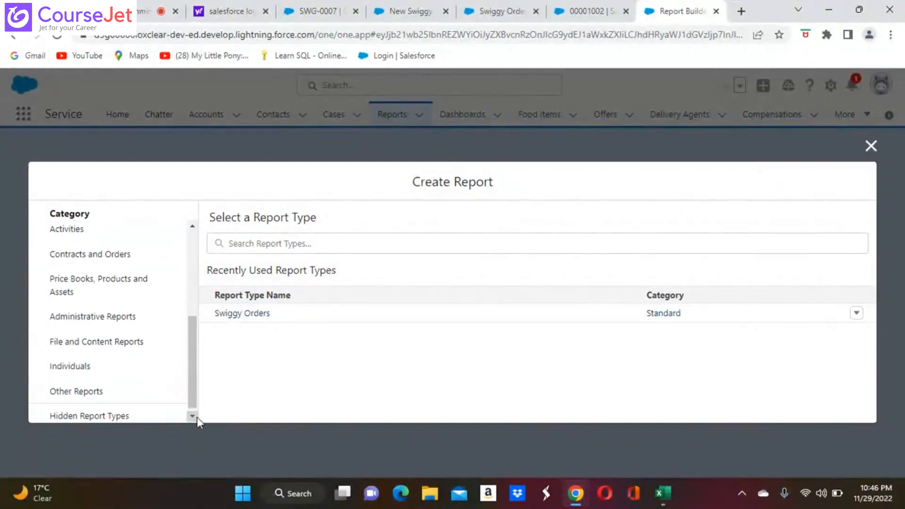
click(94, 398)
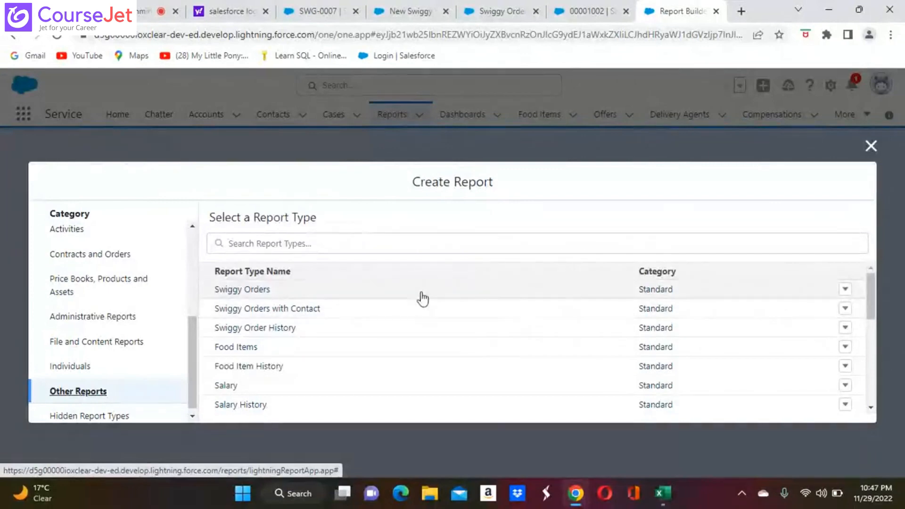
Step: Select the Swiggy Orders with Contact report type and start a report from it
click(846, 291)
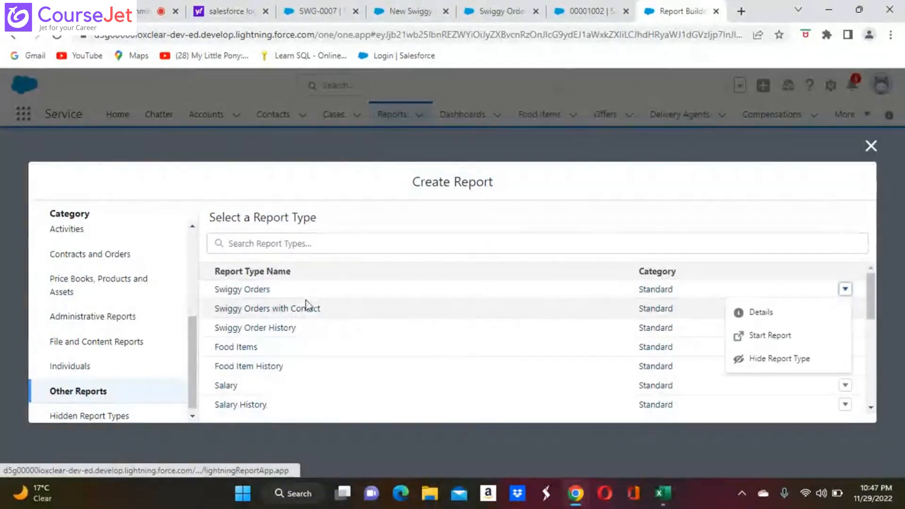
click(306, 310)
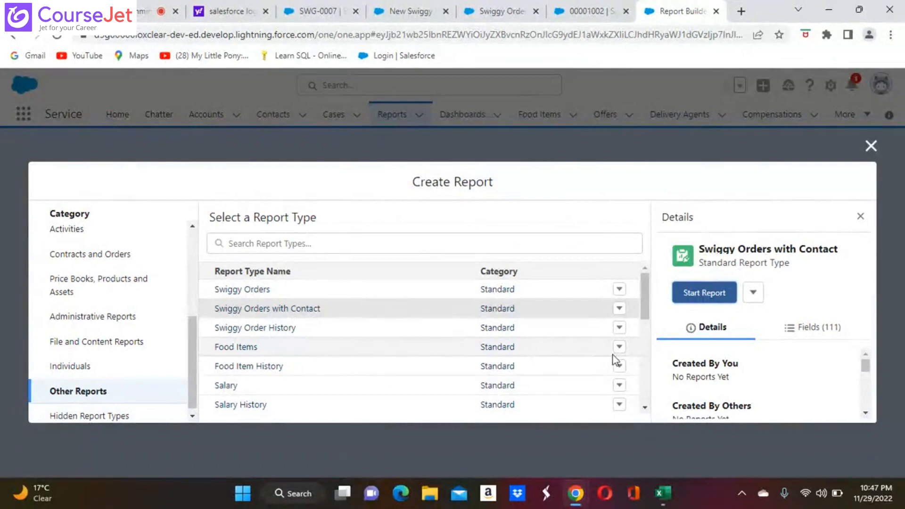
click(704, 293)
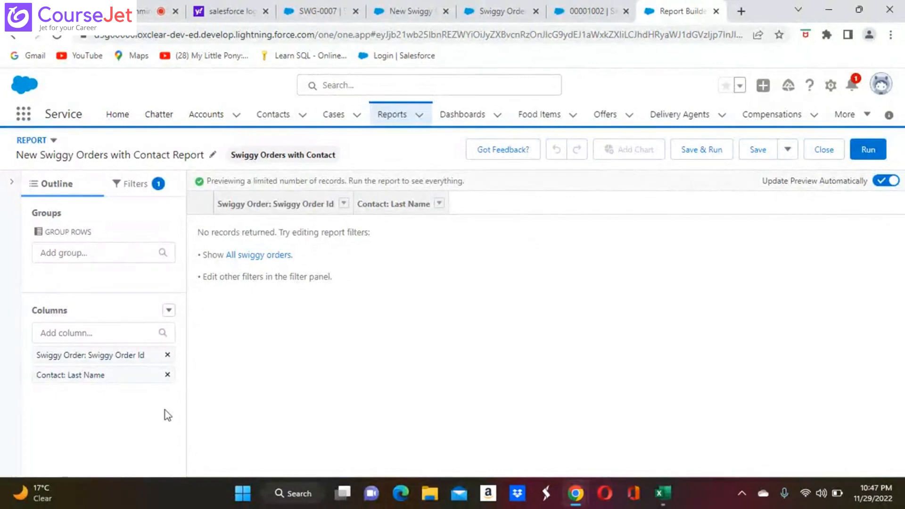
Step: Add Amount, Order Status and Priority as report columns
click(163, 333)
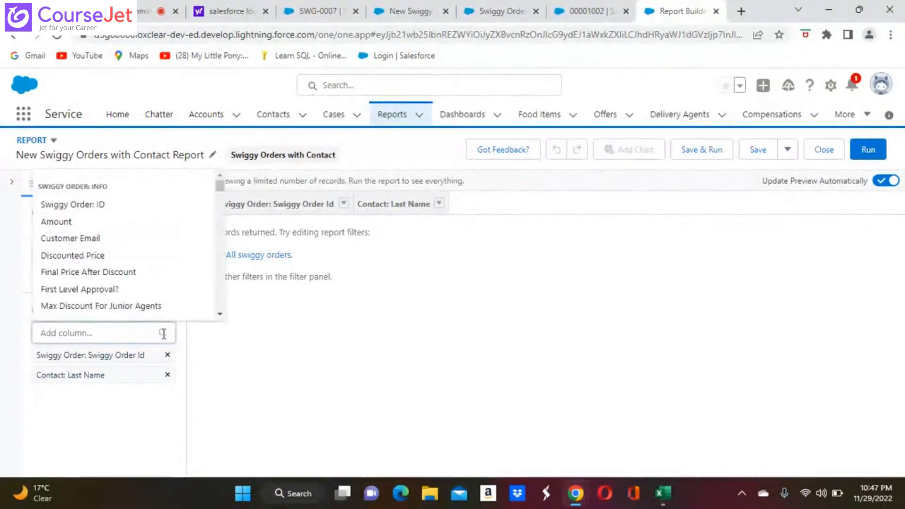
click(80, 221)
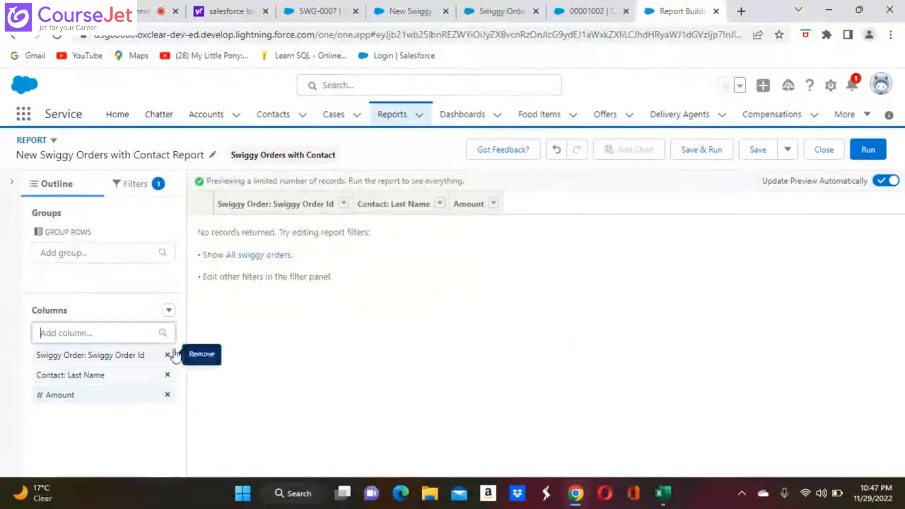
click(163, 333)
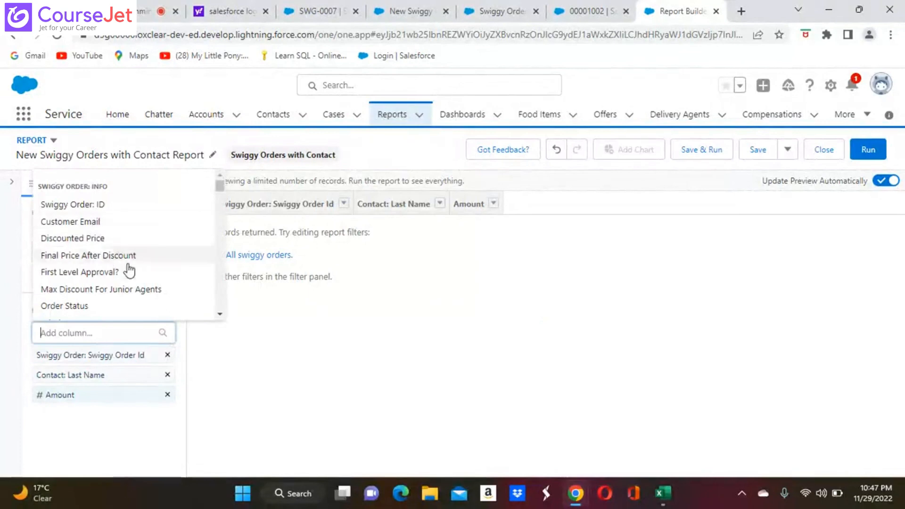
click(102, 308)
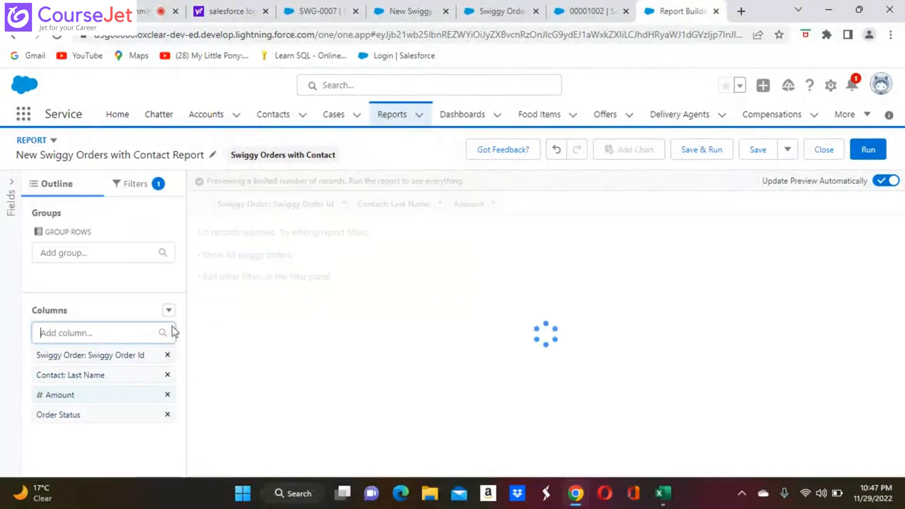
click(162, 331)
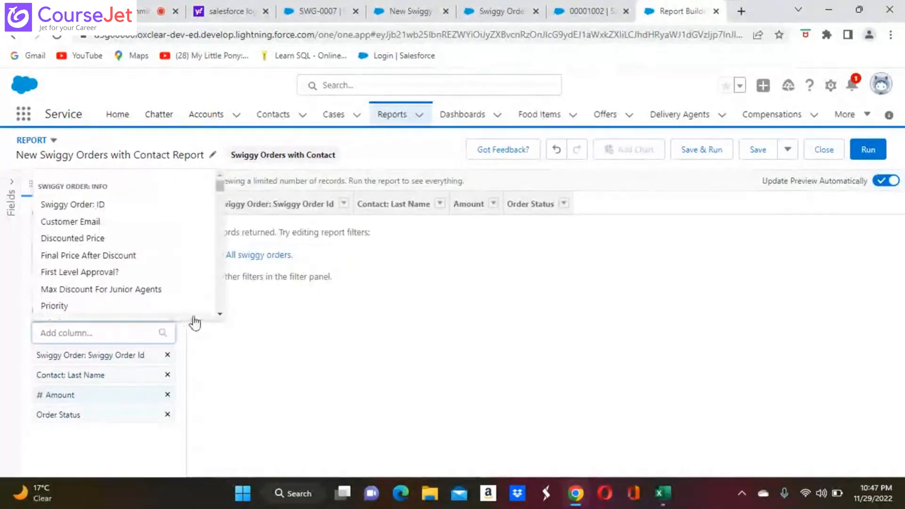
click(81, 308)
Step: Add Discounted Price, Customer Email, Profit and Total Order Value columns, then show the filters
click(169, 332)
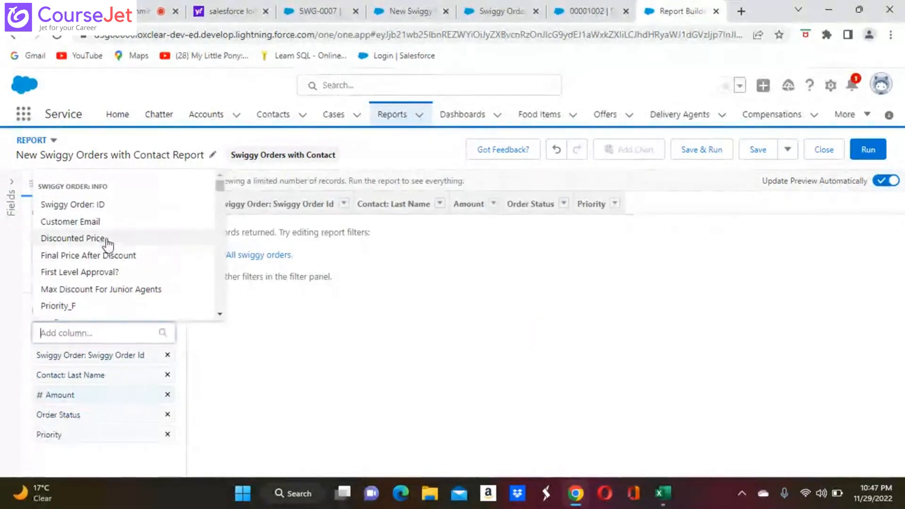
click(106, 239)
click(164, 329)
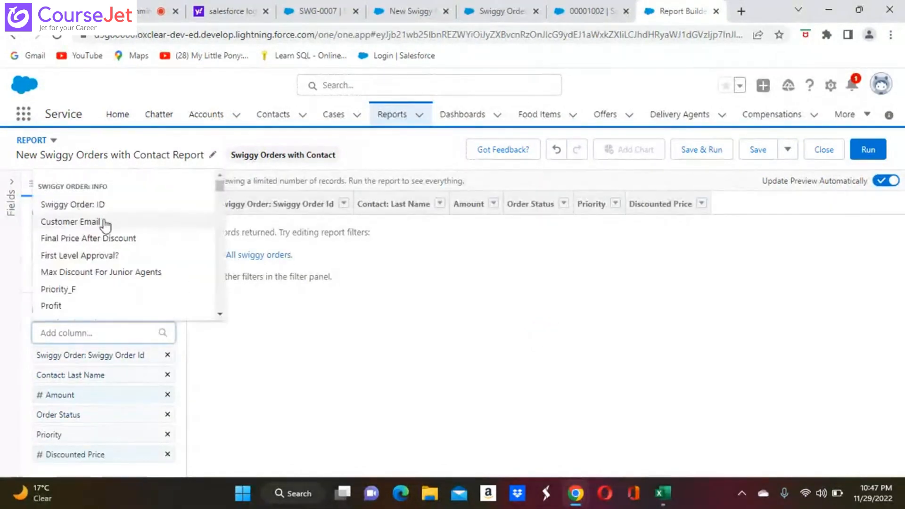
click(95, 221)
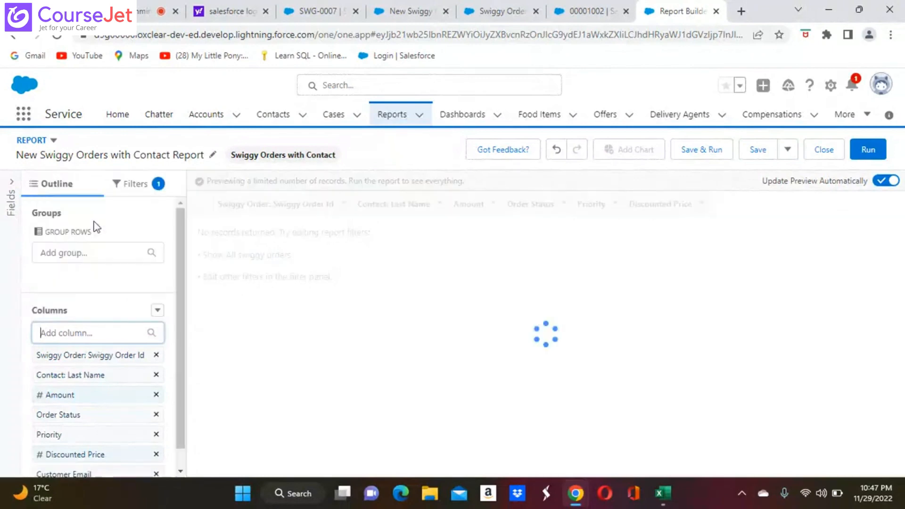
click(154, 330)
click(74, 291)
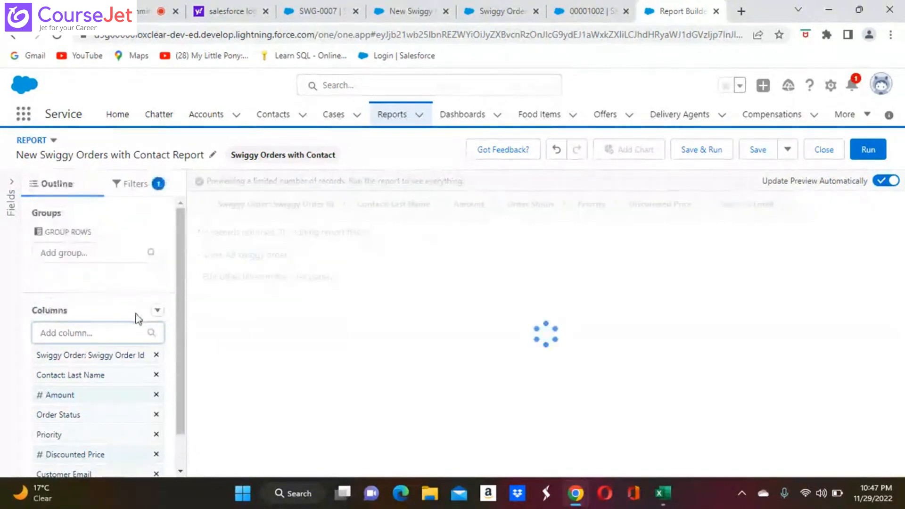
click(151, 332)
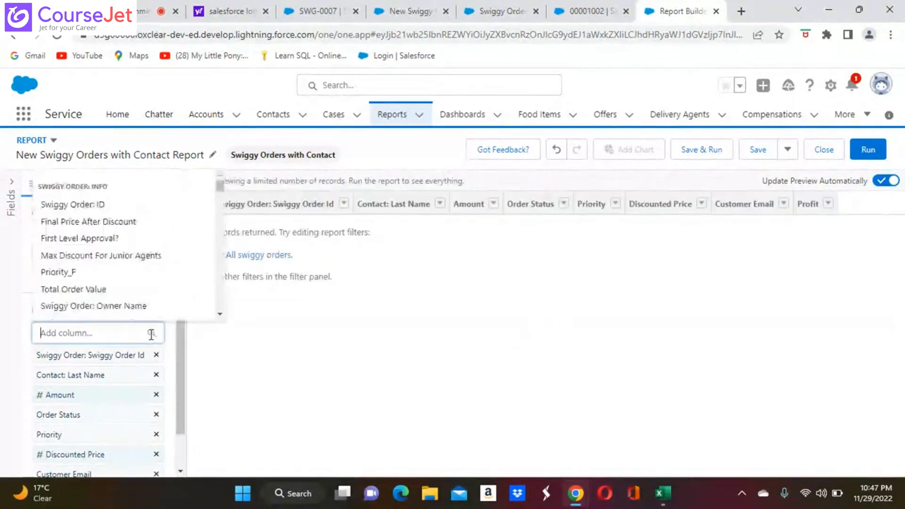
click(100, 290)
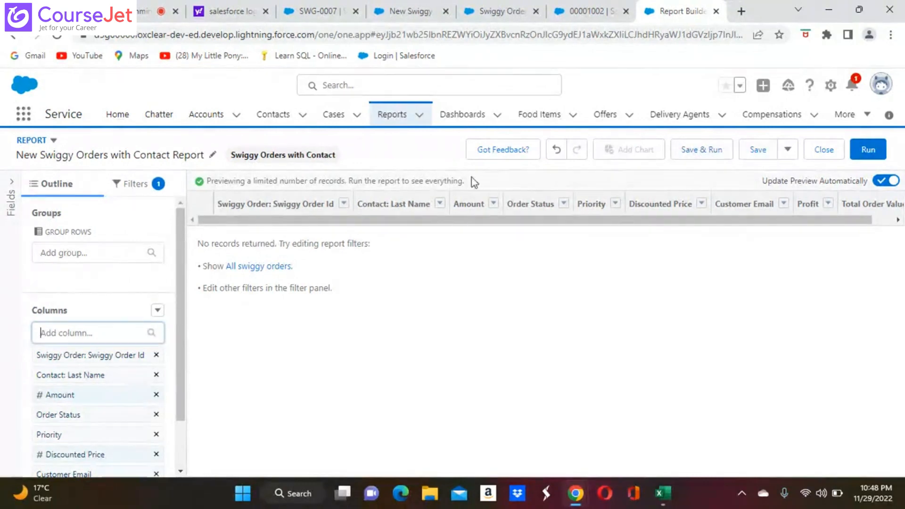
click(139, 188)
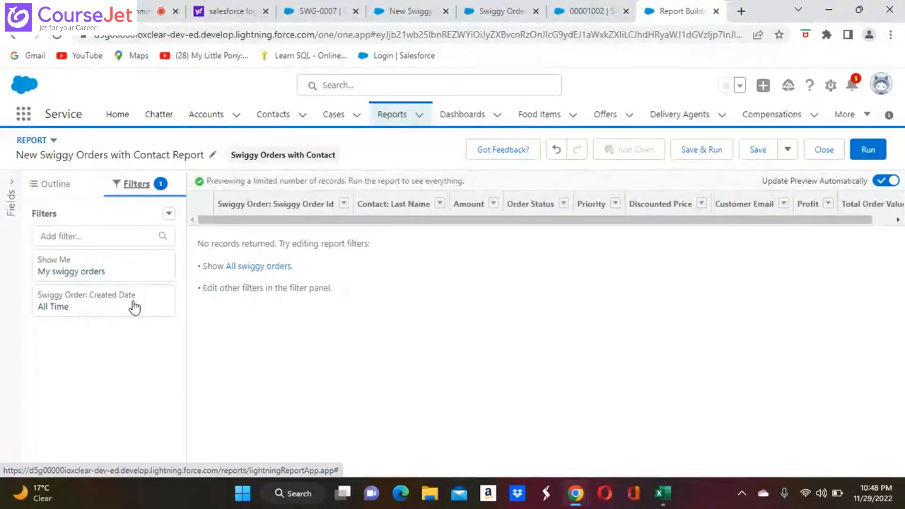
Step: Change the Show Me filter from My swiggy orders to All swiggy orders
click(58, 265)
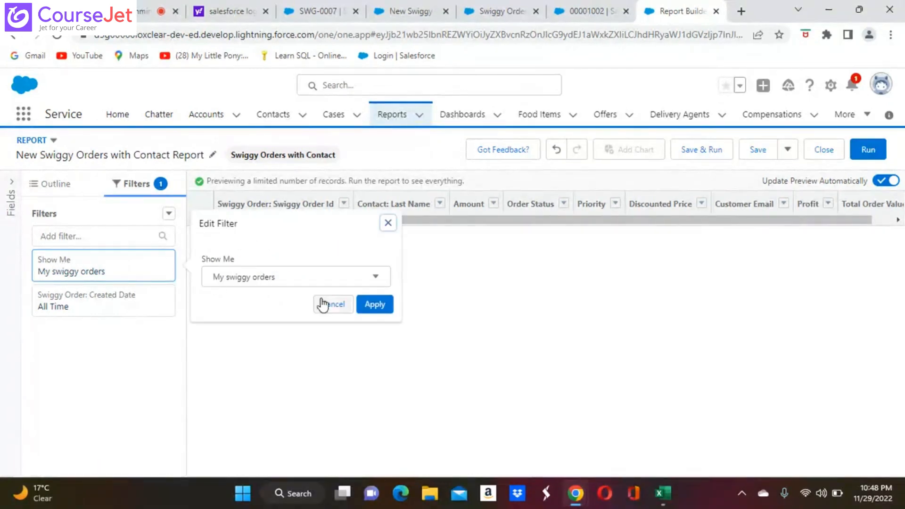
click(383, 282)
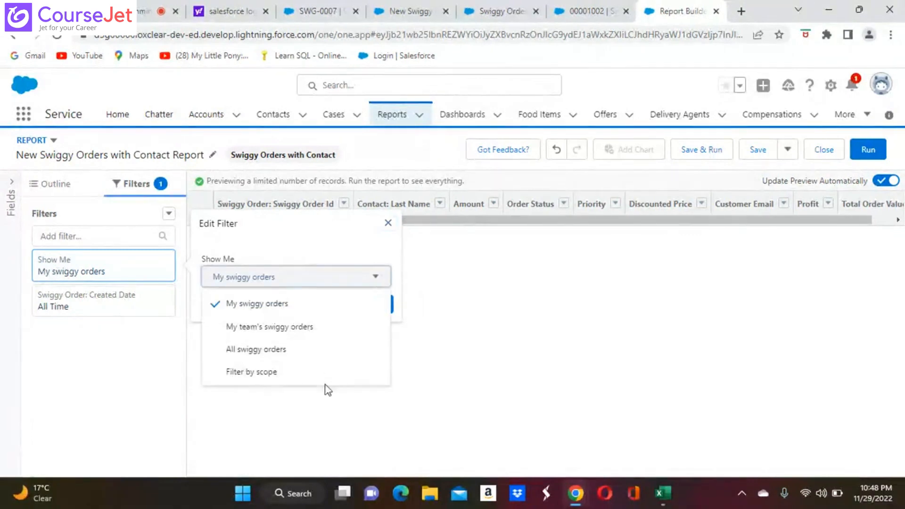
click(285, 350)
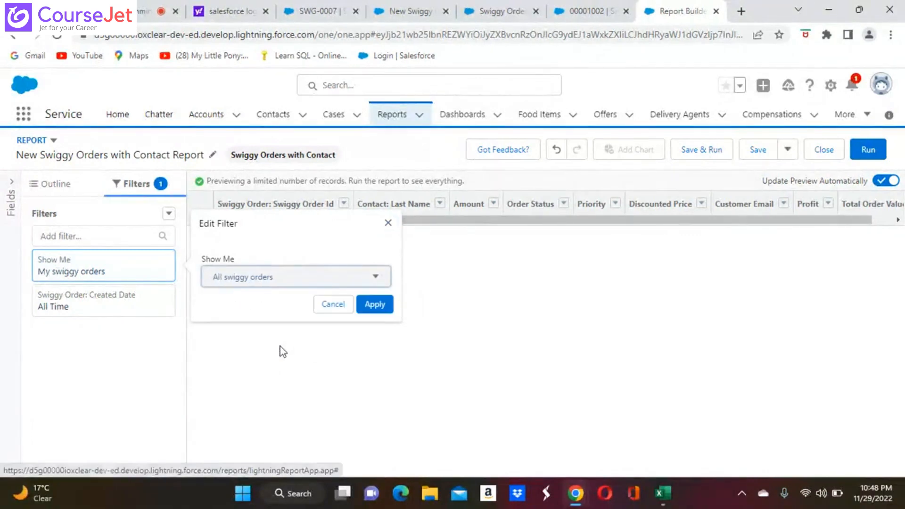
click(379, 305)
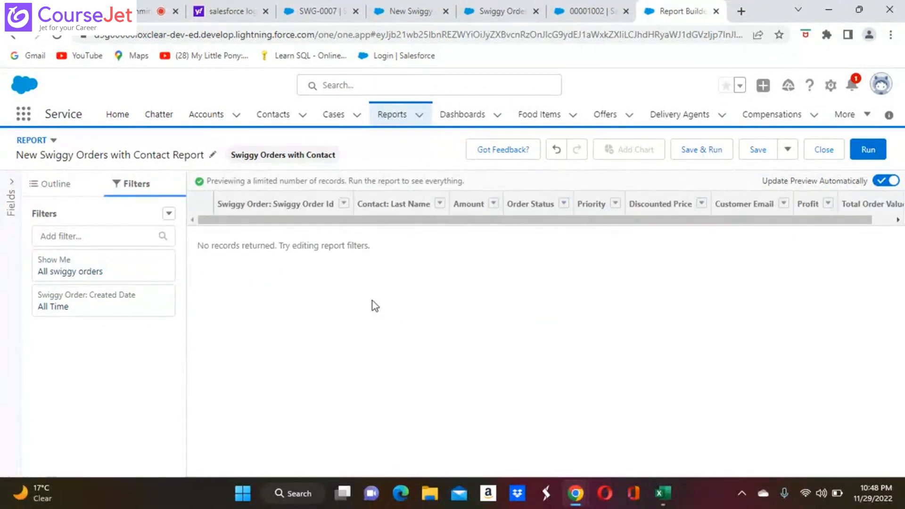
Step: Browse the Created Date range options and leave the filter on All Time
click(95, 305)
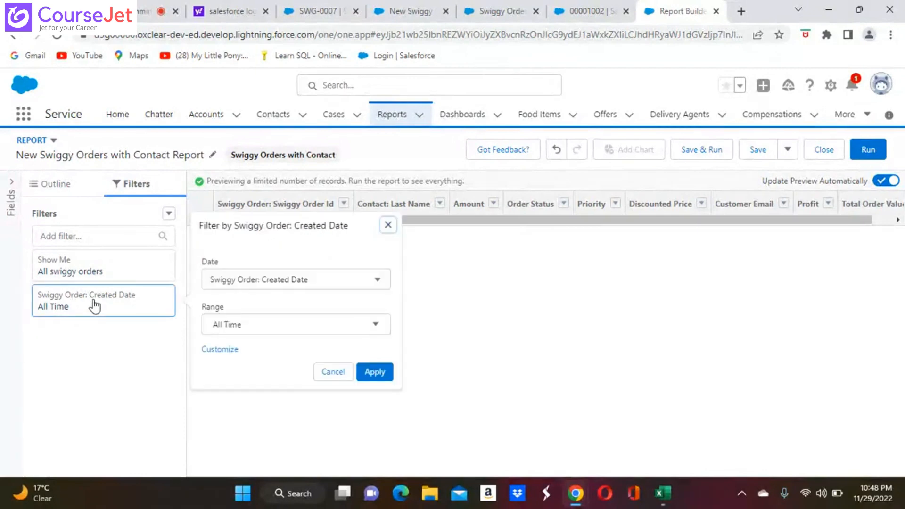
click(377, 330)
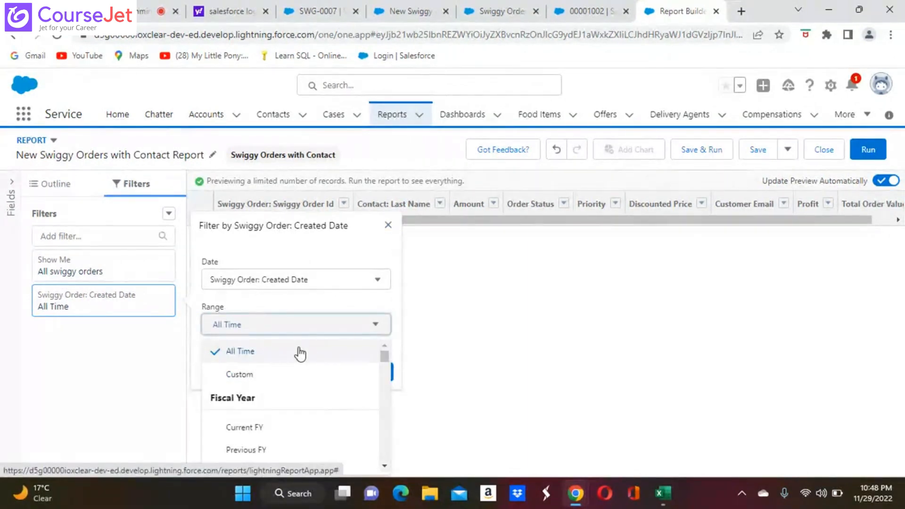
click(386, 466)
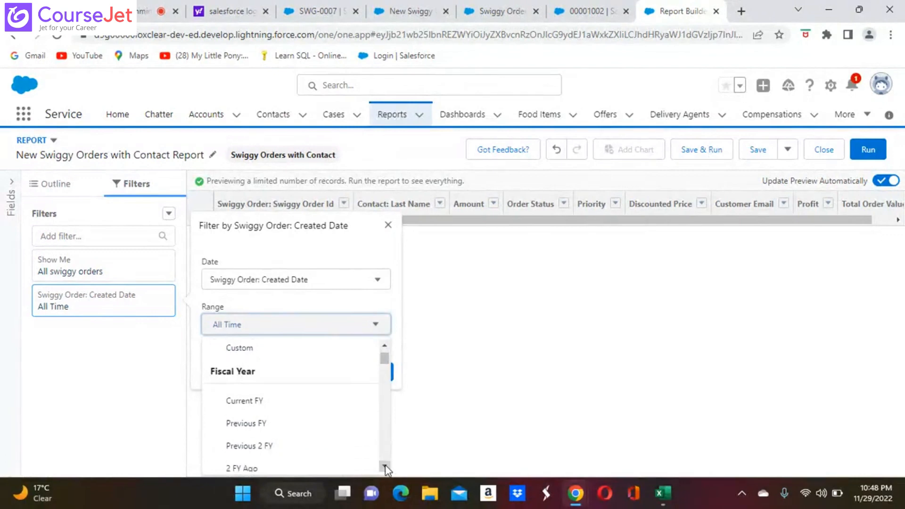
click(385, 465)
click(385, 466)
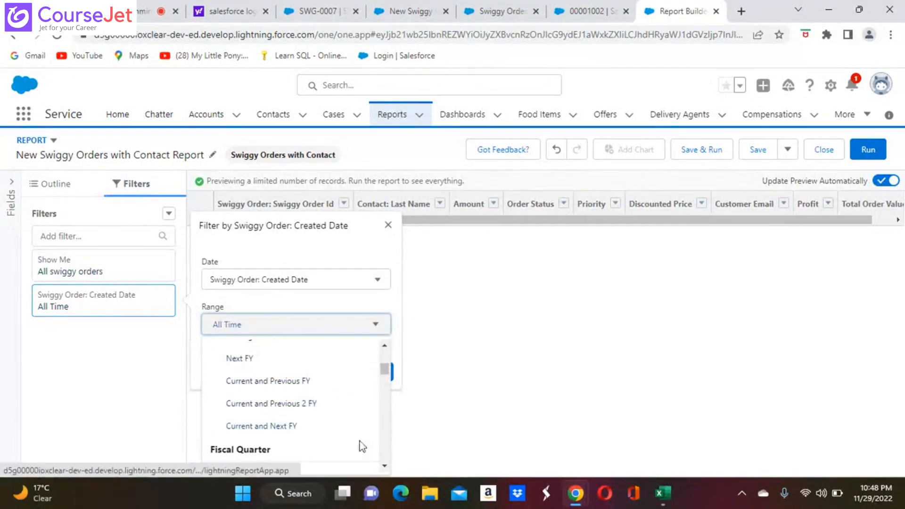
click(385, 466)
click(385, 466)
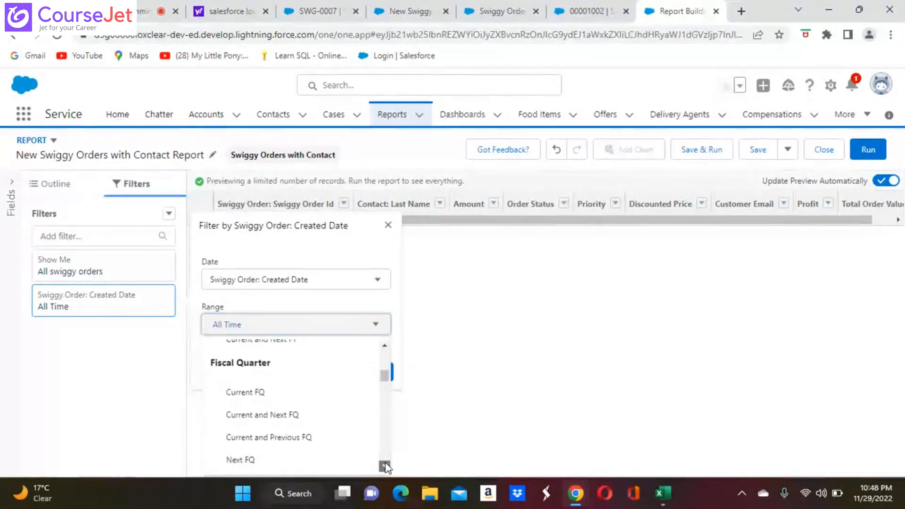
click(386, 466)
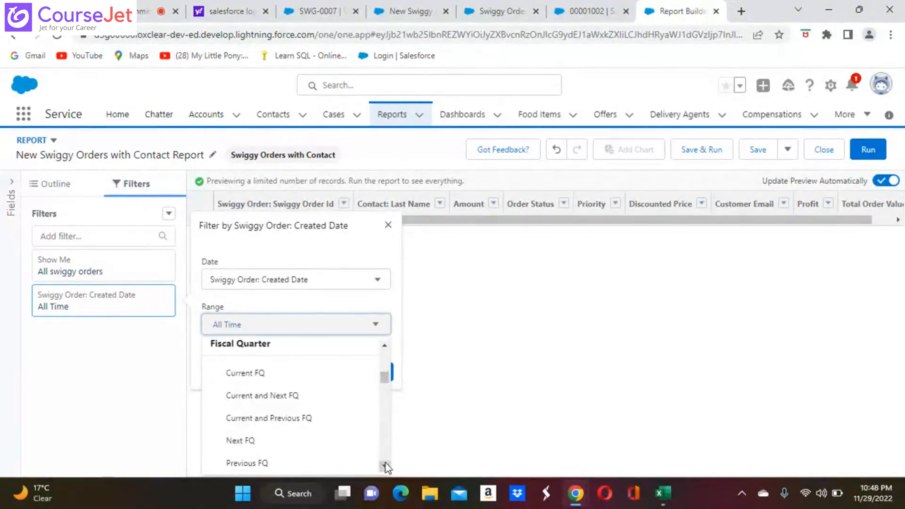
click(386, 465)
click(386, 465)
click(385, 466)
click(385, 466)
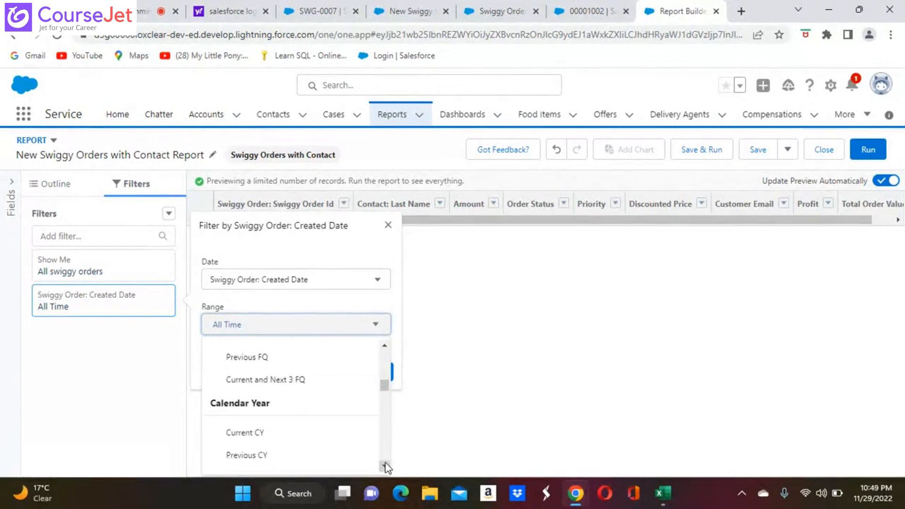
click(385, 465)
click(386, 466)
click(385, 465)
click(386, 466)
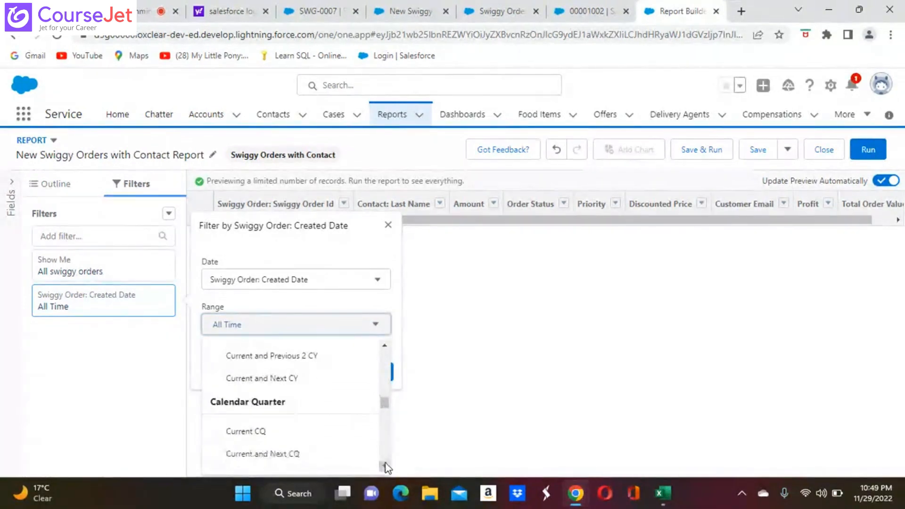
click(385, 345)
click(384, 345)
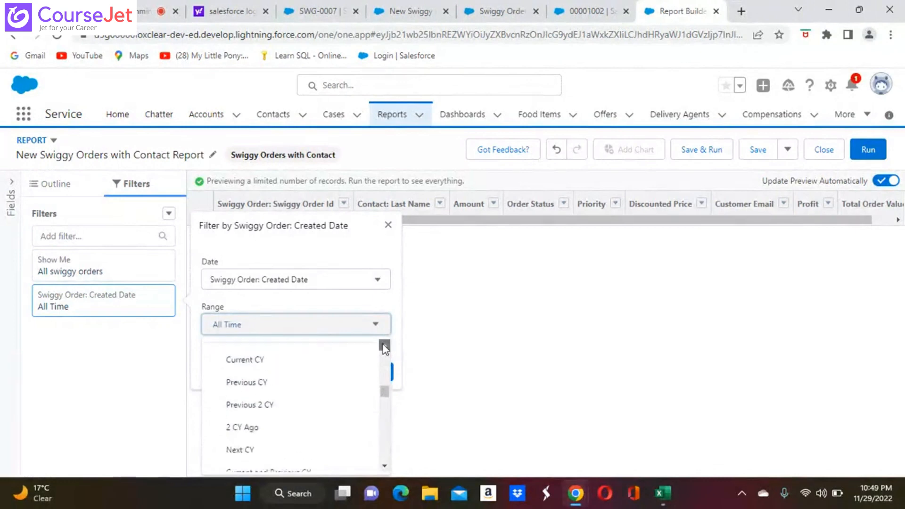
click(384, 345)
click(385, 345)
click(384, 346)
click(385, 346)
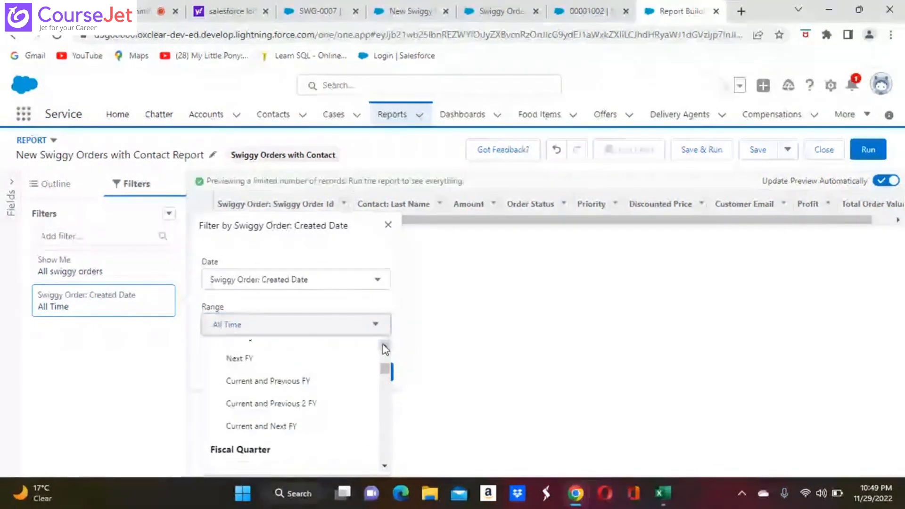
click(384, 346)
click(474, 331)
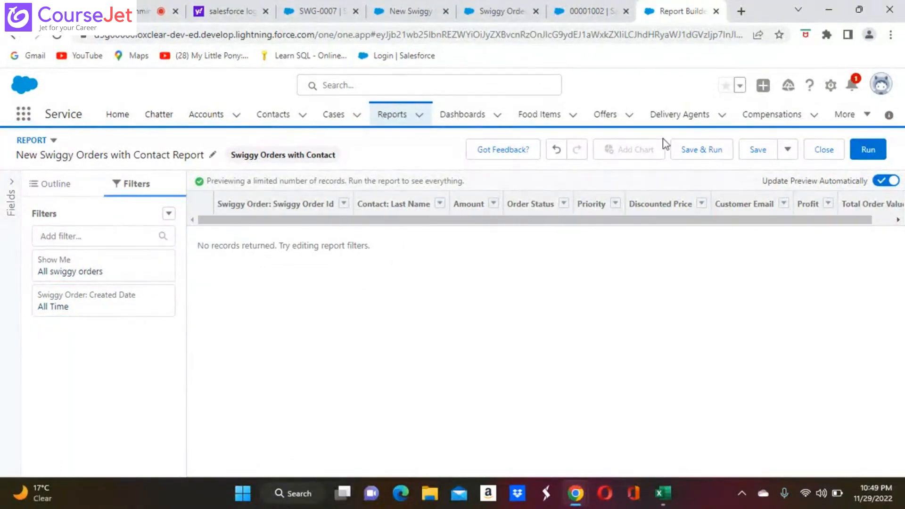
Step: Save the report as New Swiggy Orders with Contact Report in the Public Reports folder
click(696, 153)
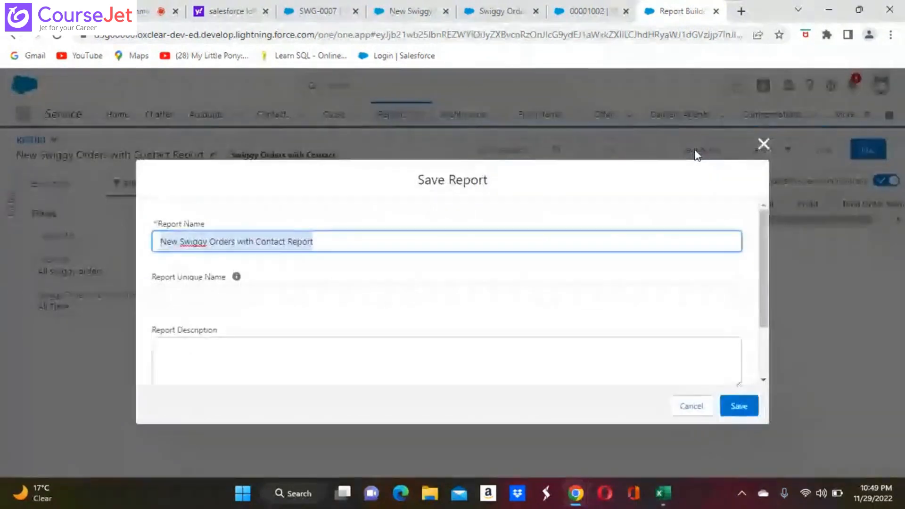
click(764, 380)
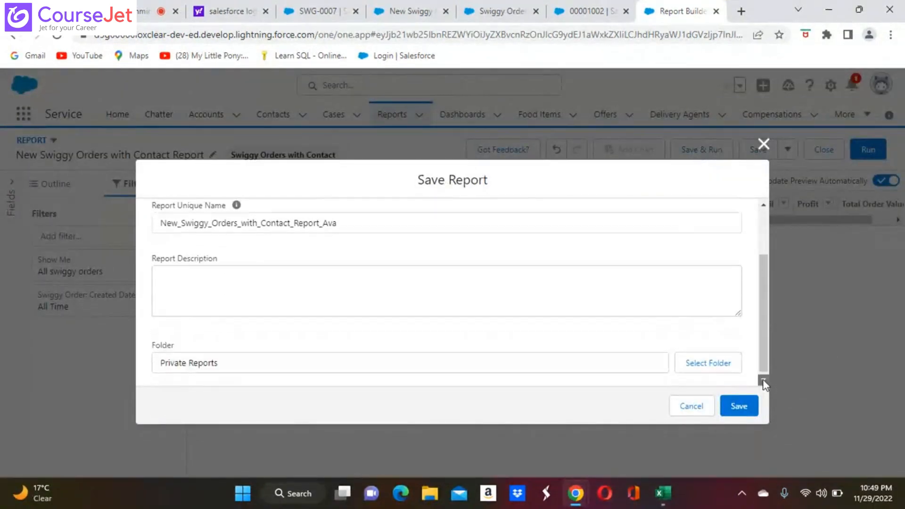
click(707, 361)
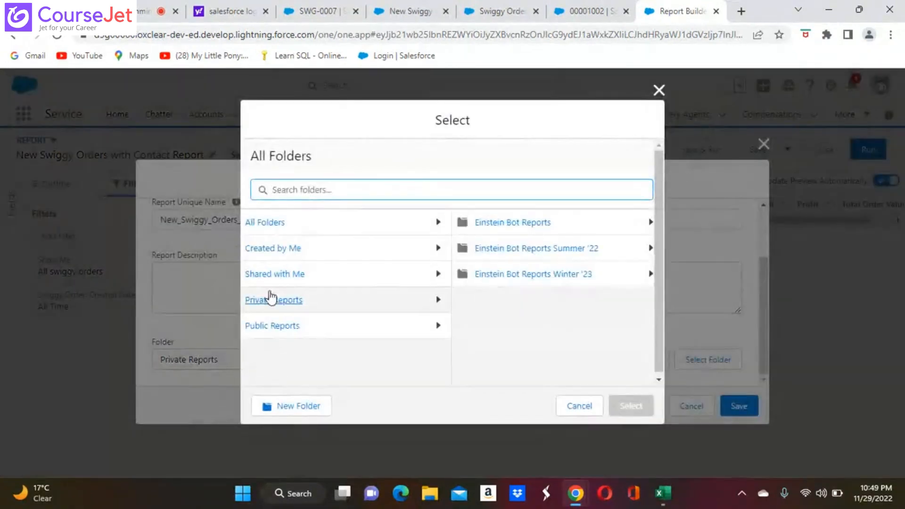
click(274, 325)
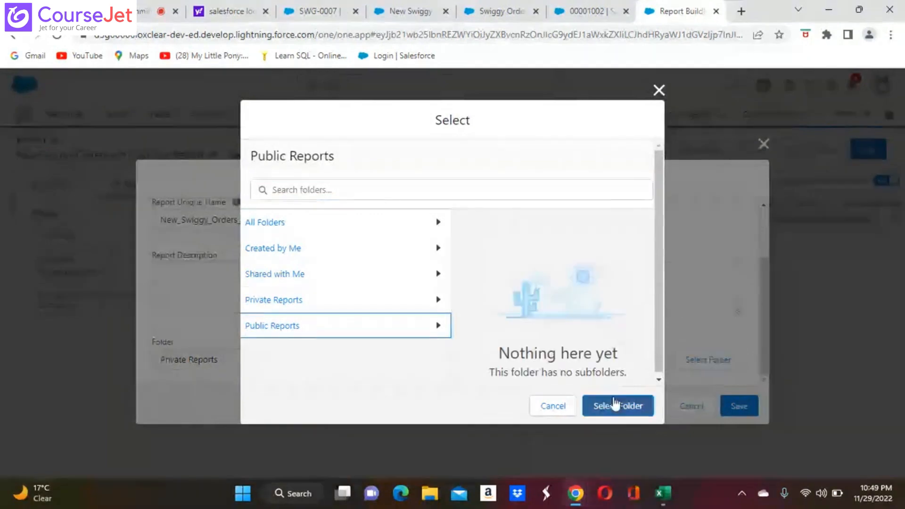
click(615, 406)
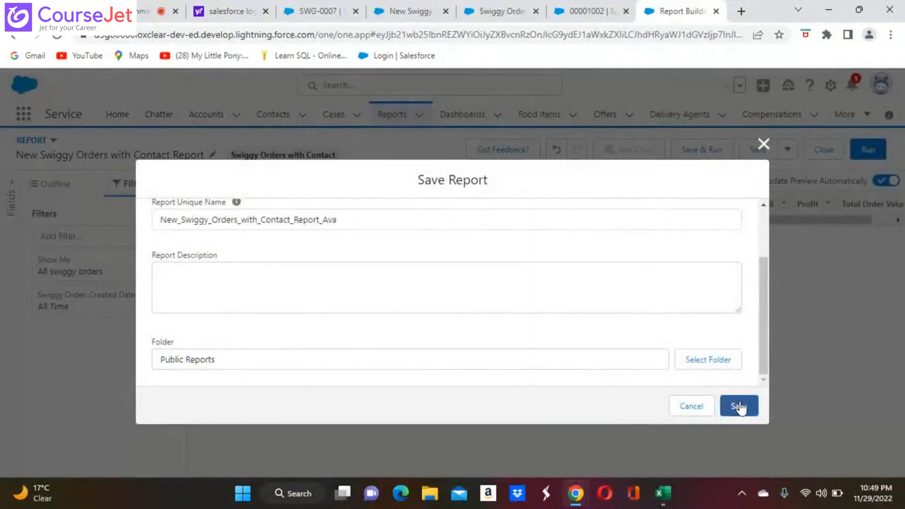
click(738, 408)
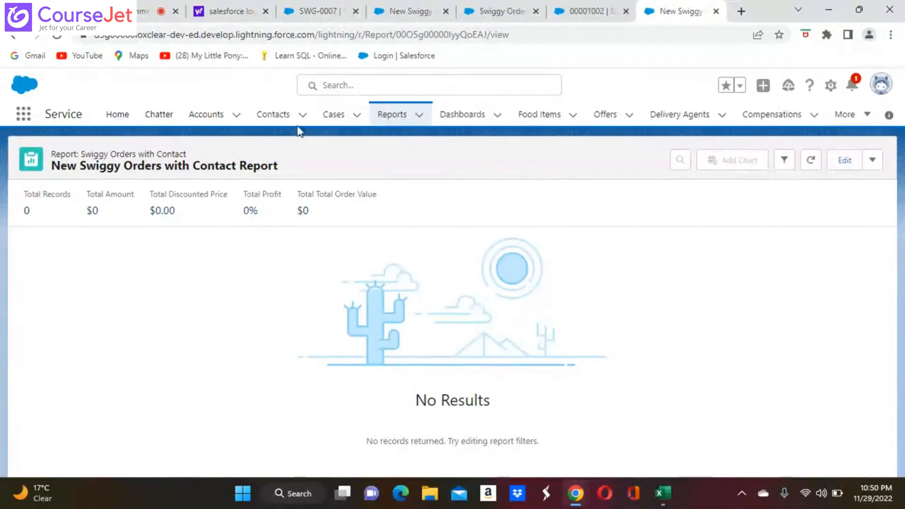
Step: Open the first recently viewed contact and scroll down to its Swiggy Orders list
click(275, 116)
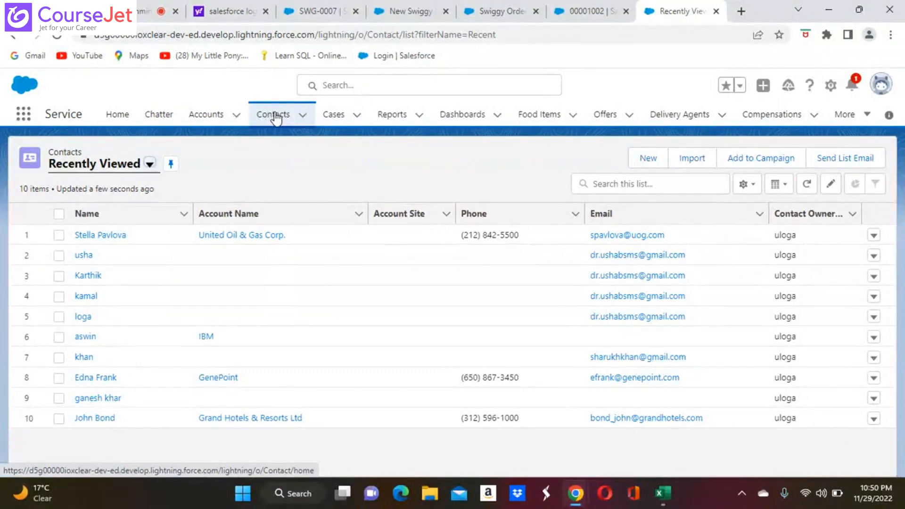
click(106, 235)
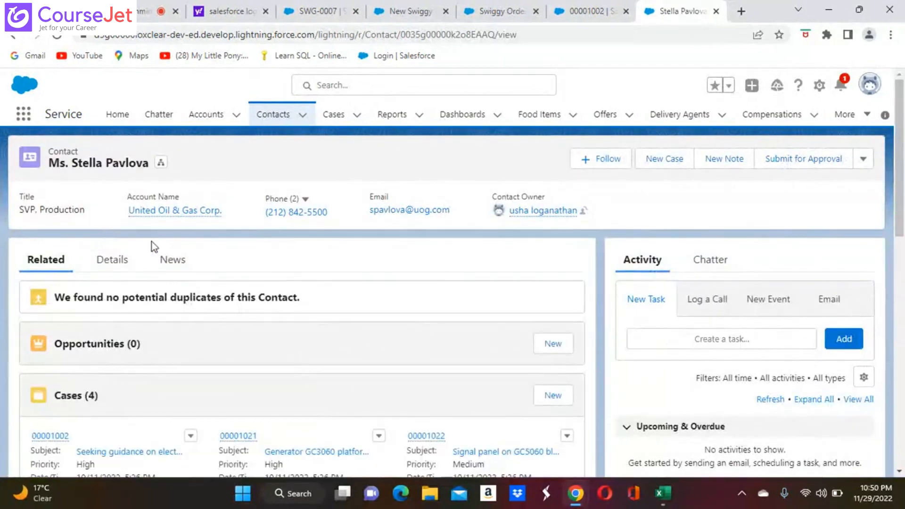
scroll(259, 338, down, 2)
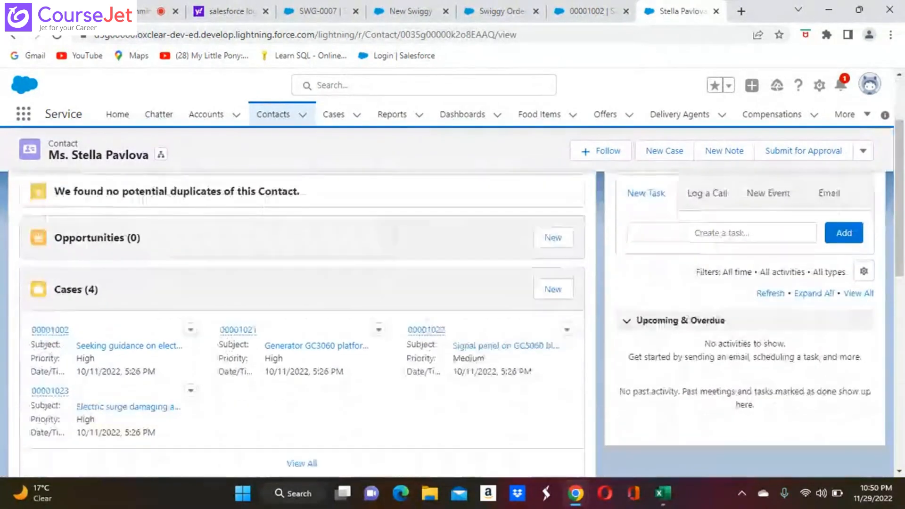
scroll(301, 325, down, 4)
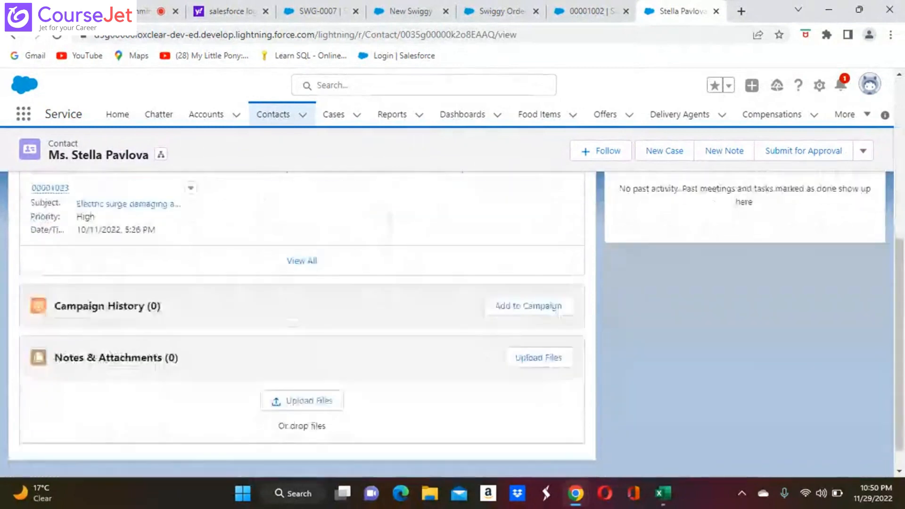
scroll(301, 325, down, 1)
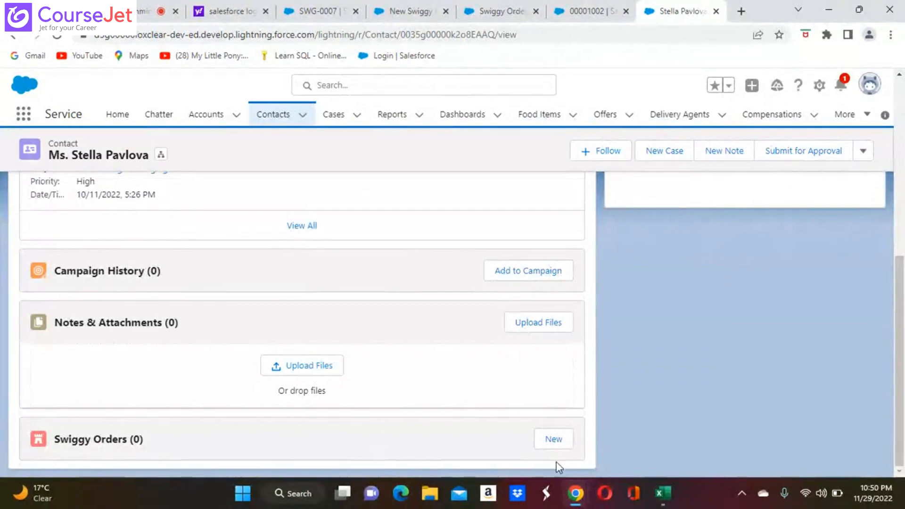
Step: Create Swiggy Order SWG-0009 for the contact with Total Order Value 400
click(553, 441)
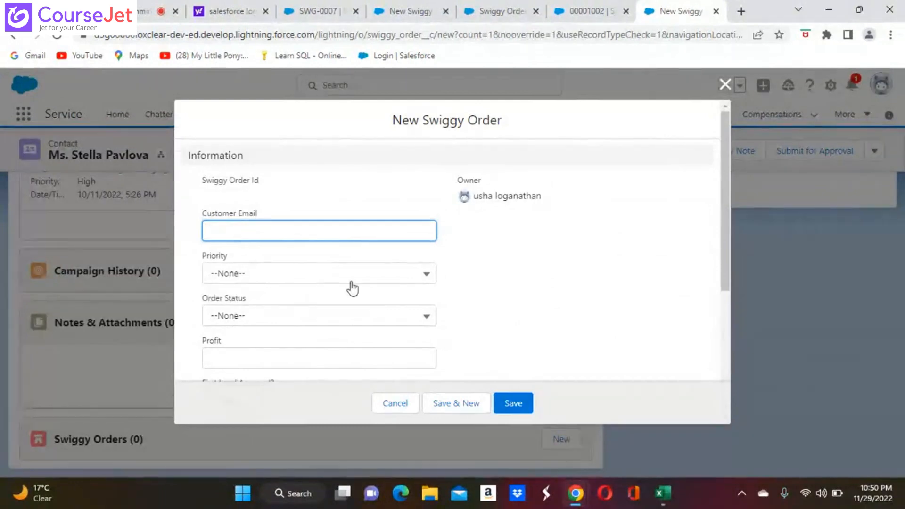
scroll(475, 307, down, 3)
scroll(348, 217, down, 2)
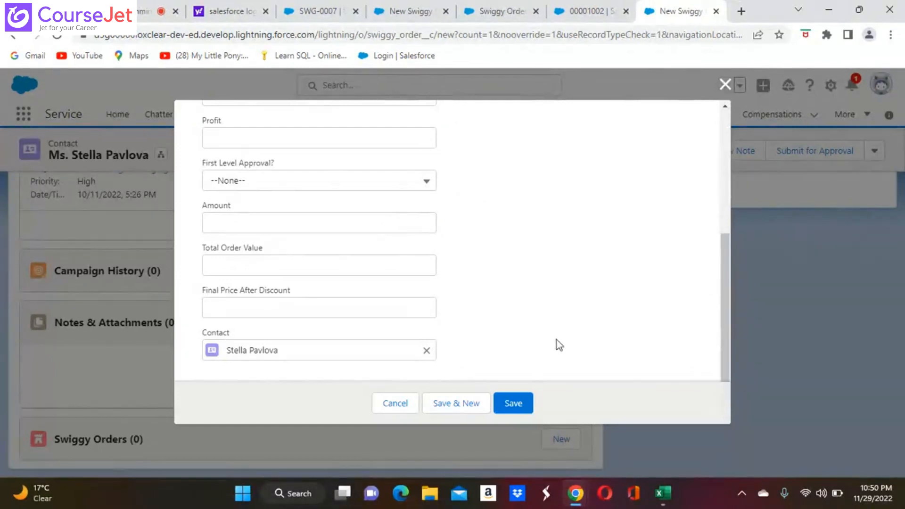
click(511, 403)
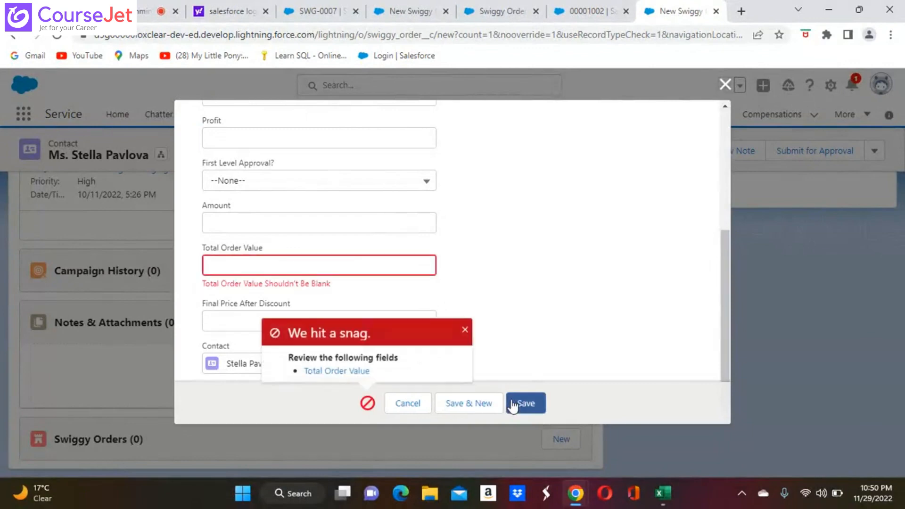
click(254, 269)
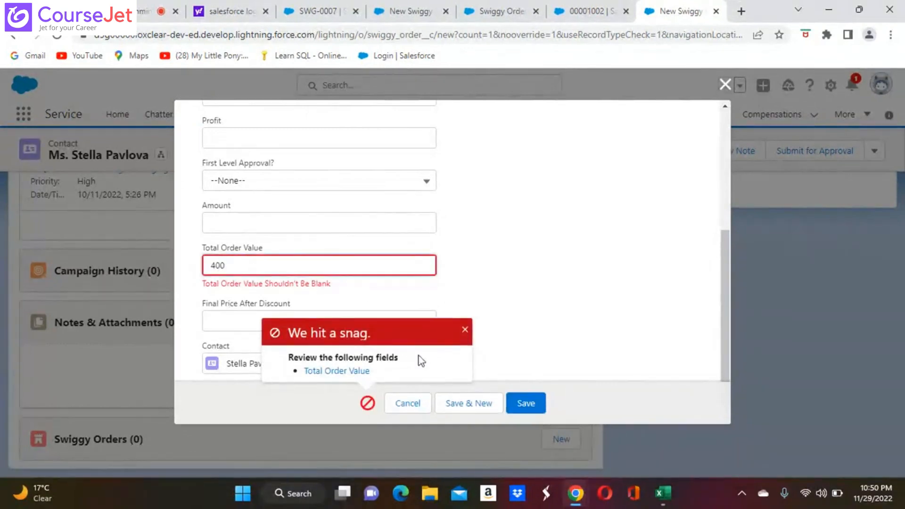
click(524, 403)
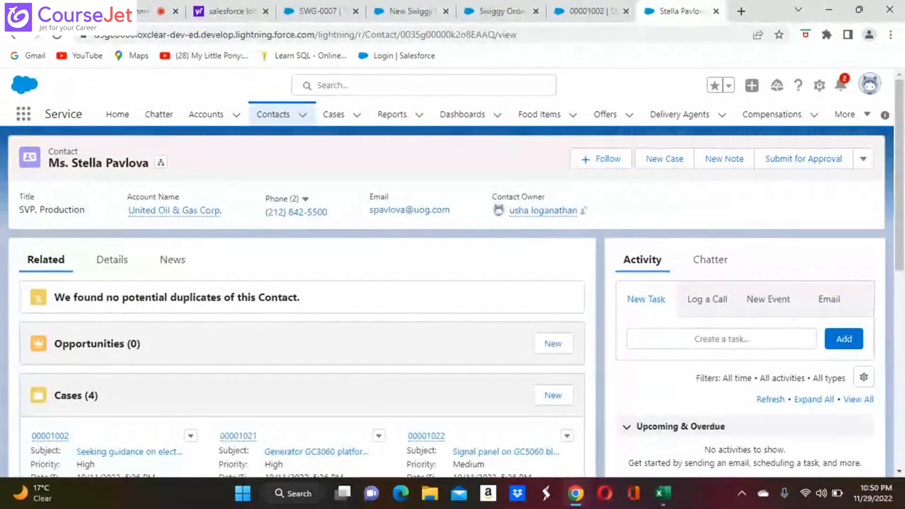
Step: Open the New Swiggy Orders with Contact Report from the Reports tab's Recent list
click(397, 116)
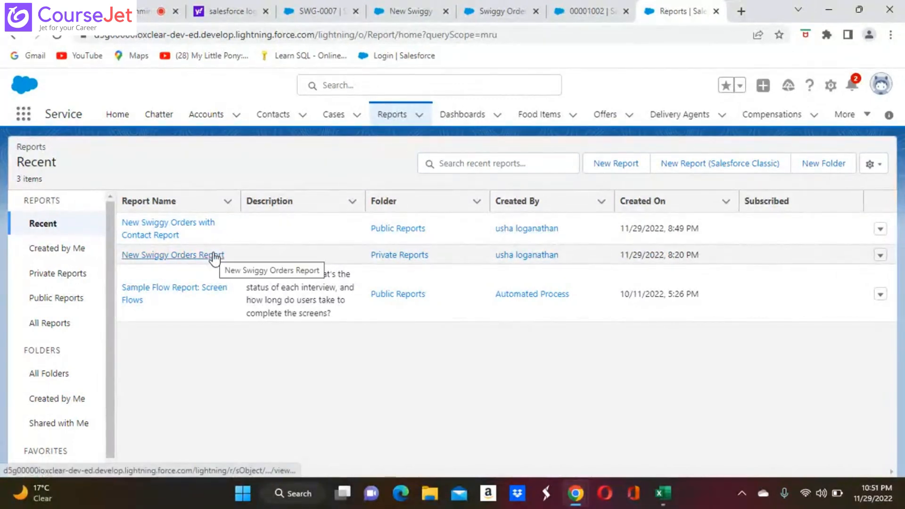
click(188, 223)
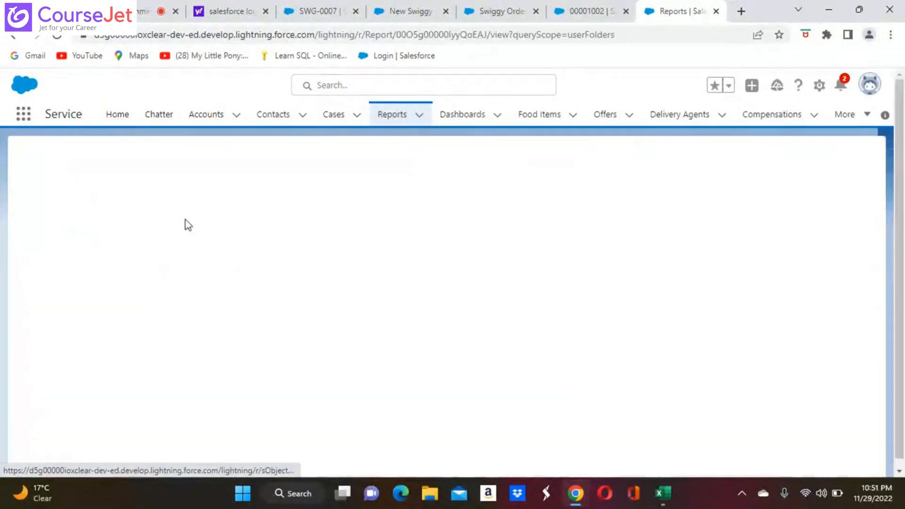
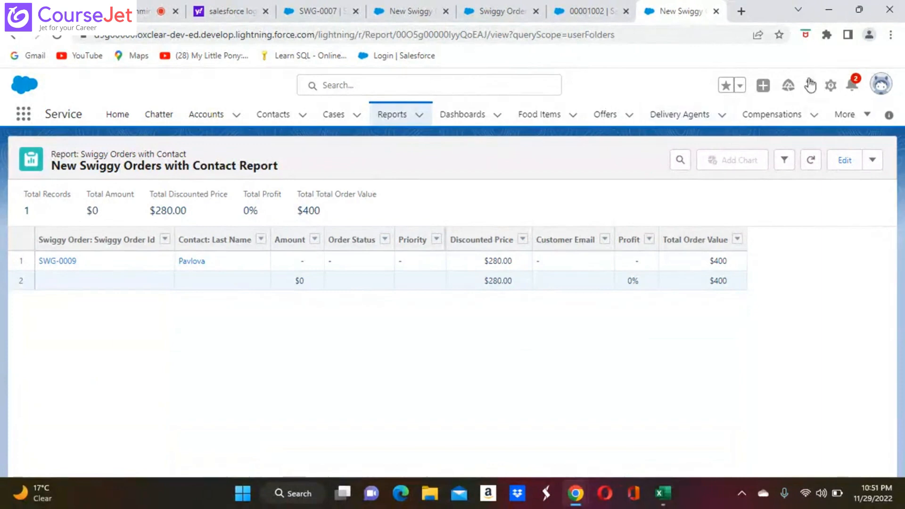
Step: Go to Setup and open the Report Types page found via Quick Find 'rep'
click(831, 85)
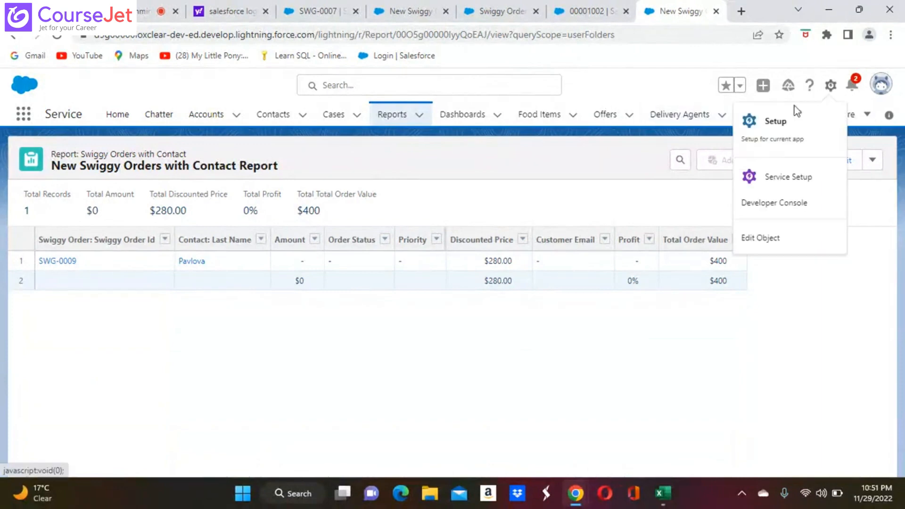
click(771, 123)
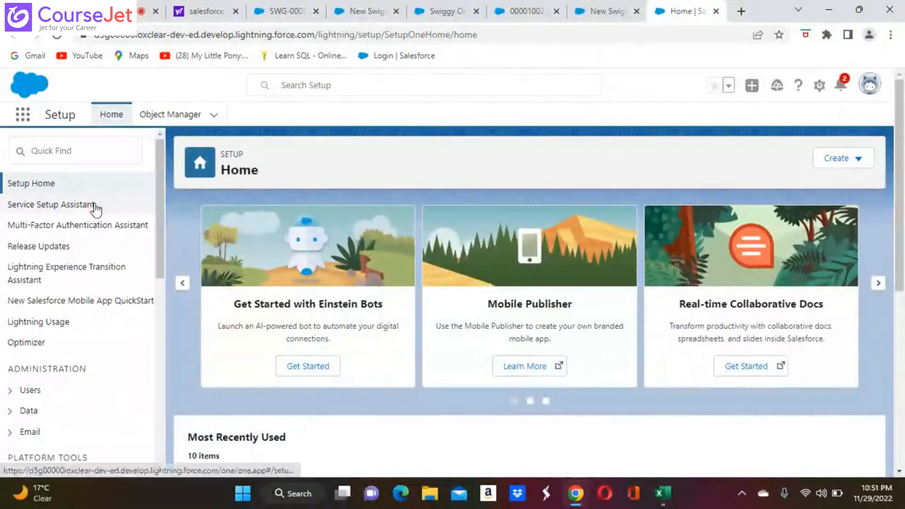
click(72, 150)
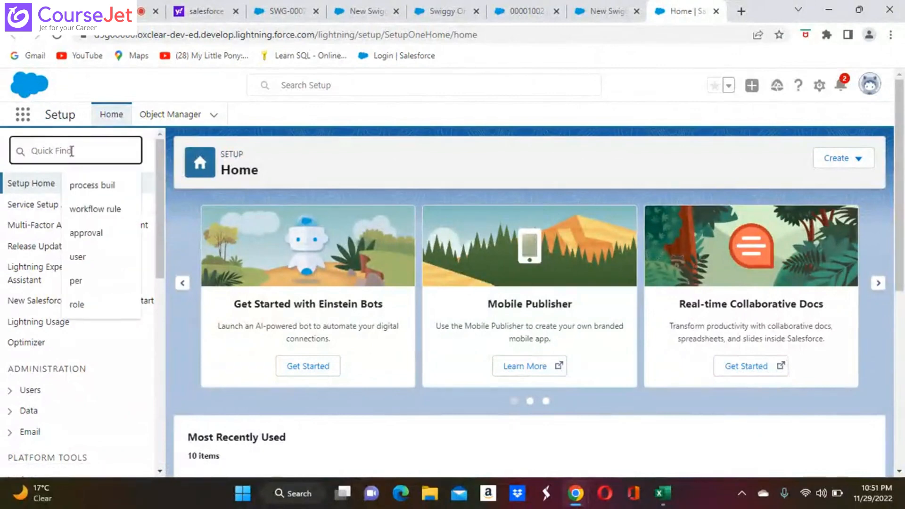
text(re)
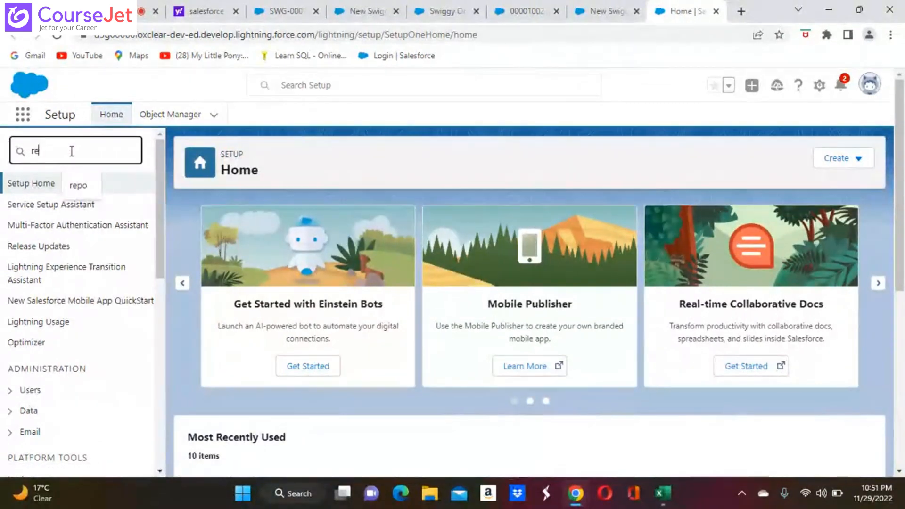
text(p)
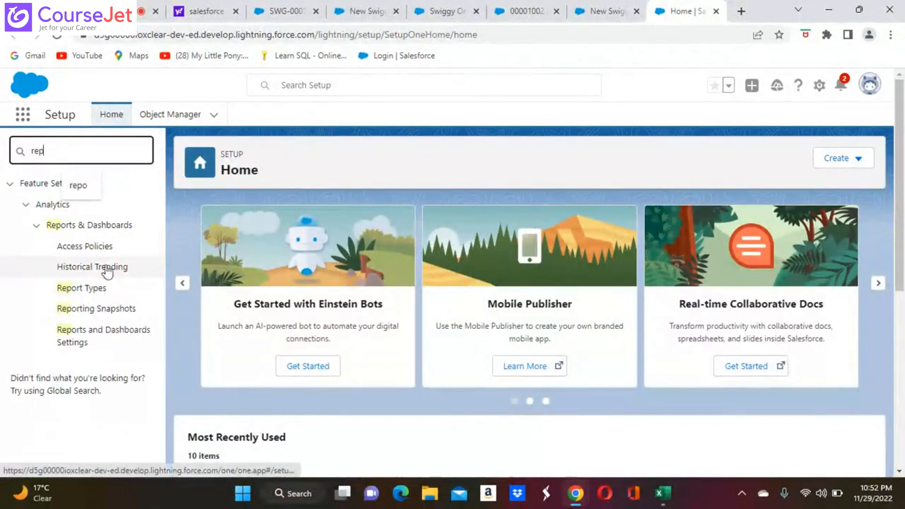
click(93, 293)
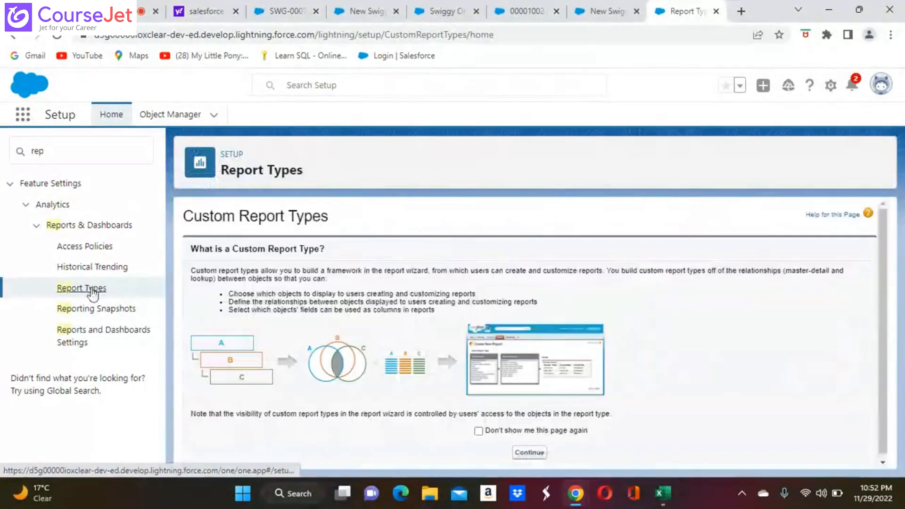
Step: Open the Contacts With Swiggy Order report type's edit form from the Custom Report Types list, review it, and save it
click(529, 452)
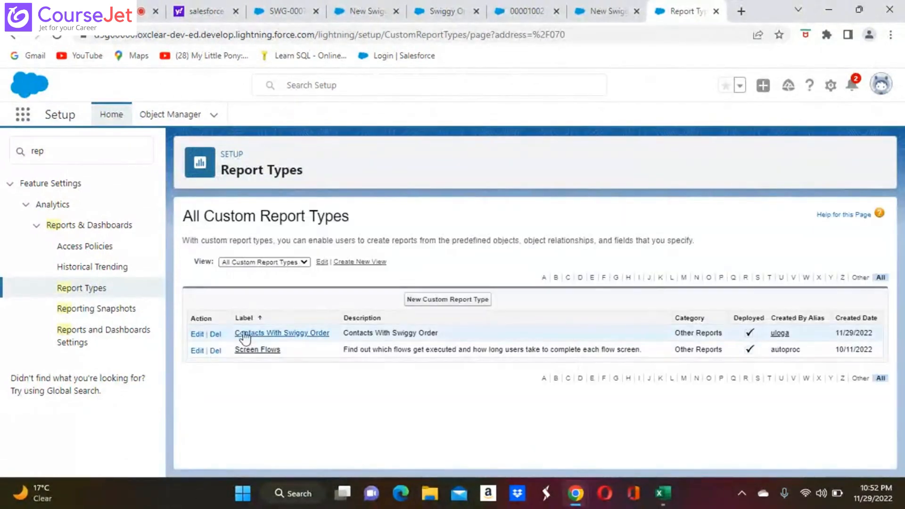
click(197, 335)
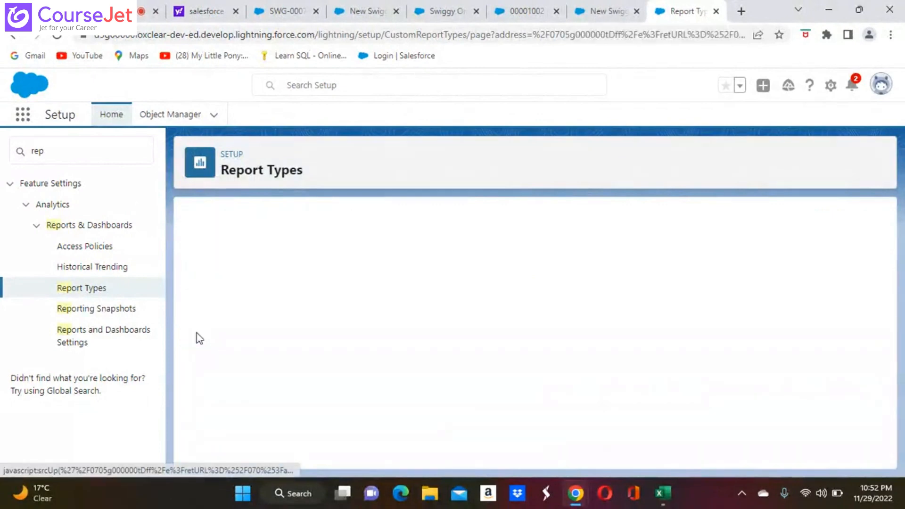
scroll(197, 335, down, 3)
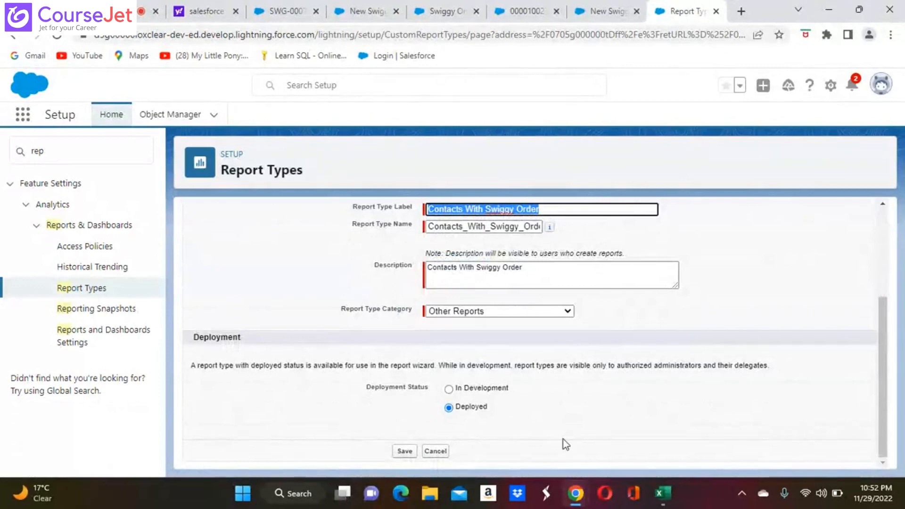
scroll(341, 412, up, 1)
scroll(340, 409, up, 2)
click(340, 409)
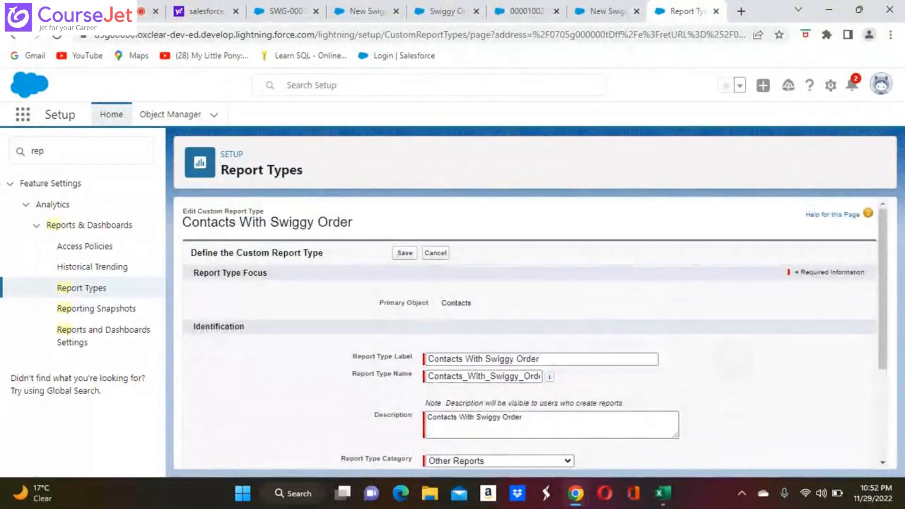
scroll(341, 409, down, 1)
scroll(340, 409, down, 2)
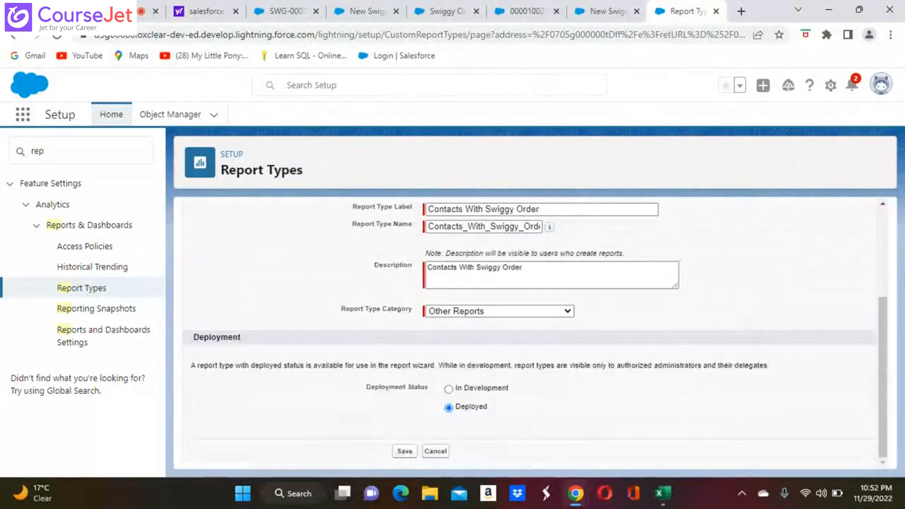
click(406, 453)
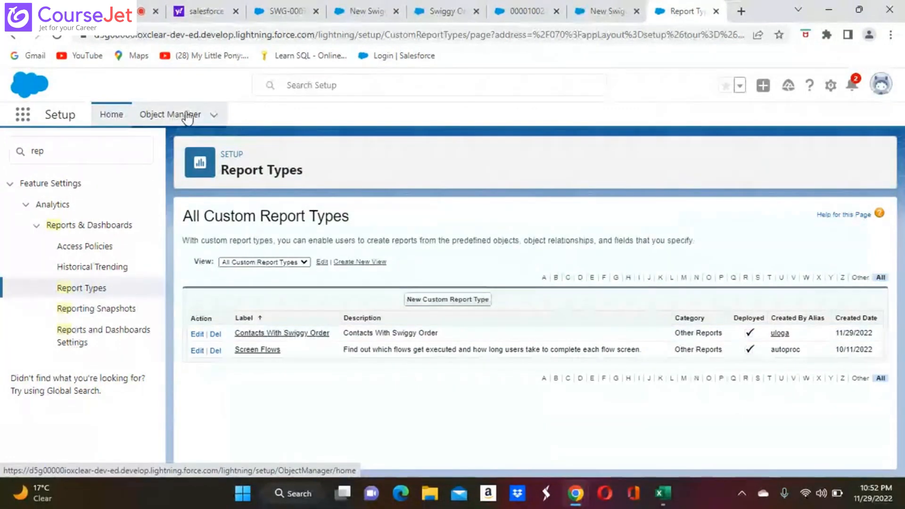
Step: Set the Object Relationship to '"A" records may or may not have related "B" records' and save
click(318, 335)
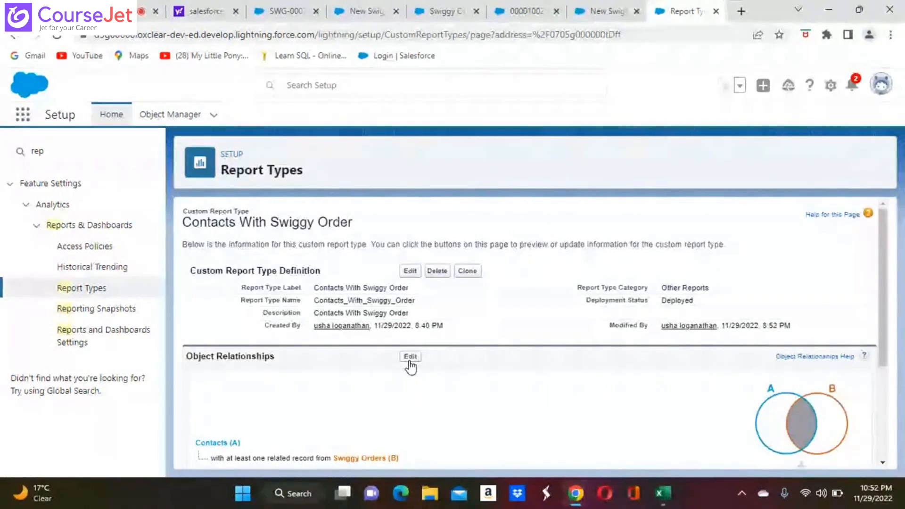
click(409, 361)
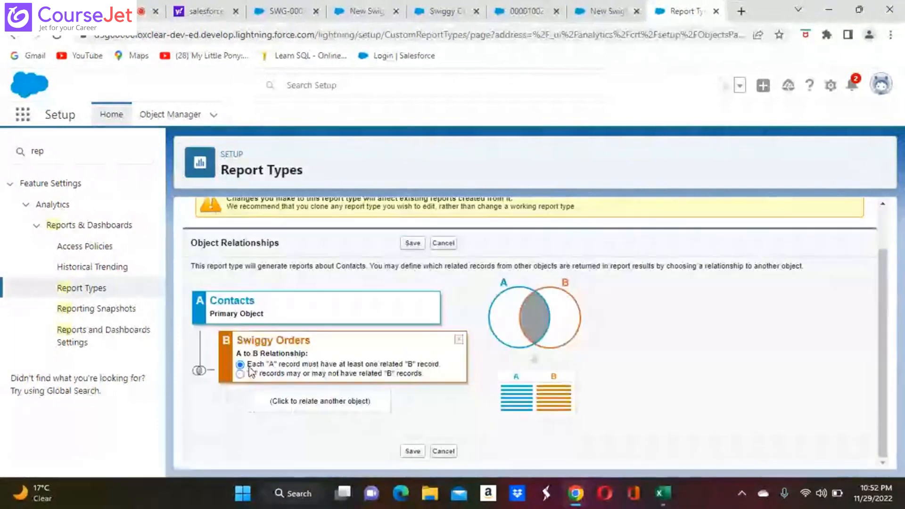
click(239, 374)
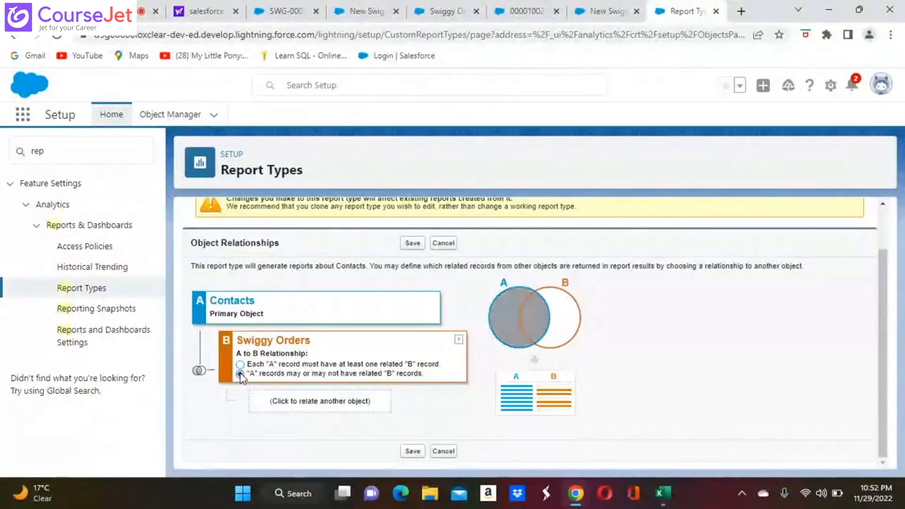
click(413, 451)
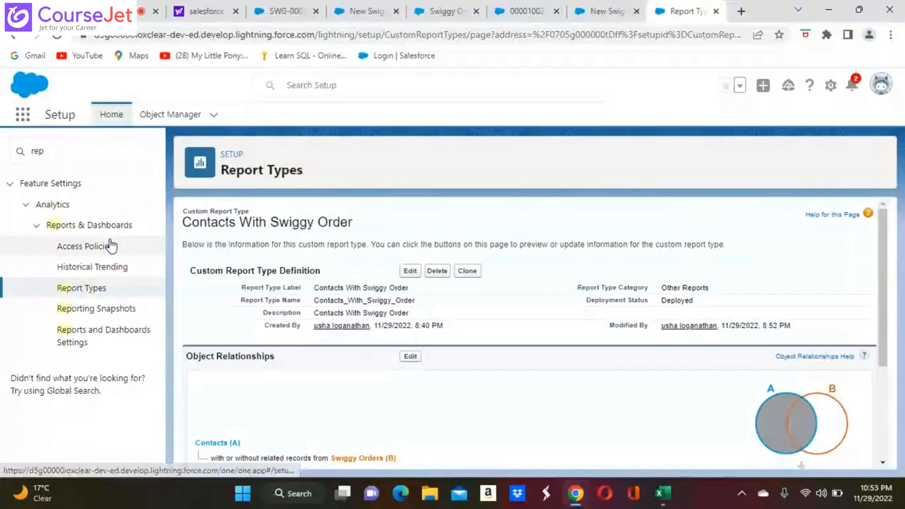
Step: Find Reports via the App Launcher search 'repo' and open New Swiggy Orders with Contact Report
click(22, 114)
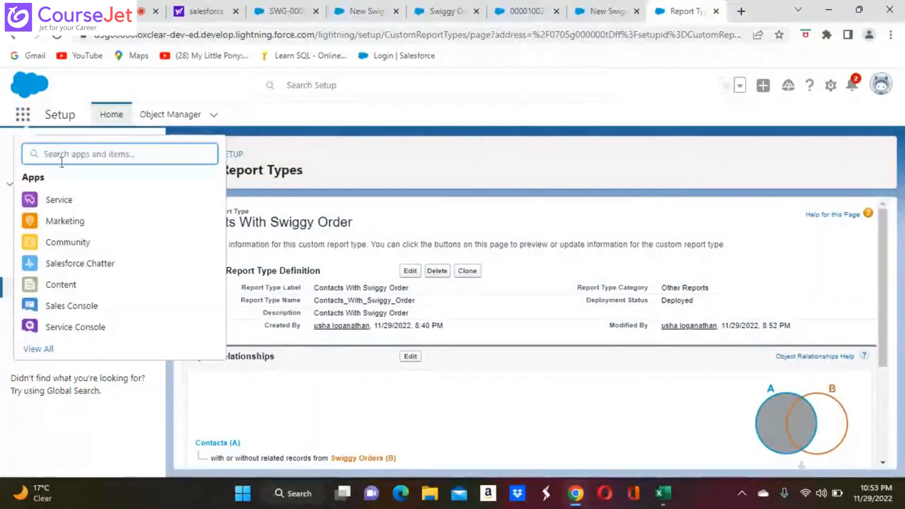
text(re)
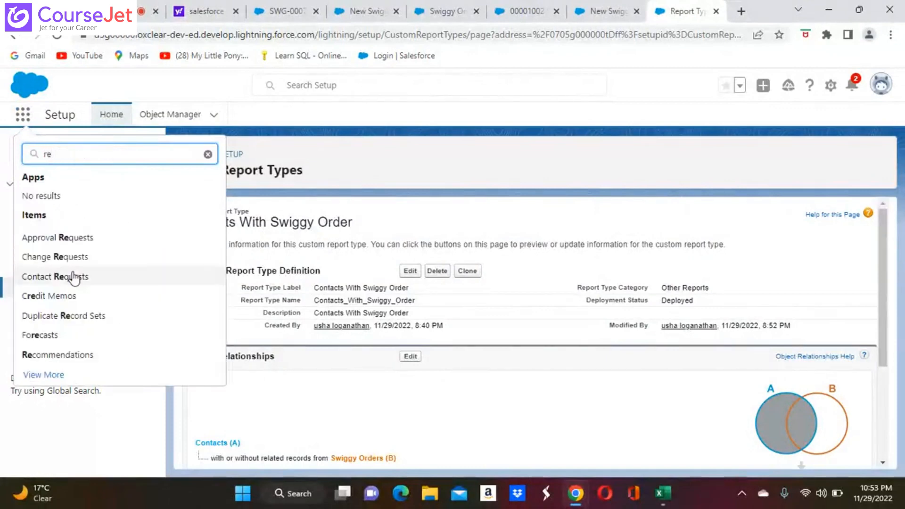
text(po)
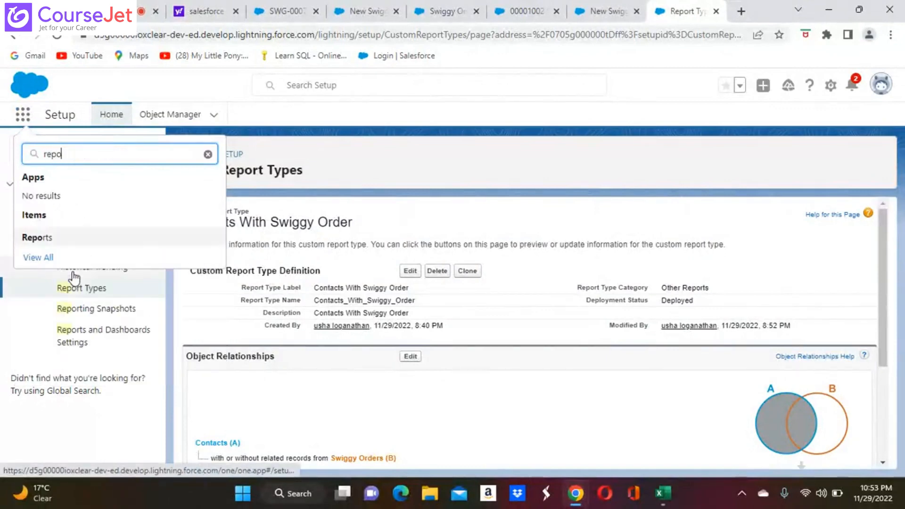
click(40, 241)
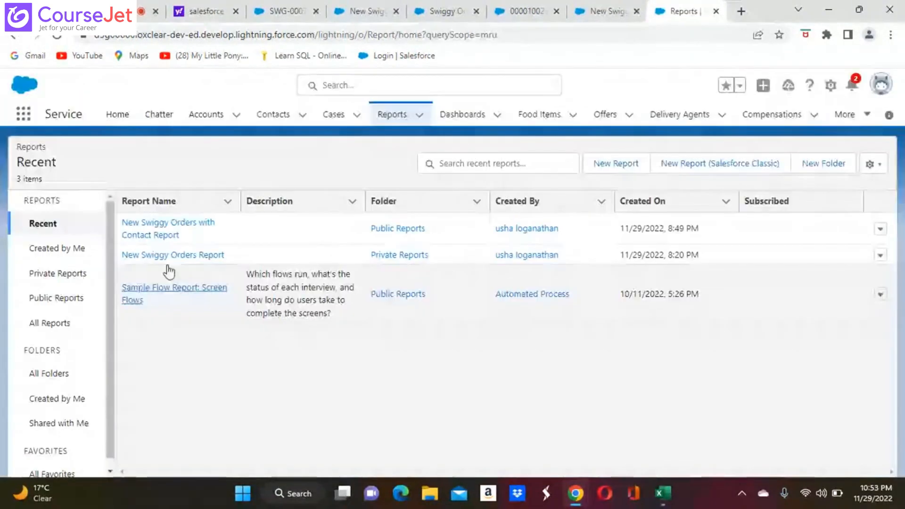
click(169, 228)
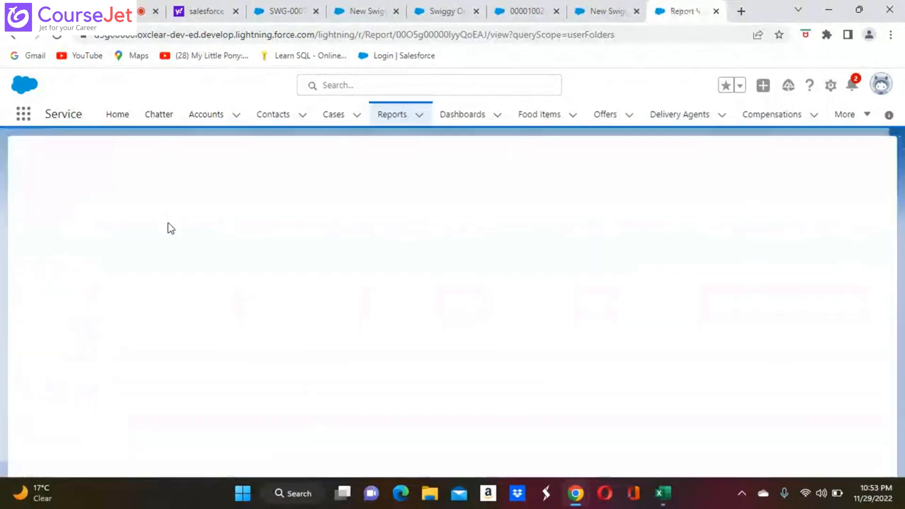